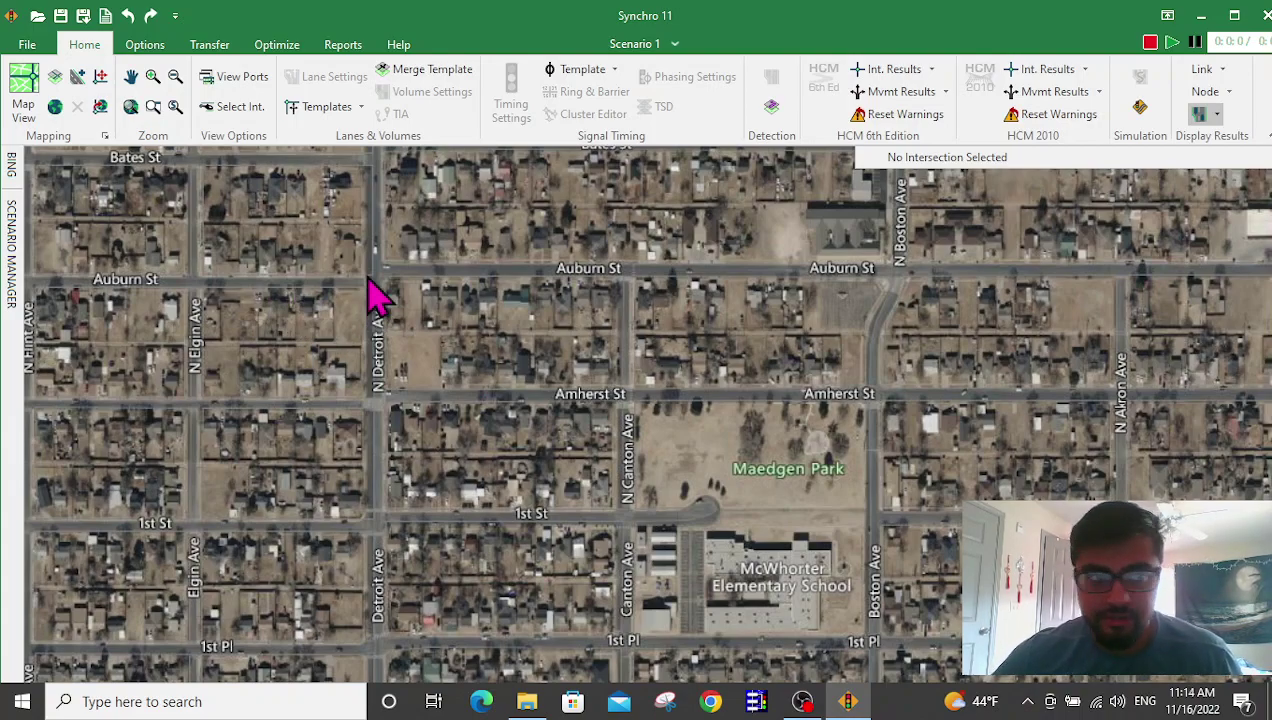
Search the Bing map for "4th st. and slide avenue lubbock".
left_click(13, 168)
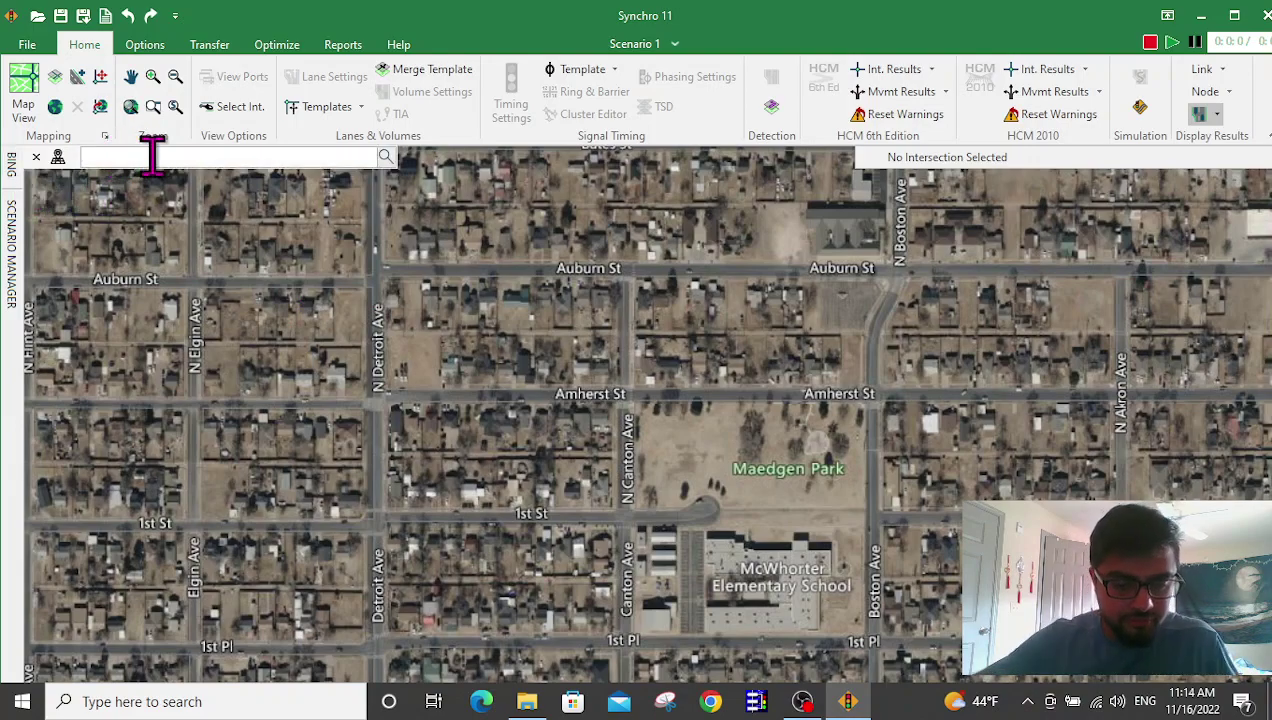
type("4th ")
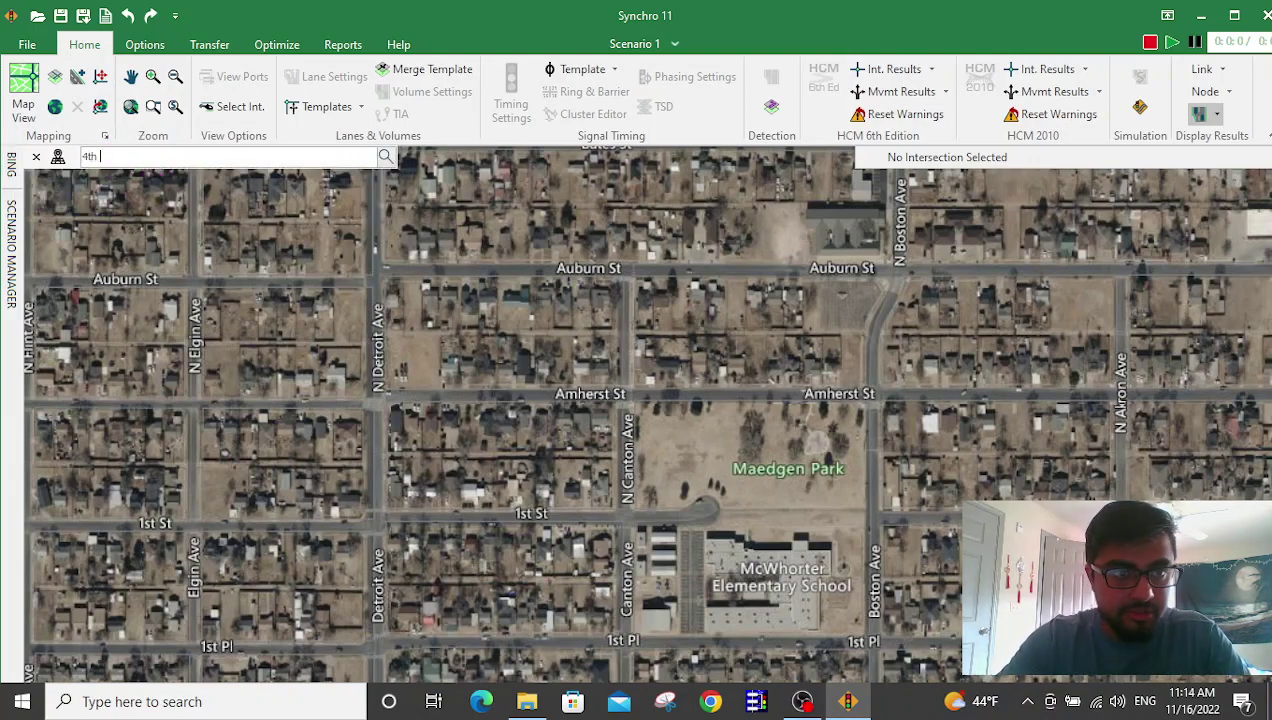
type("st. a")
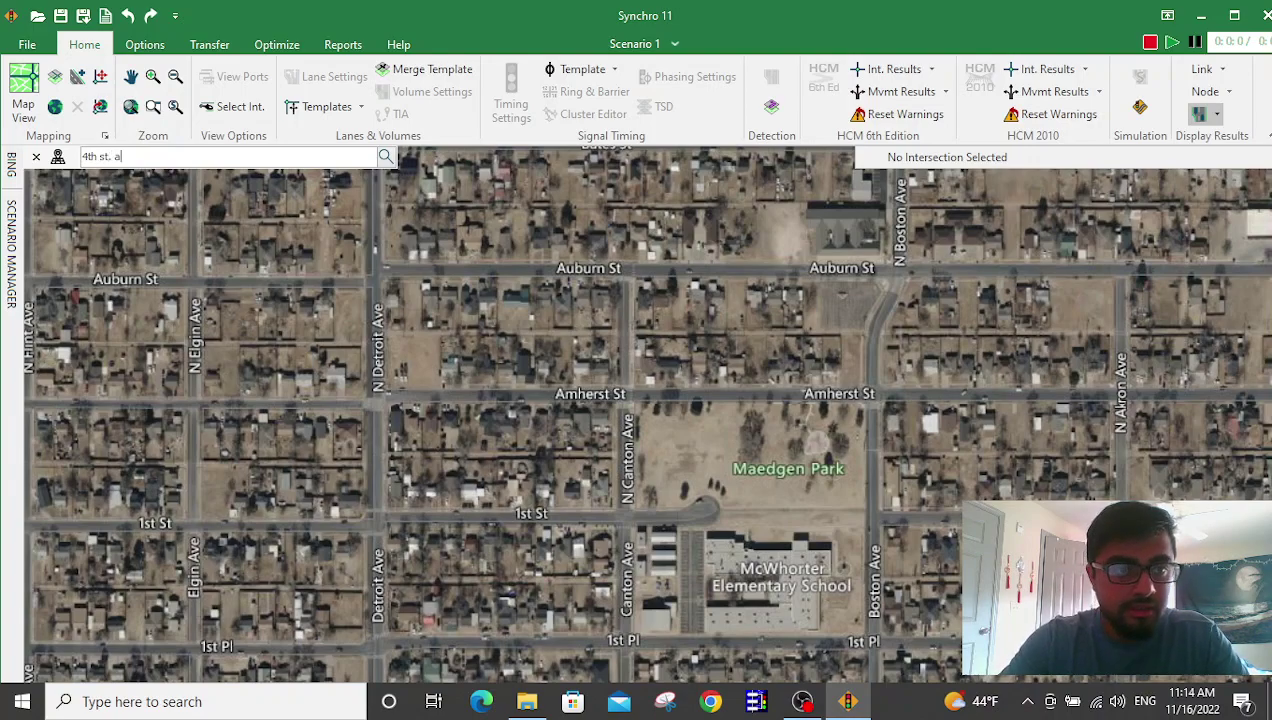
type("nd slide a")
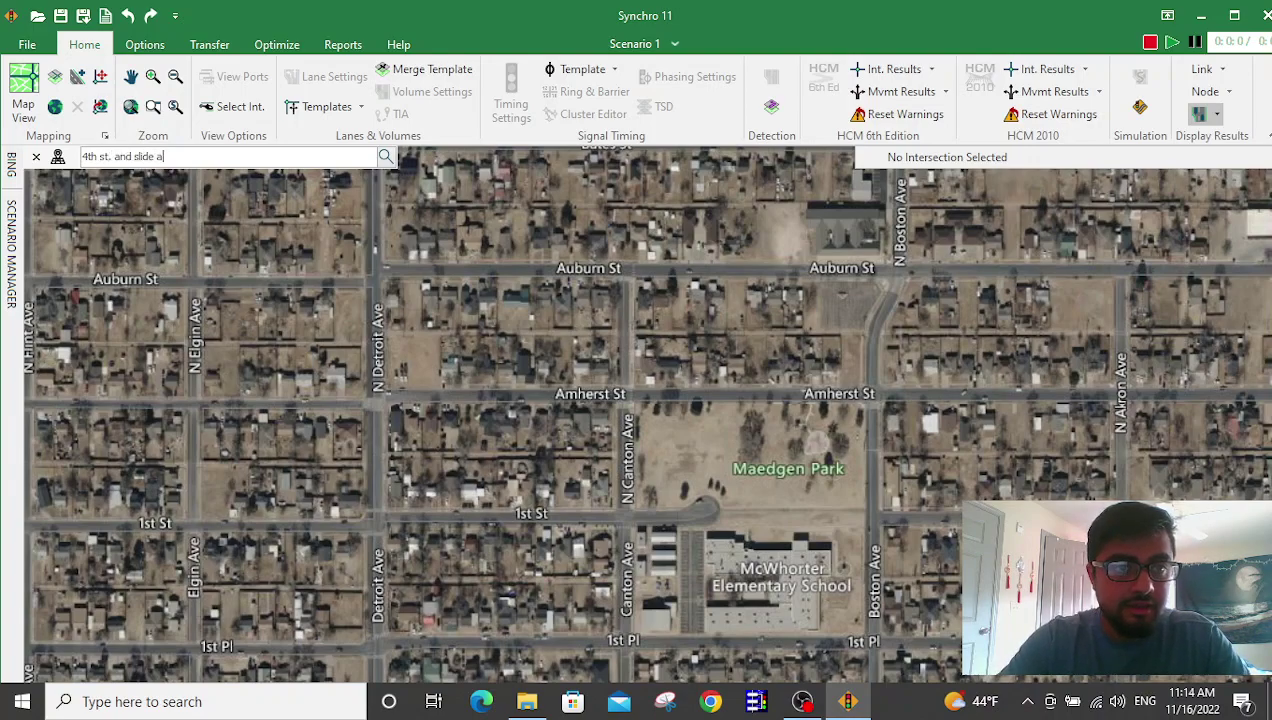
type("venue ;")
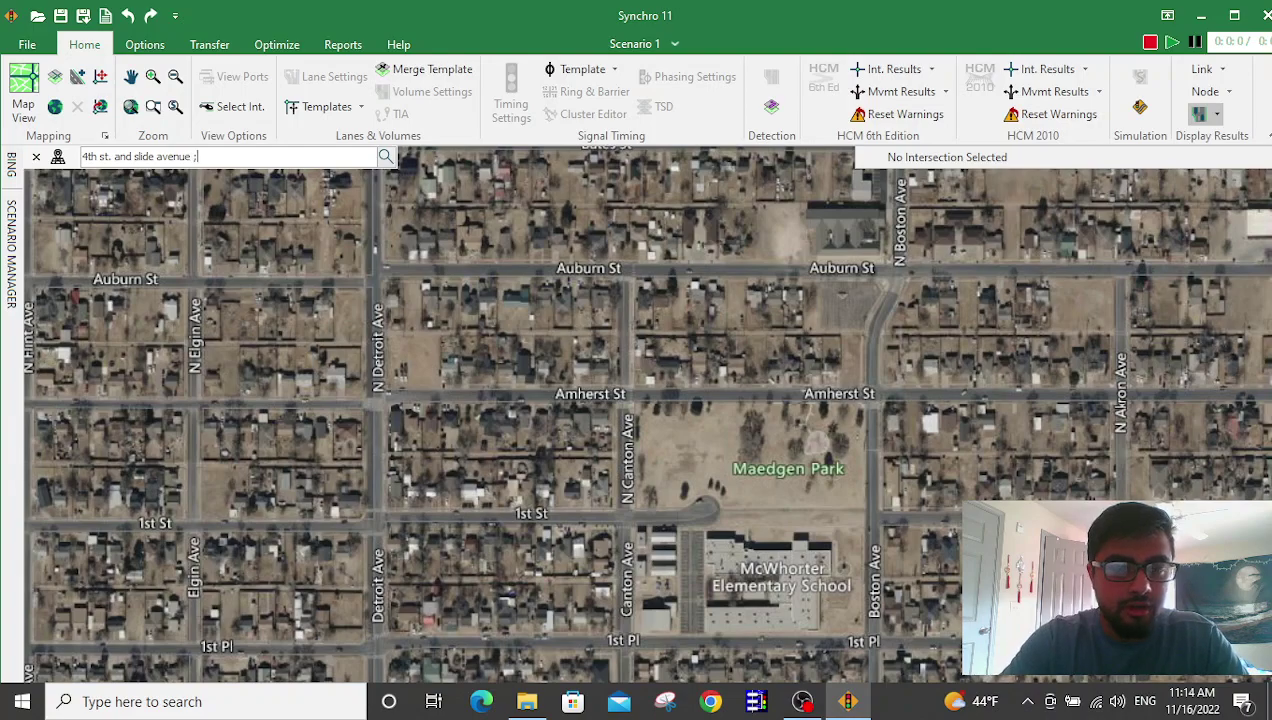
key("BackSpace")
type("lubbock")
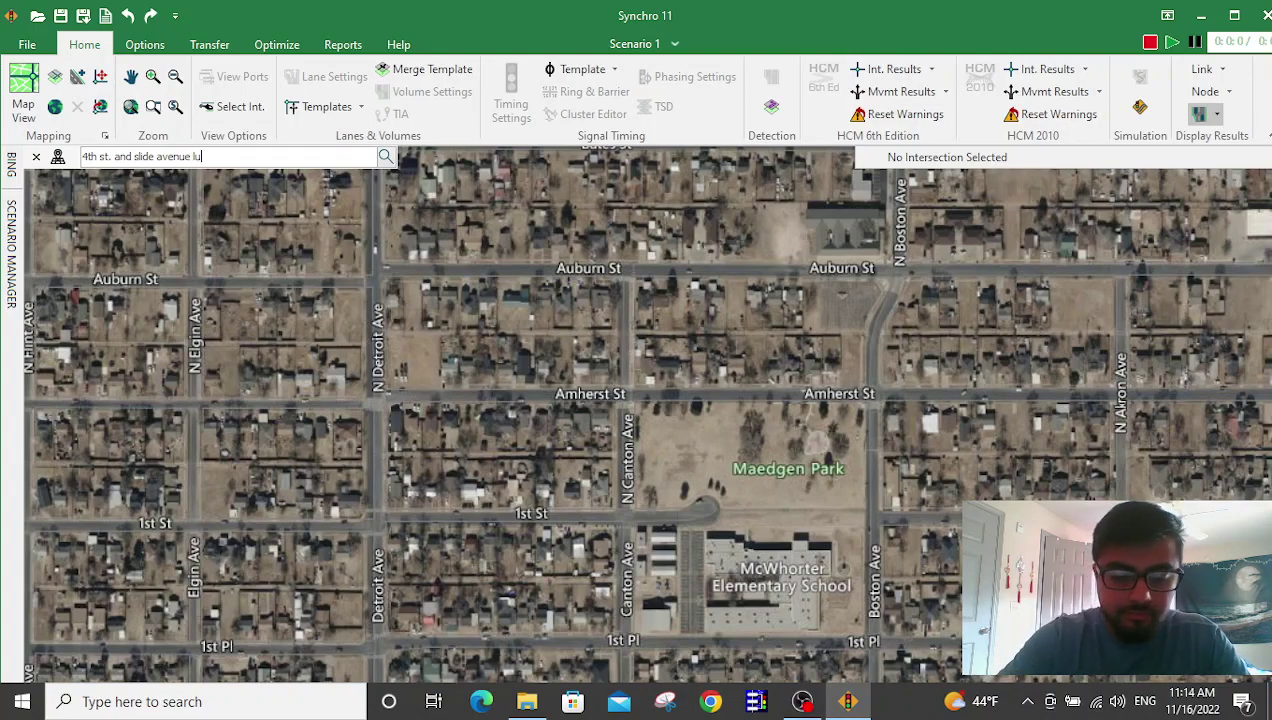
key("Return")
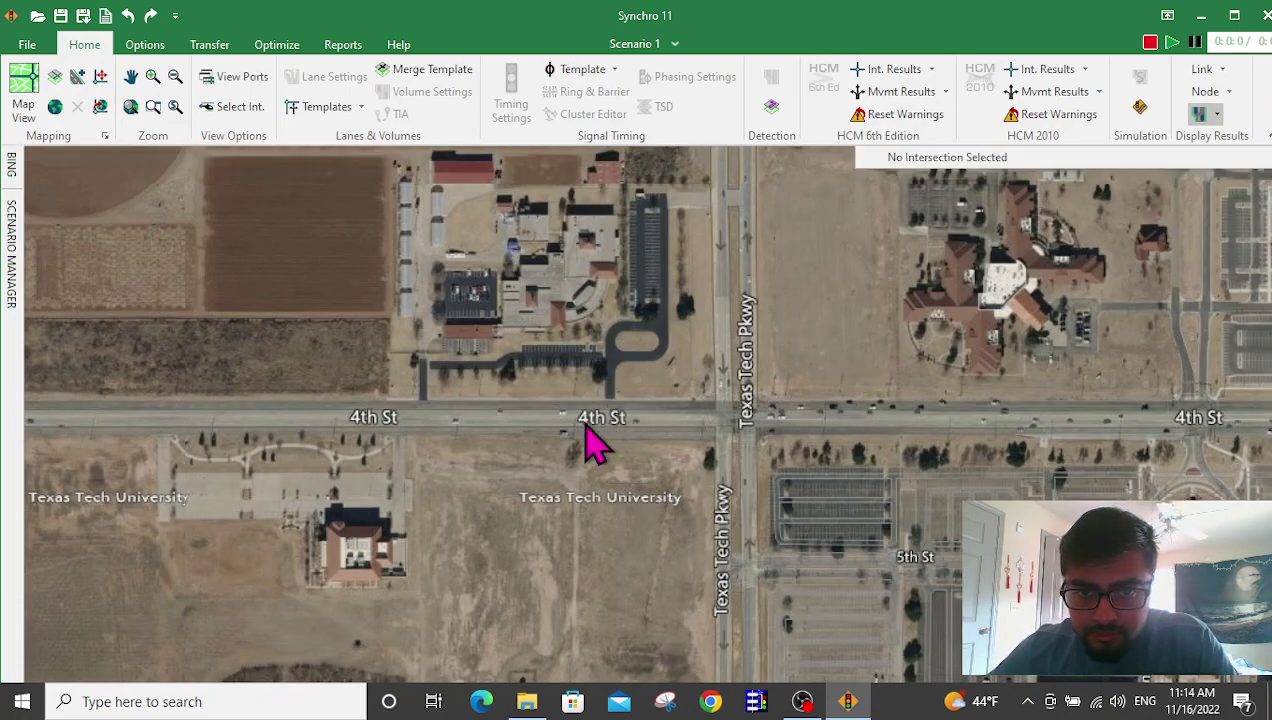
Draw a link along 4th St from west of Slide Rd to east of Toledo Ave.
scroll(610, 430, "down", 2)
middle_click_drag(616, 420, 898, 385)
scroll(656, 369, "down", 4)
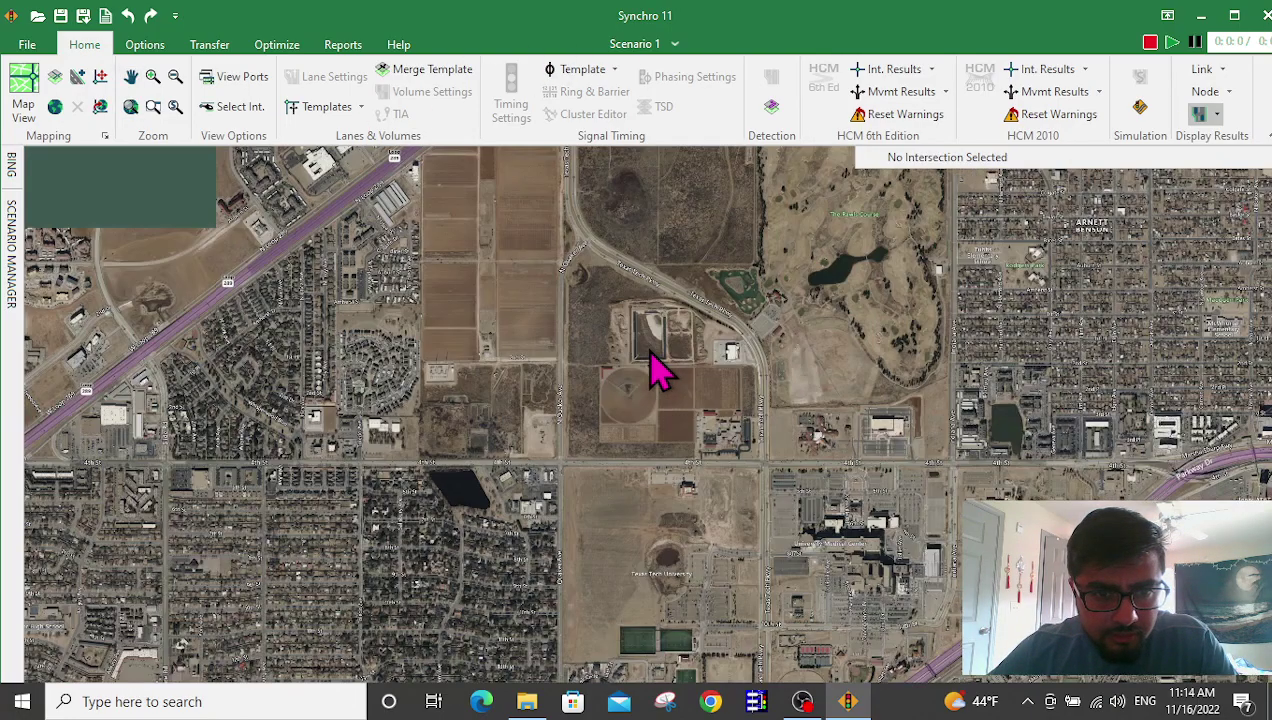
scroll(365, 450, "up", 5)
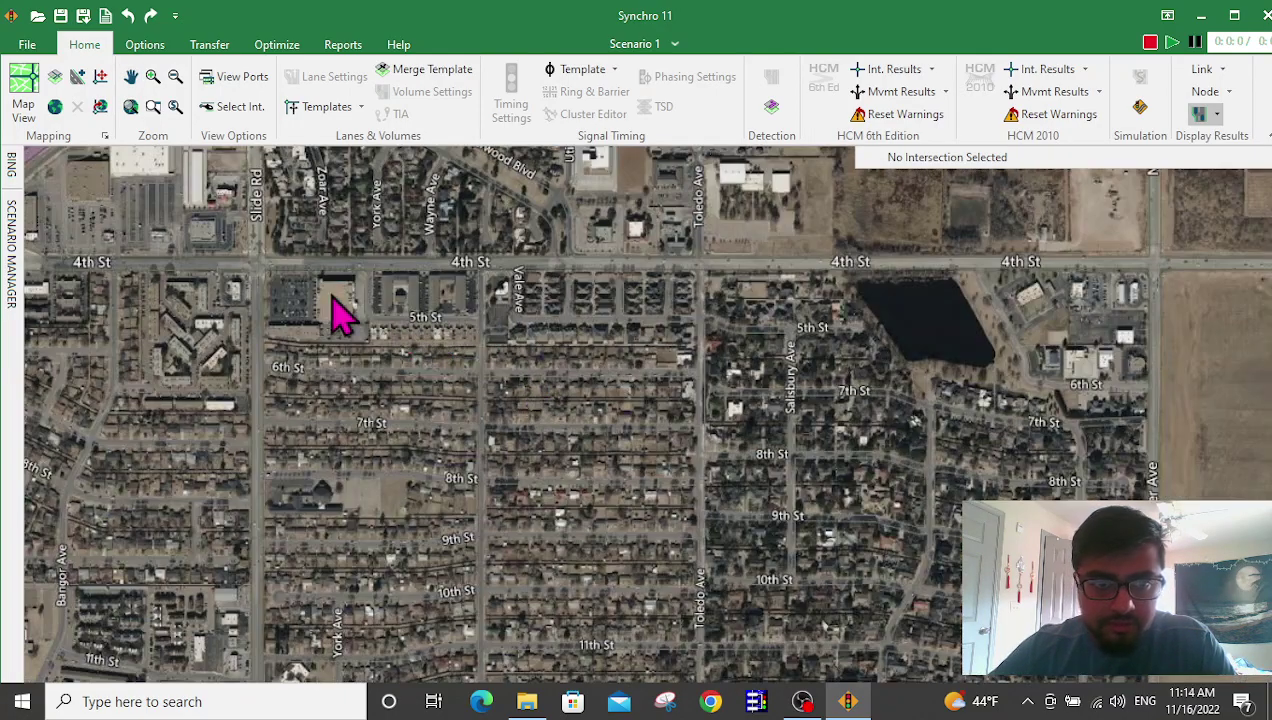
middle_click_drag(340, 315, 454, 454)
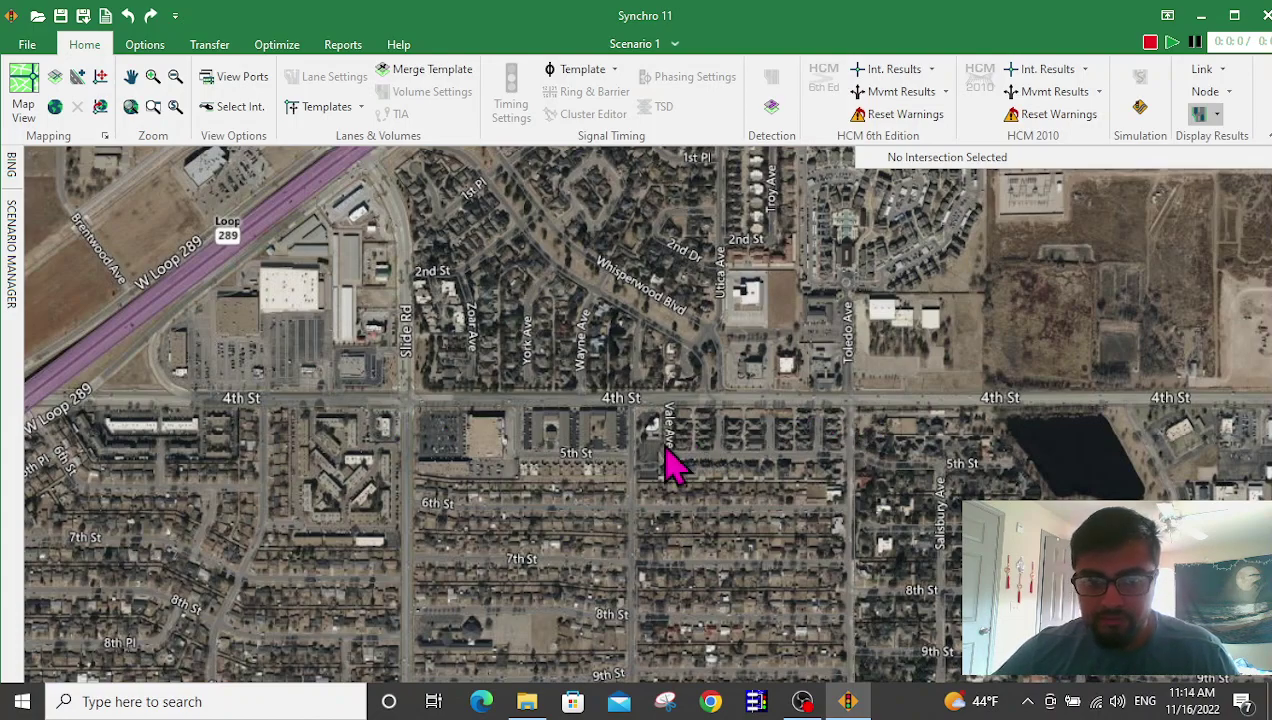
middle_click_drag(619, 462, 647, 406)
scroll(684, 304, "up", 3)
scroll(640, 400, "down", 2)
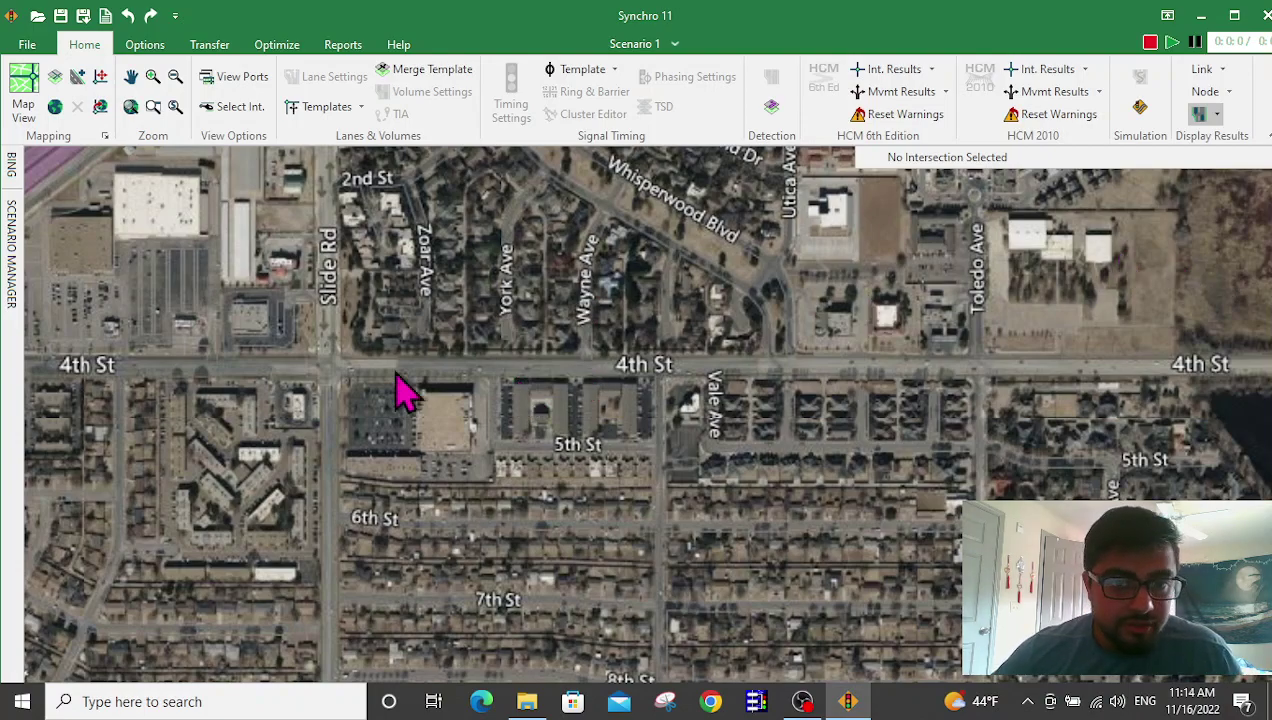
left_click(78, 77)
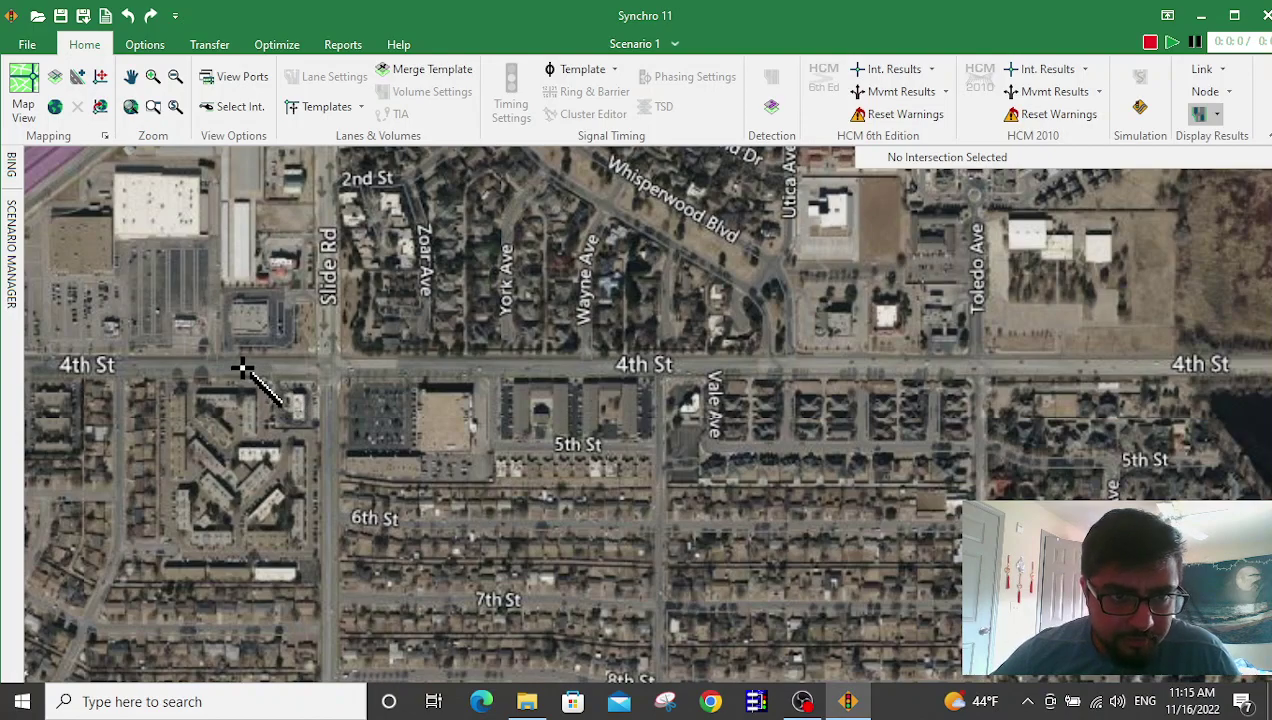
mouse_move(240, 368)
left_mouse_down()
mouse_move(1074, 365)
mouse_move(1125, 368)
mouse_move(1130, 386)
left_mouse_up()
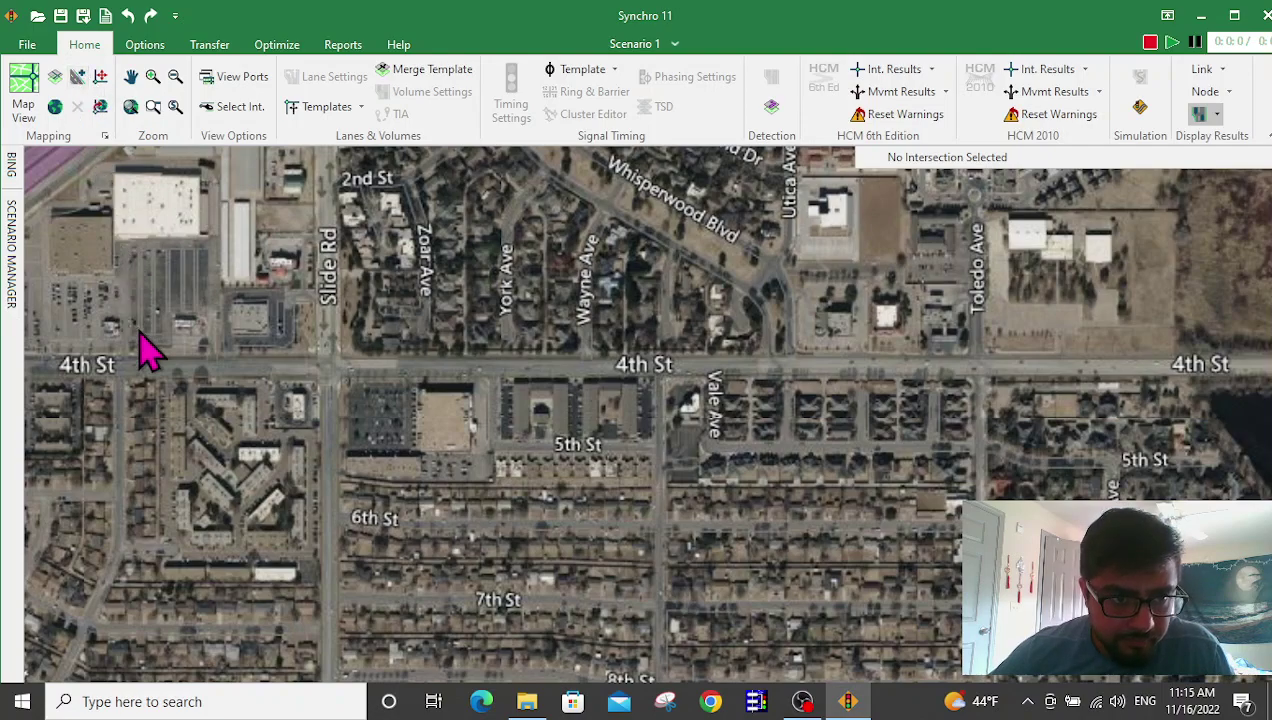
left_click(79, 76)
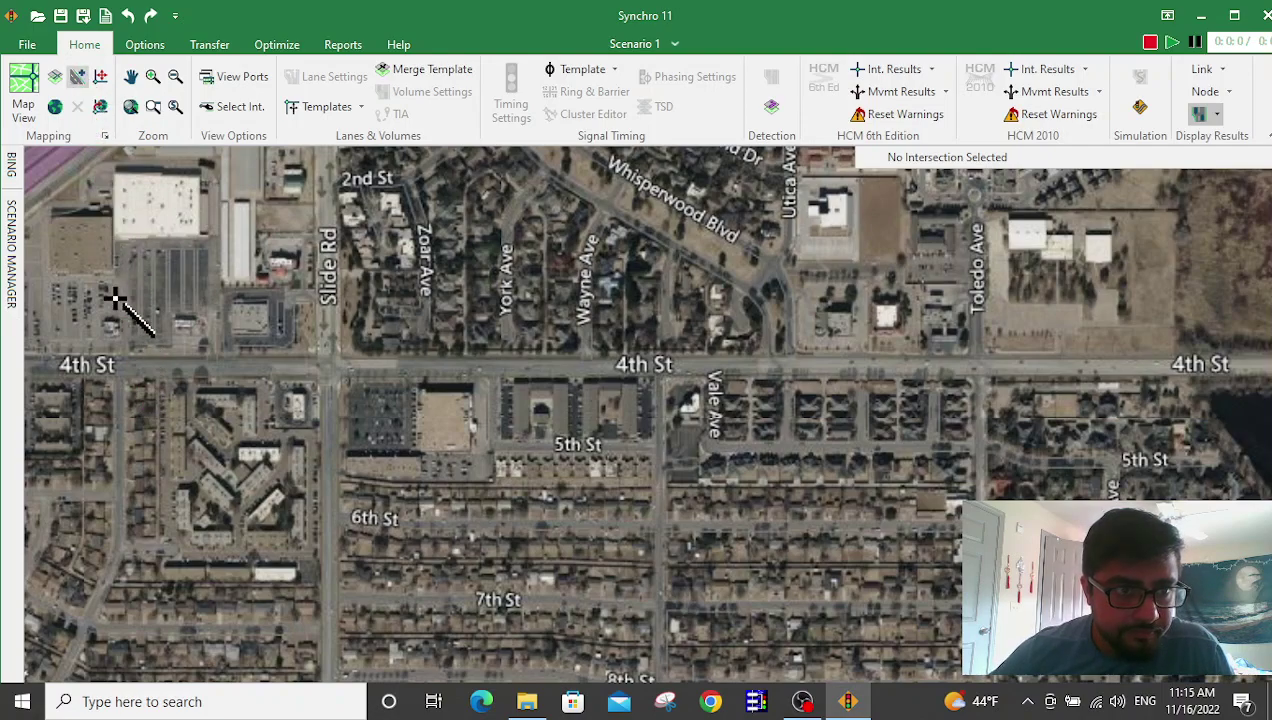
left_click(150, 366)
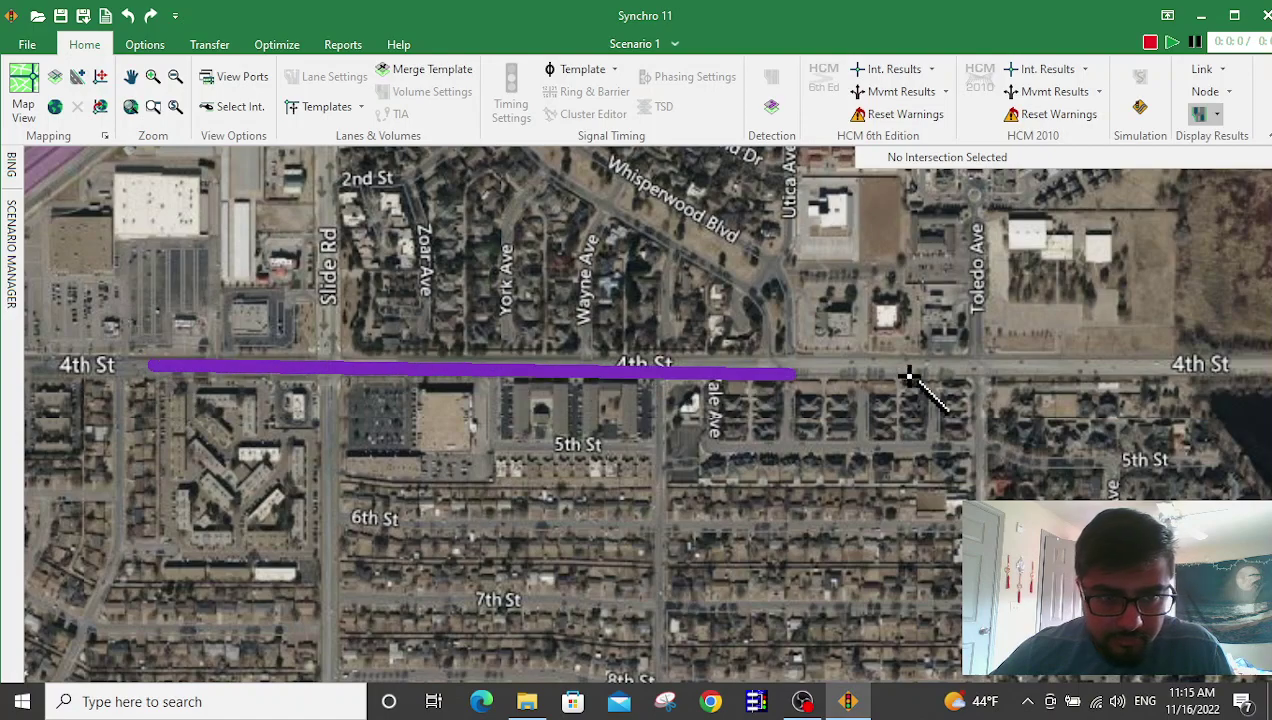
left_click(1140, 367)
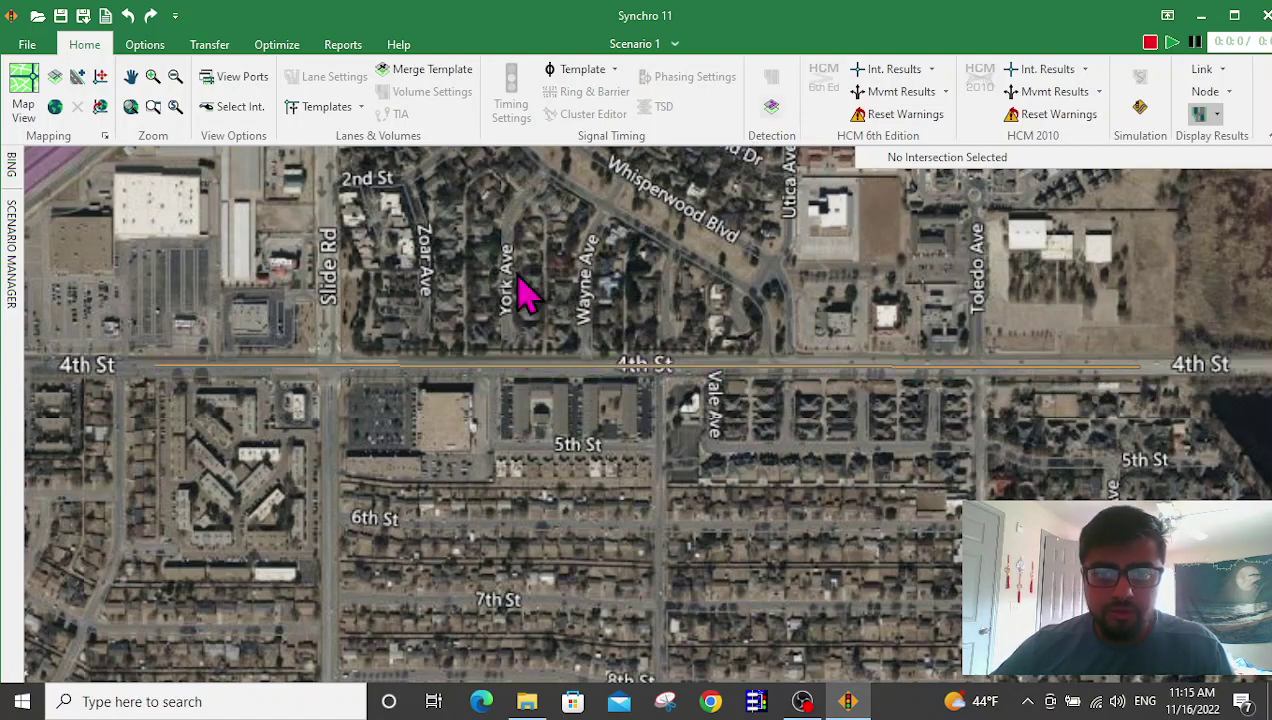
Draw a link along Slide Rd across 4th St, from near 2nd St down to near 7th St.
left_click(76, 78)
left_click(325, 202)
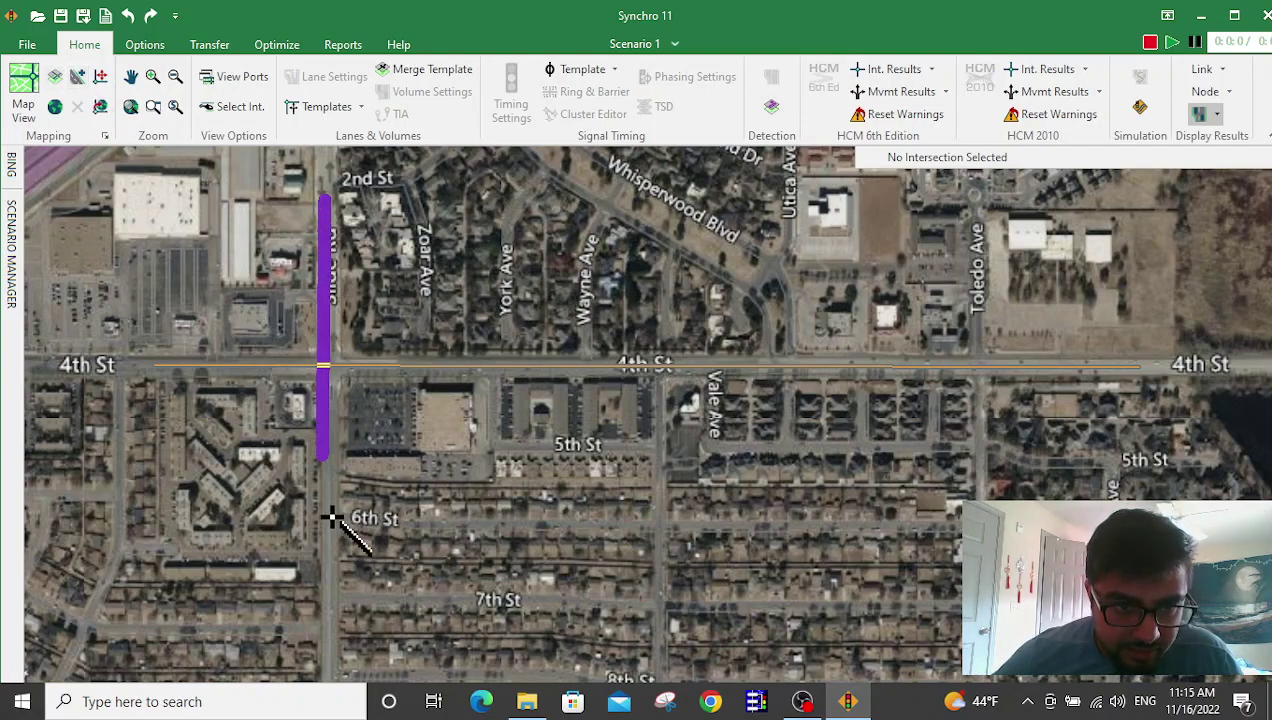
left_click(328, 585)
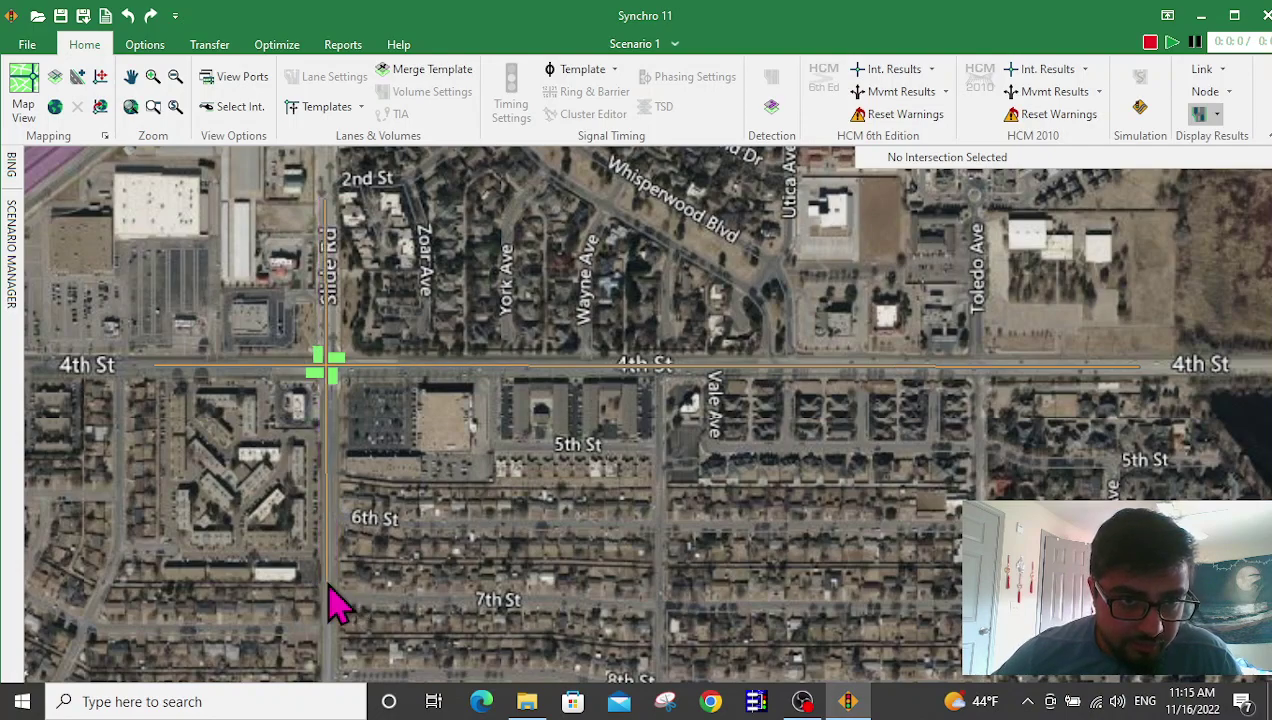
Draw a side-street link from 4th St, just west of the Vale Ave label, south to just past 7th St.
left_click(76, 78)
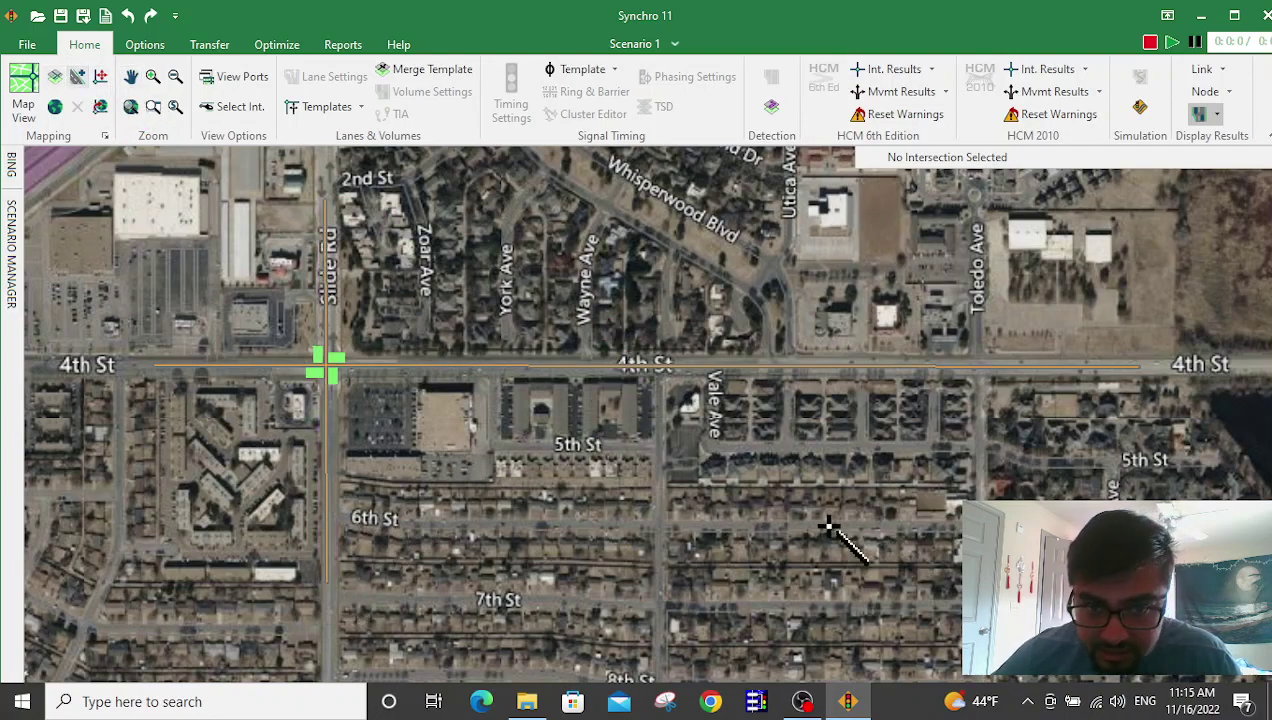
left_click(657, 364)
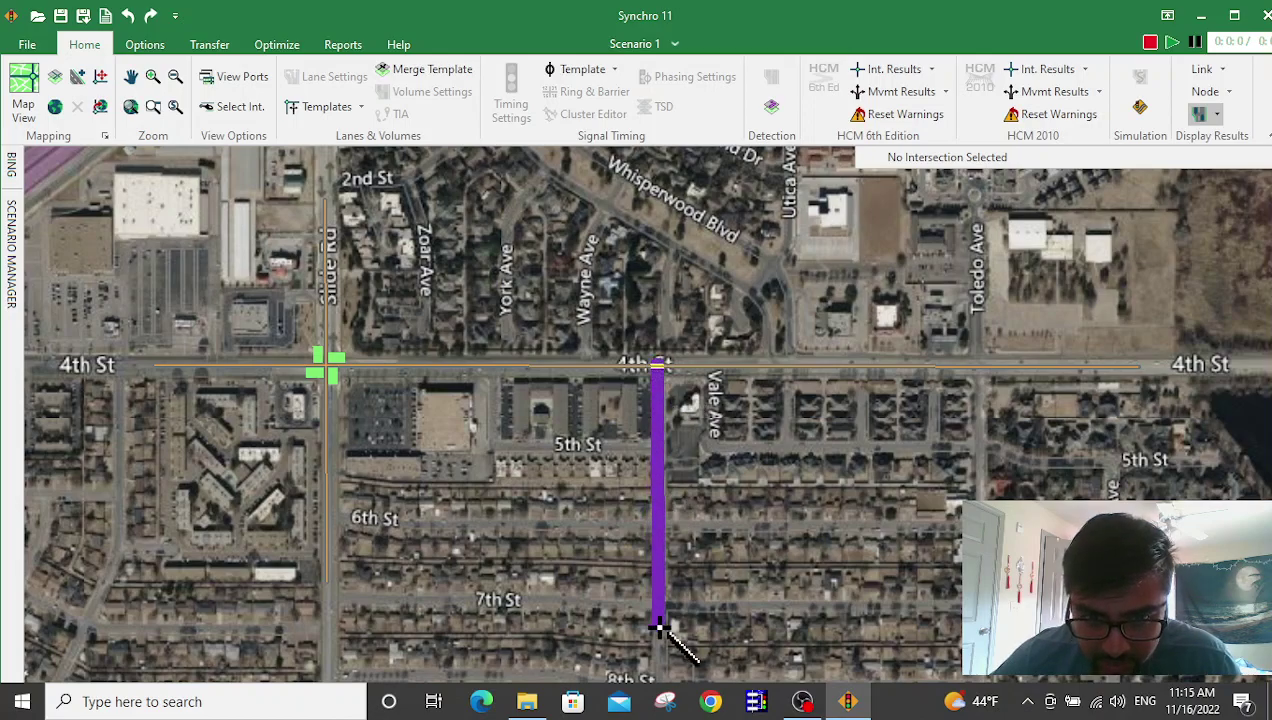
left_click(657, 628)
Draw a link along Toledo Ave crossing 4th St from north to south.
left_click(76, 77)
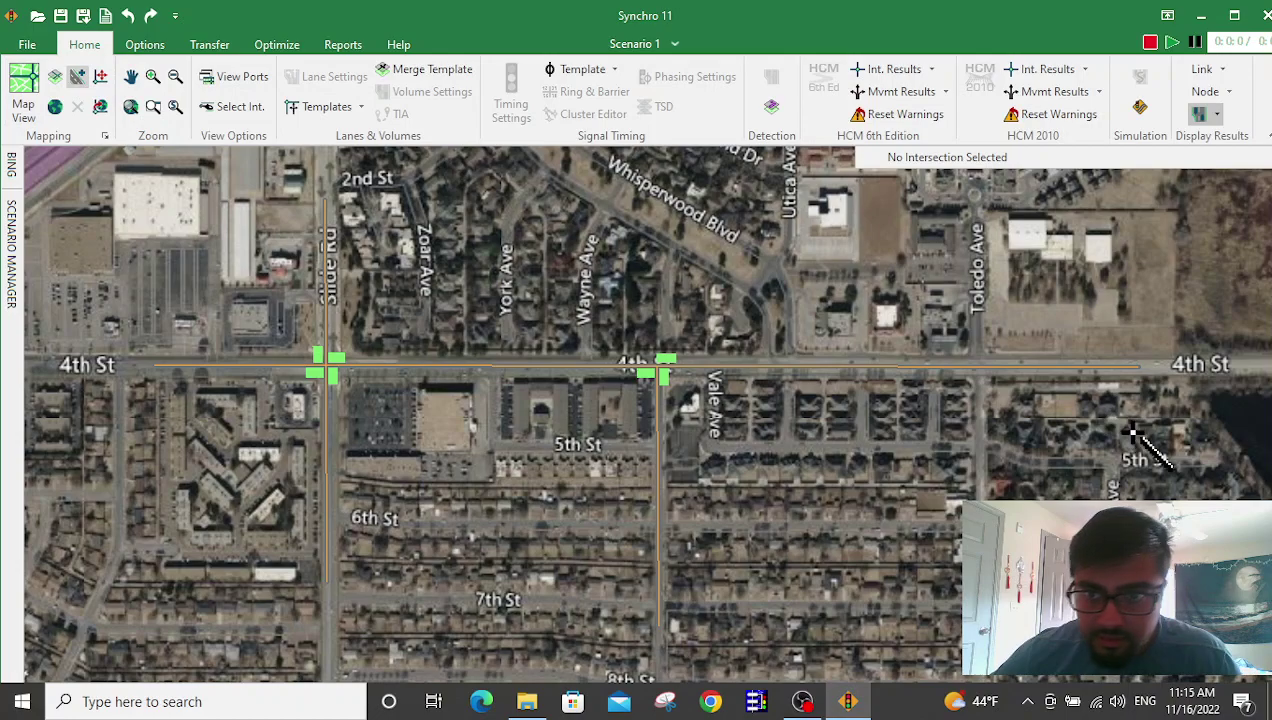
left_click(977, 229)
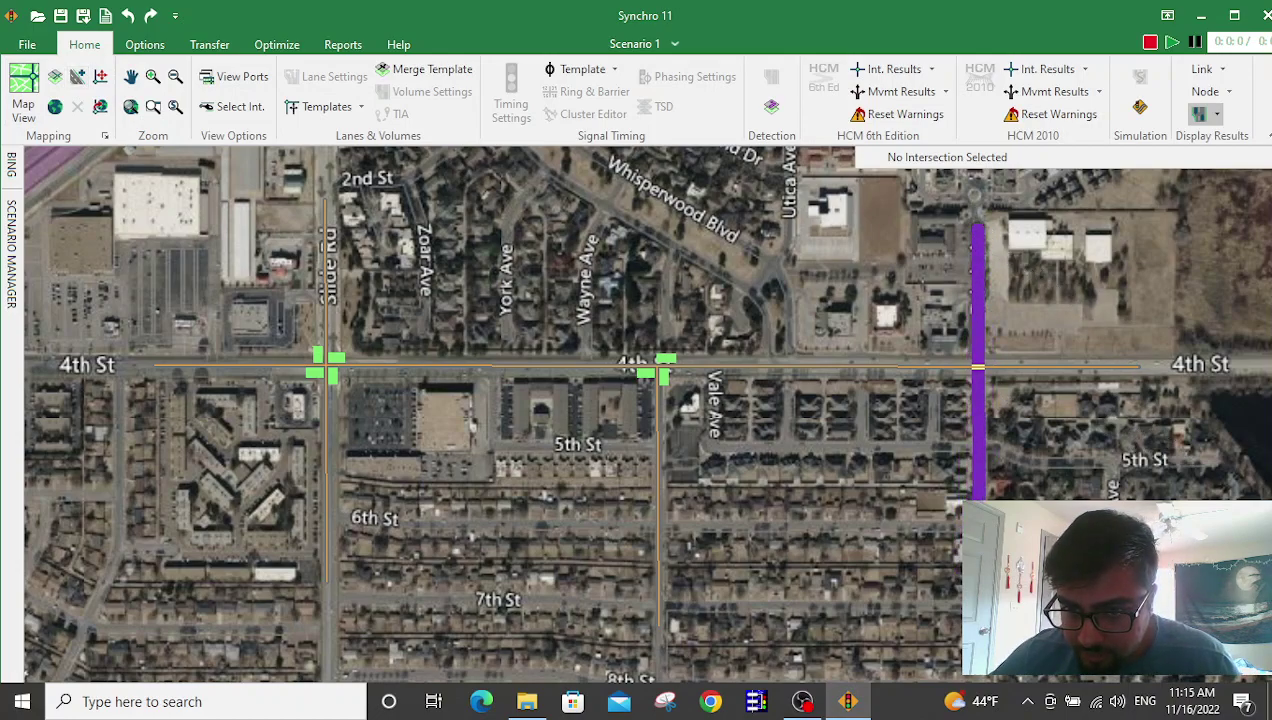
left_click(978, 628)
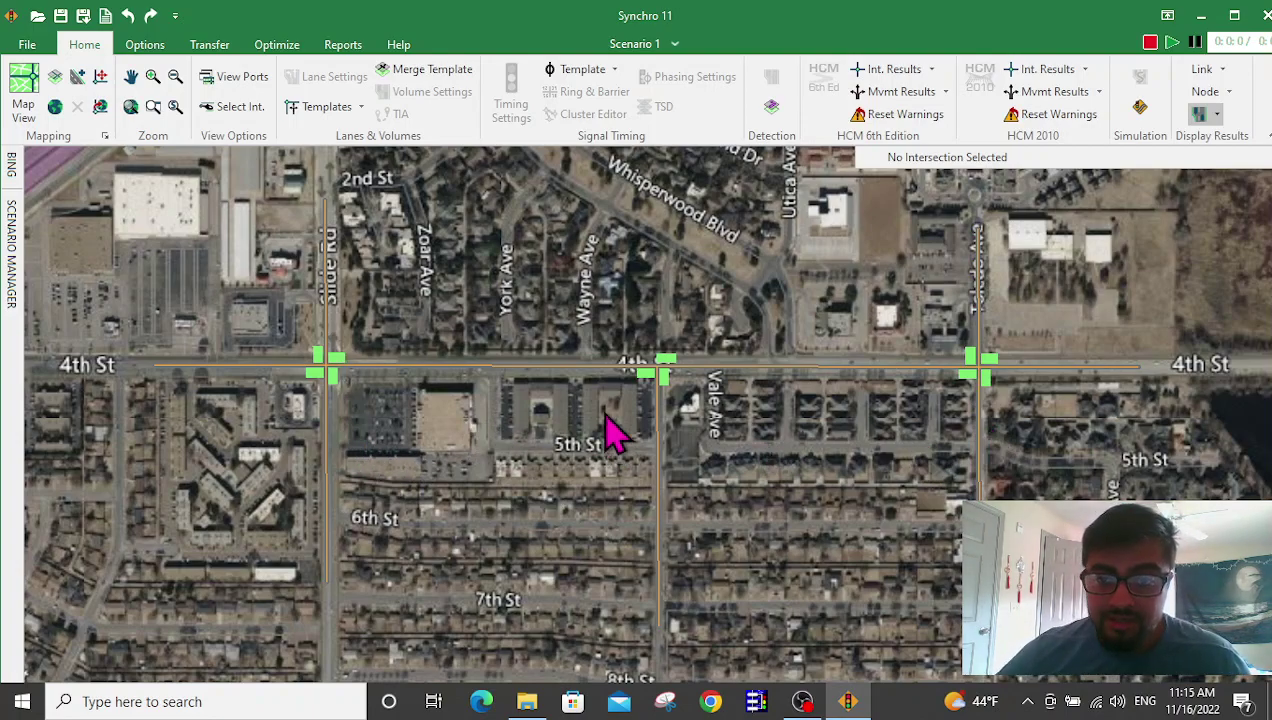
Inspect the western 4th St link and the three intersection nodes created along 4th St.
left_click(231, 372)
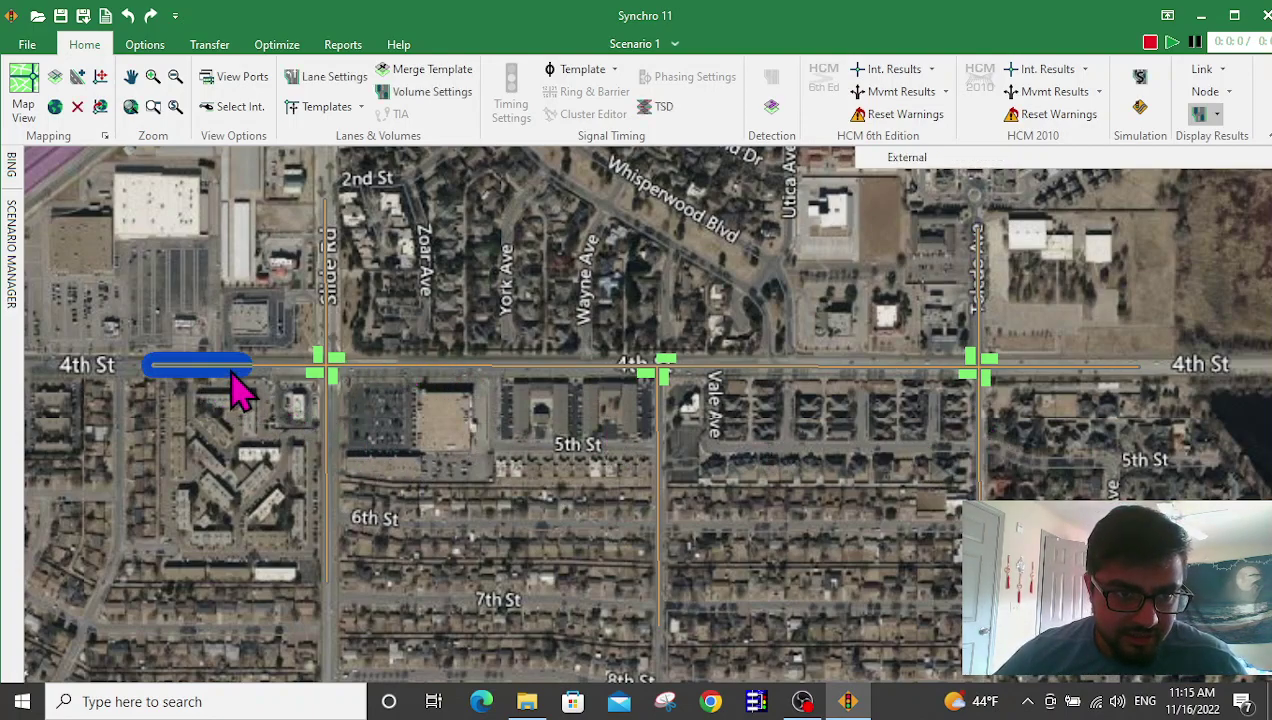
left_click(325, 308)
left_click(333, 383)
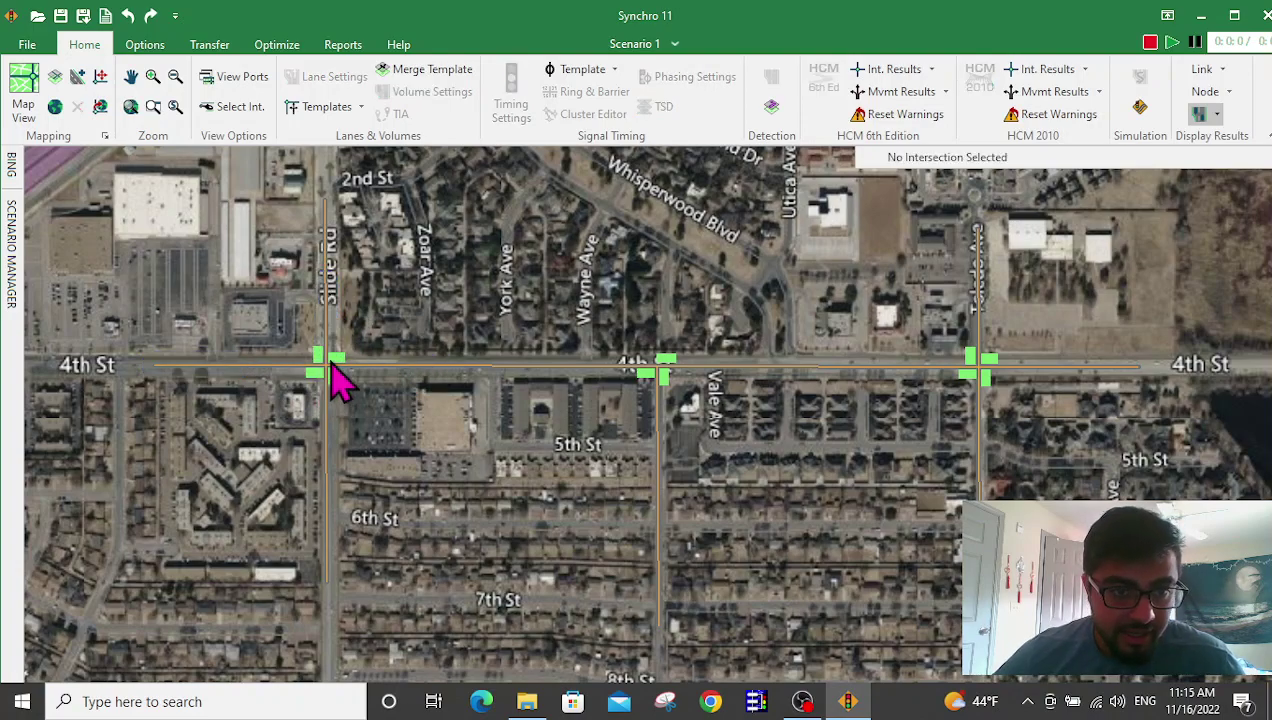
left_click(330, 366)
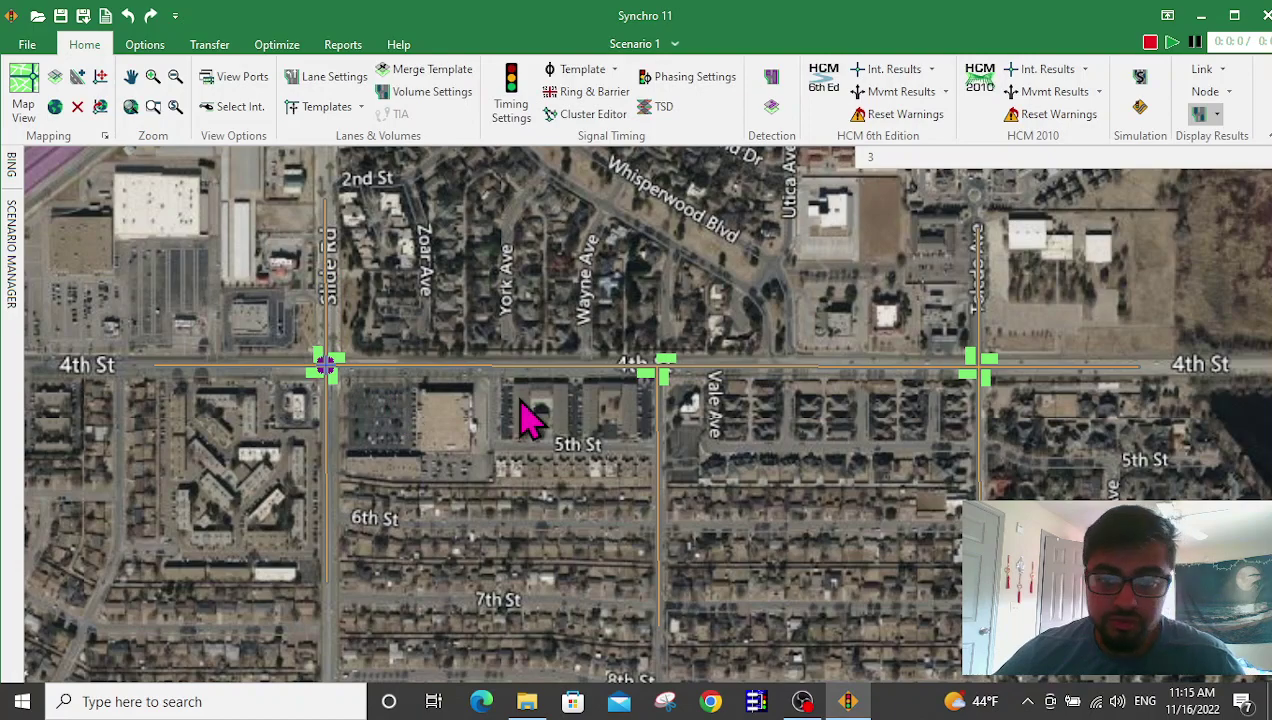
left_click(657, 370)
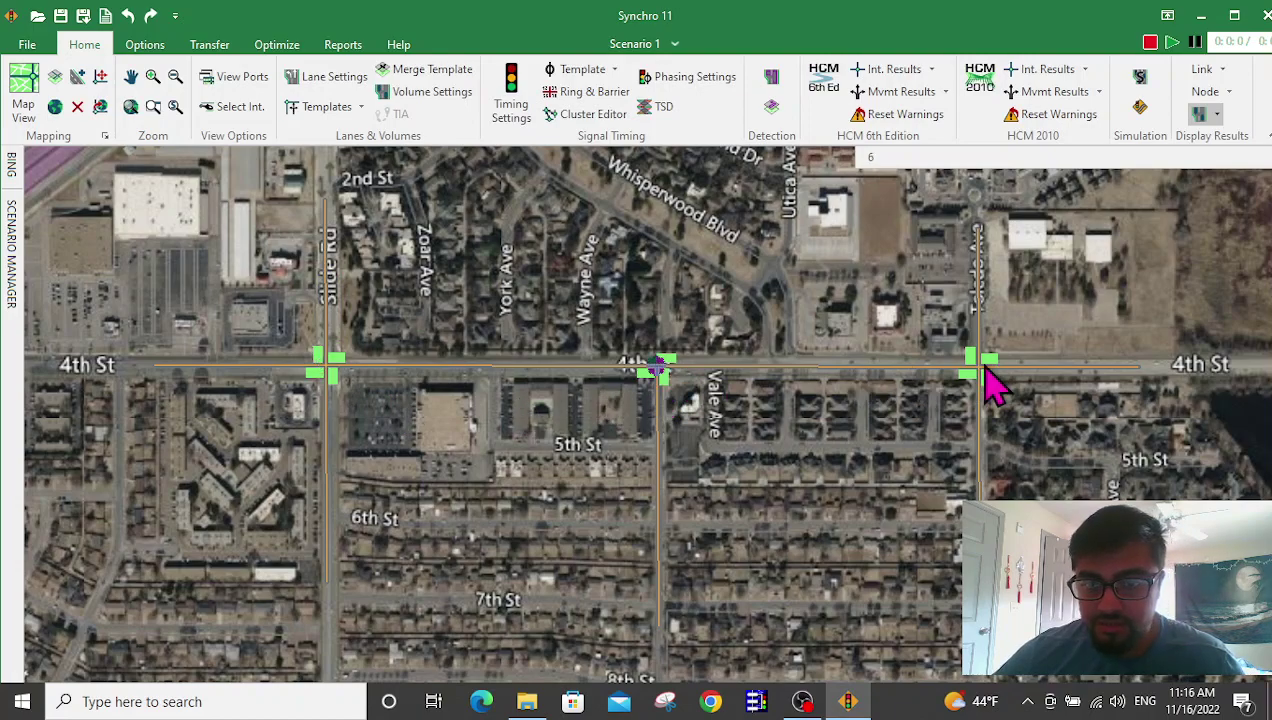
left_click(979, 370)
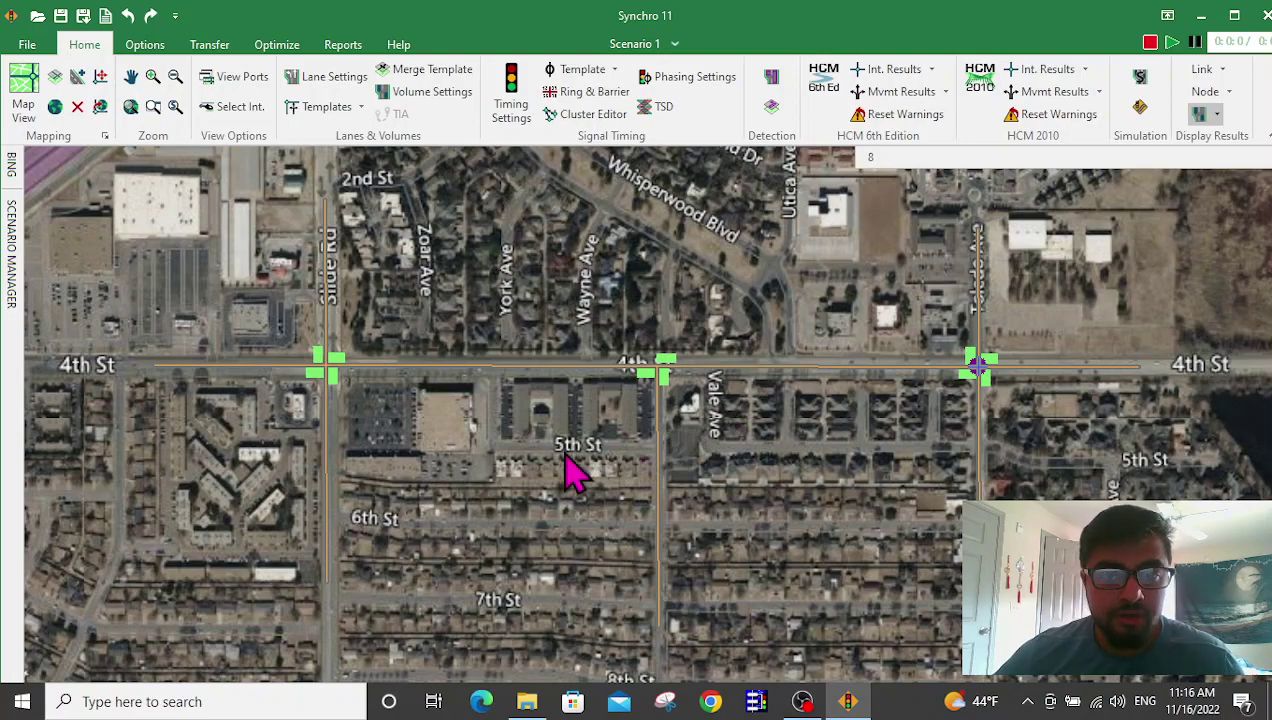
Realign the link network with the Bing aerial background so its node centres on the 4th St and Slide Rd intersection.
middle_click_drag(490, 505, 561, 423)
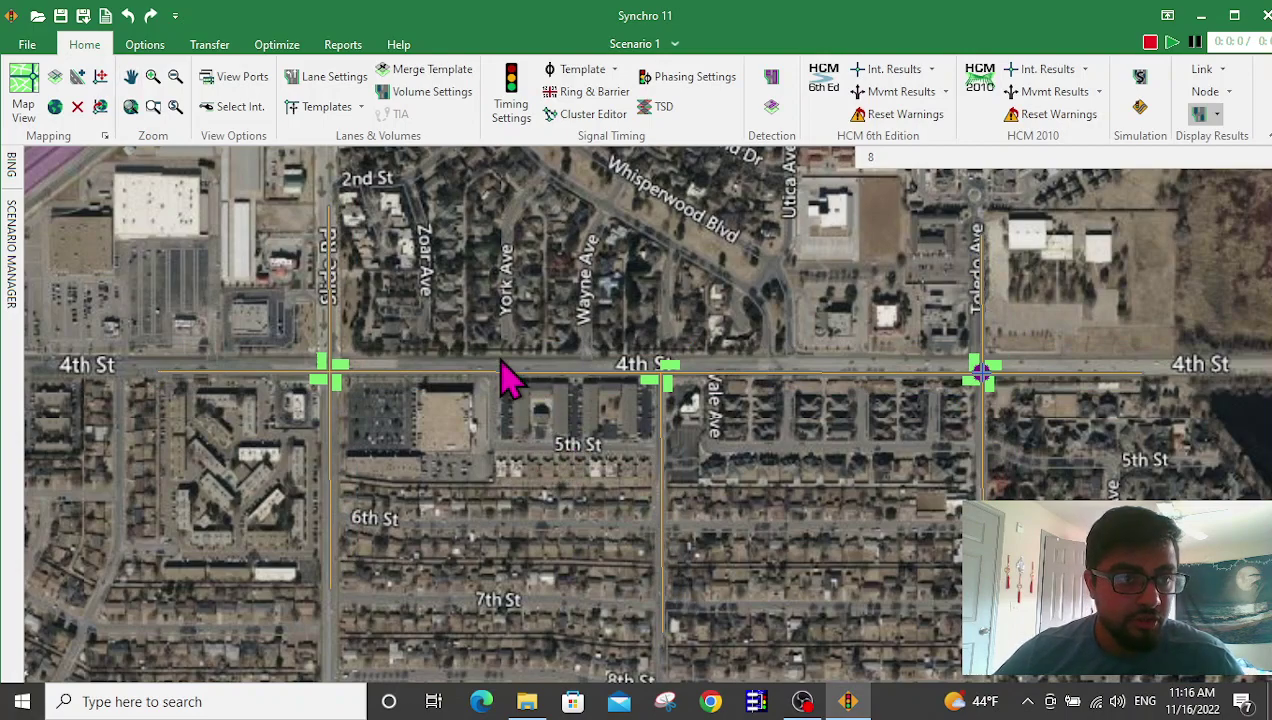
left_click(52, 202)
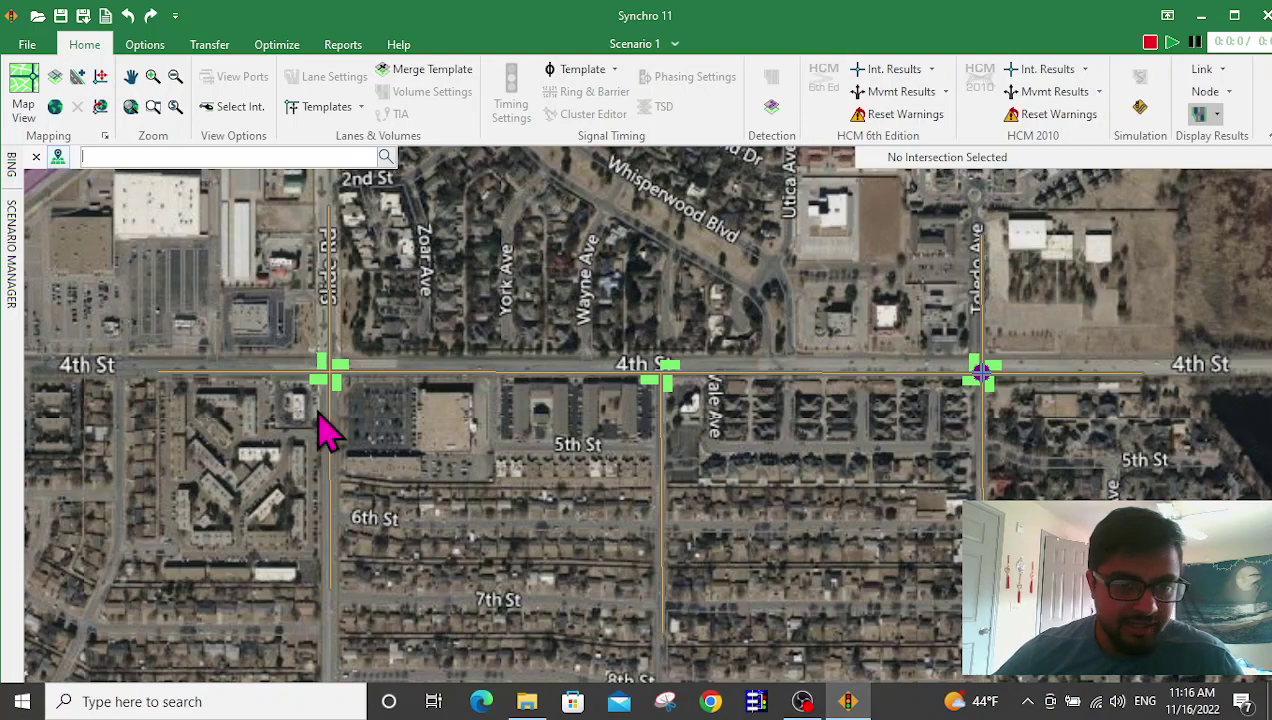
middle_click_drag(574, 505, 738, 545)
scroll(420, 310, "up", 2)
scroll(369, 389, "up", 2)
scroll(530, 345, "up", 1)
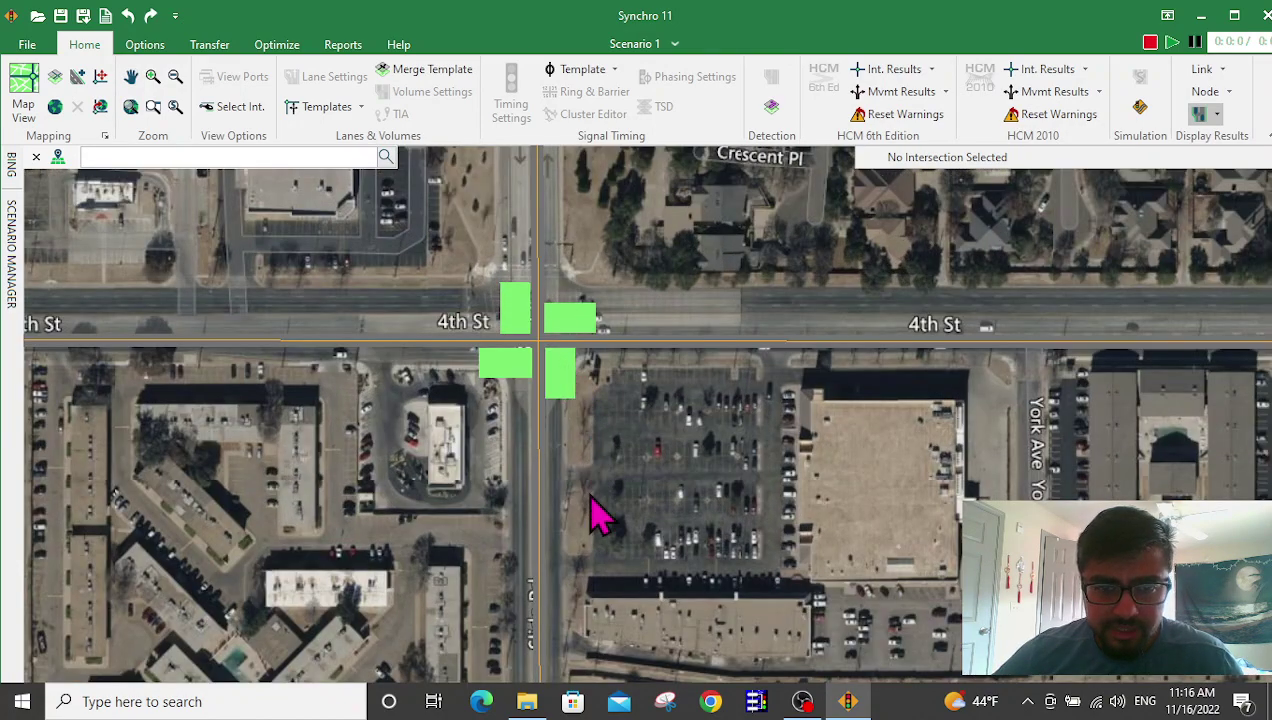
middle_click_drag(590, 515, 605, 550)
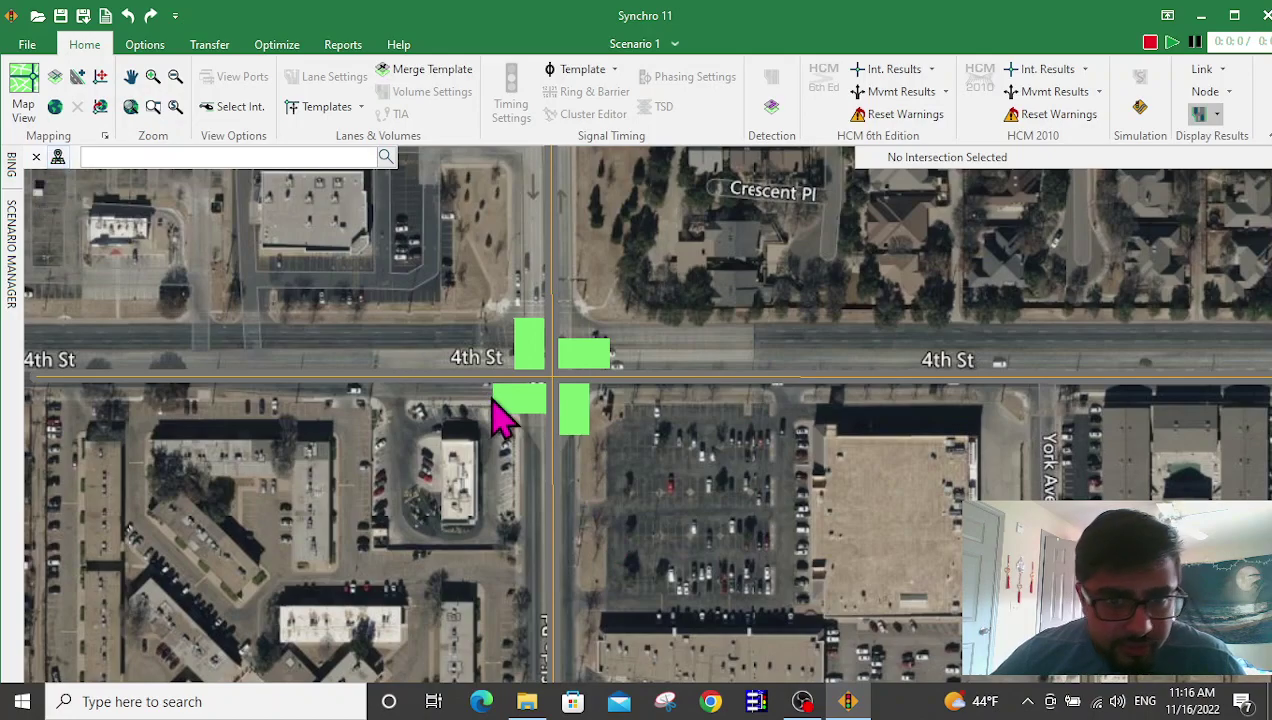
mouse_move(596, 462)
middle_mouse_down()
mouse_move(582, 446)
mouse_move(596, 458)
middle_mouse_up()
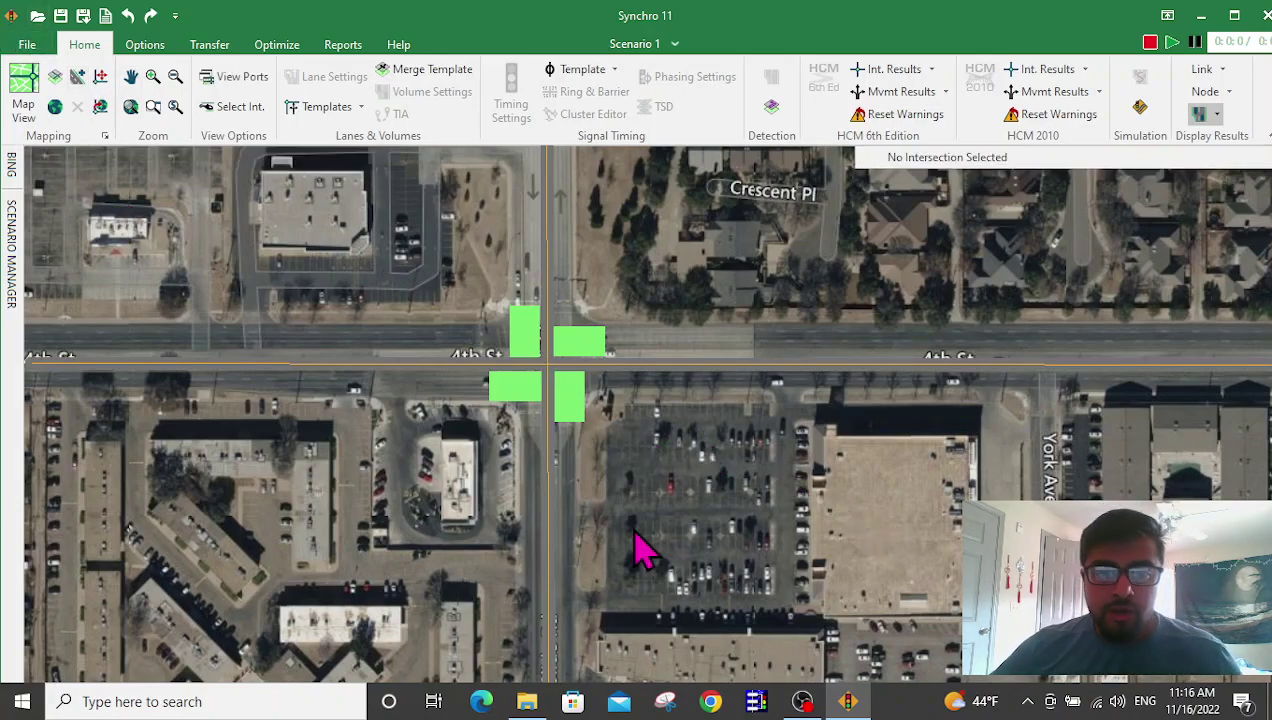
middle_click_drag(639, 548, 645, 495)
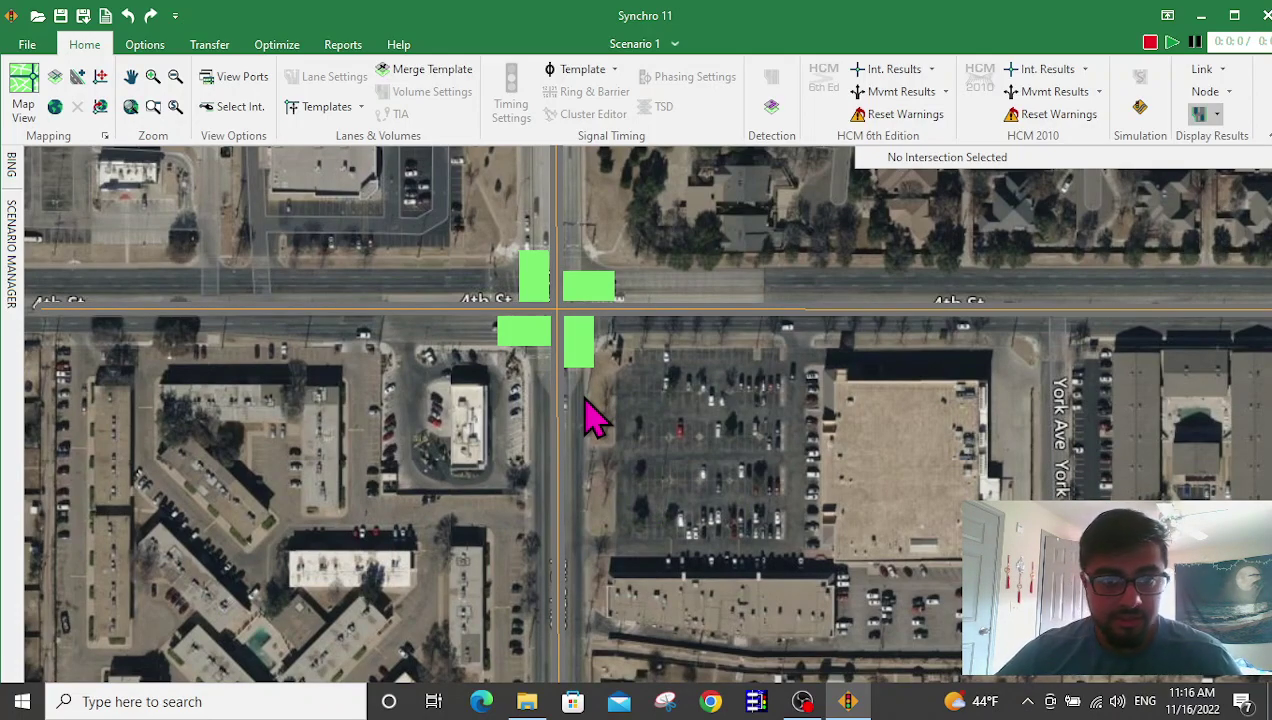
Switch to Chrome, search the web for google earth and open the Google Earth website.
left_click(711, 702)
type("google earth")
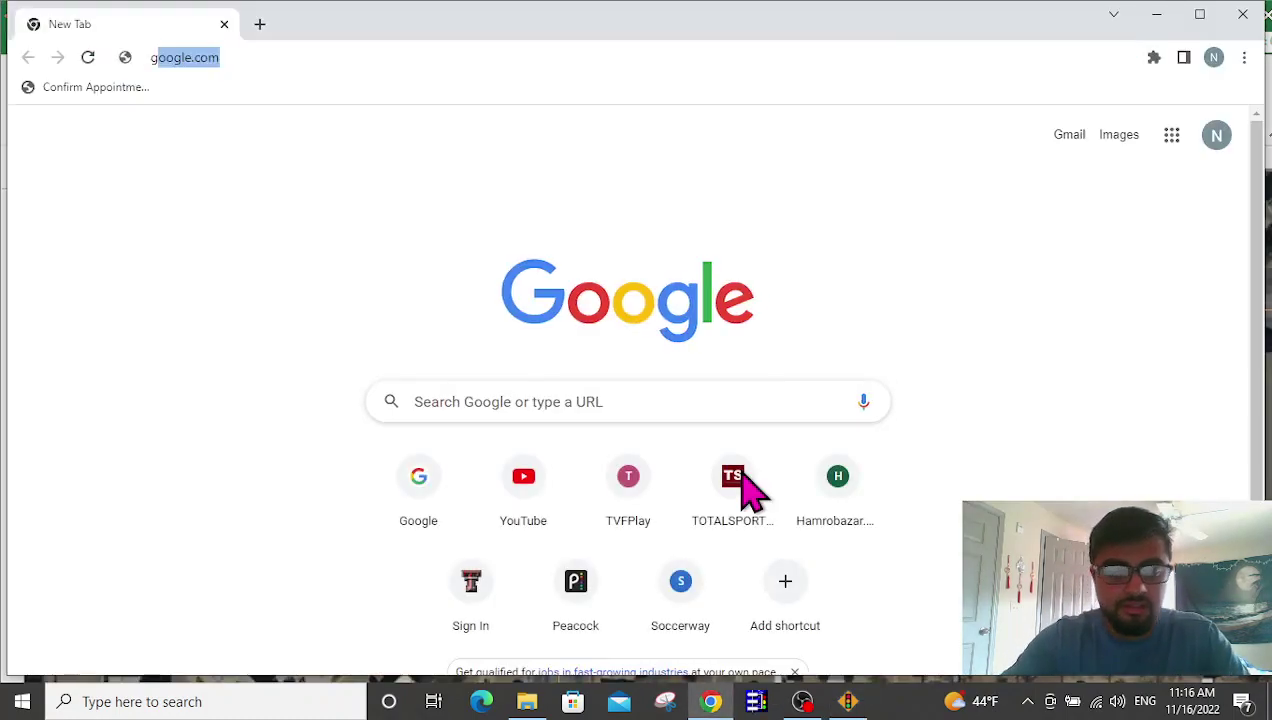
key("Return")
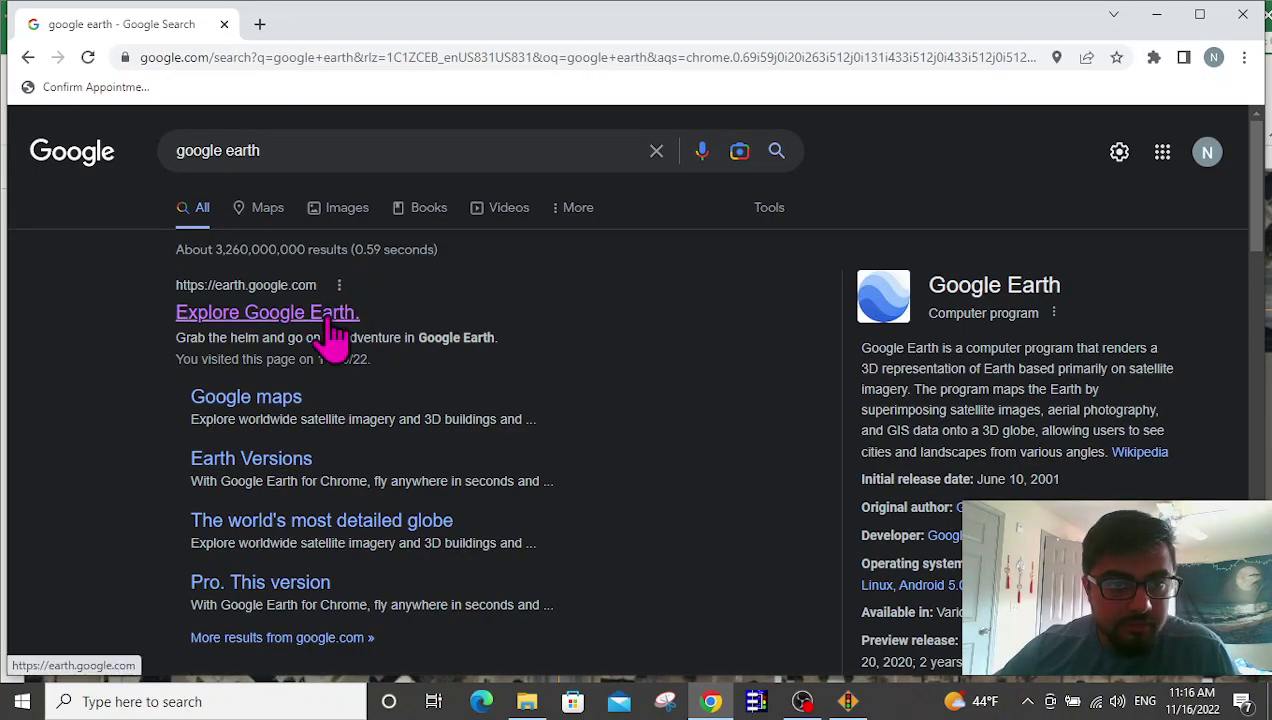
left_click(325, 316)
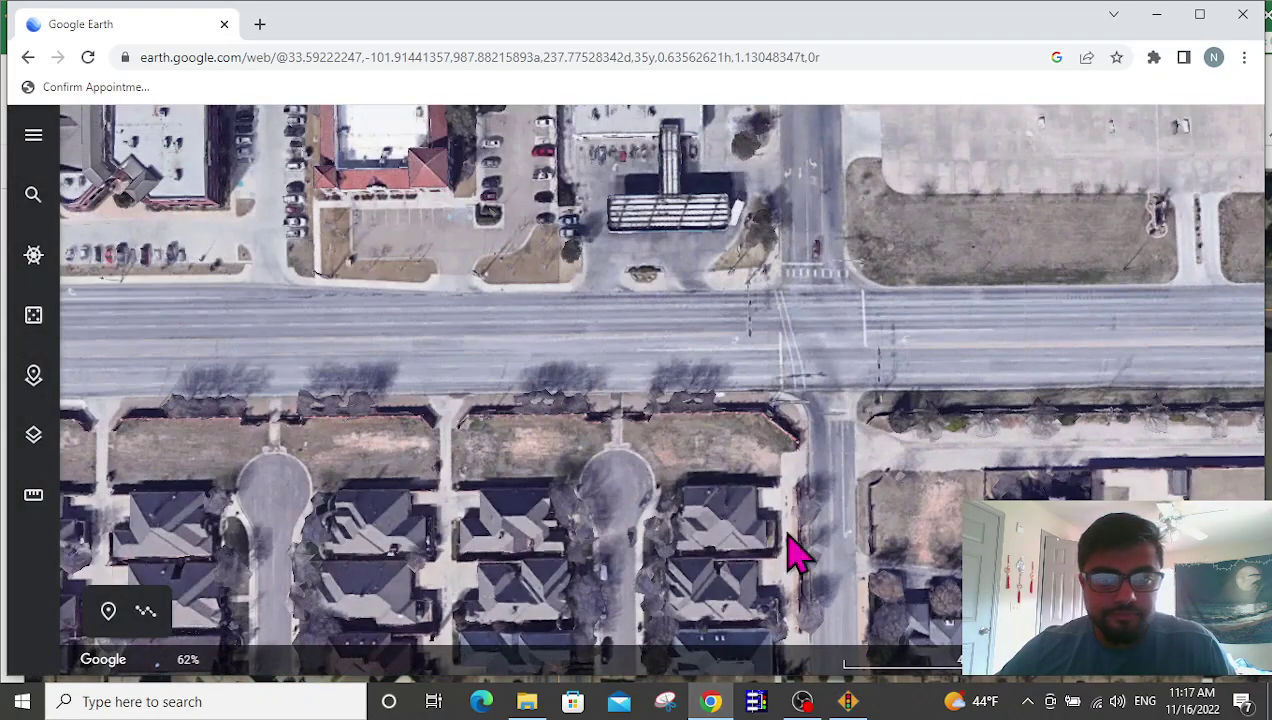
Locate the recent search Slide Road & 4th Street, Lubbock, TX in Google Earth and dismiss its place details.
scroll(525, 340, "down", 2)
left_click(33, 194)
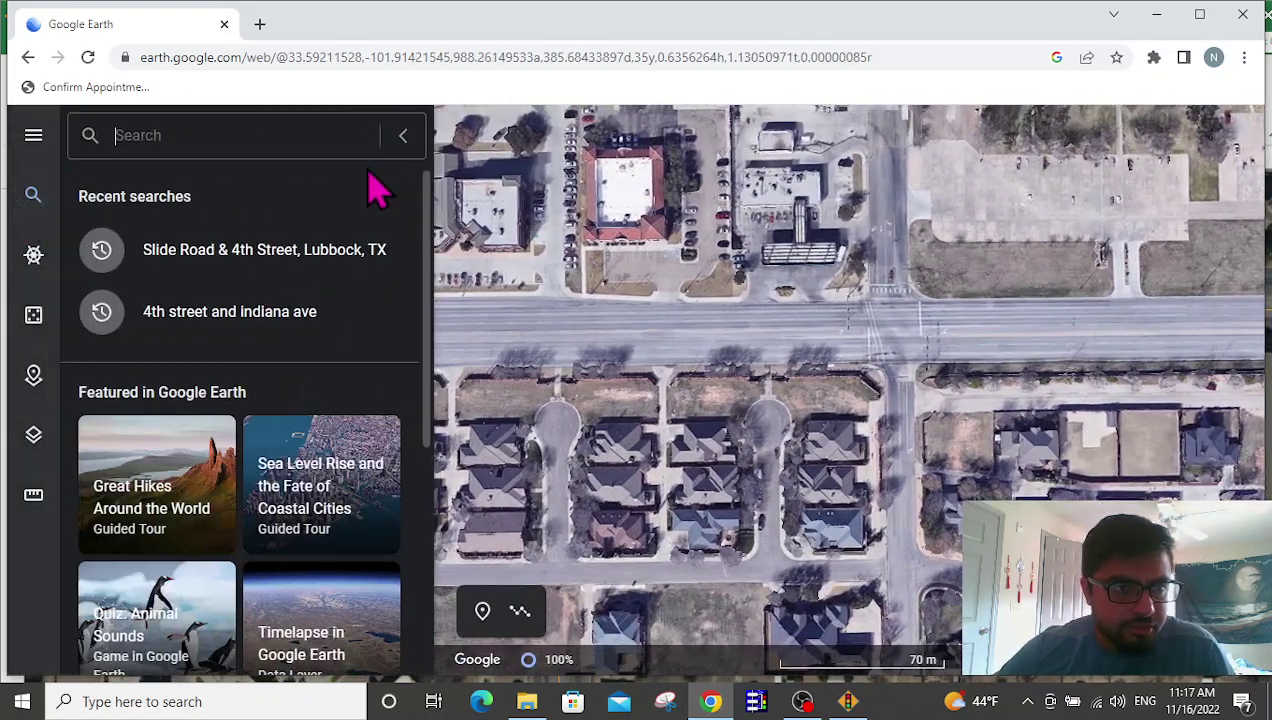
left_click(236, 262)
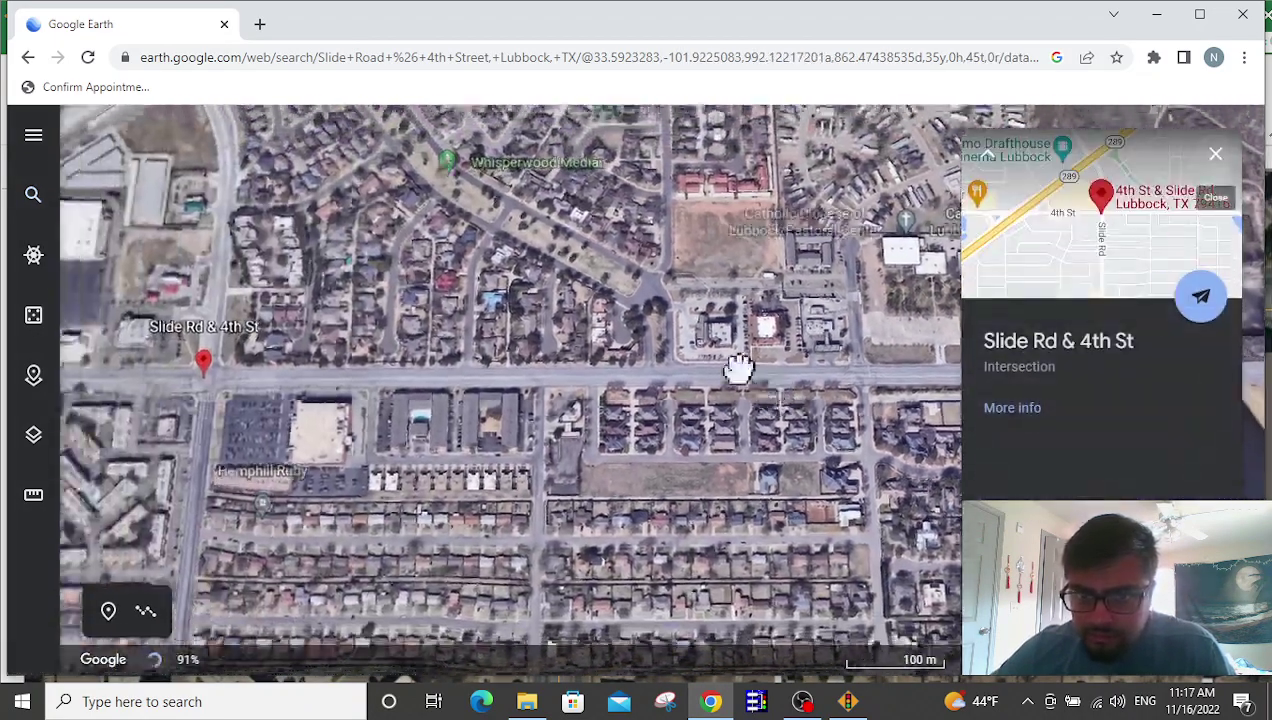
left_click_drag(165, 380, 590, 369)
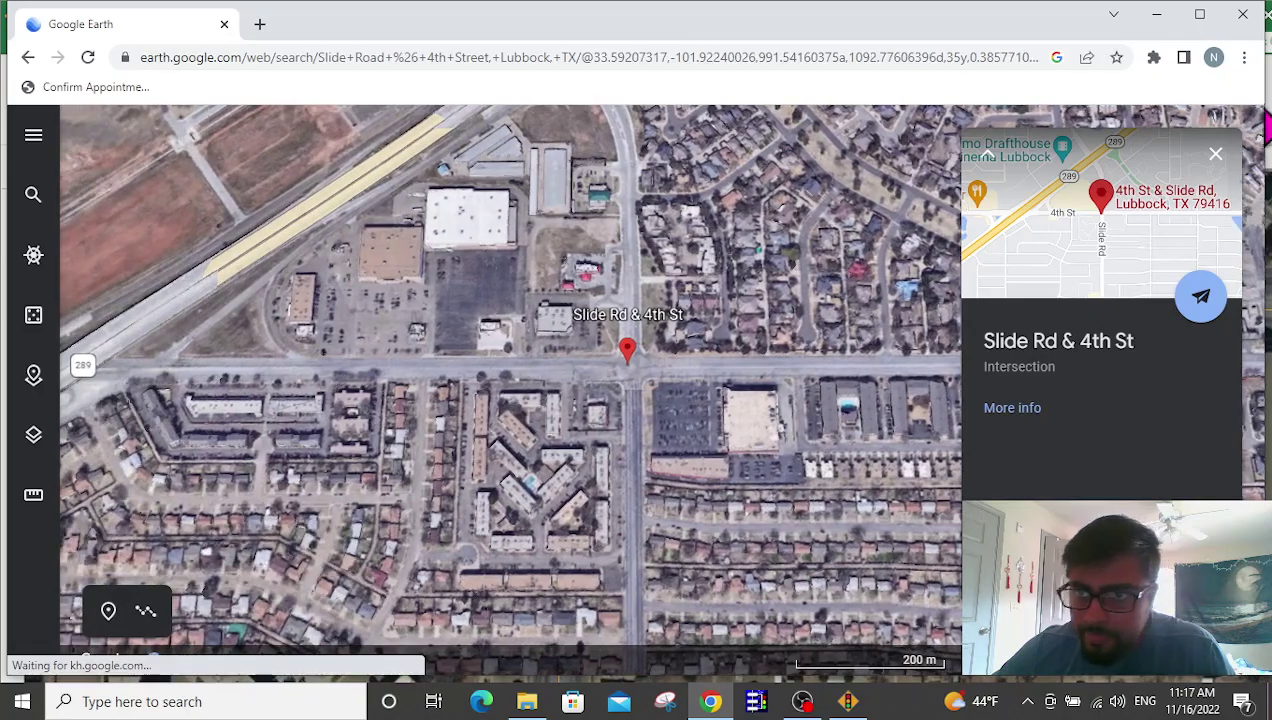
left_click(1215, 157)
Examine the northbound Slide Rd approach to 4th St for its lane markings and the extent of its turn lanes.
scroll(627, 410, "up", 5)
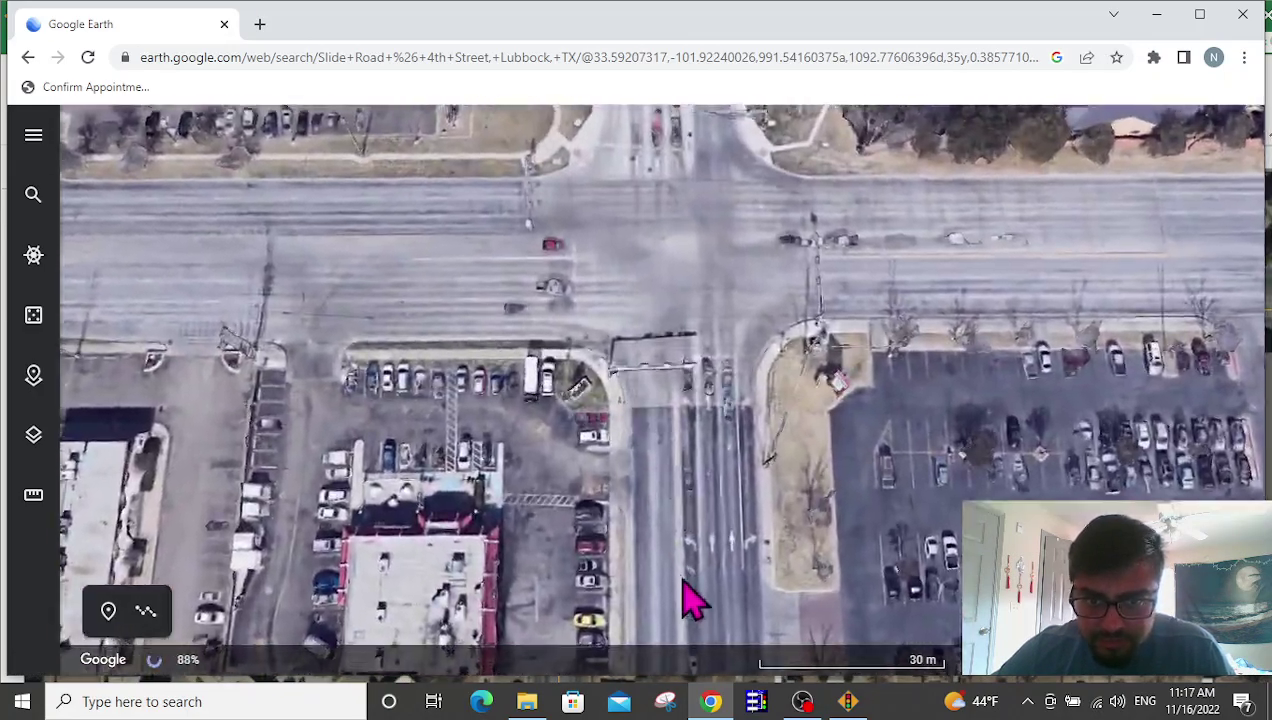
scroll(613, 468, "up", 2)
left_click_drag(613, 468, 596, 440)
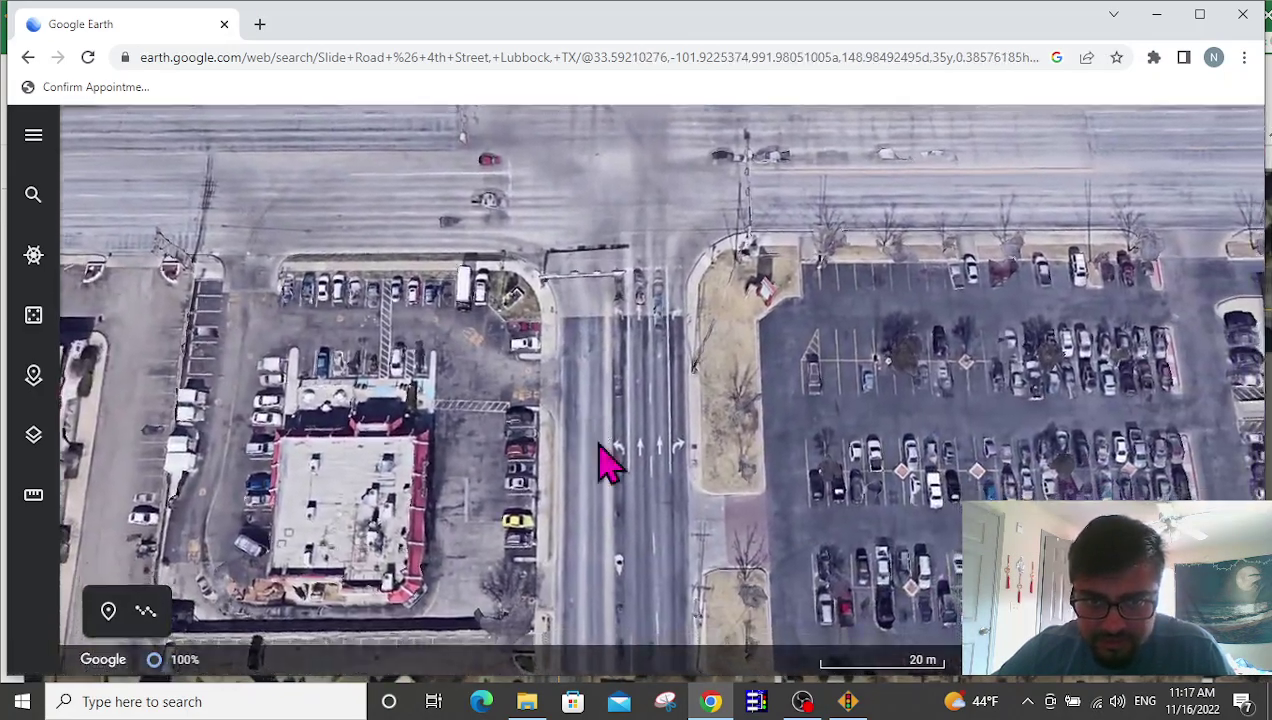
scroll(596, 440, "up", 3)
scroll(681, 397, "up", 2)
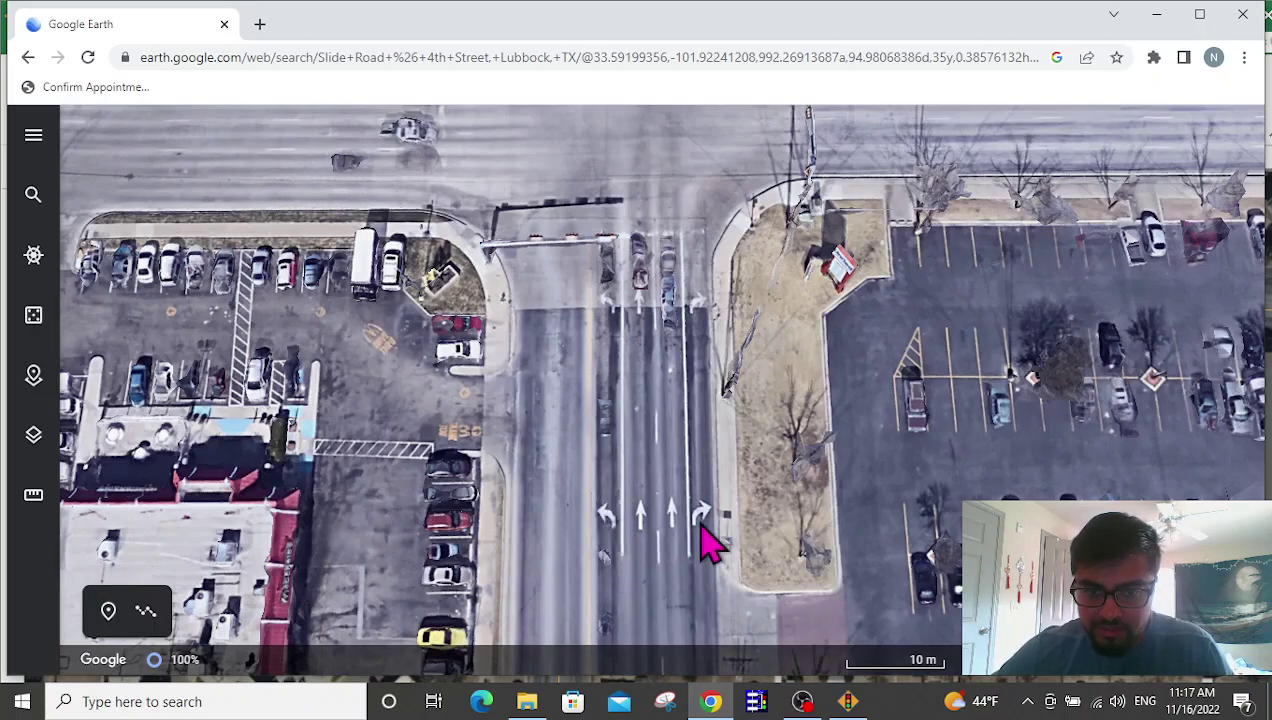
scroll(681, 327, "down", 3)
left_click_drag(676, 483, 676, 267)
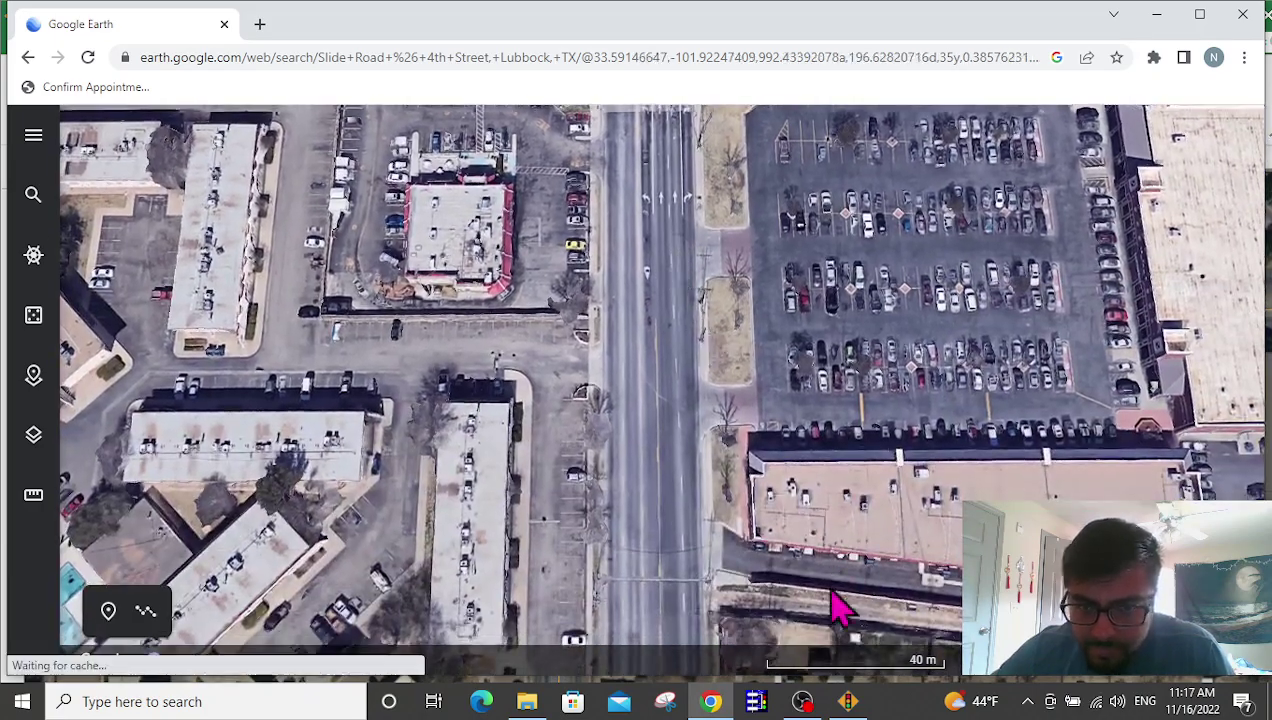
Switch back to Synchro and assign one northbound left-turn lane to the Slide Rd approach south of 4th St.
left_click(848, 701)
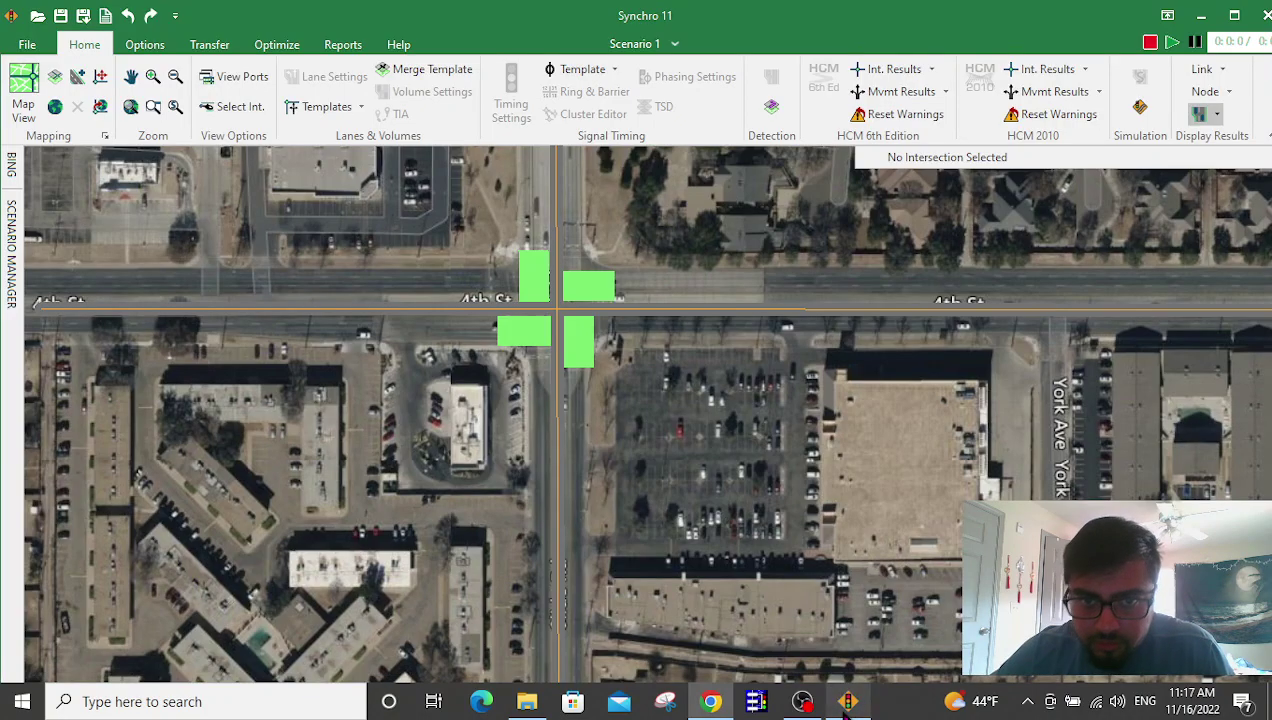
left_click(568, 405)
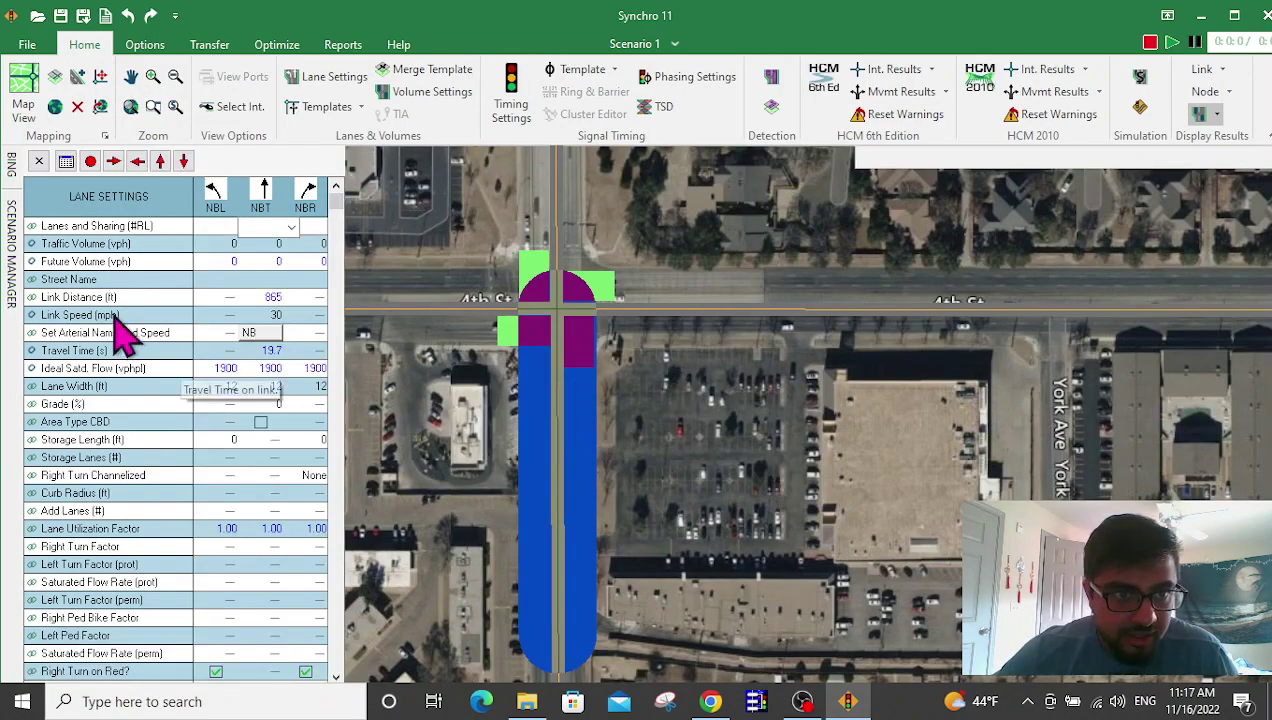
left_click(215, 227)
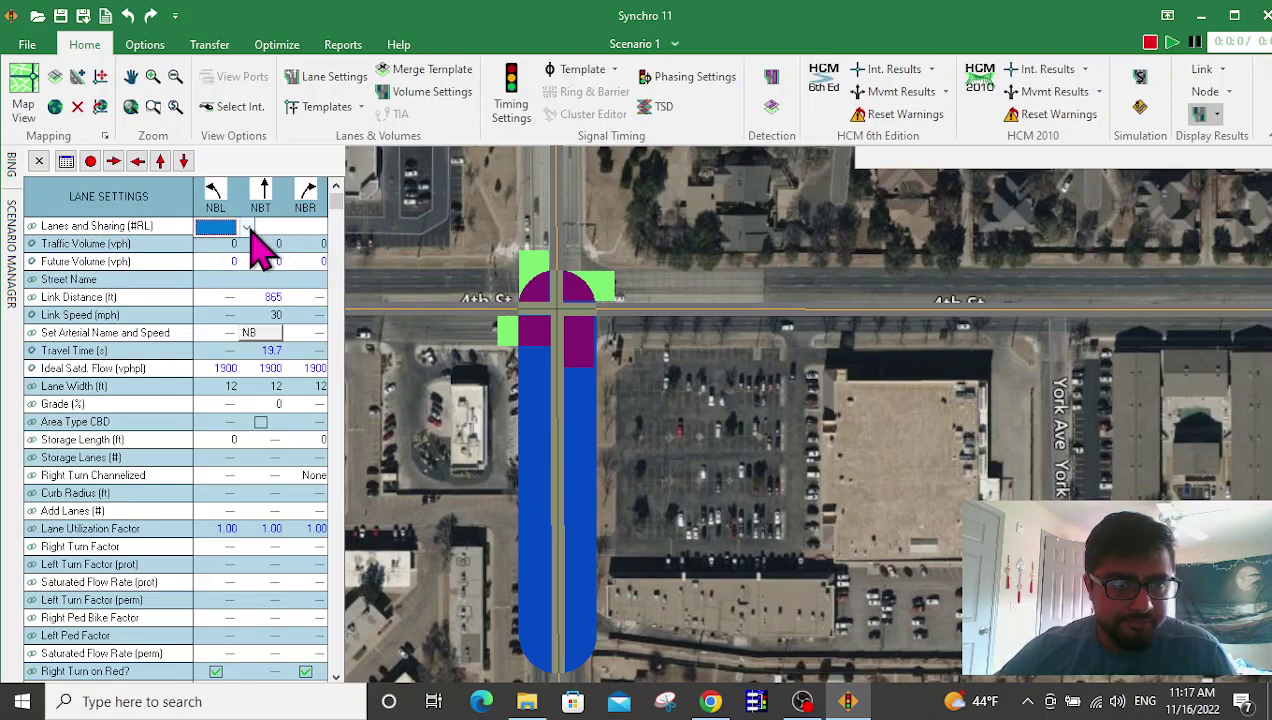
left_click(246, 227)
left_click(240, 282)
Assign two through lanes and one right-turn lane to the northbound Slide Rd approach and close its lane settings.
left_click(278, 227)
left_click(290, 227)
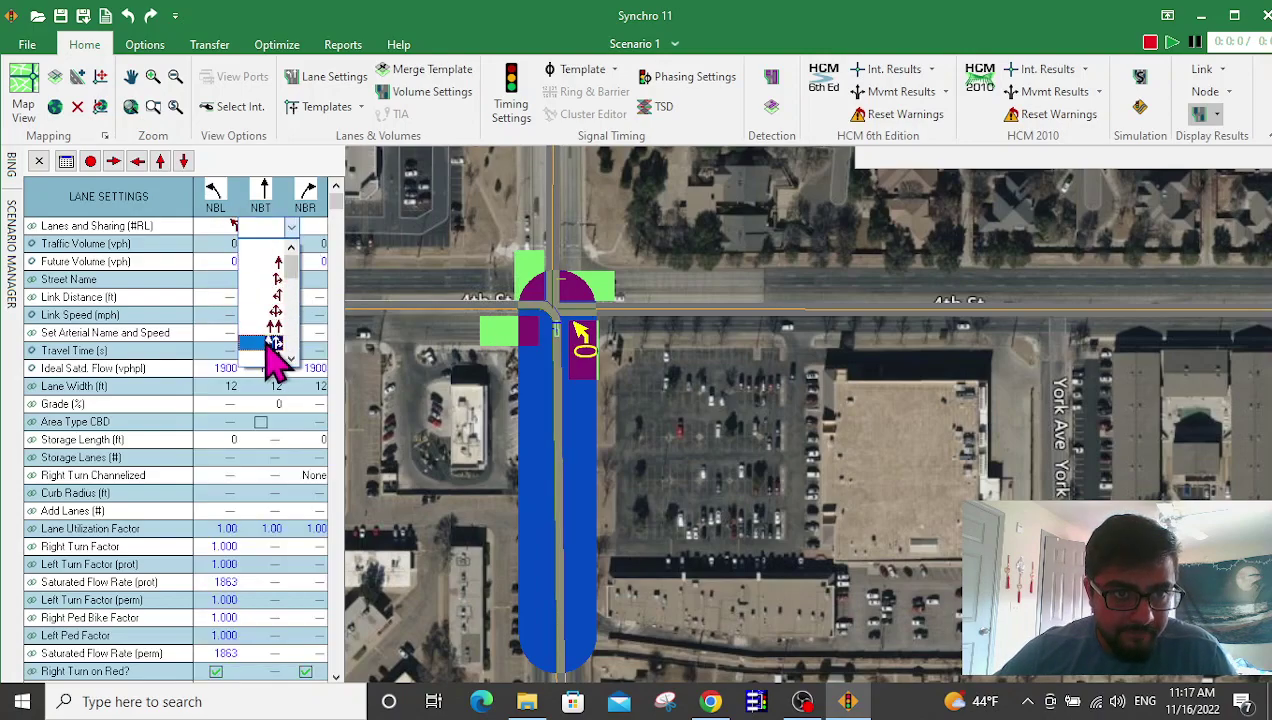
left_click(272, 340)
left_click(310, 229)
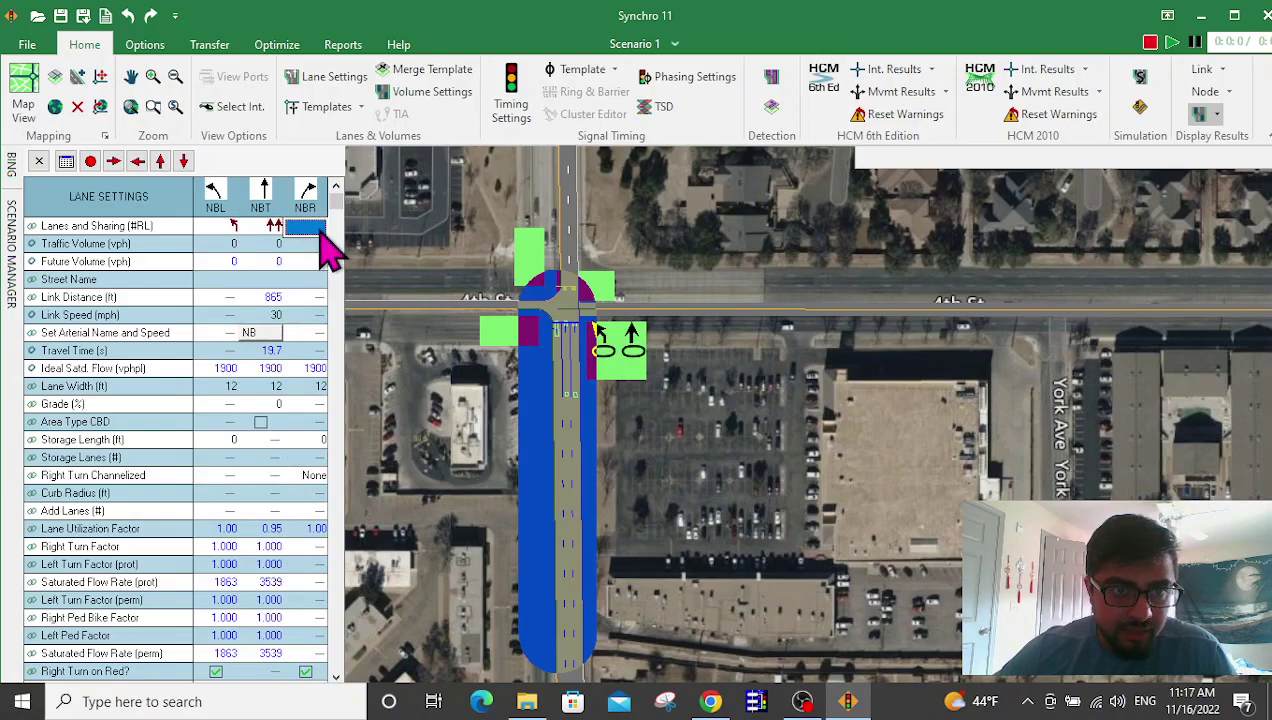
left_click(320, 229)
left_click(318, 285)
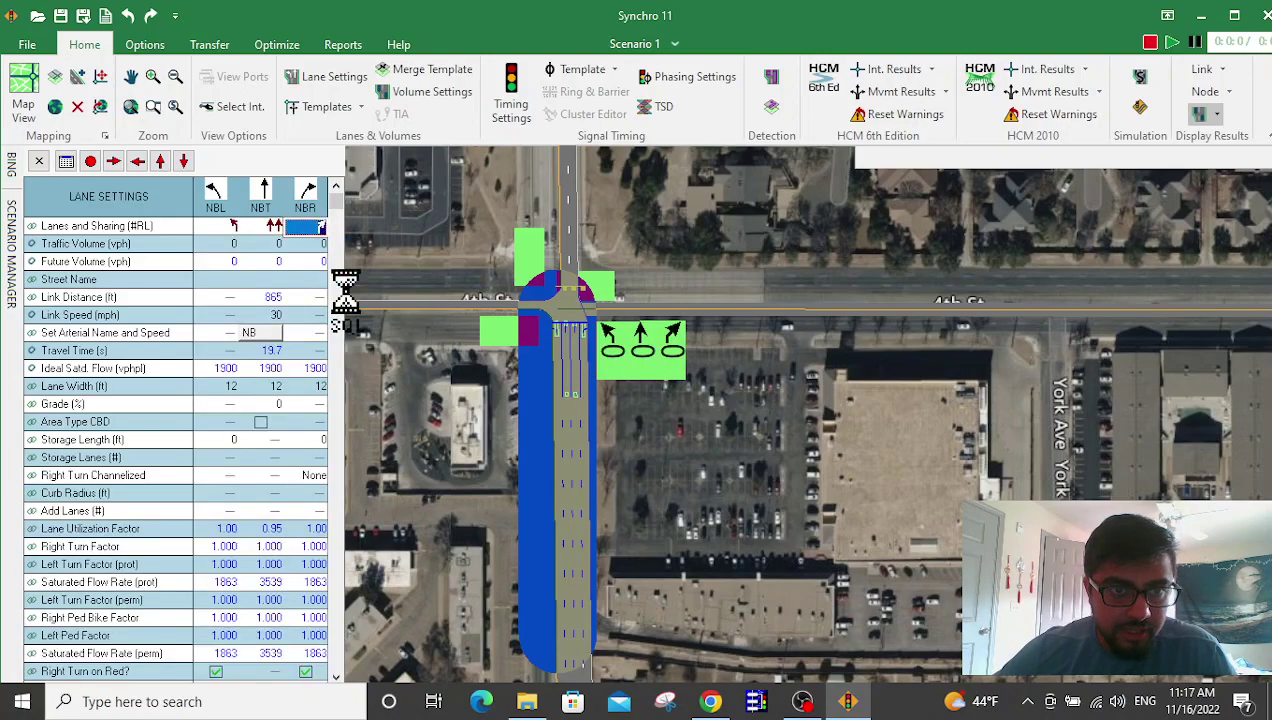
left_click(730, 425)
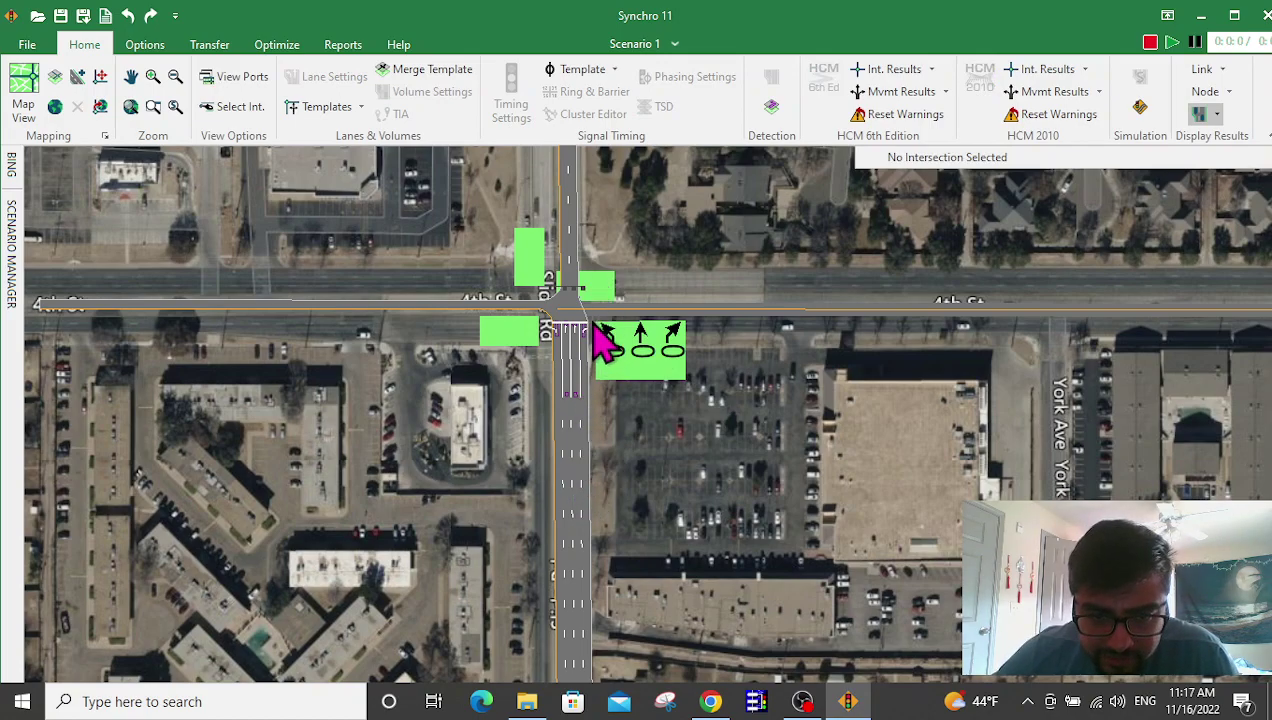
Compare the northbound Slide Rd turn lanes in the Synchro map with the aerial imagery in Google Earth.
scroll(582, 312, "down", 2)
scroll(617, 440, "up", 1)
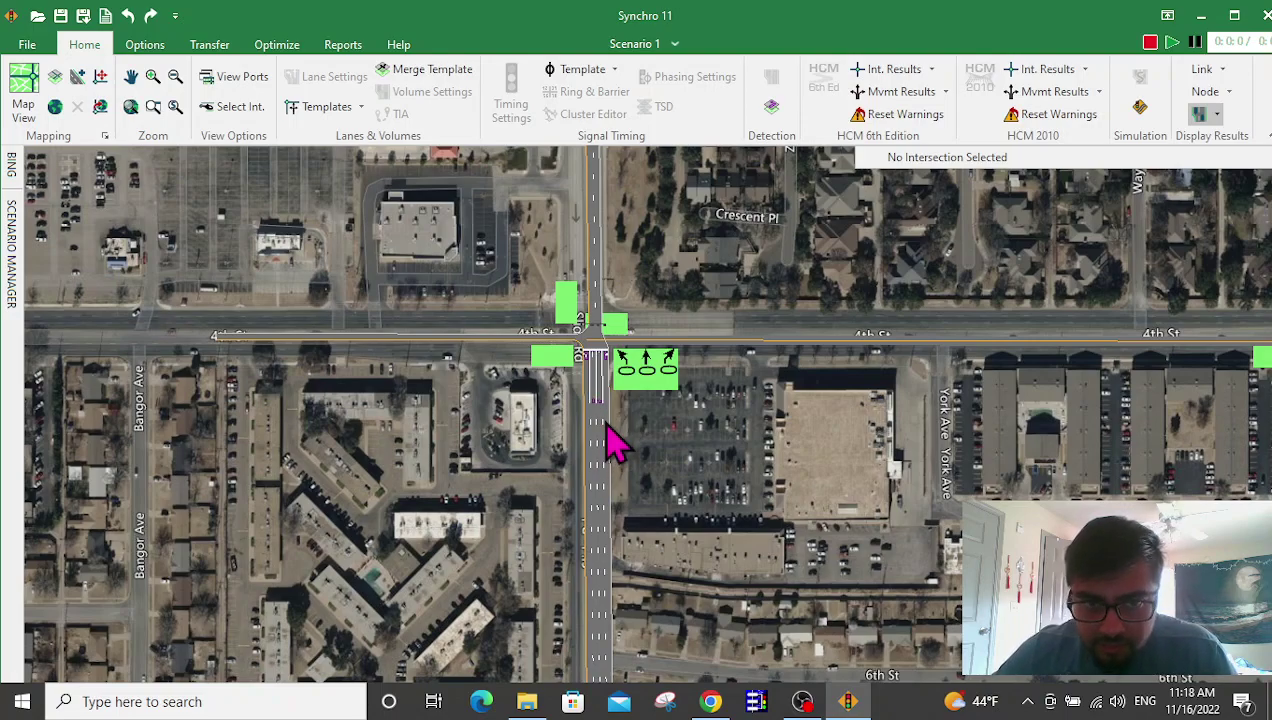
left_click(711, 703)
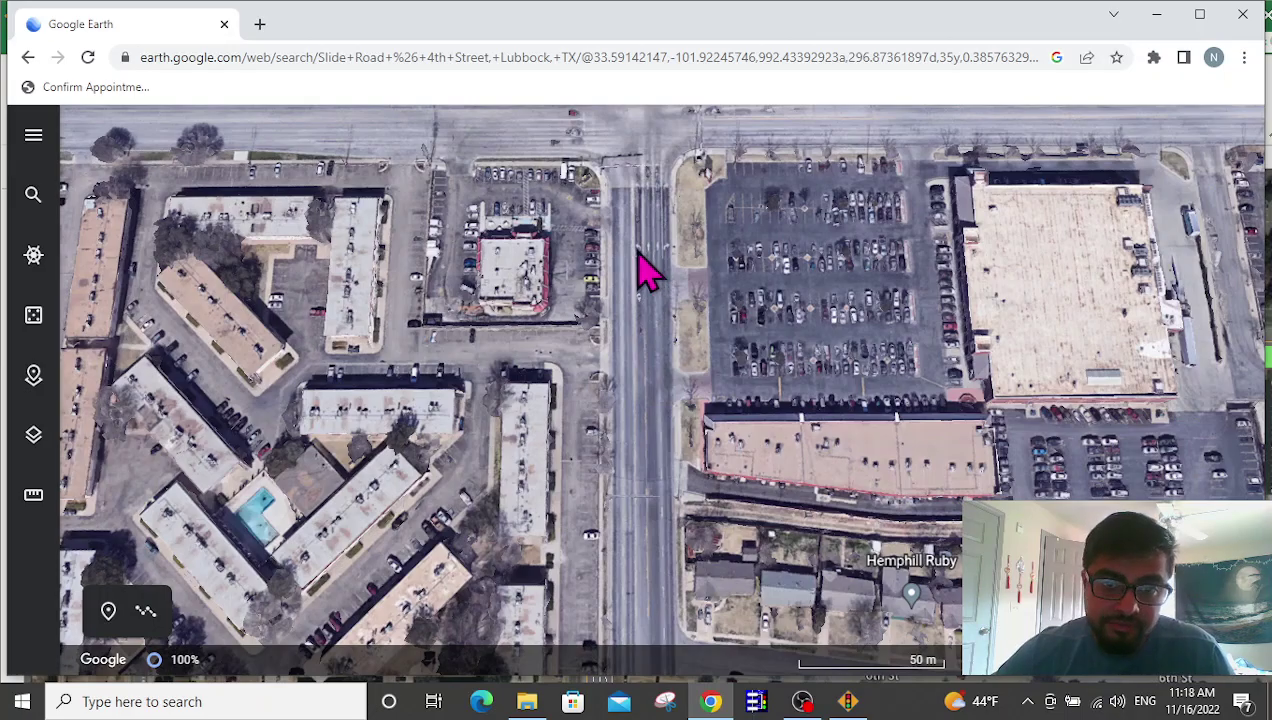
scroll(655, 270, "up", 5)
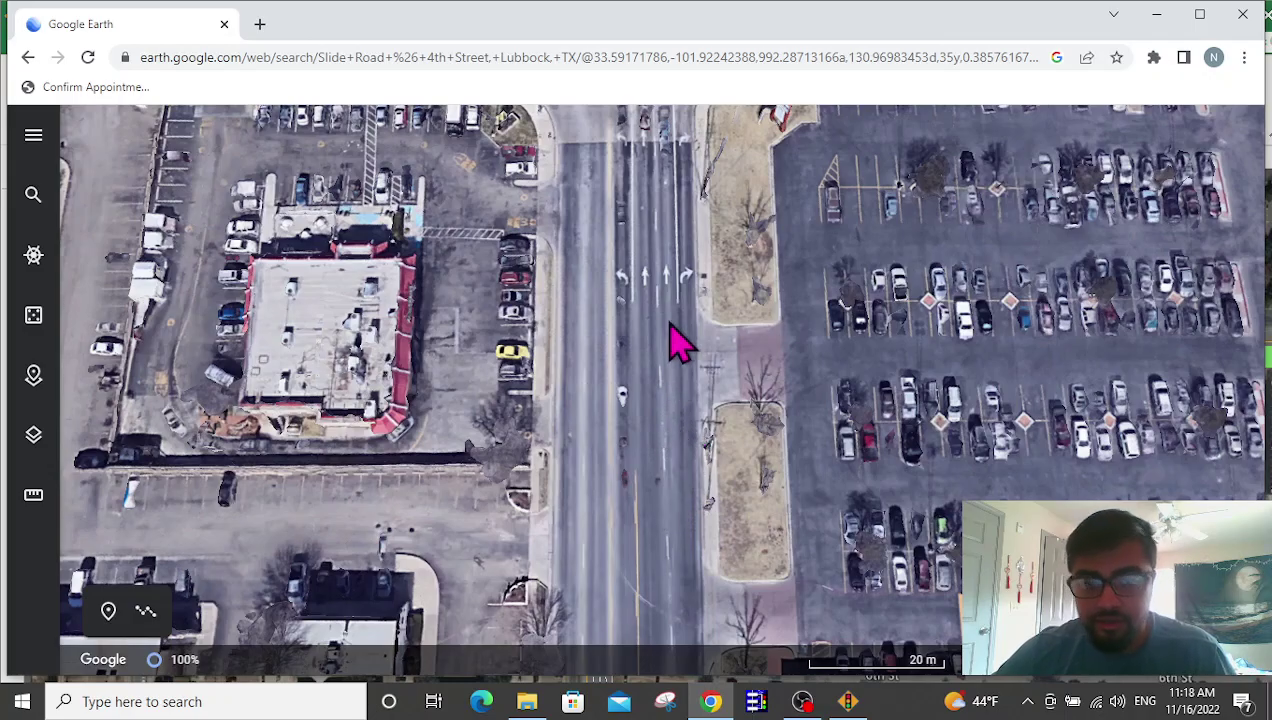
scroll(670, 350, "down", 2)
Return to Synchro and set the storage length to 450 ft for both the northbound left-turn and right-turn lanes on Slide Rd.
left_click(848, 701)
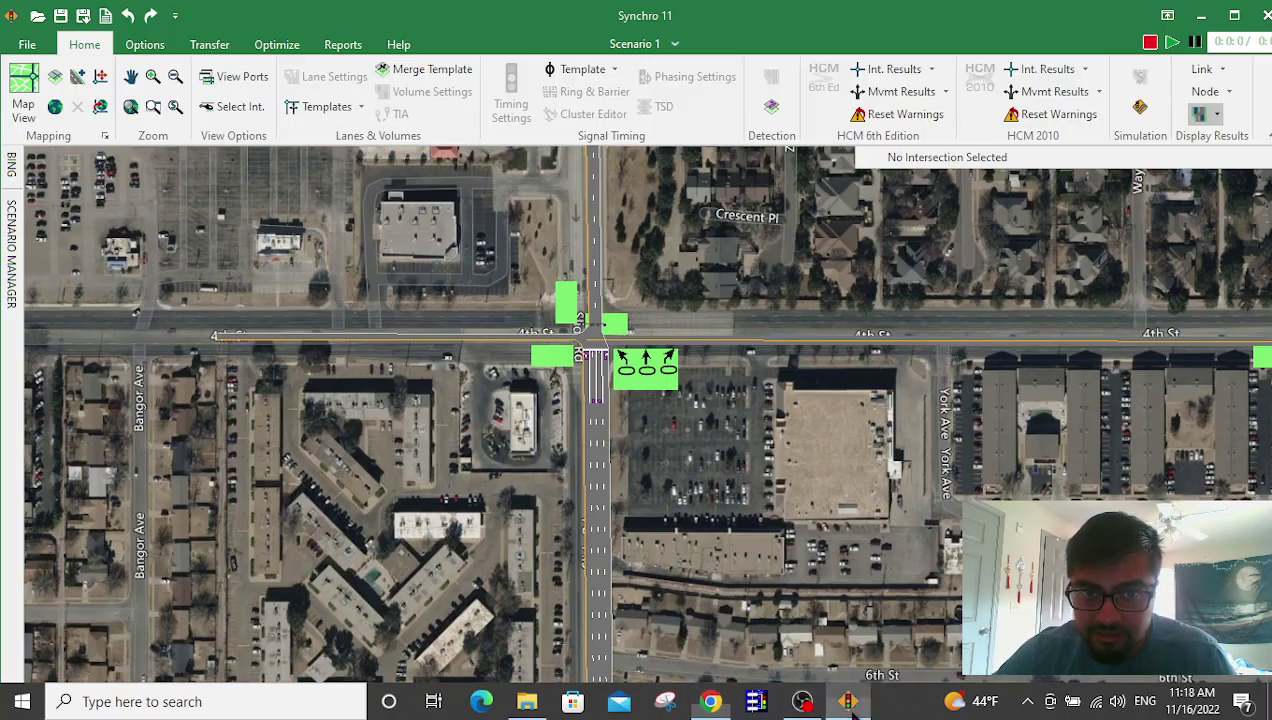
double_click(600, 445)
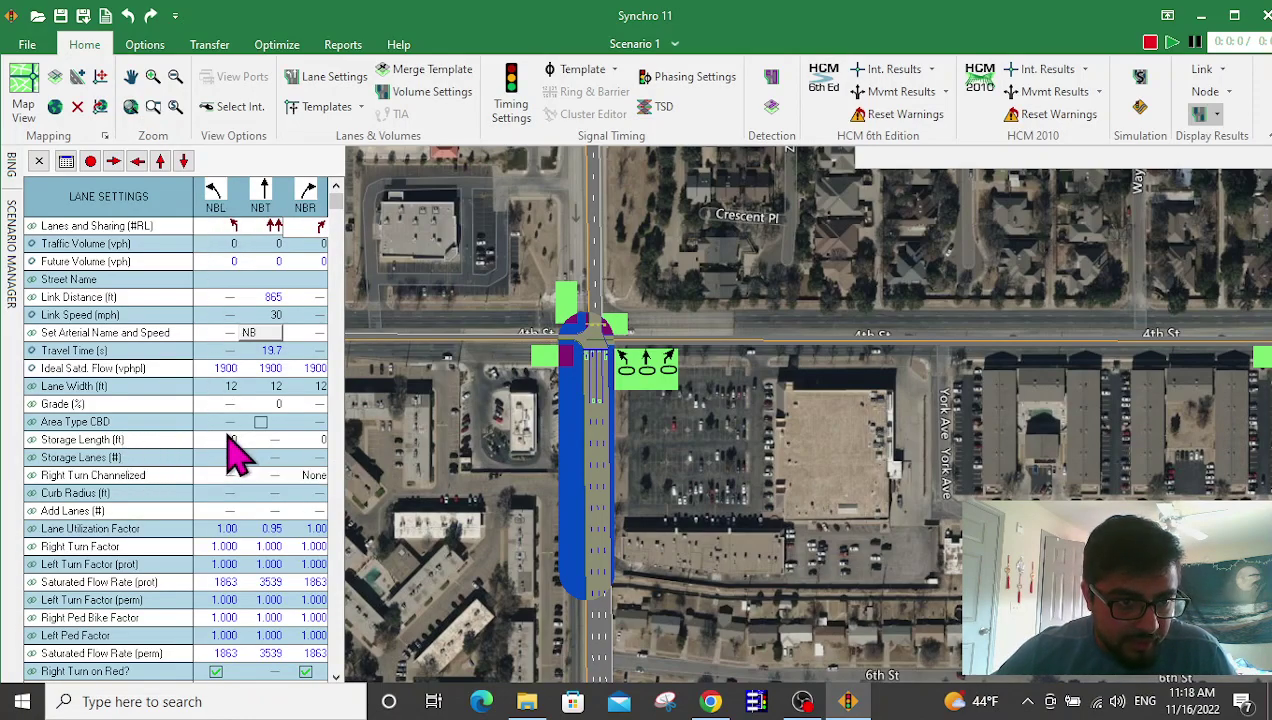
left_click(226, 440)
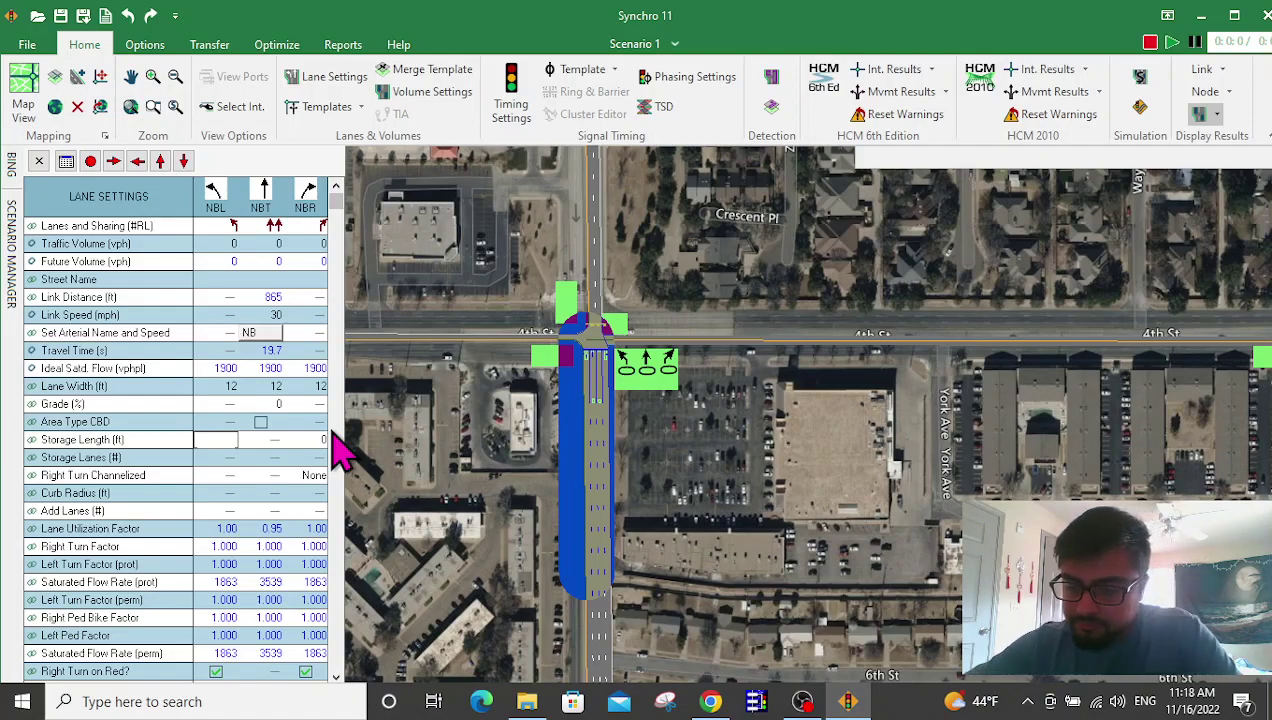
left_click(312, 440)
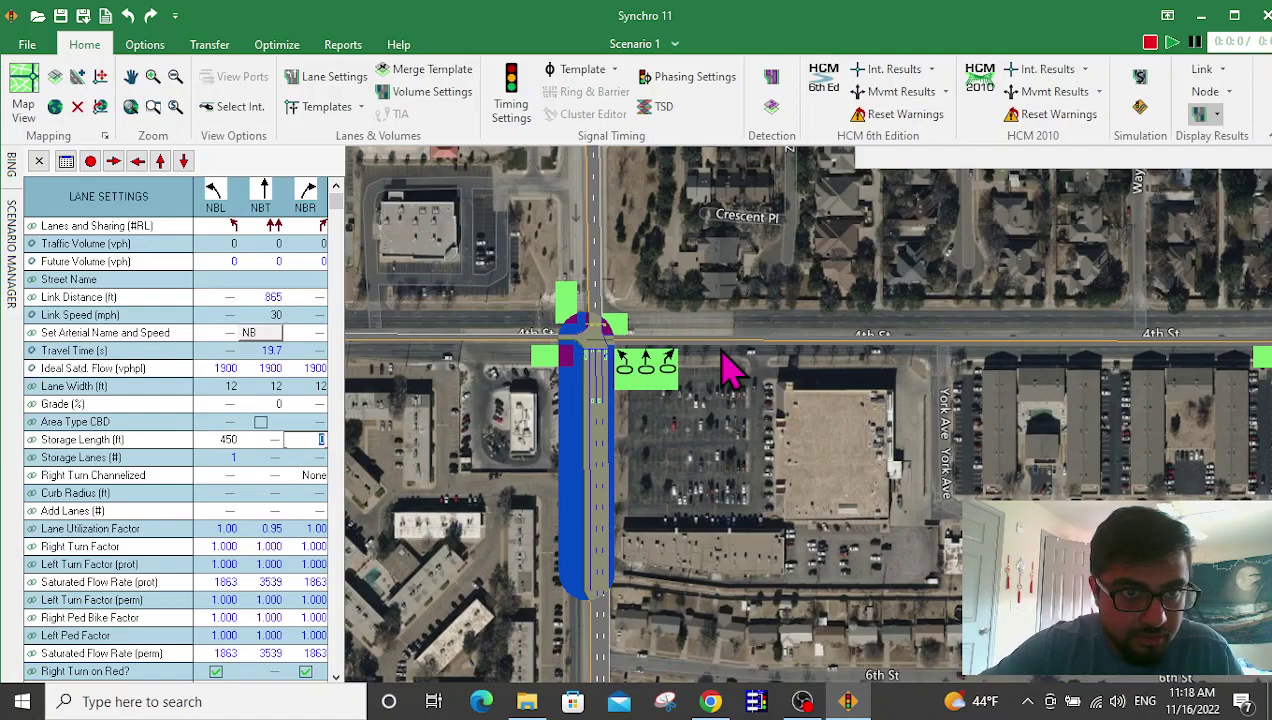
key("Tab")
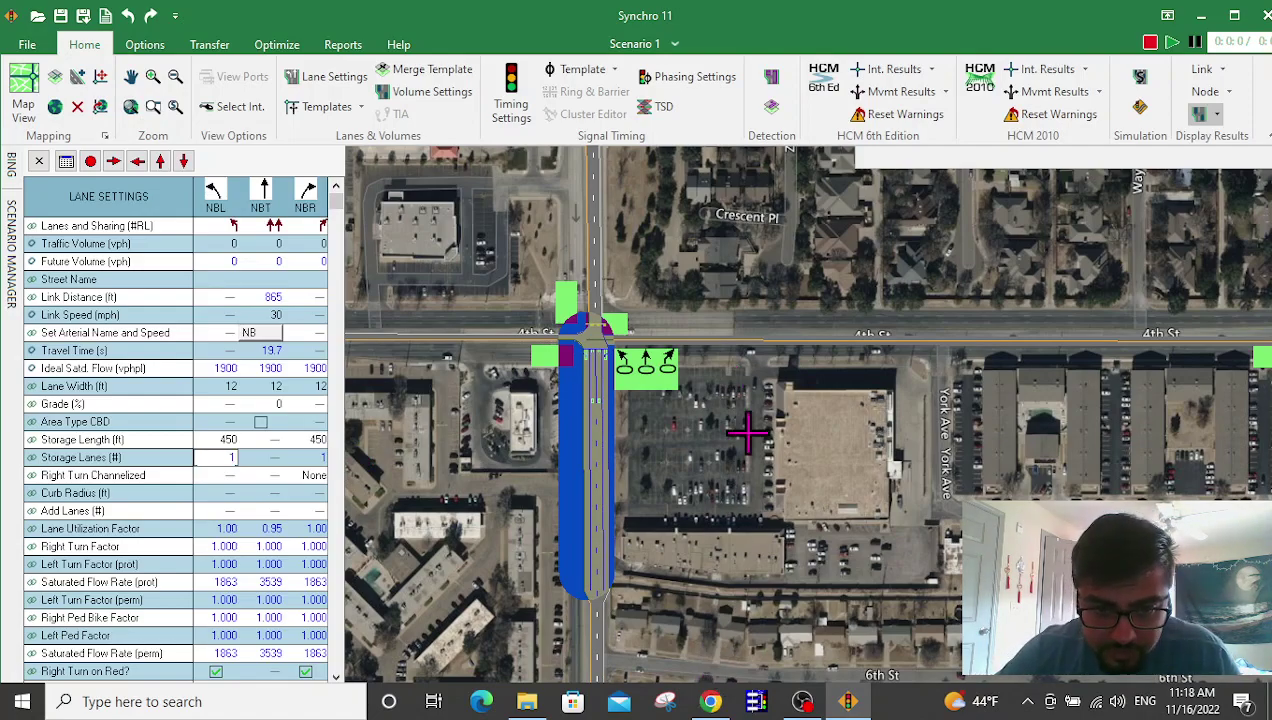
left_click(748, 432)
Check the northbound turn-lane storage drawn along Slide Rd between 4th St and 6th St against the aerial background.
scroll(640, 420, "down", 2)
middle_click_drag(666, 469, 650, 445)
scroll(650, 445, "up", 4)
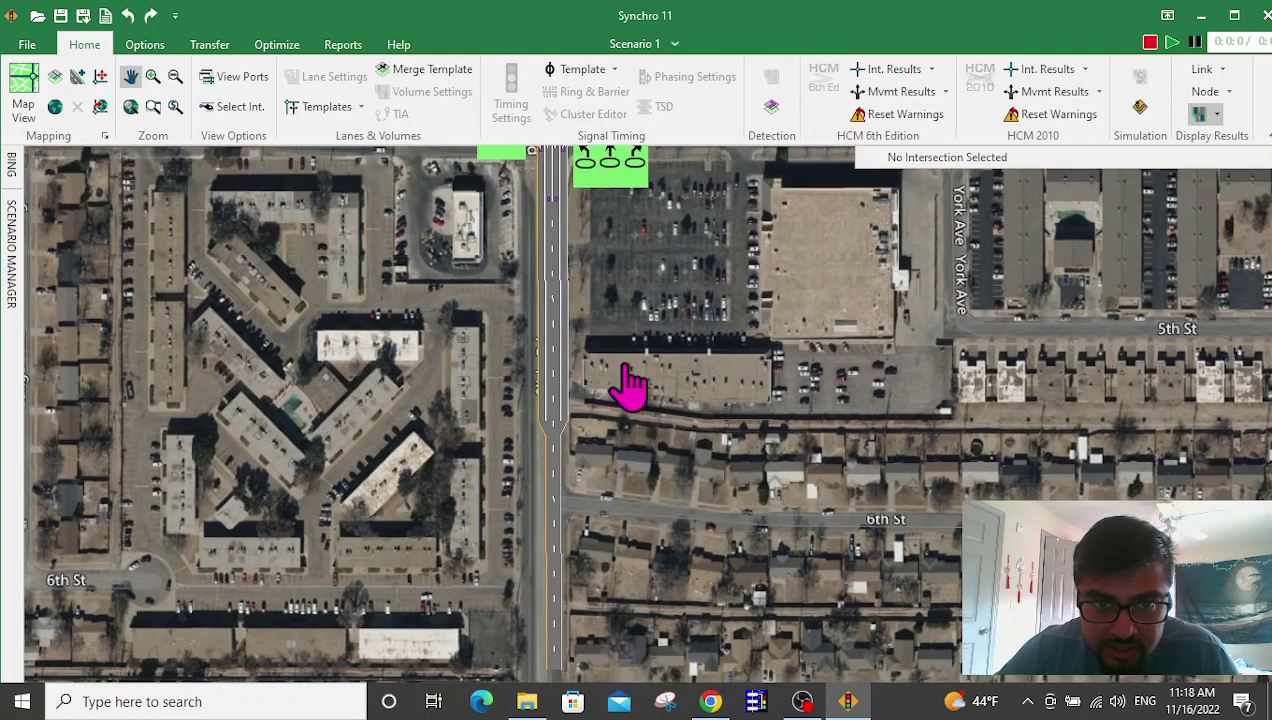
middle_click_drag(630, 385, 650, 420)
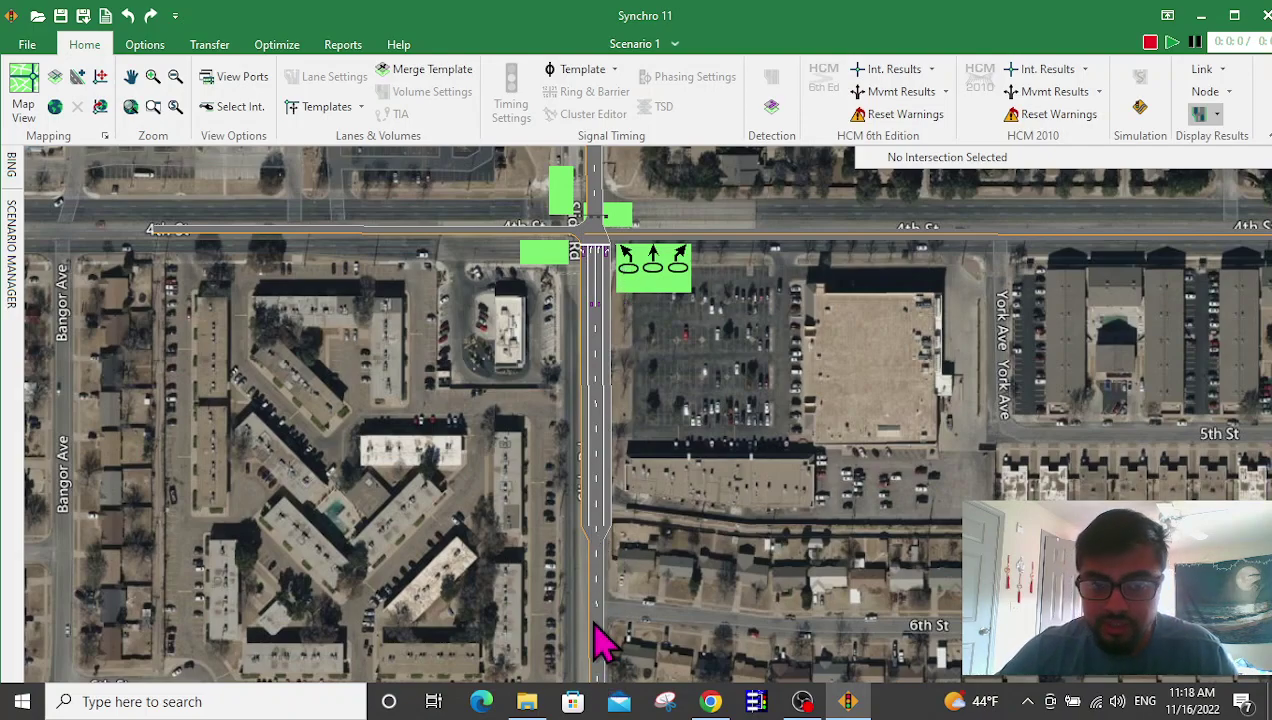
middle_click_drag(655, 343, 654, 470)
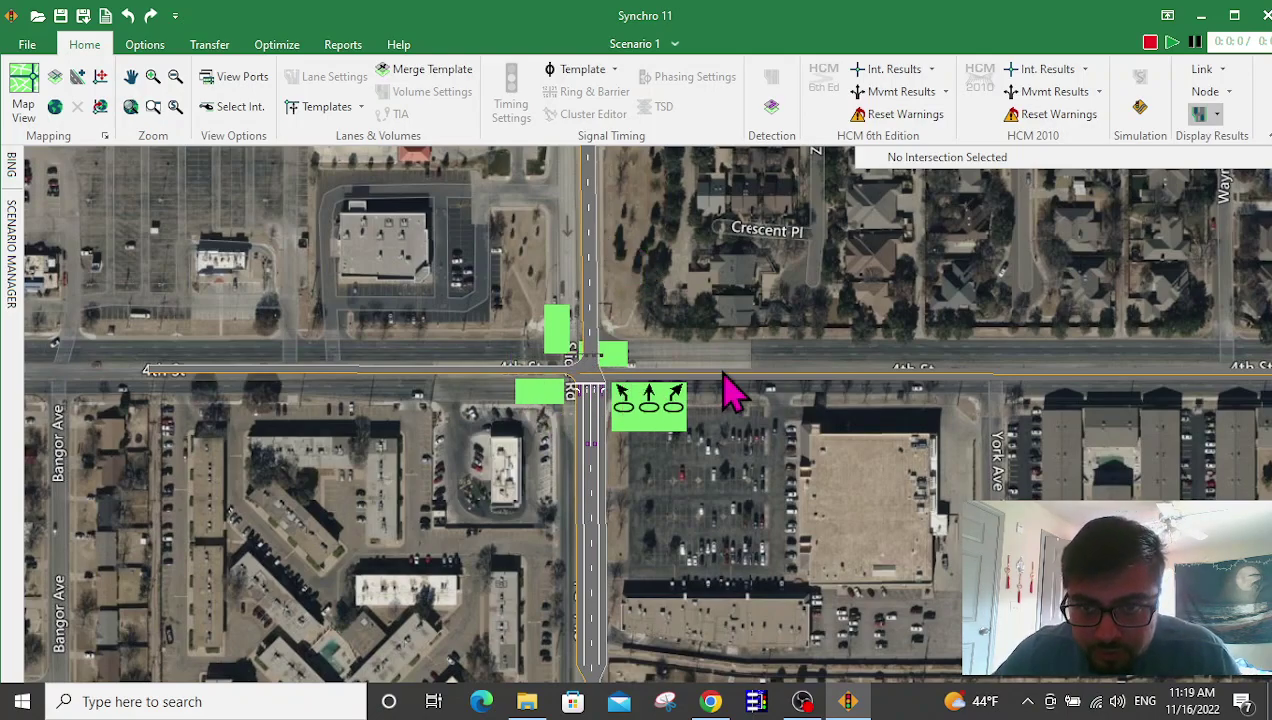
Open the westbound lane settings for 4th St east of Slide Rd and view that approach up close in Google Earth.
double_click(684, 390)
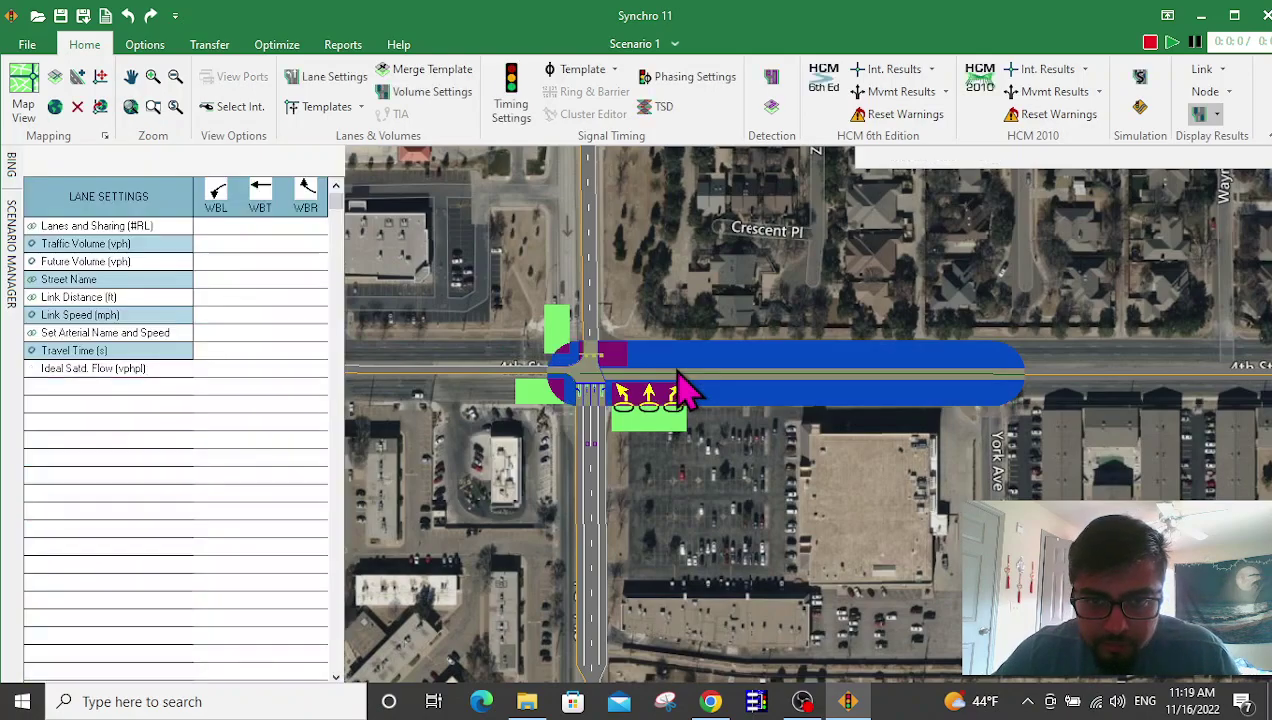
left_click(710, 701)
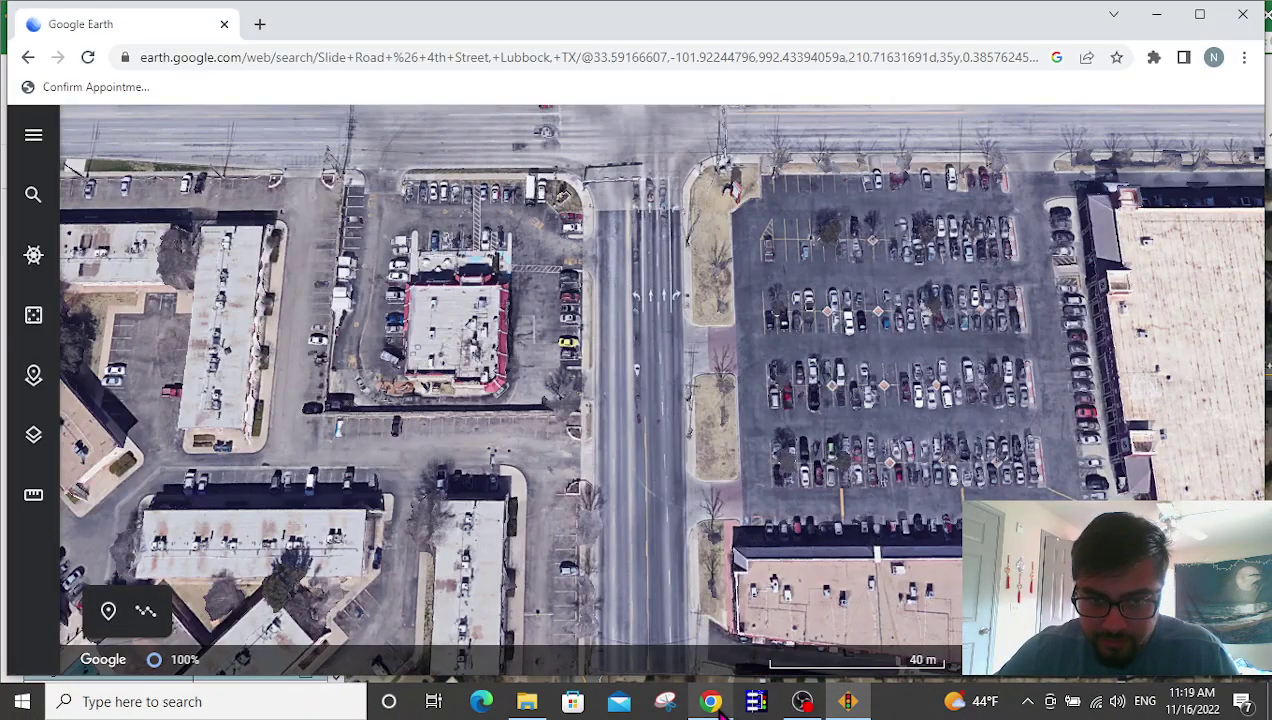
left_click_drag(670, 275, 598, 573)
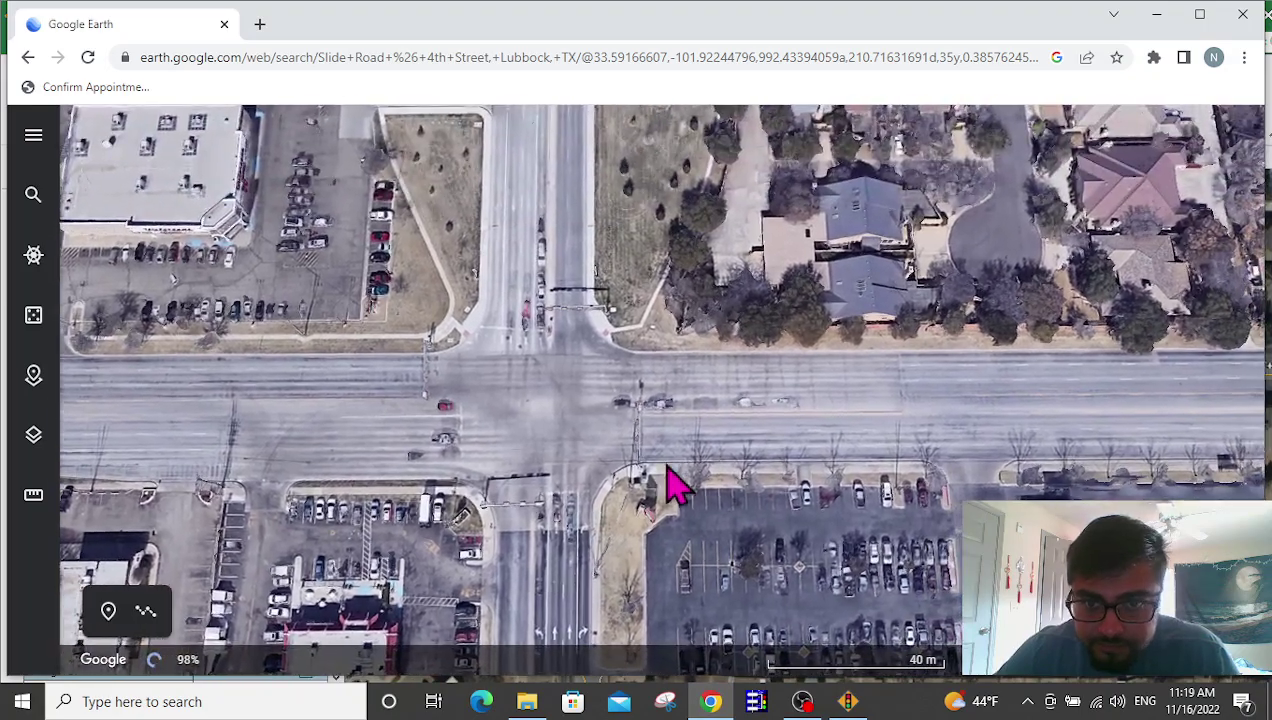
scroll(742, 406, "up", 5)
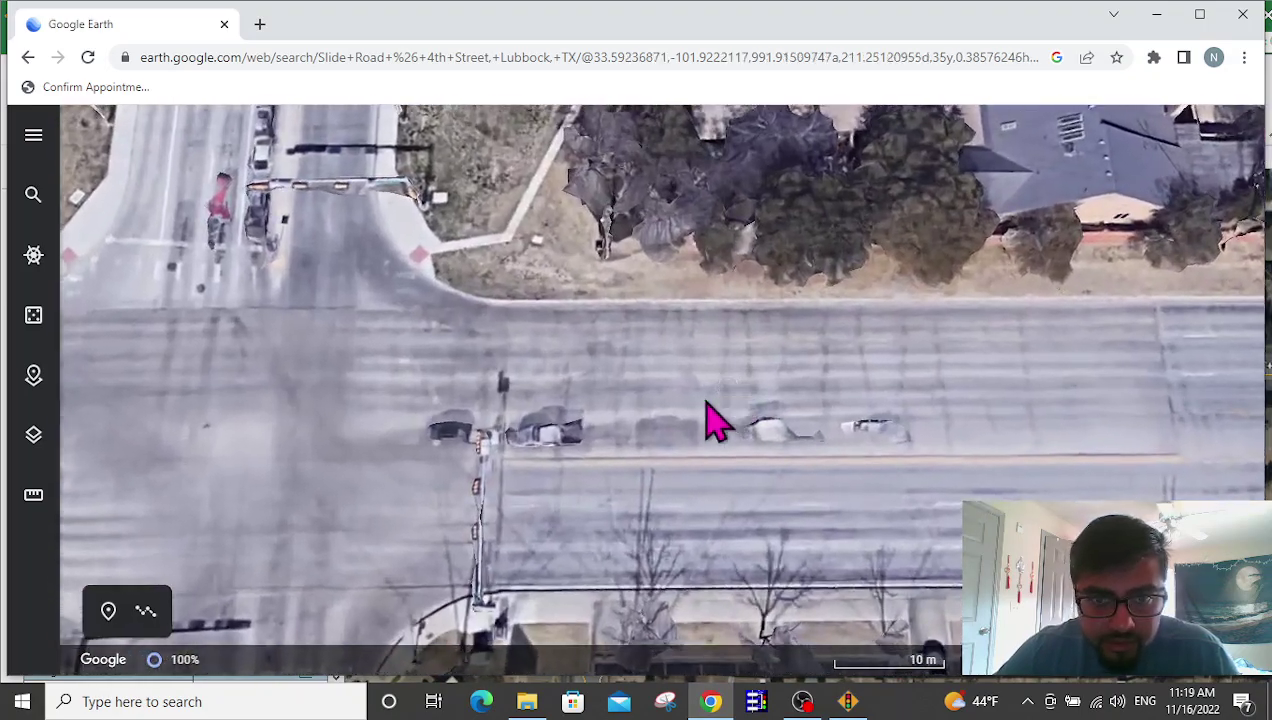
left_click_drag(696, 505, 620, 482)
Examine the westbound 4th St lanes just east of Slide Rd in Street View and return to the aerial view.
left_click(108, 610)
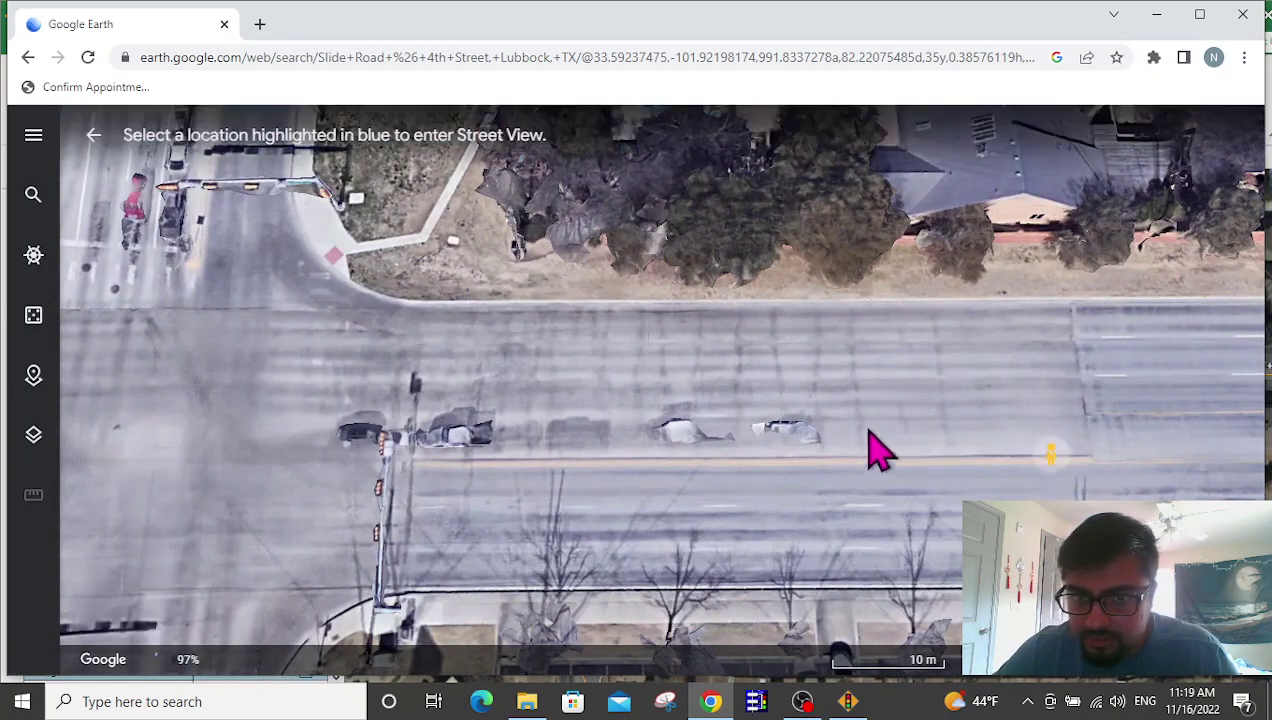
left_click(853, 452)
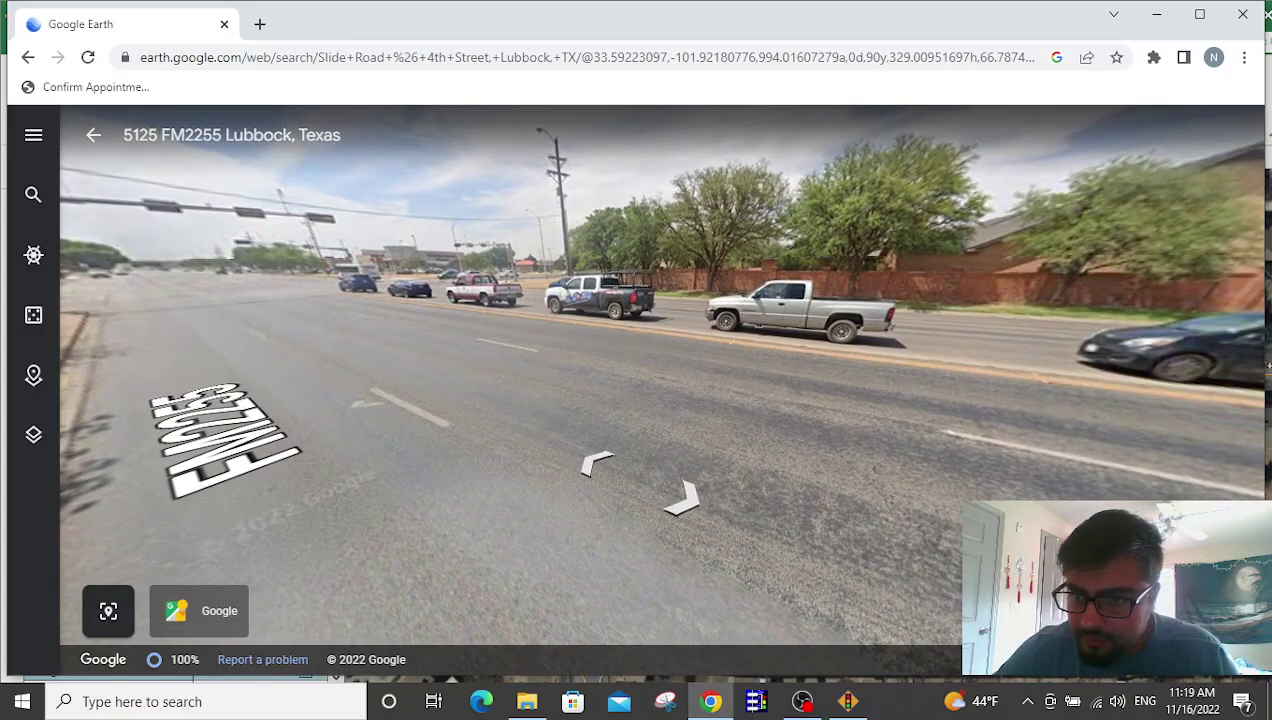
scroll(888, 452, "down", 2)
scroll(598, 452, "up", 2)
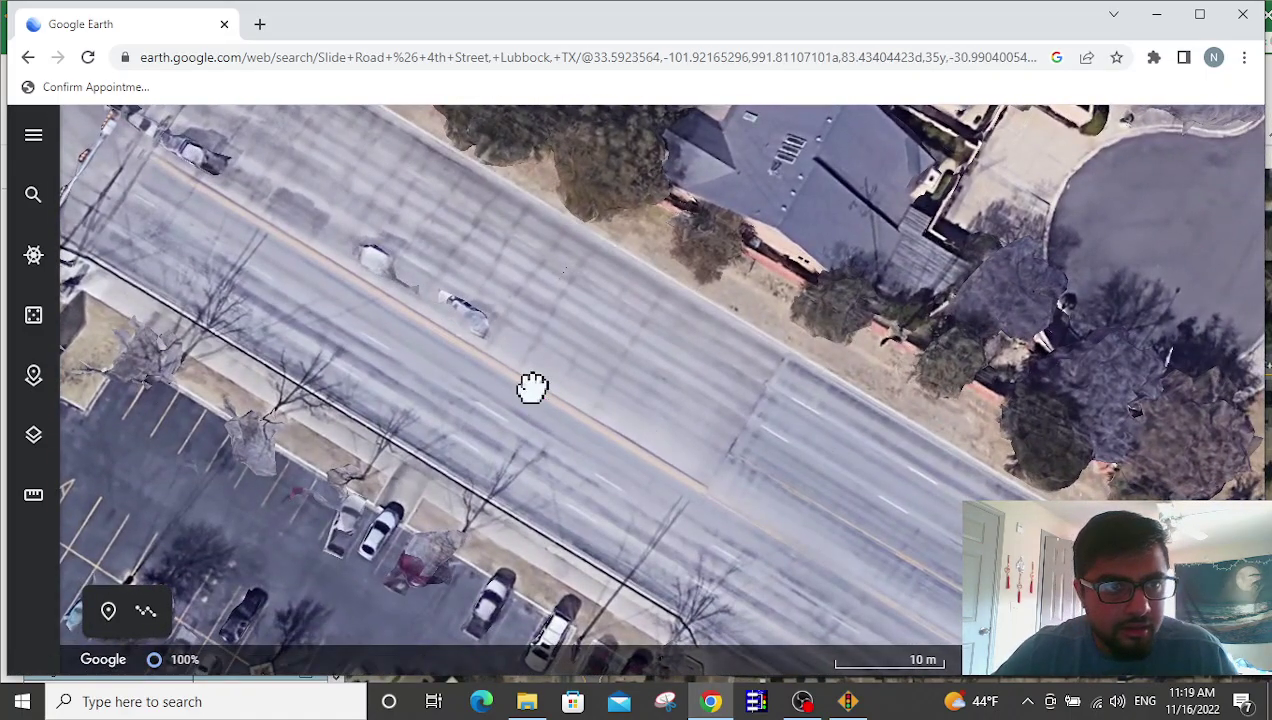
Examine the westbound 4th St lanes and the full Slide Rd intersection in the Google Earth aerial view.
left_click_drag(541, 405, 585, 434)
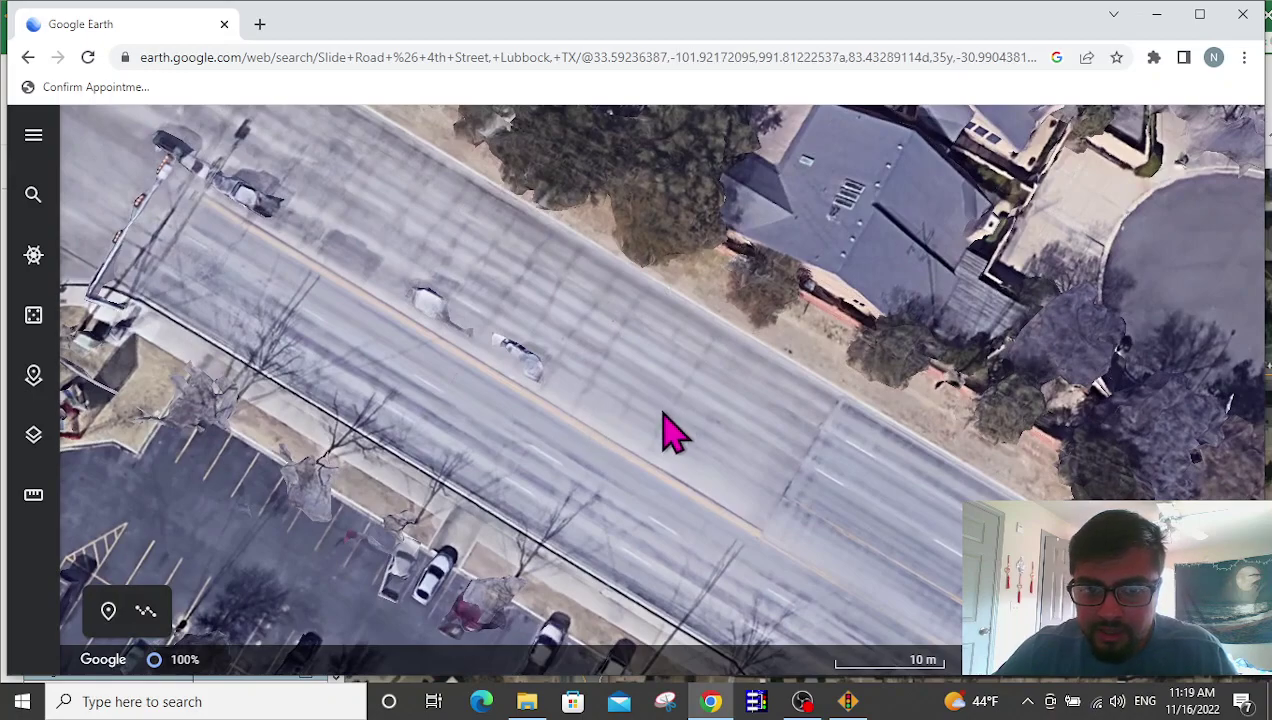
left_click_drag(528, 398, 642, 516)
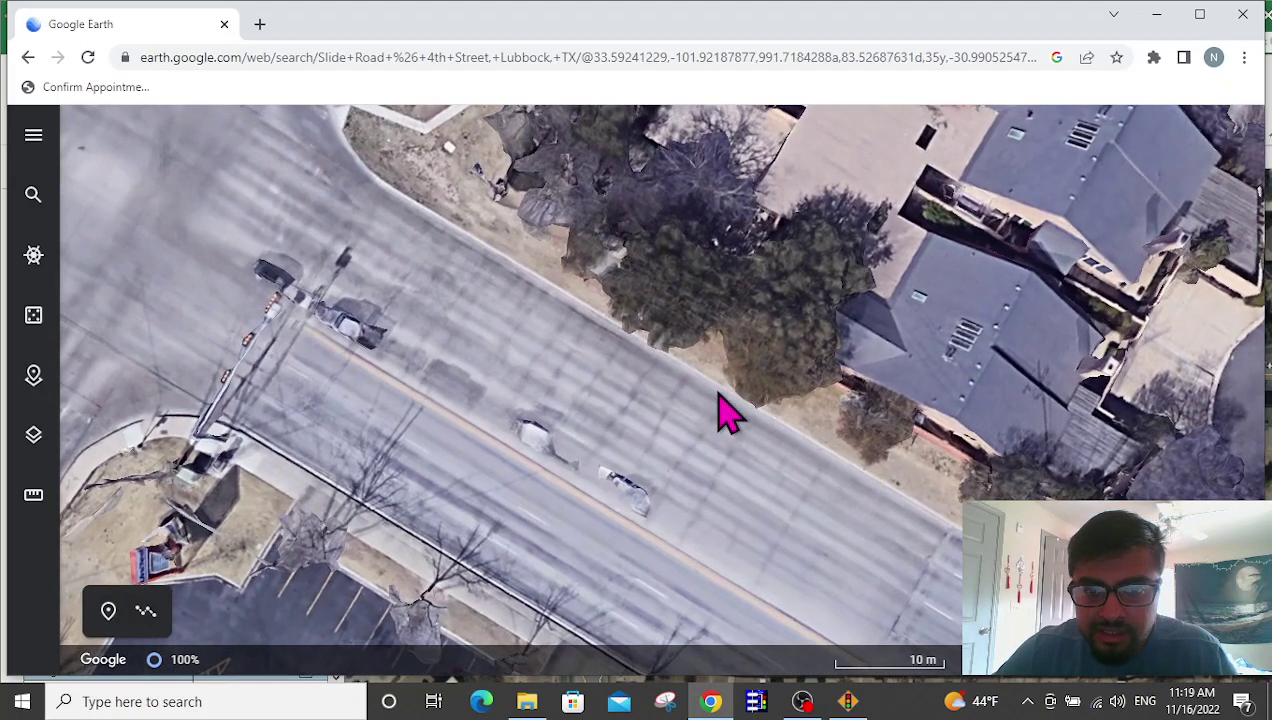
scroll(628, 418, "down", 3)
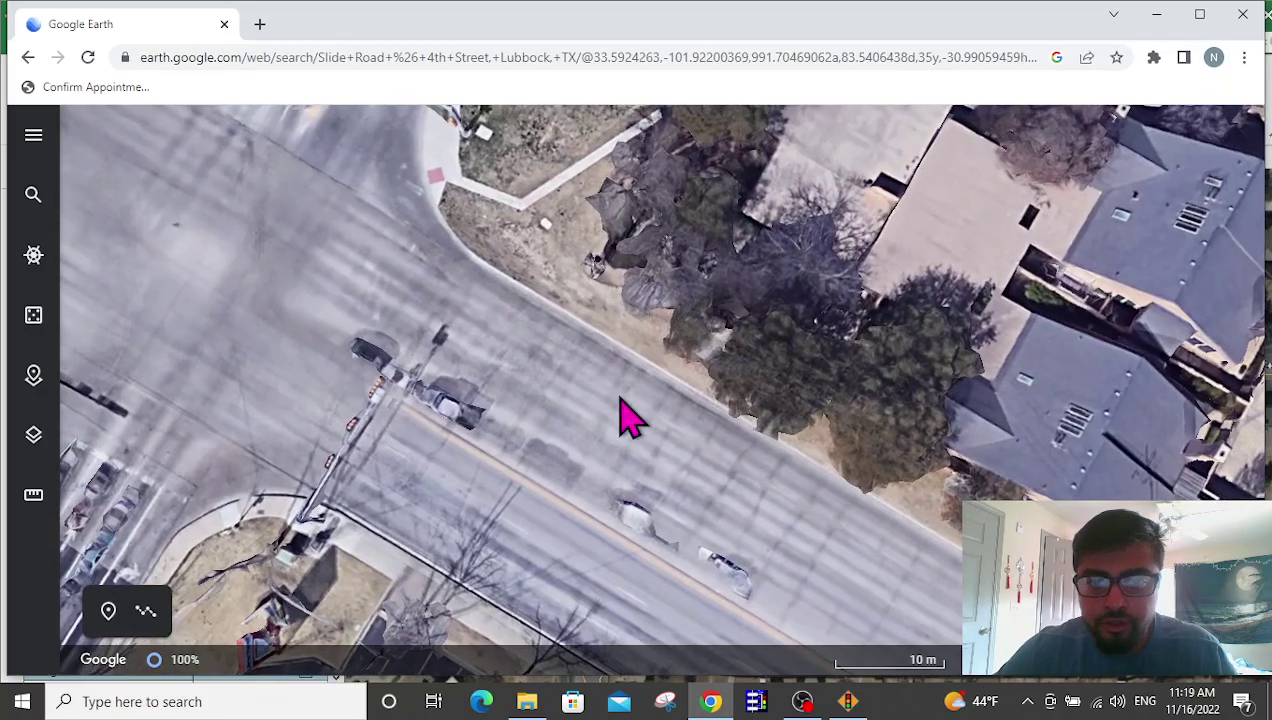
scroll(628, 418, "down", 2)
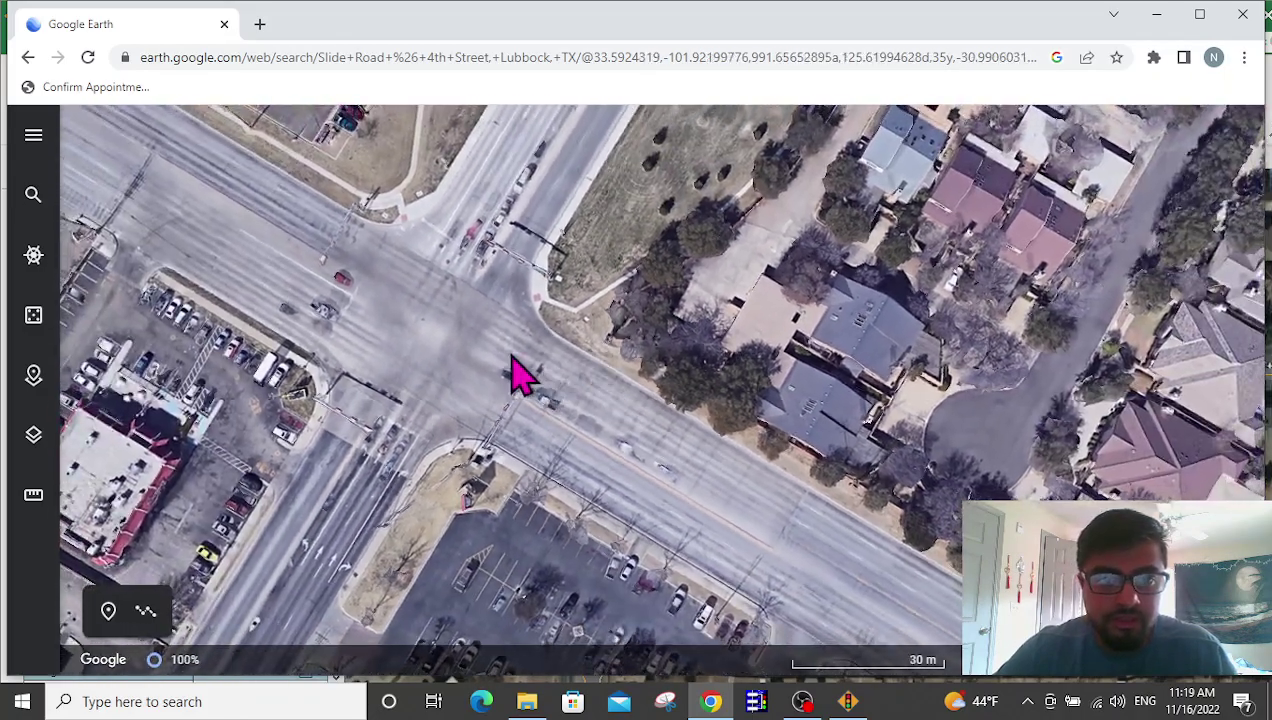
left_click_drag(520, 369, 597, 392)
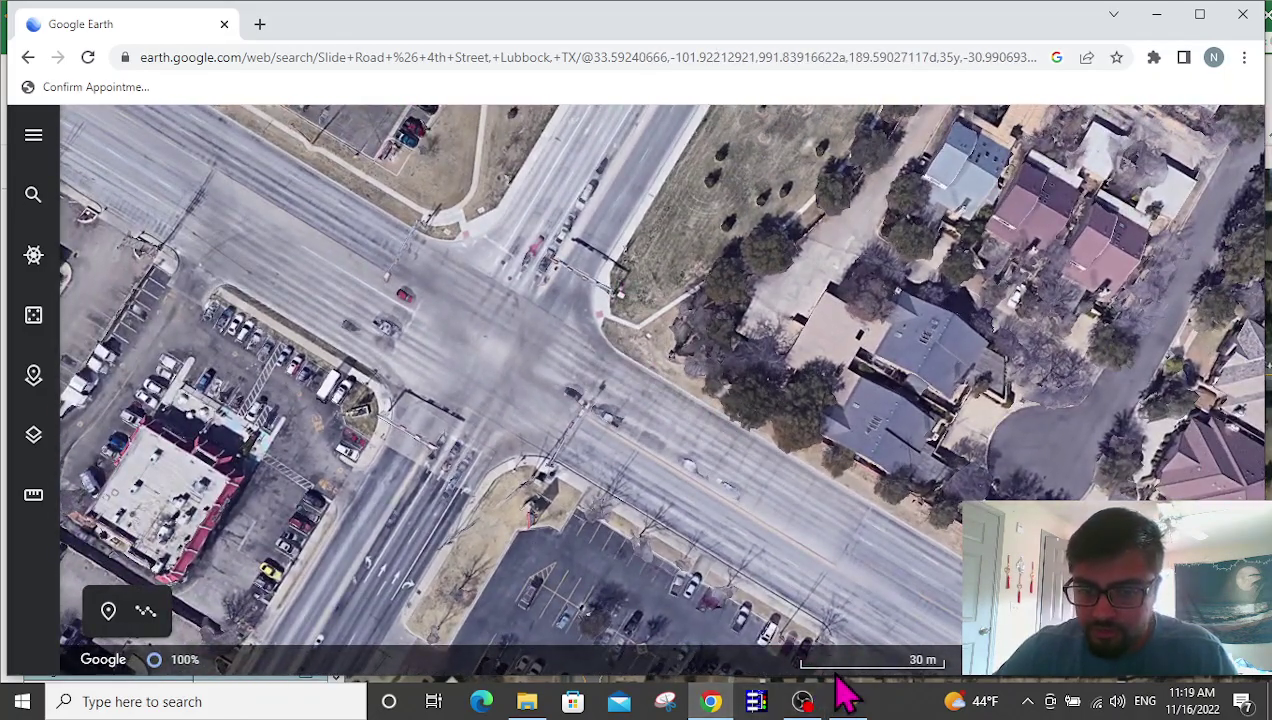
Return to Synchro and assign one left-turn lane to the westbound 4th St approach at Slide Rd.
left_click(846, 702)
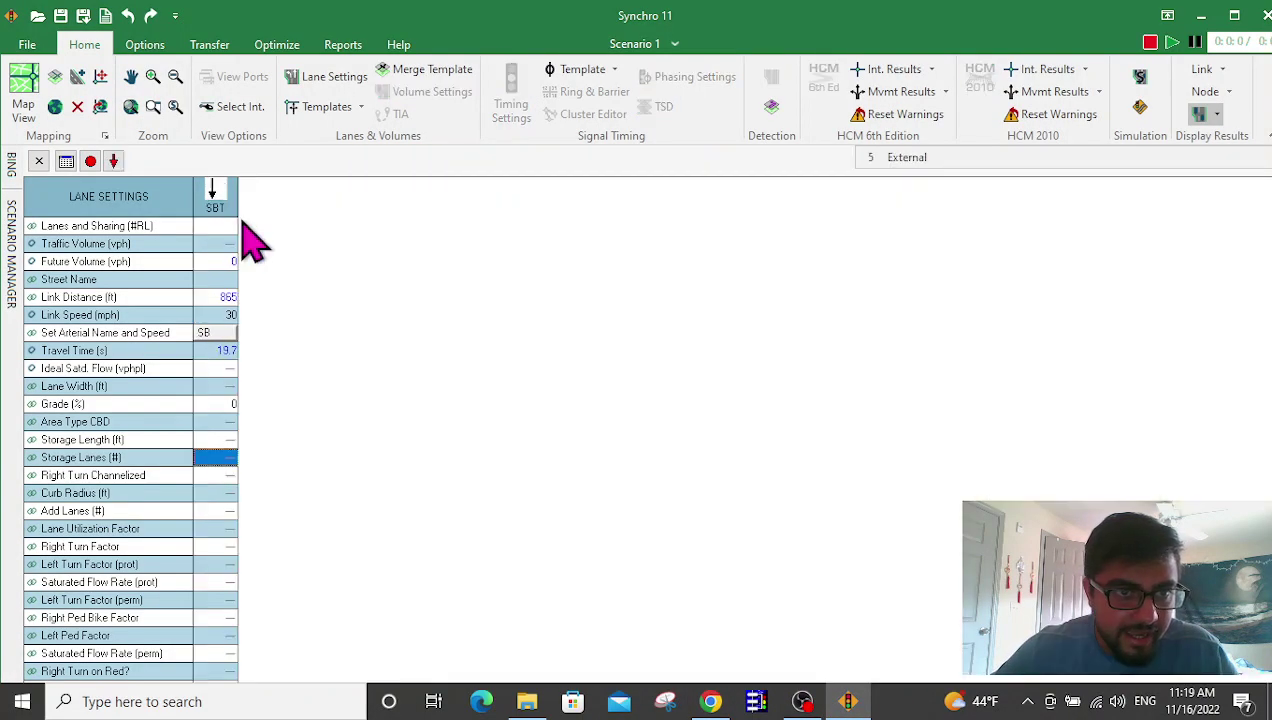
left_click(39, 162)
double_click(670, 385)
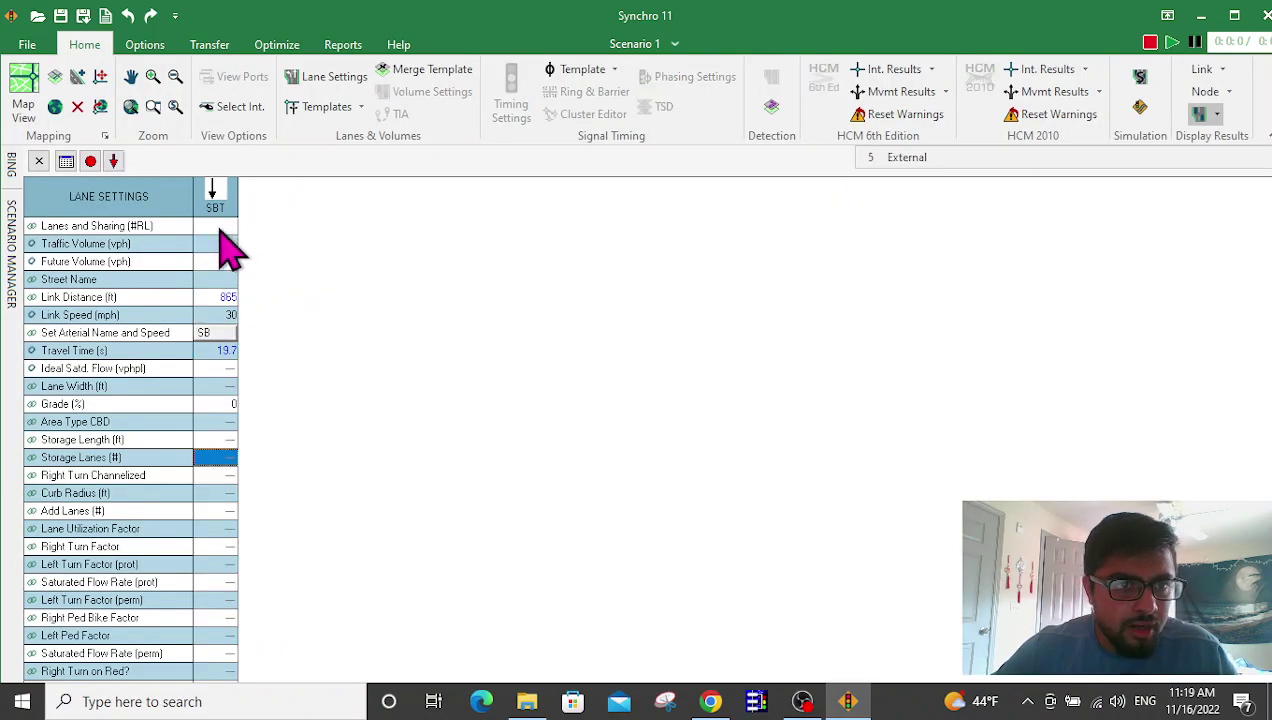
left_click(39, 162)
double_click(670, 385)
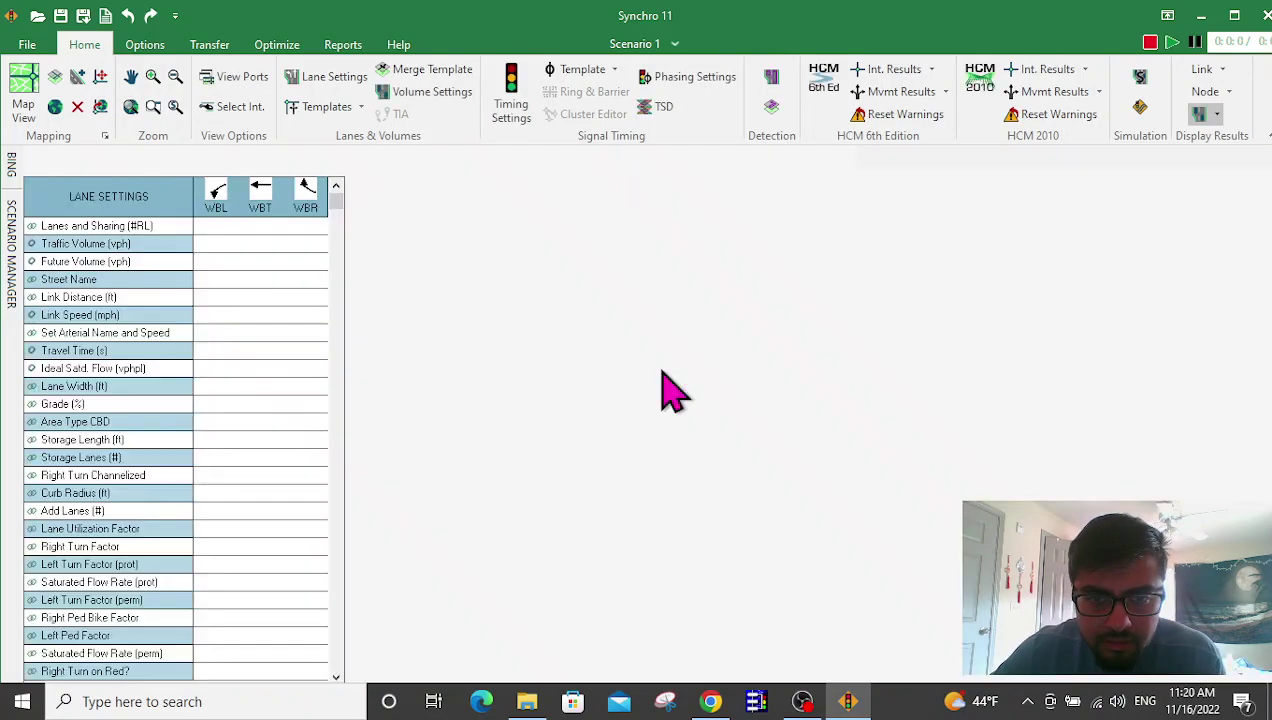
left_click(212, 228)
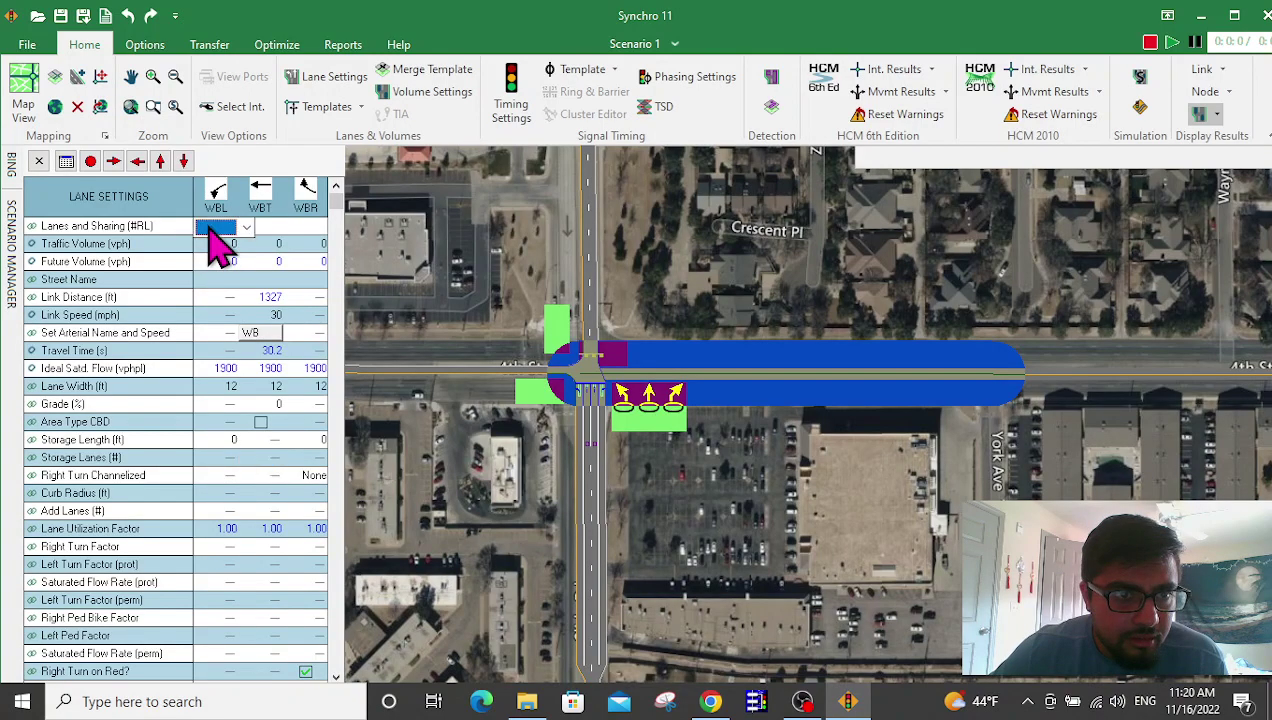
left_click(230, 228)
left_click(226, 280)
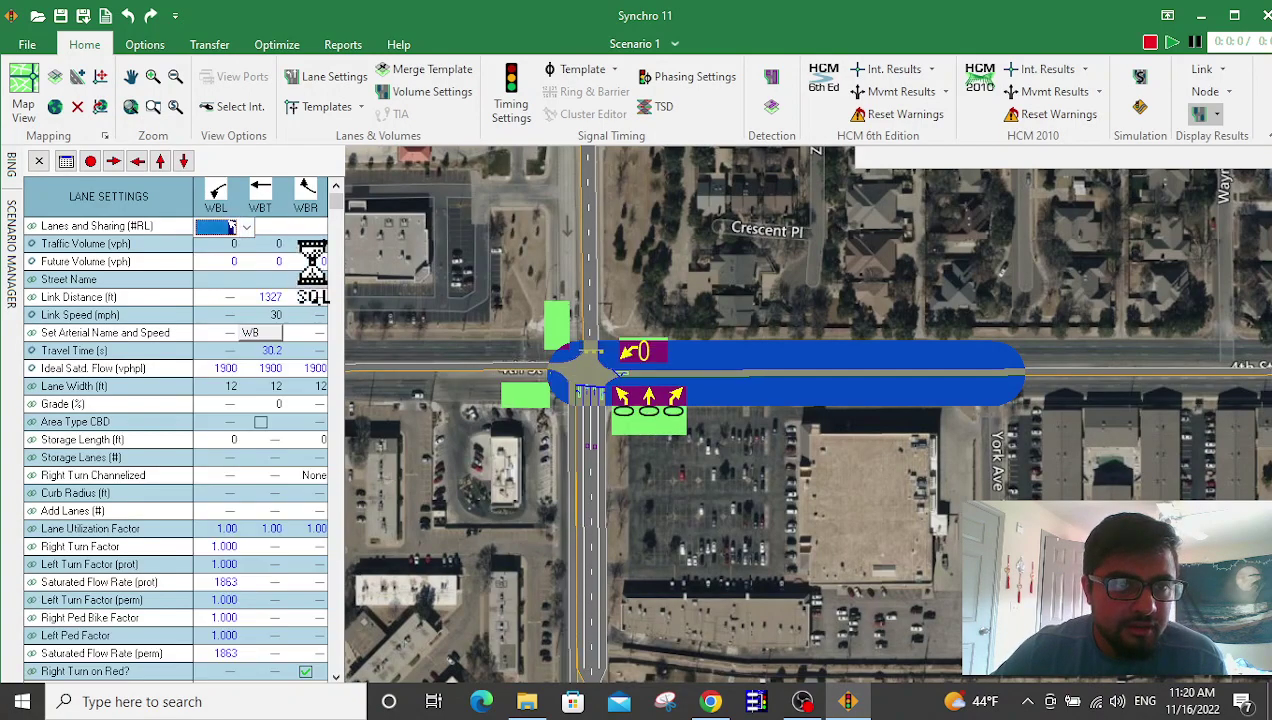
Give the westbound 4th St approach three through lanes, with the outer lane shared with right turns.
left_click(289, 232)
left_click(290, 232)
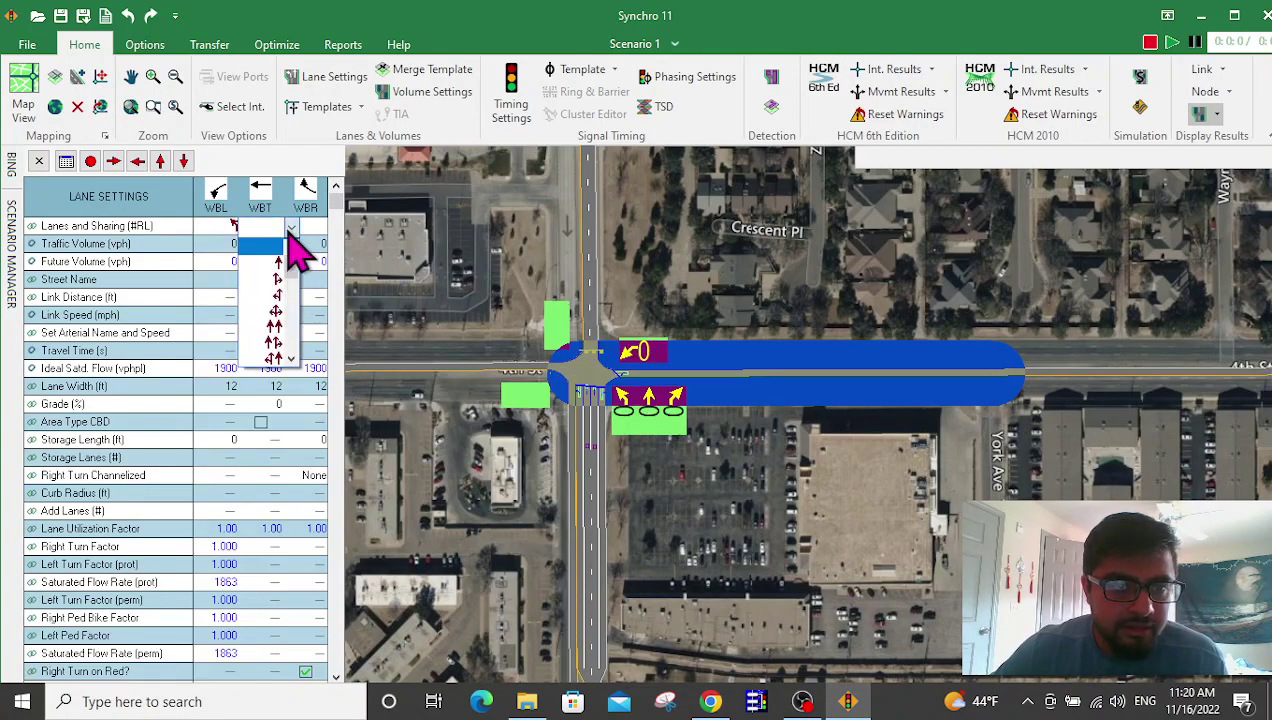
left_click(291, 358)
left_click(291, 358)
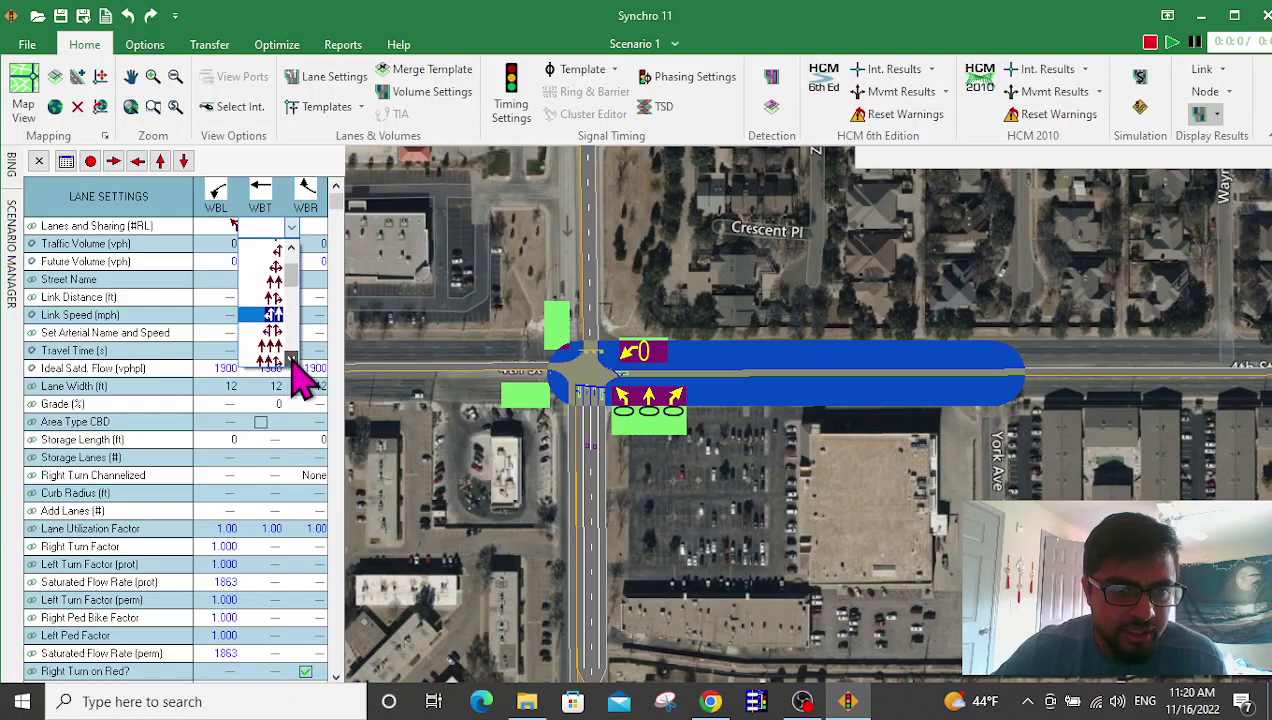
left_click(267, 359)
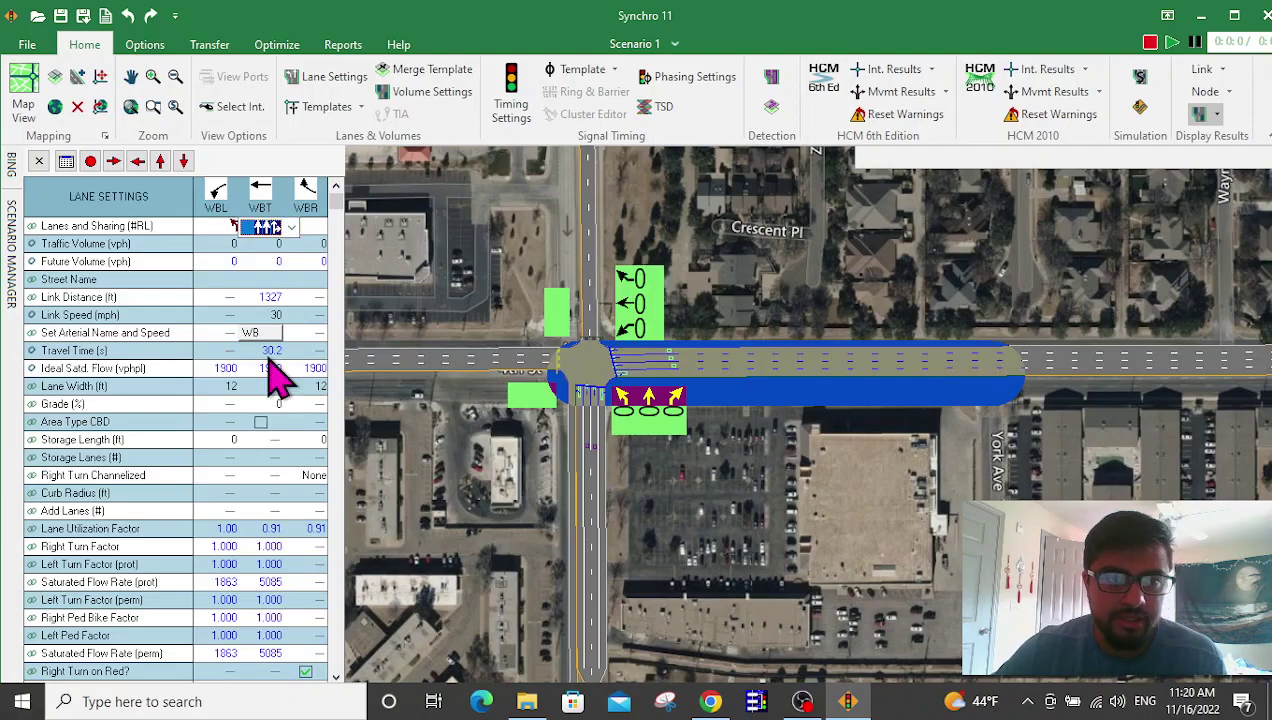
left_click(842, 292)
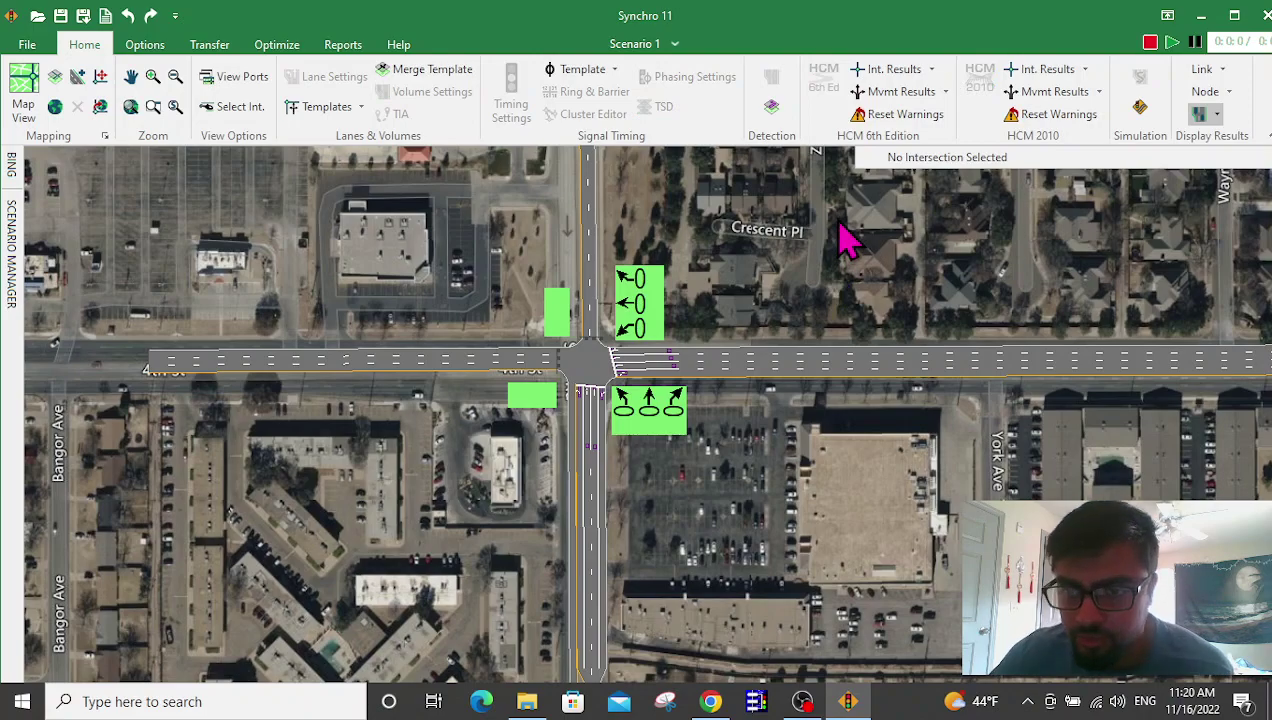
Set the westbound left-turn storage length on 4th St at Slide Rd to 450 ft.
left_click(718, 395)
left_click(218, 426)
left_click(222, 440)
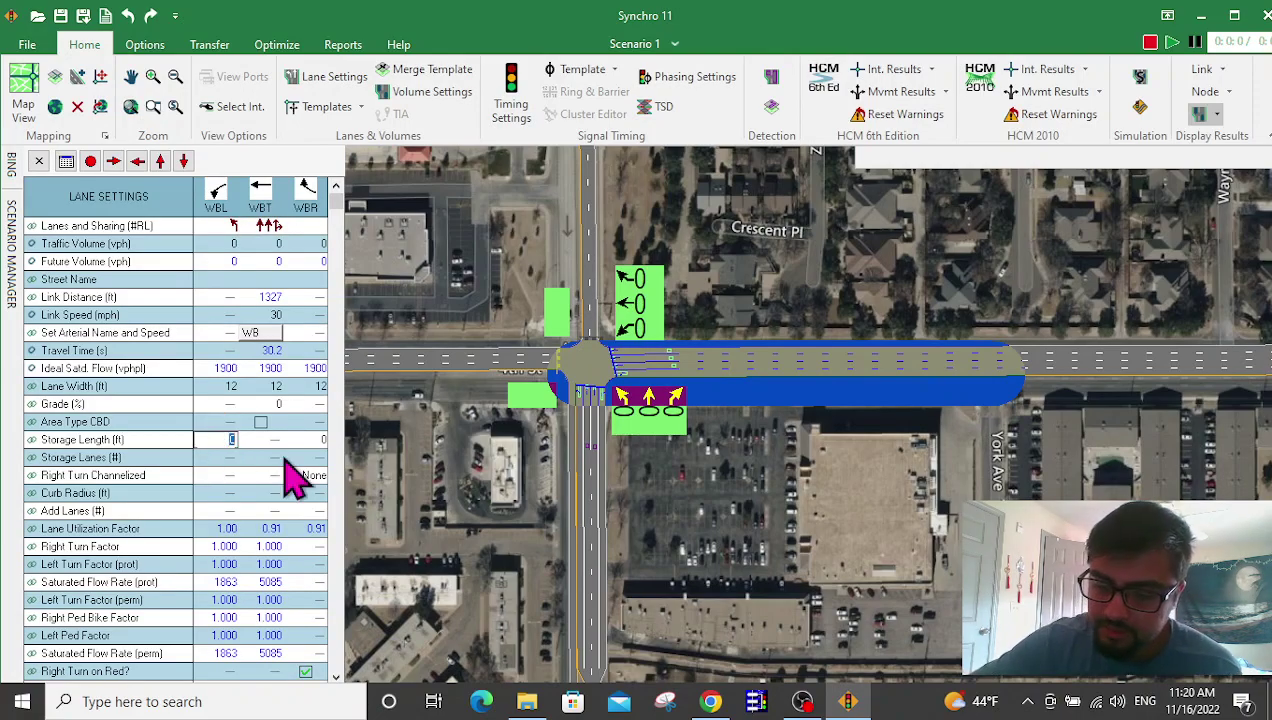
key("Tab")
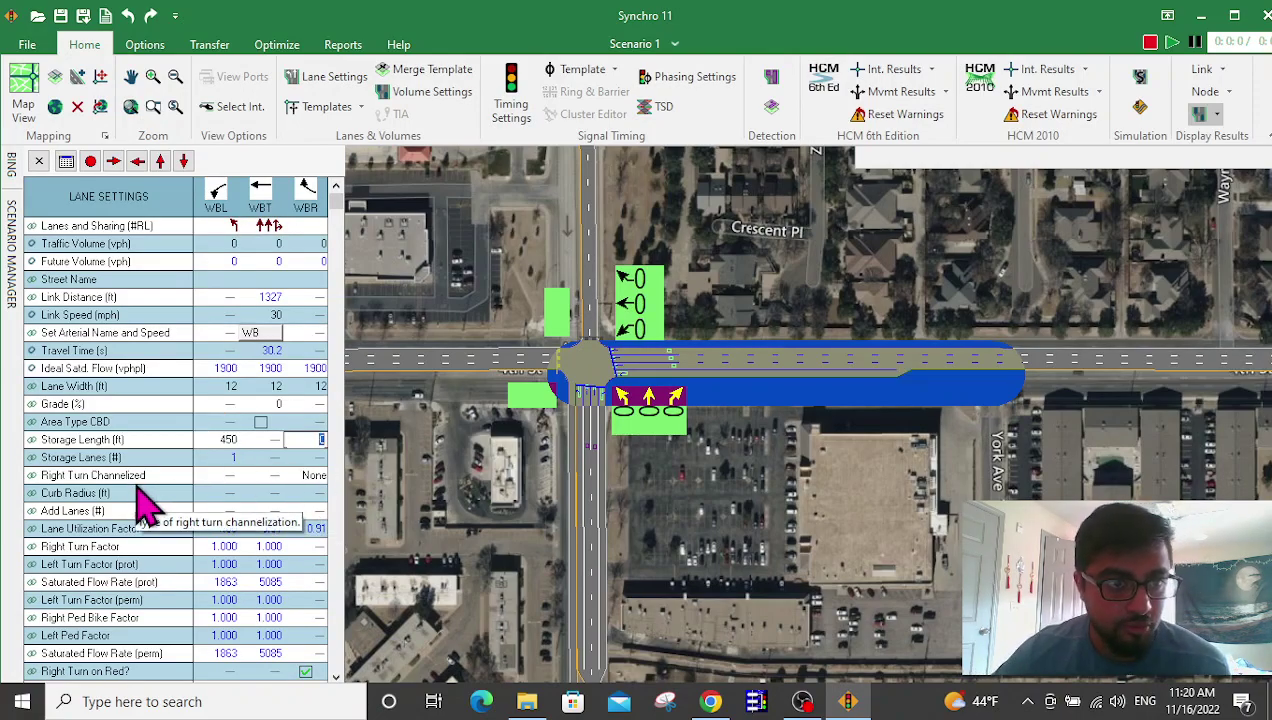
left_click(39, 162)
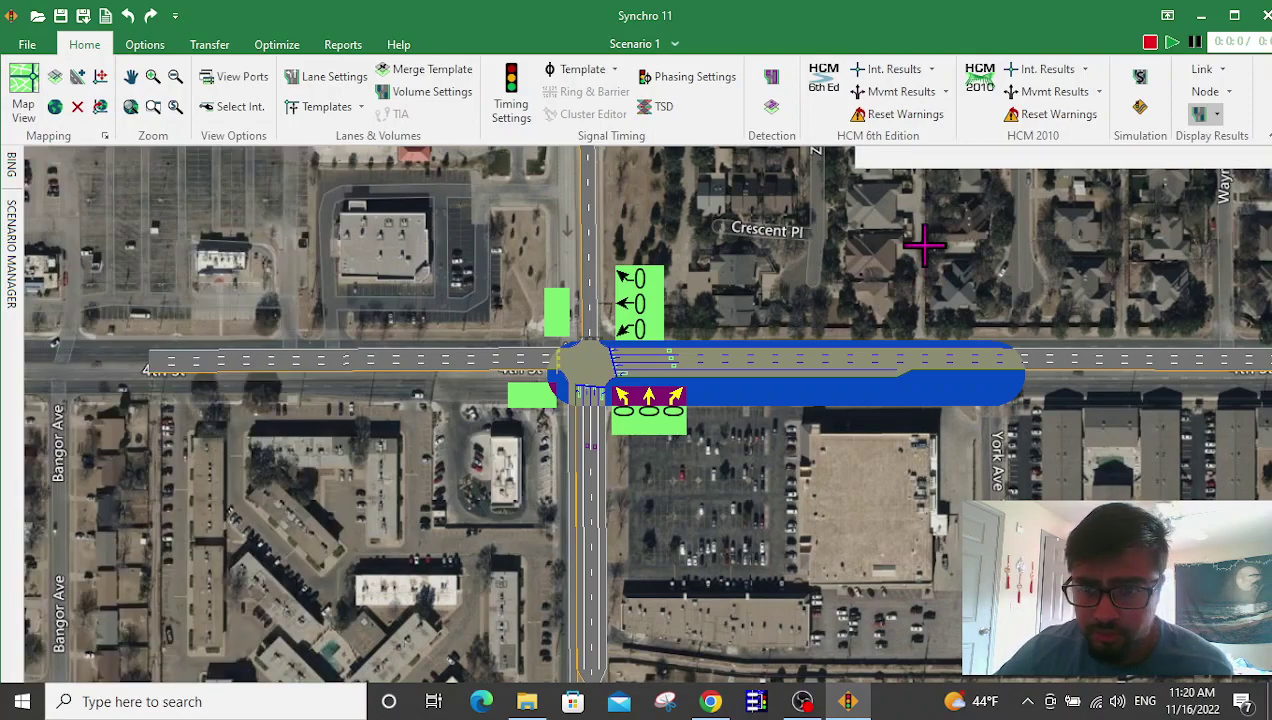
left_click(921, 246)
Move the western end node of 4th St near Bangor Ave slightly north to align the link with the aerial roadway.
middle_click_drag(640, 495, 696, 505)
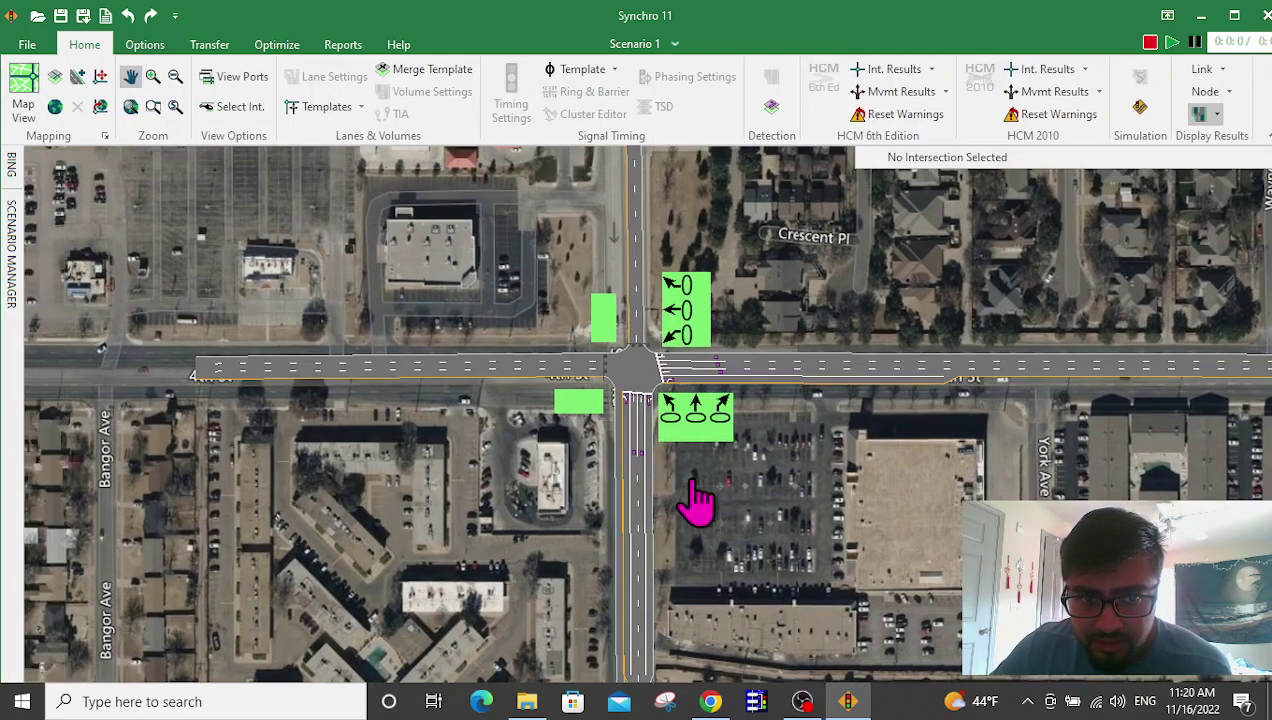
left_click(215, 381)
right_click(217, 386)
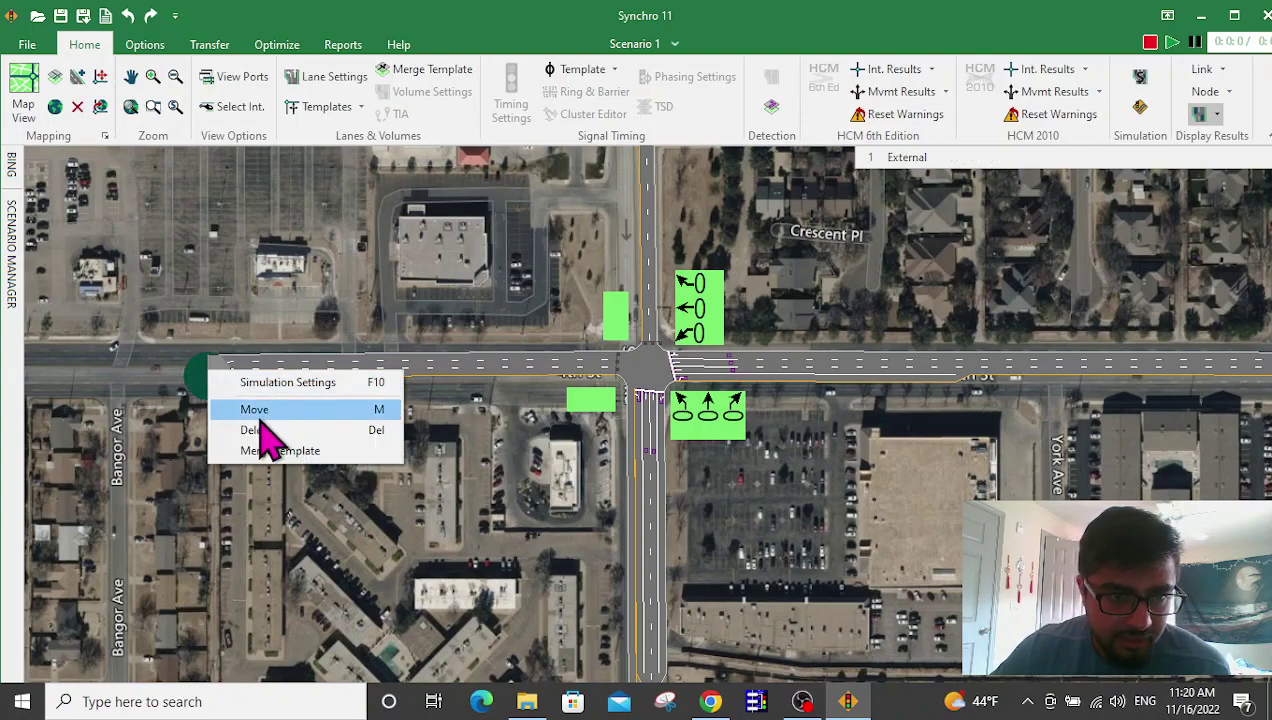
left_click(255, 410)
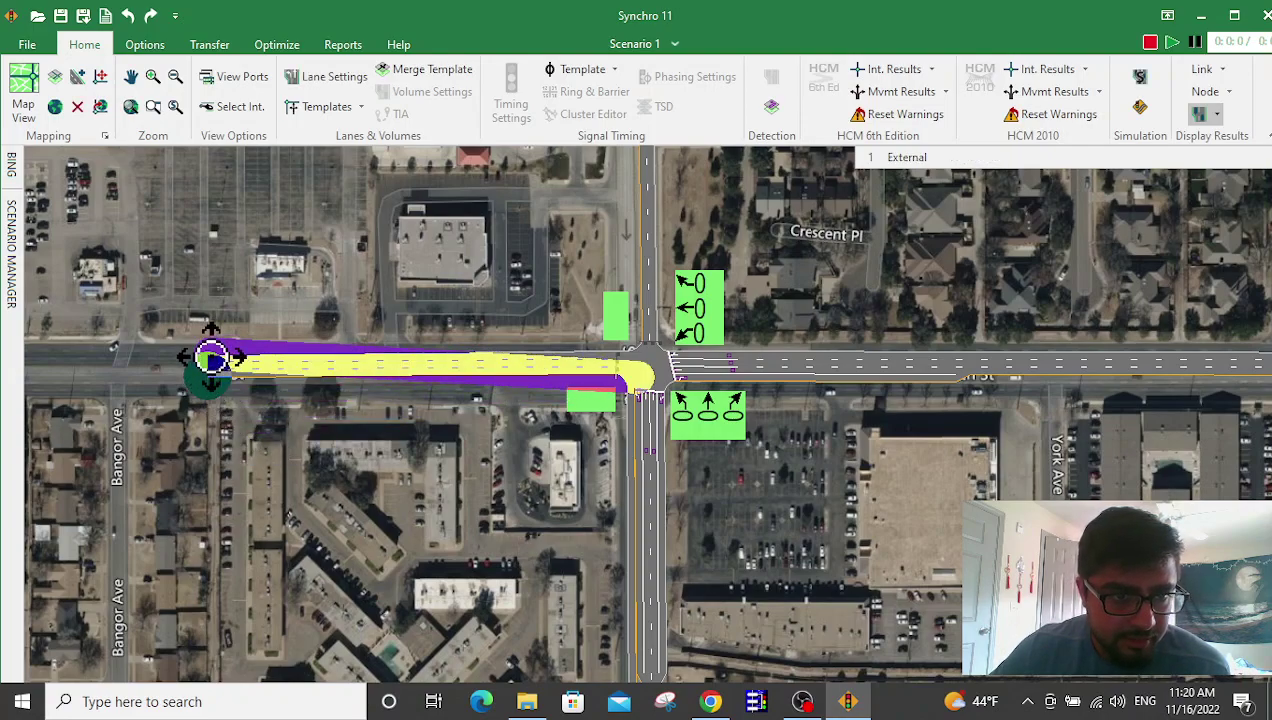
left_click(210, 358)
left_click(212, 362)
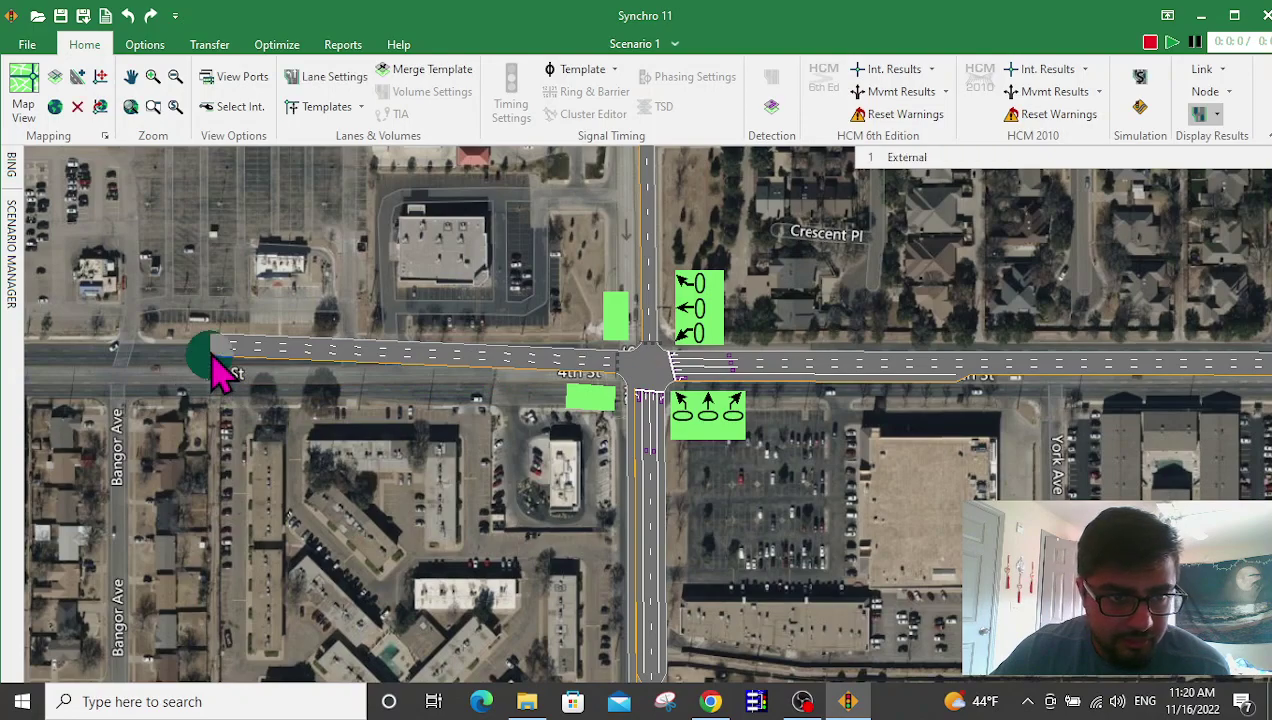
right_click(213, 362)
left_click(250, 390)
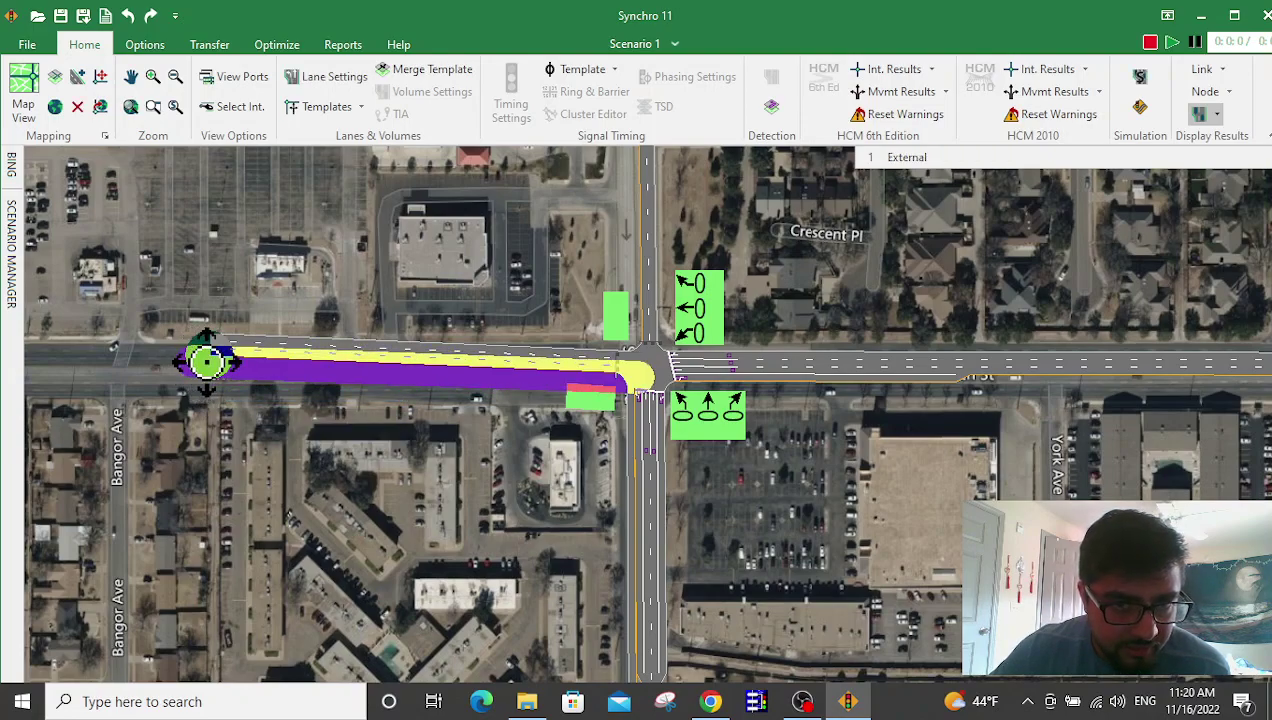
left_click(205, 368)
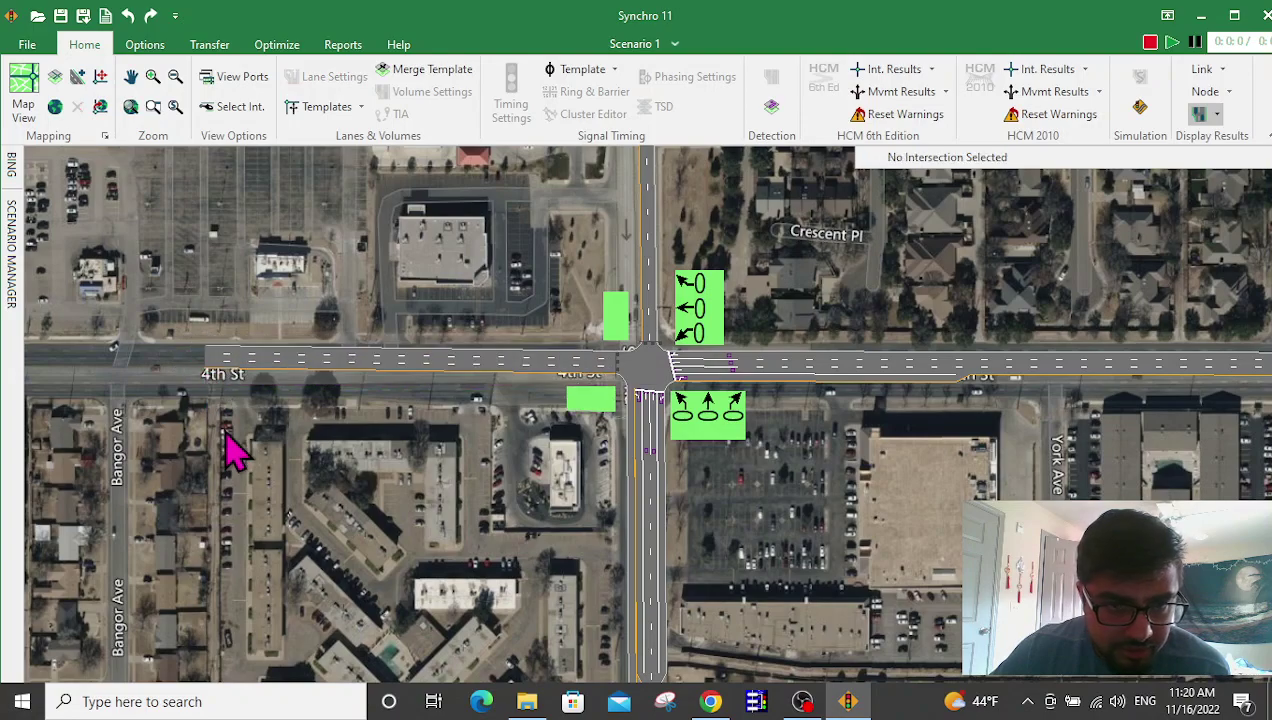
Open the lane settings for the eastbound 4th St approach west of Slide Rd.
scroll(205, 330, "down", 1)
middle_click_drag(712, 492, 602, 432)
scroll(590, 425, "up", 1)
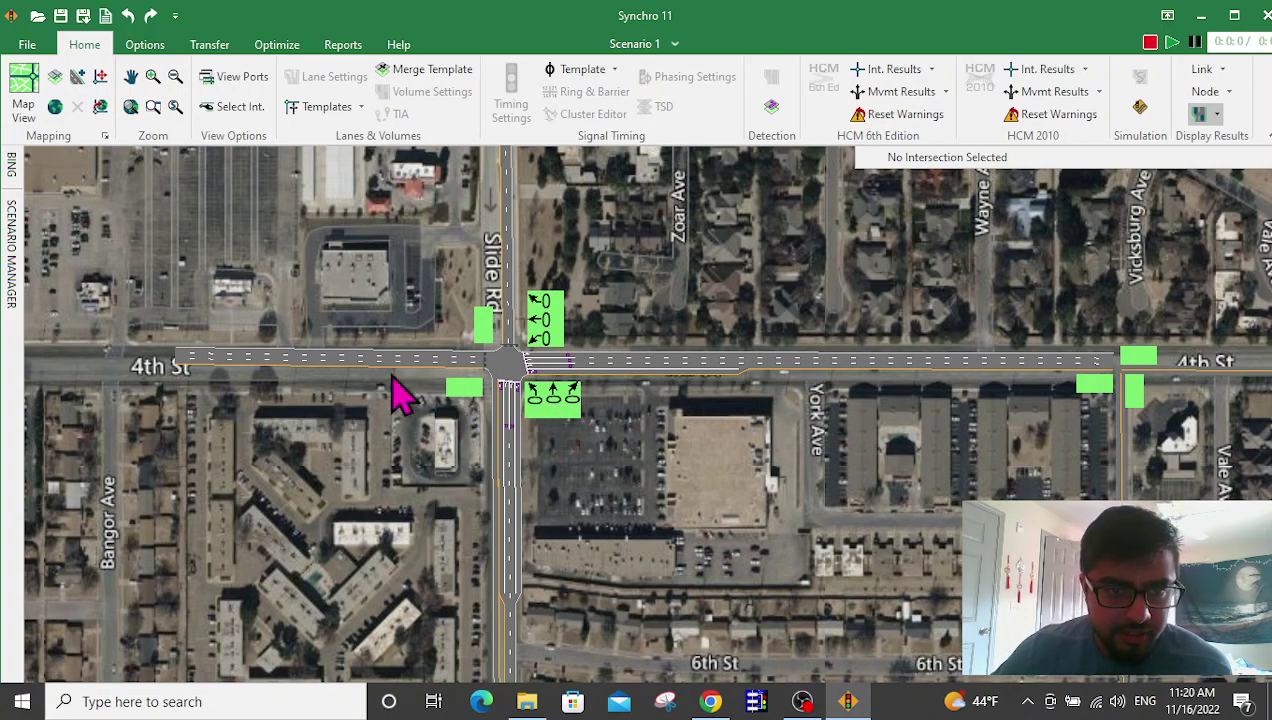
double_click(412, 360)
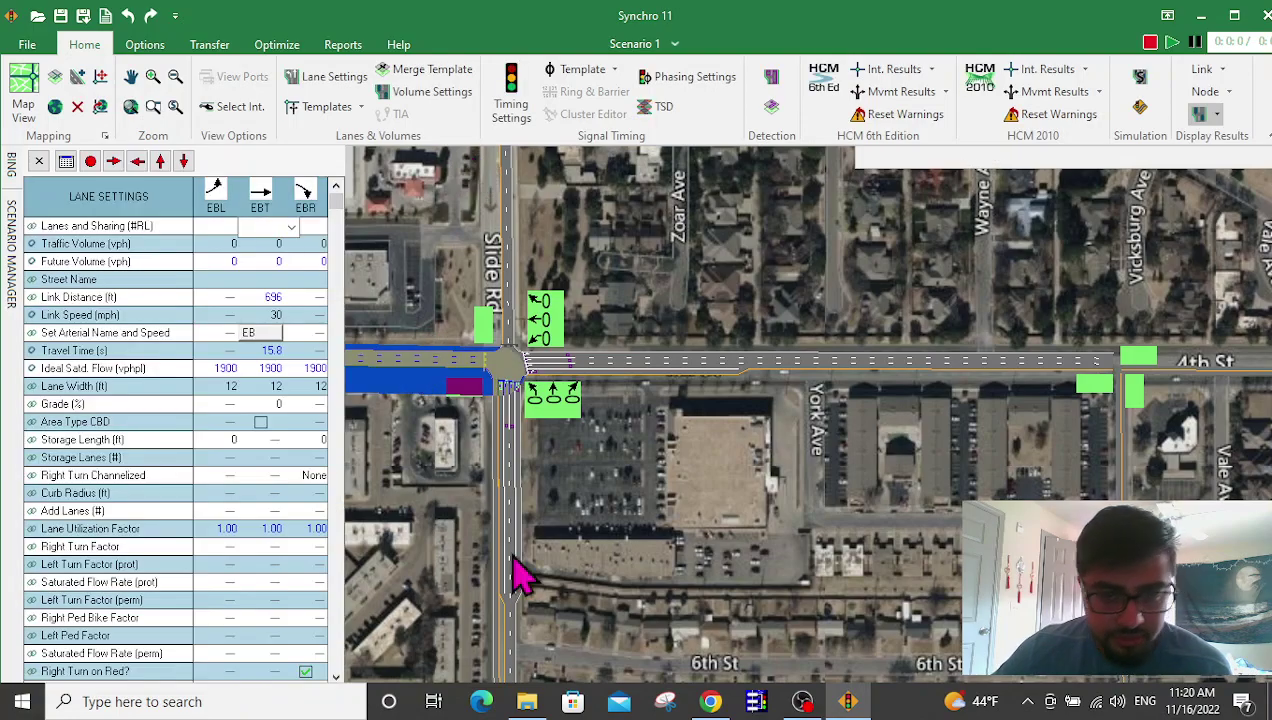
Switch to Google Earth and examine the eastbound 4th St lanes west of Slide Rd with the view oriented north.
left_click(710, 701)
scroll(605, 440, "down", 3)
left_click_drag(640, 450, 767, 539)
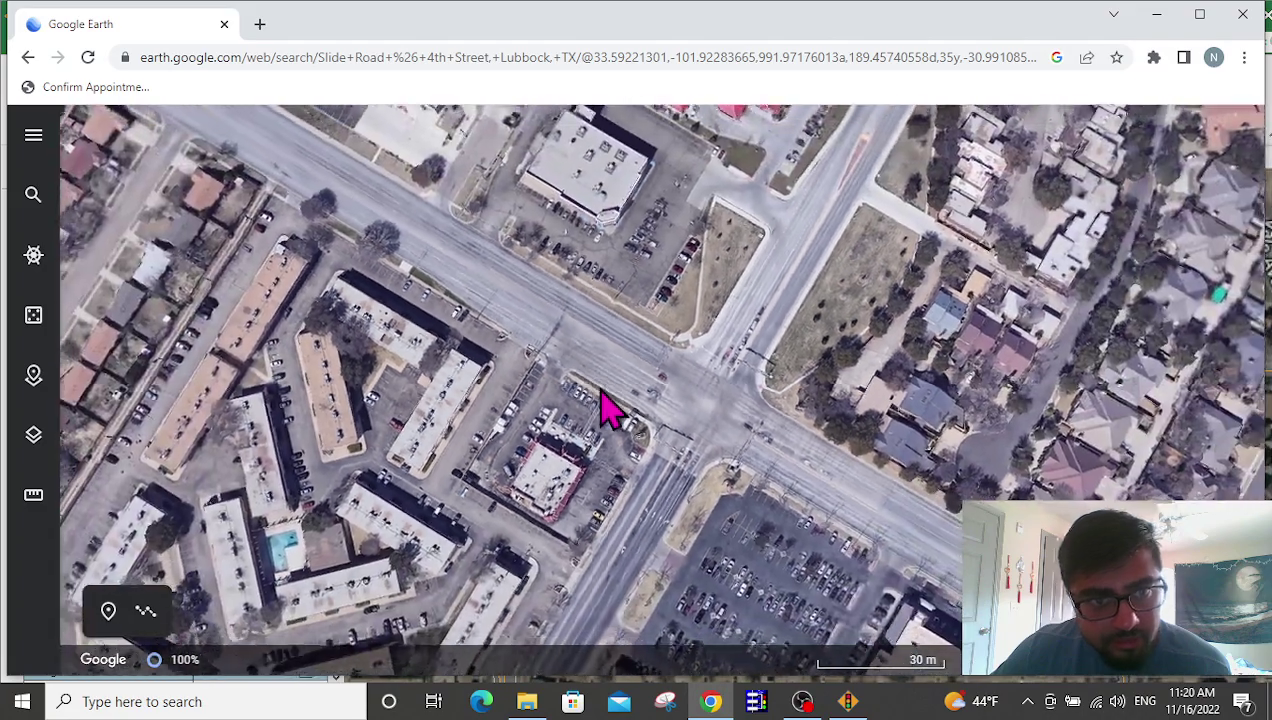
scroll(640, 418, "down", 3)
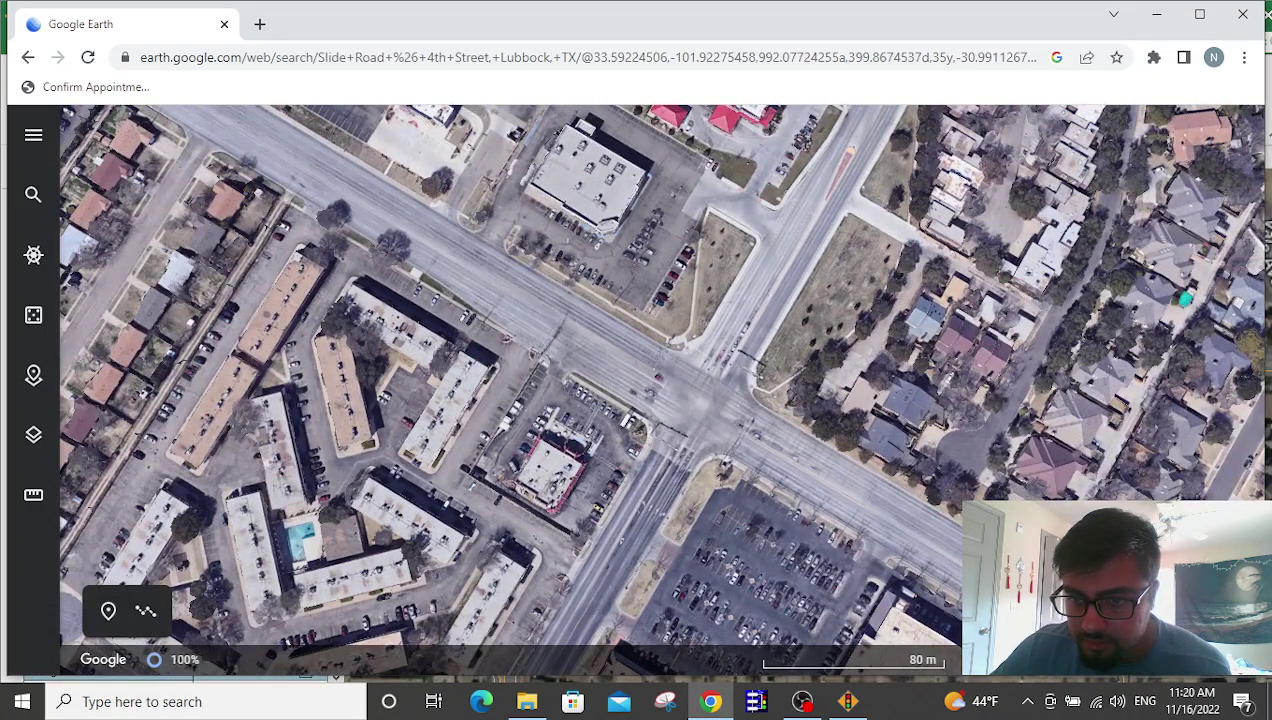
key("n")
scroll(455, 415, "up", 5)
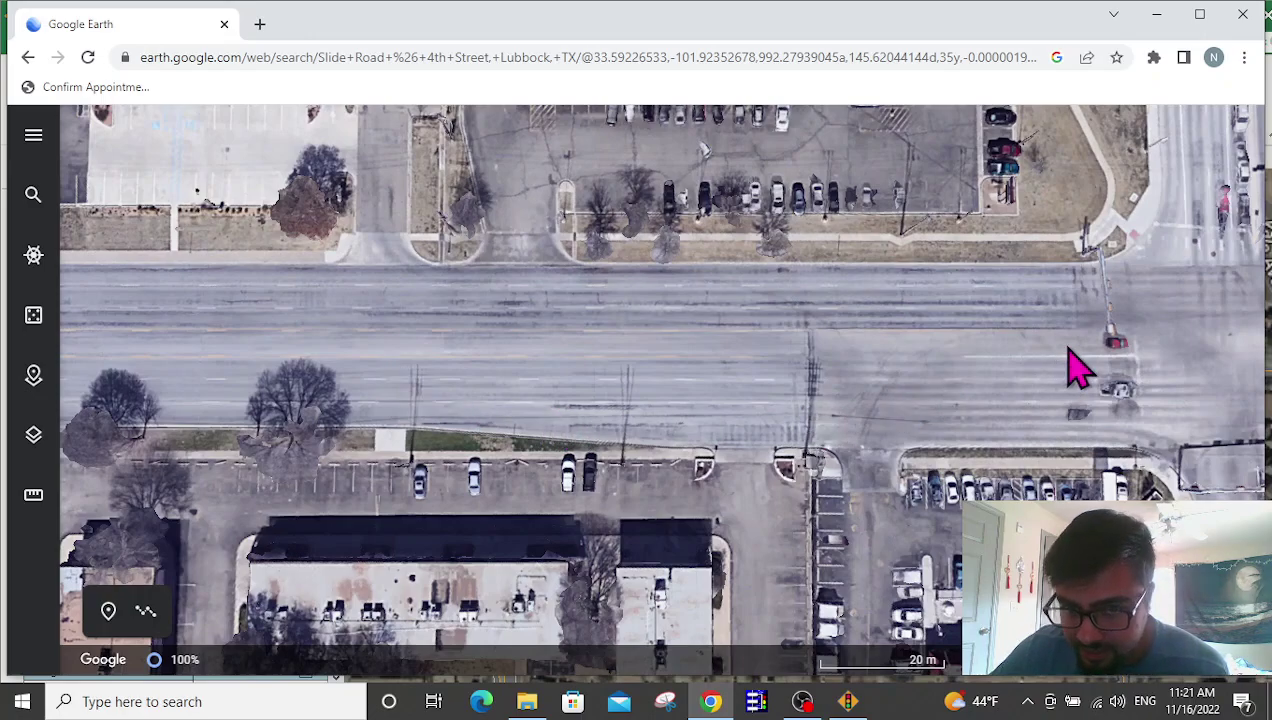
Return to Synchro and assign one left-turn lane to the eastbound 4th St approach at Slide Rd.
left_click(802, 701)
left_click(847, 701)
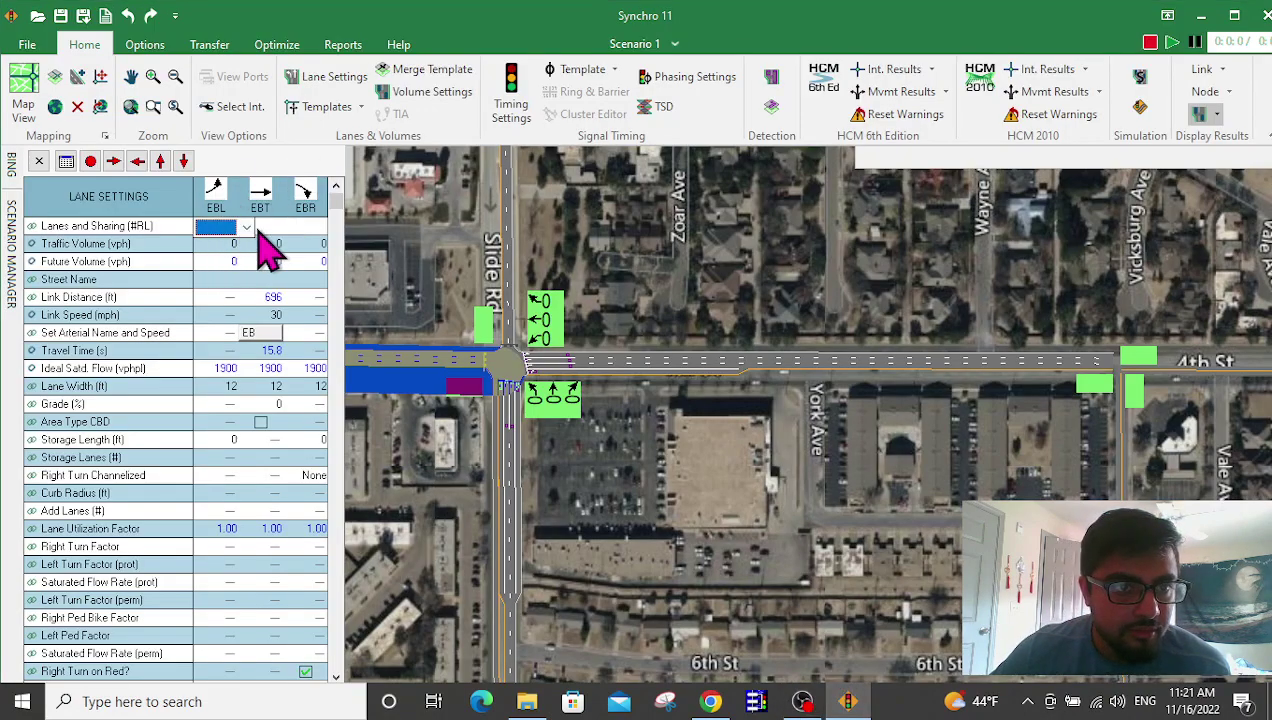
left_click(246, 228)
left_click(235, 280)
Assign three exclusive through lanes and one right-turn lane to the eastbound 4th St approach.
left_click(268, 228)
left_click(291, 228)
scroll(293, 360, "down", 2)
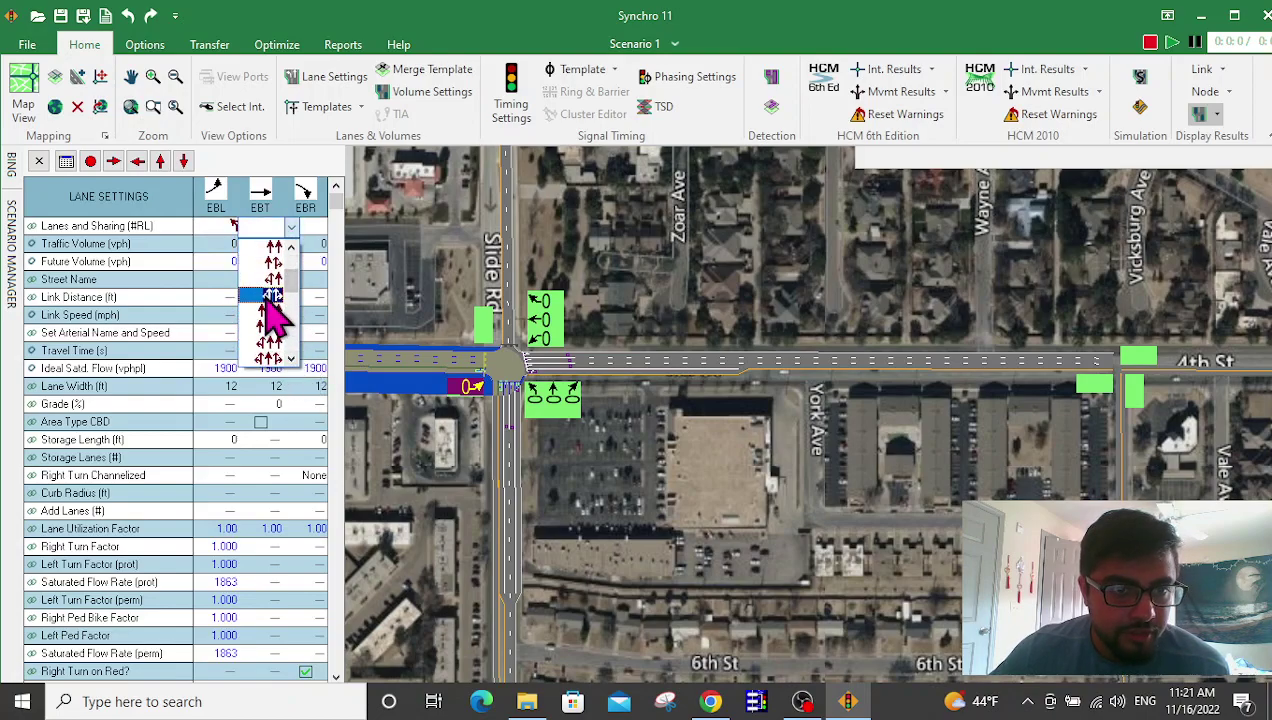
left_click(273, 322)
left_click(307, 230)
left_click(320, 229)
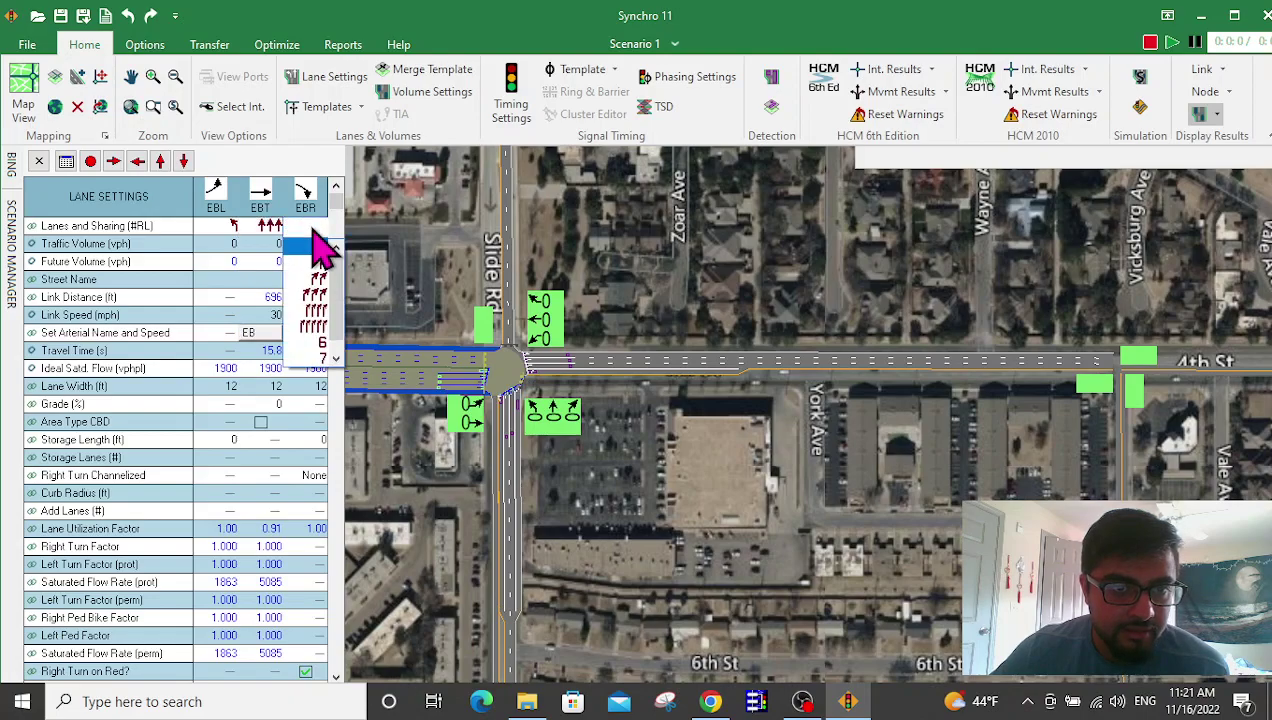
left_click(318, 277)
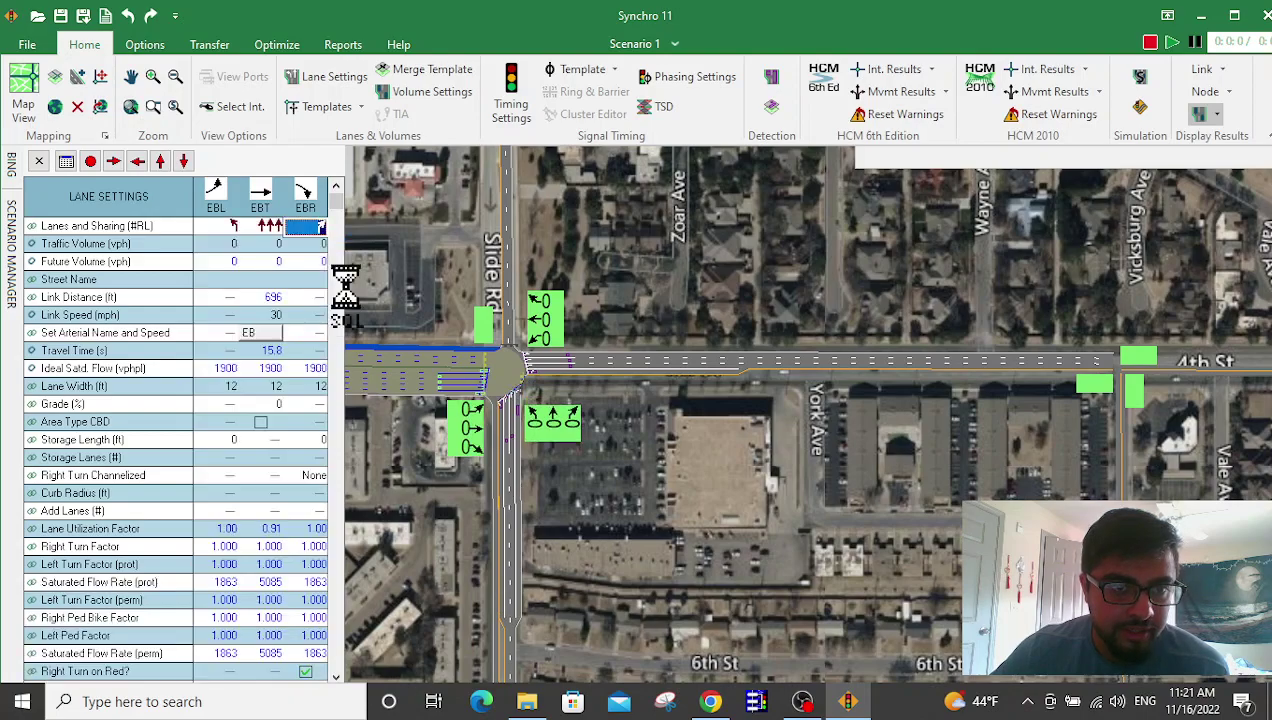
Set the storage length to 450 ft for both the eastbound left-turn and right-turn lanes on 4th St.
left_click(231, 440)
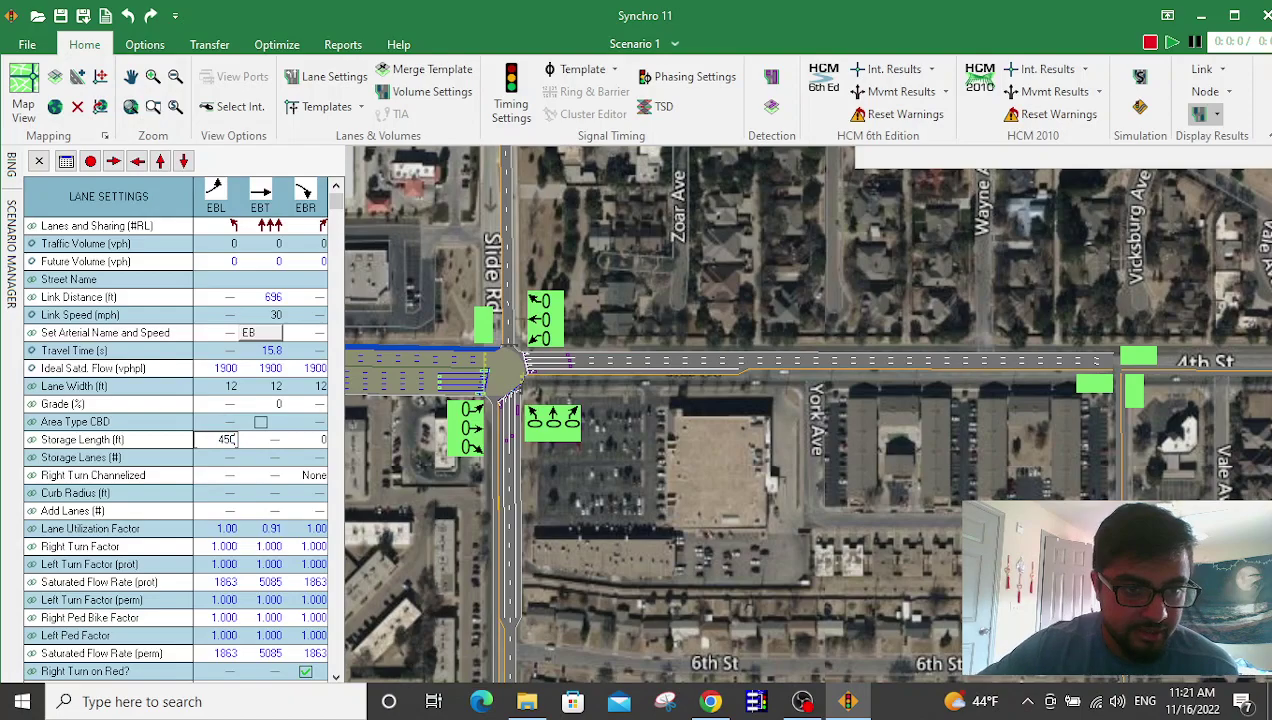
type("450")
left_click(320, 440)
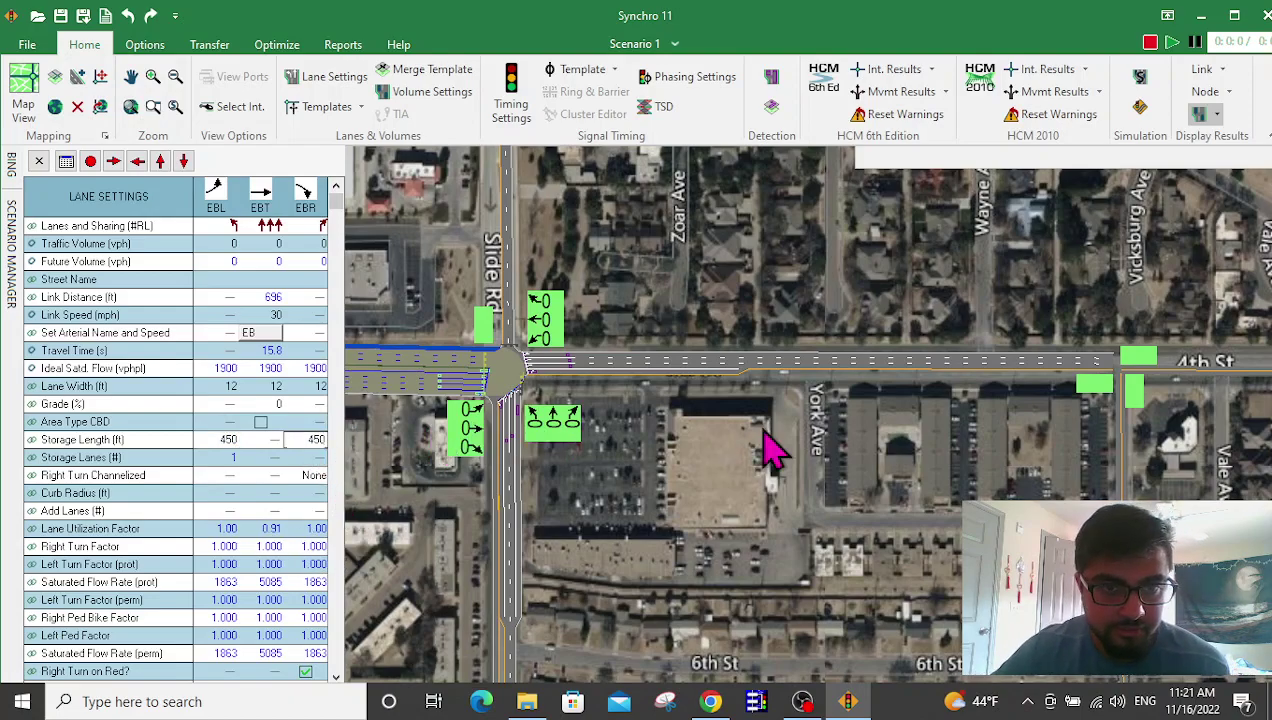
left_click(630, 221)
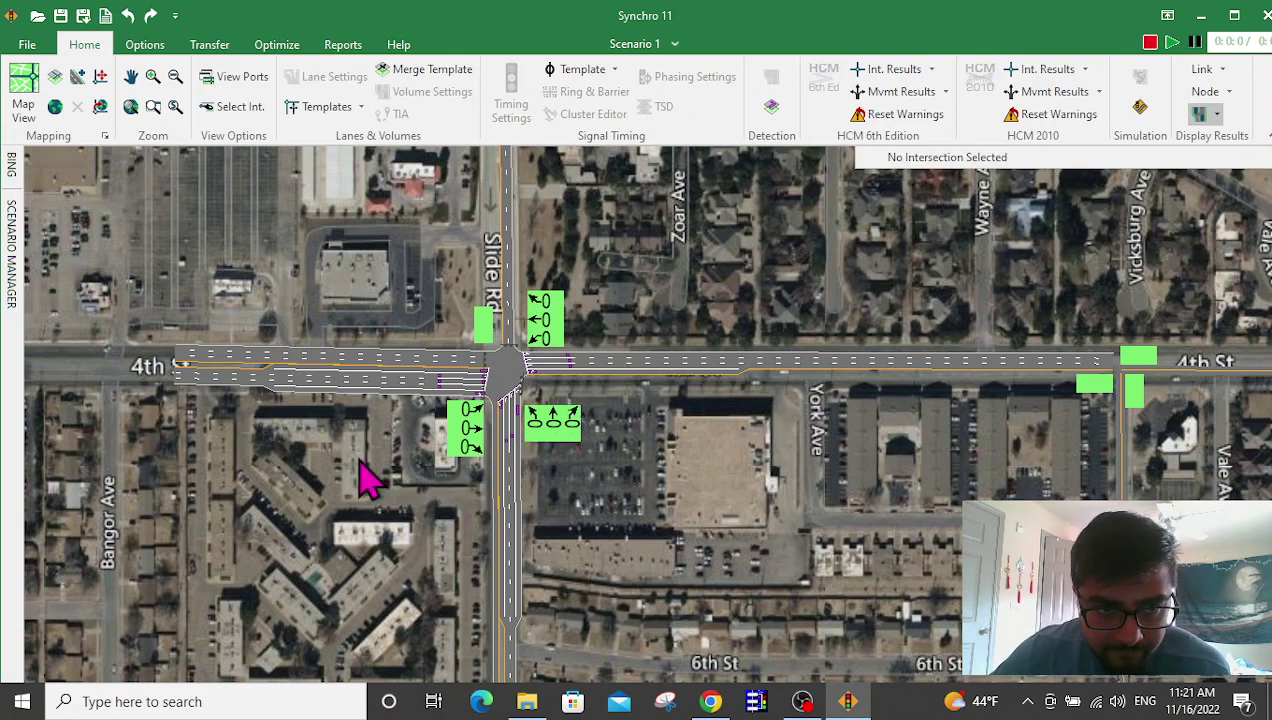
Open the lane settings for the southbound Slide Rd approach, then switch to Google Earth and examine its lanes north of 4th St.
scroll(480, 403, "up", 1)
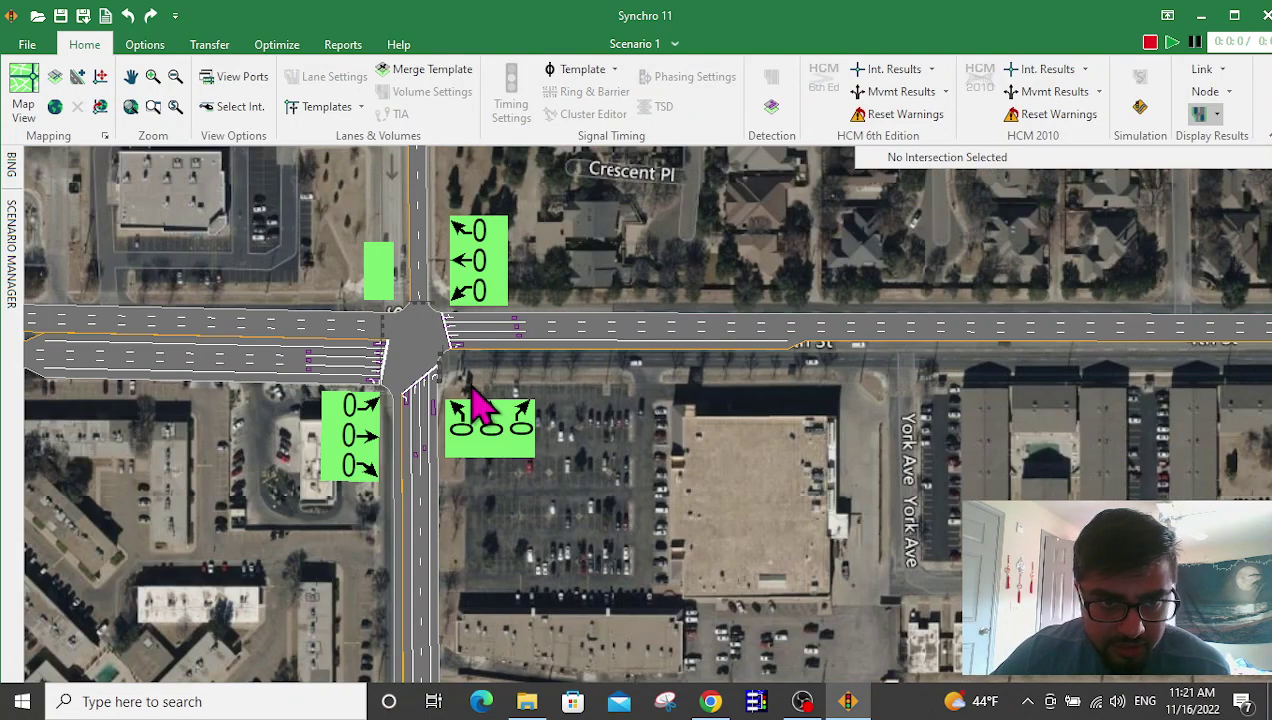
scroll(502, 395, "down", 1)
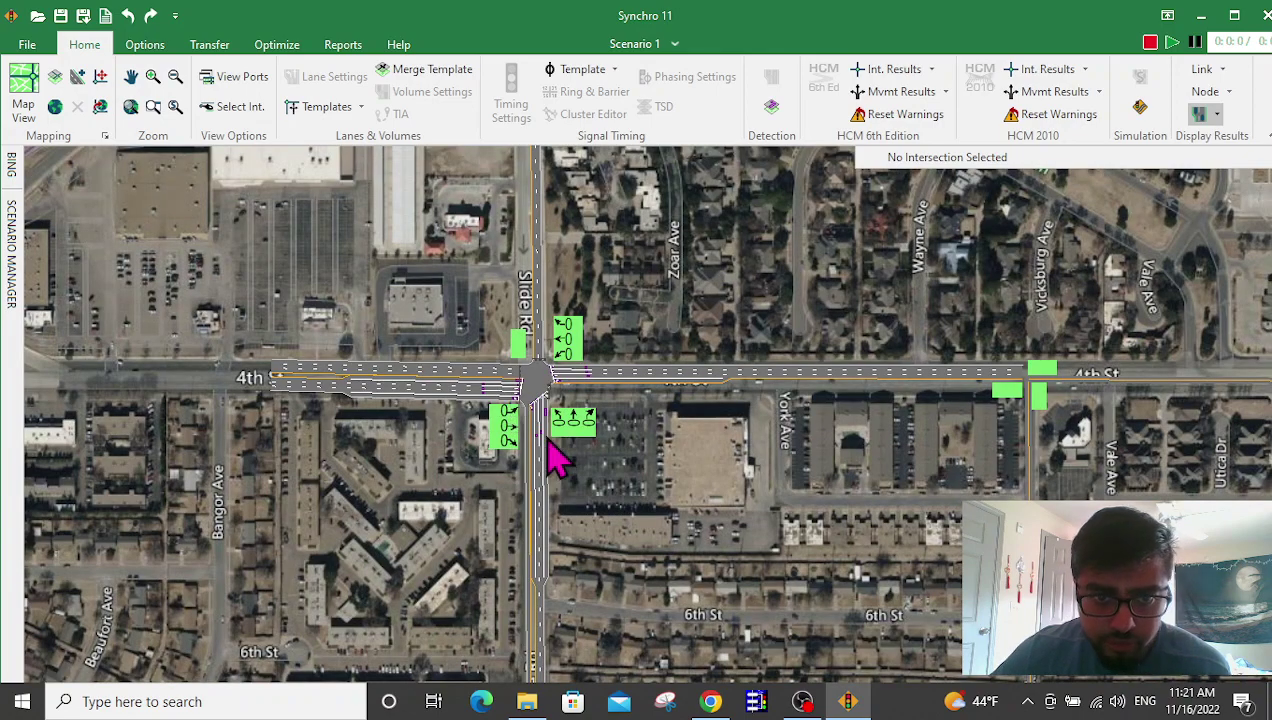
scroll(520, 321, "up", 1)
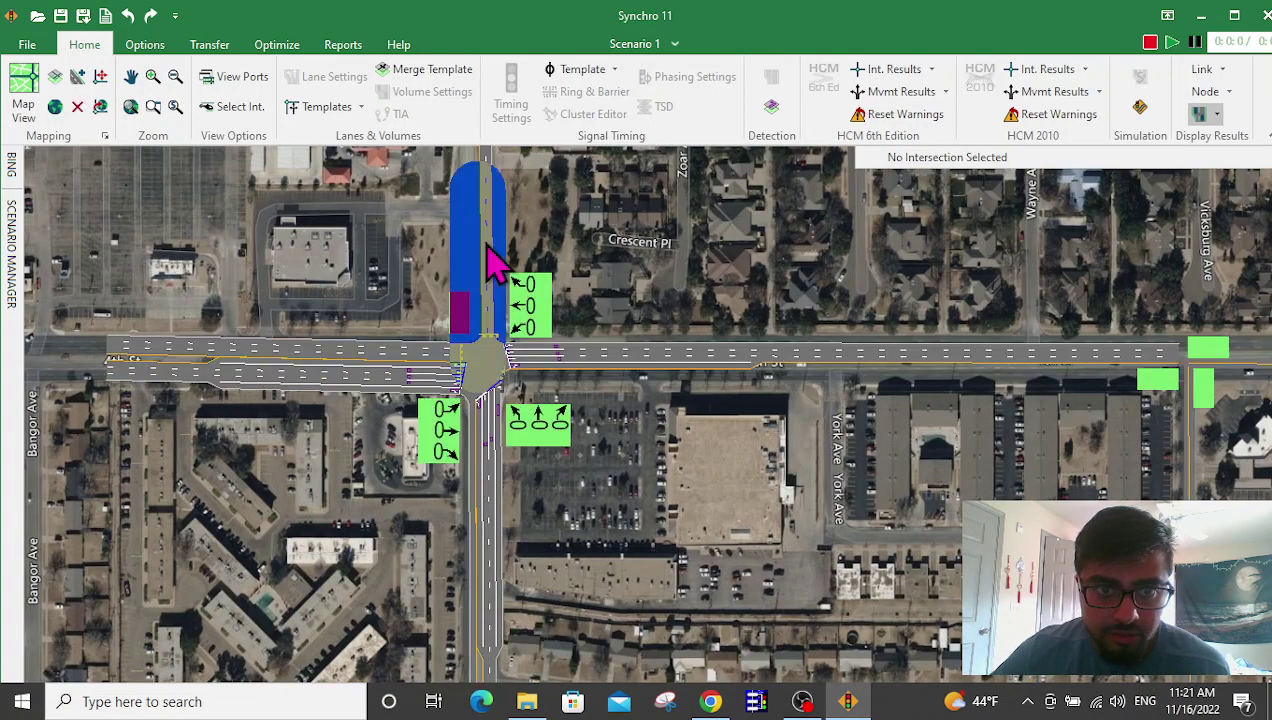
left_click(493, 262)
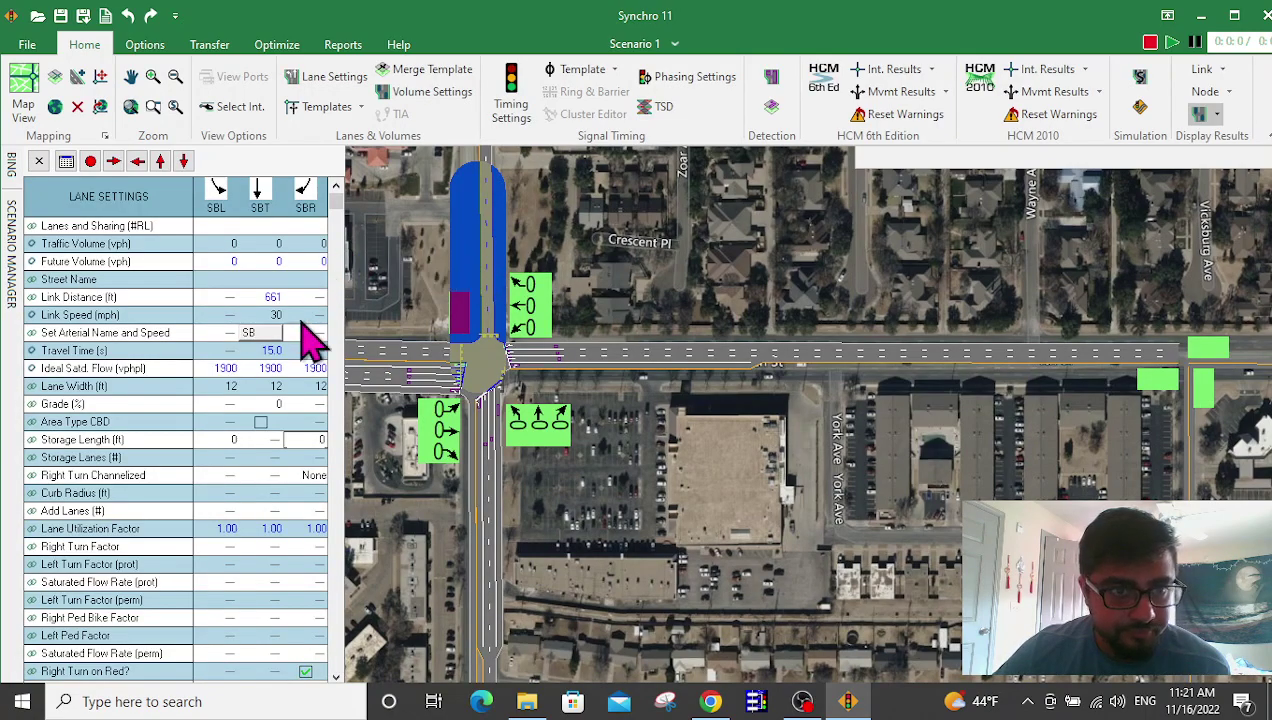
left_click(710, 701)
left_click_drag(778, 322, 275, 533)
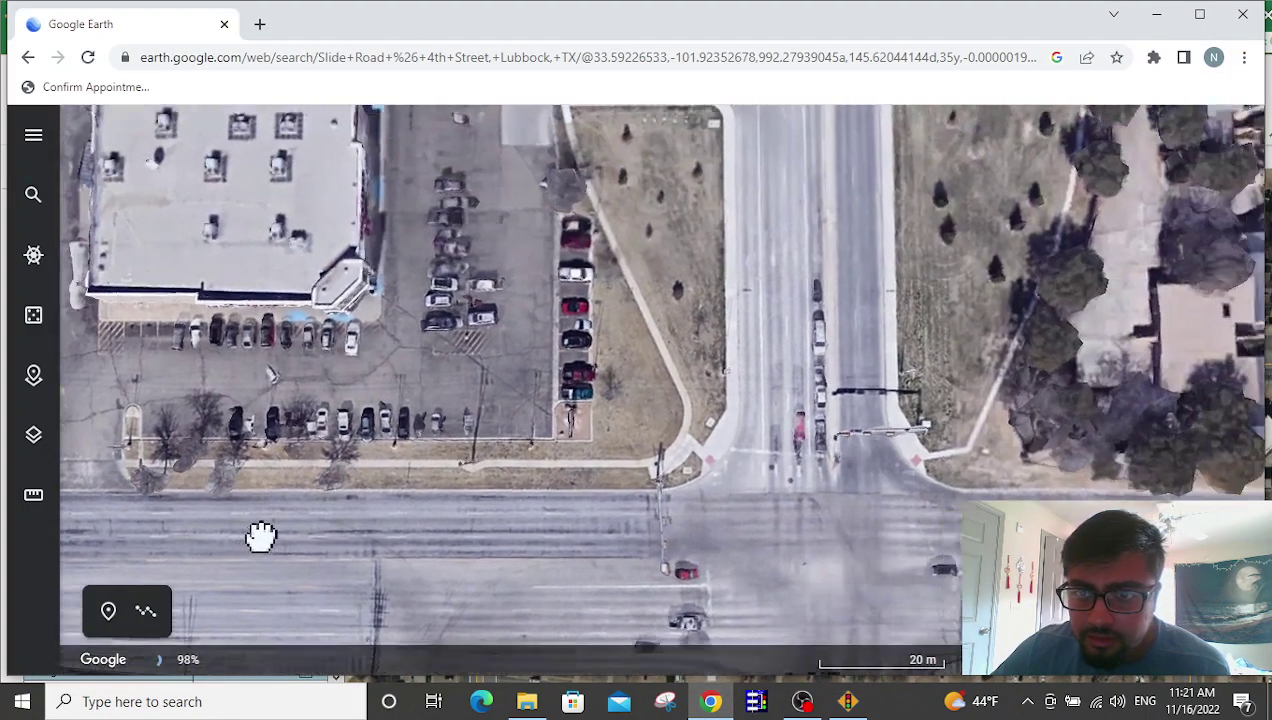
scroll(615, 495, "up", 1)
left_click_drag(600, 470, 591, 488)
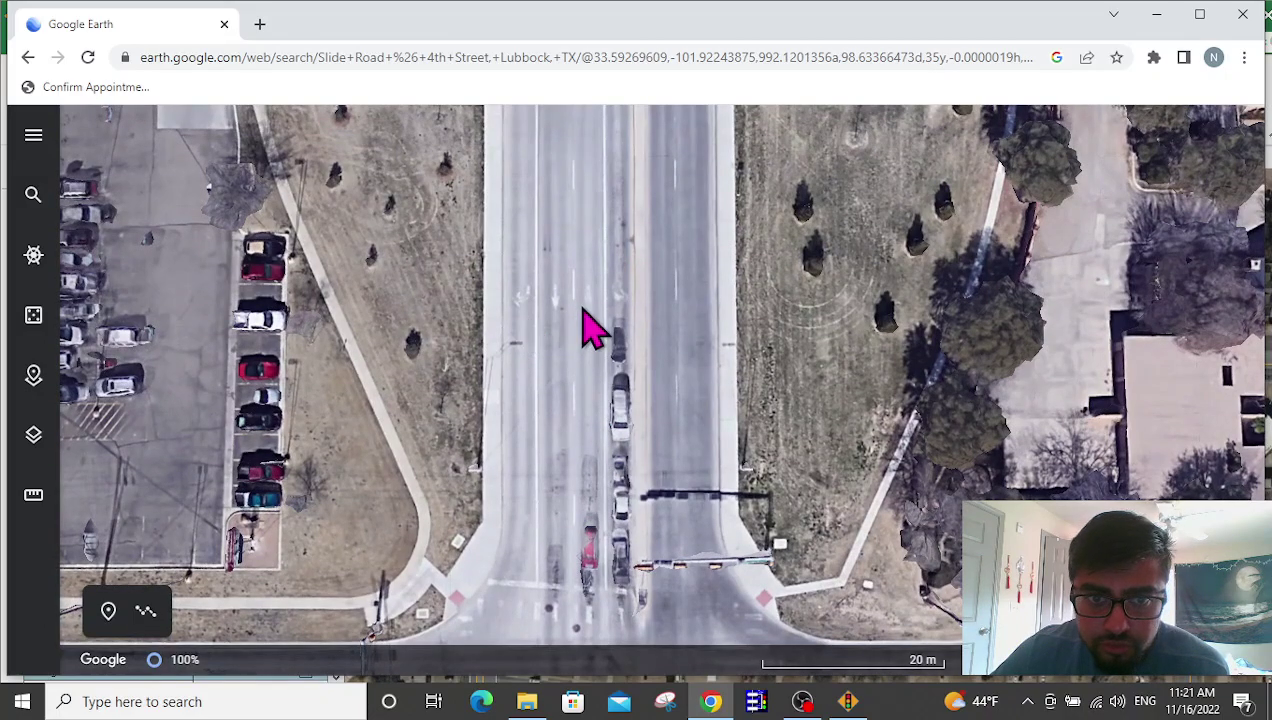
scroll(620, 330, "down", 3)
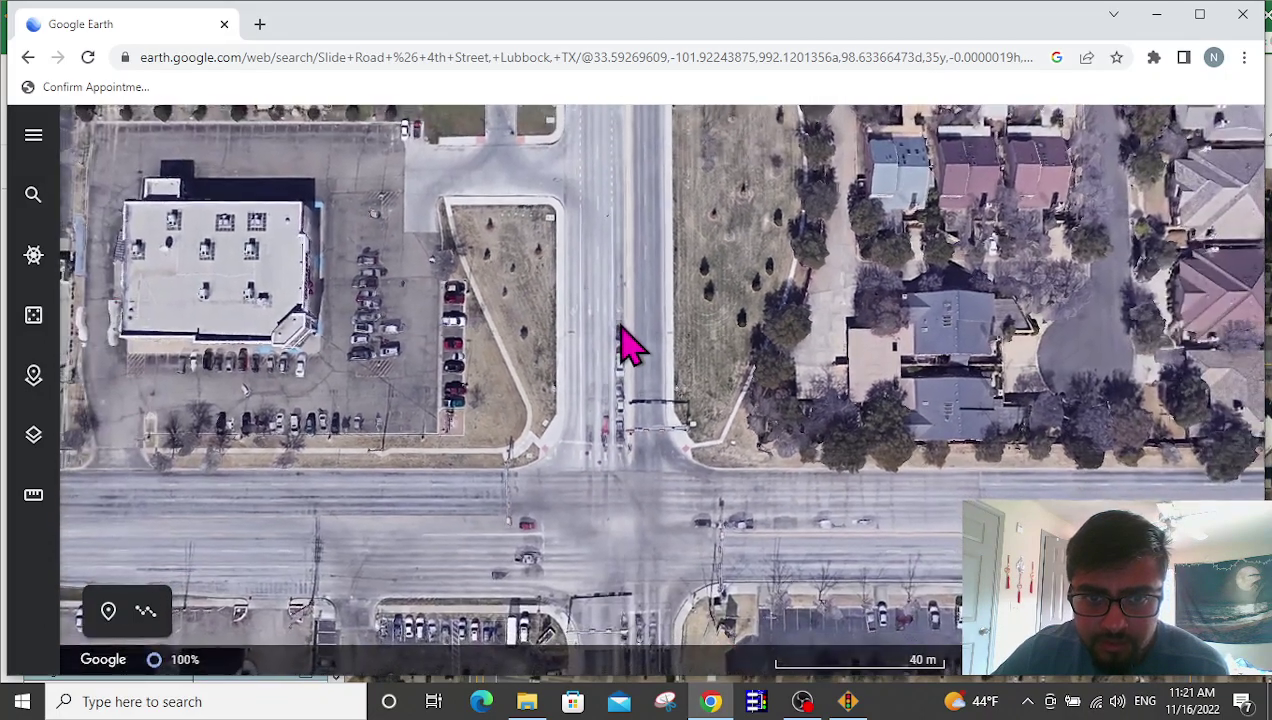
Return to Synchro and assign one left-turn, two through and one right-turn lane to the southbound Slide Rd approach.
left_click(845, 702)
left_click(216, 228)
left_click(218, 230)
left_click(222, 265)
left_click(273, 226)
left_click(287, 226)
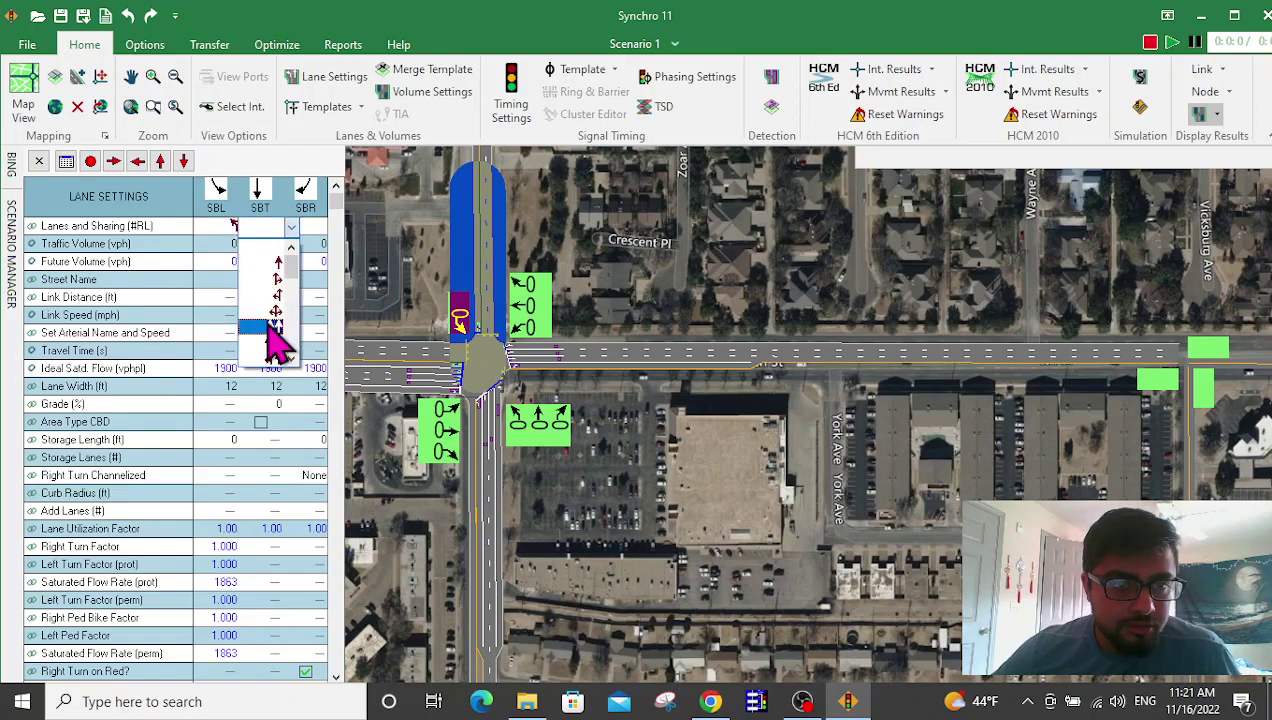
left_click(272, 333)
left_click(306, 226)
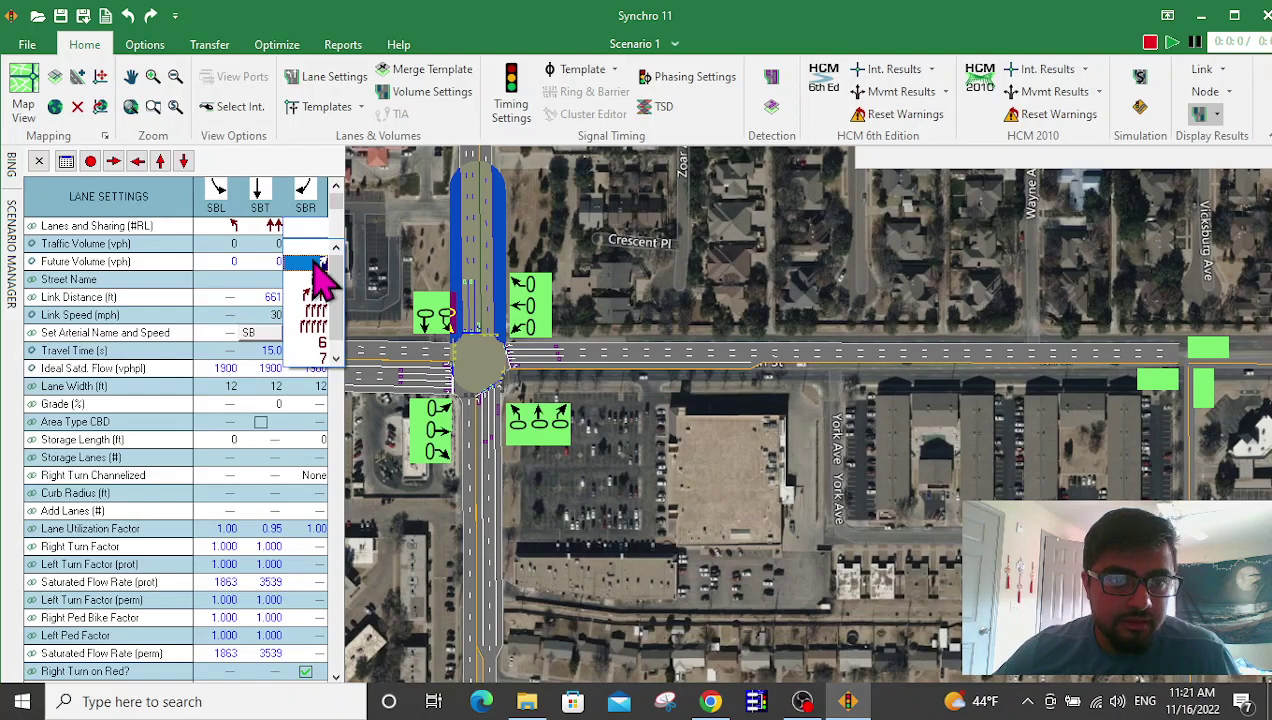
left_click(314, 285)
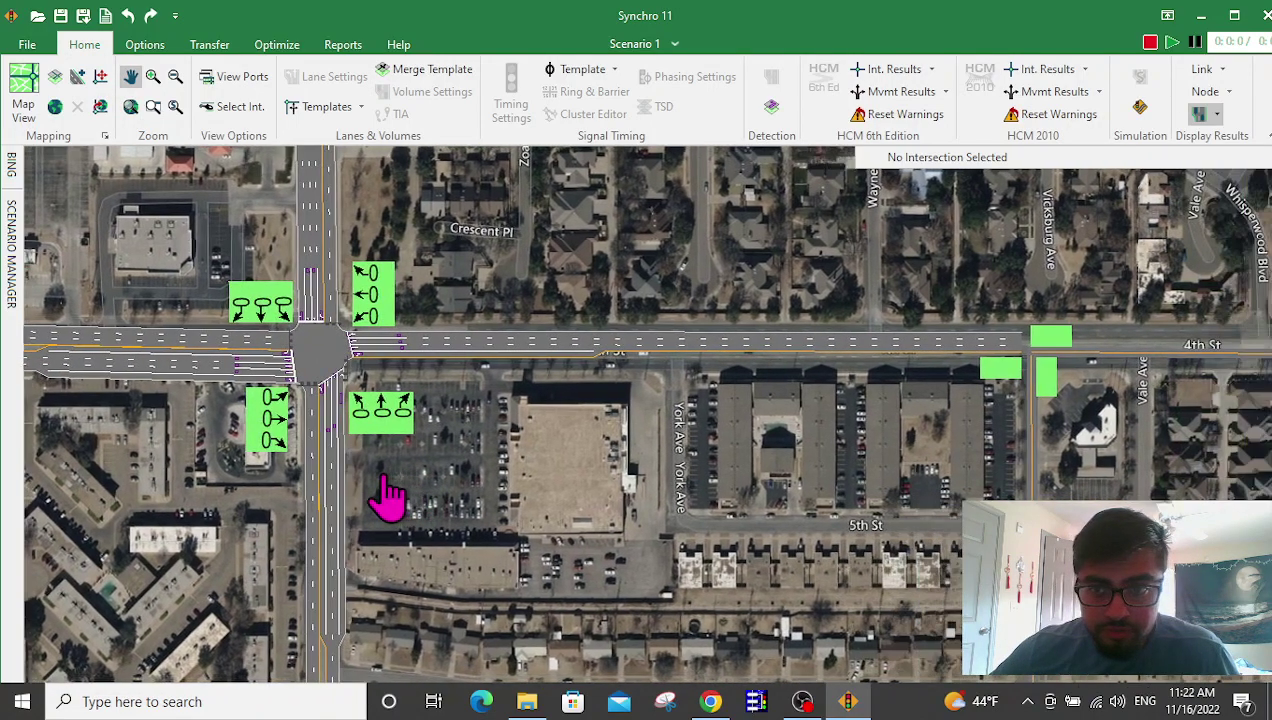
Switch to Google Earth and examine the lanes of 4th St and the side street at the T-intersection just west of Vale Ave.
left_click_drag(385, 495, 308, 495)
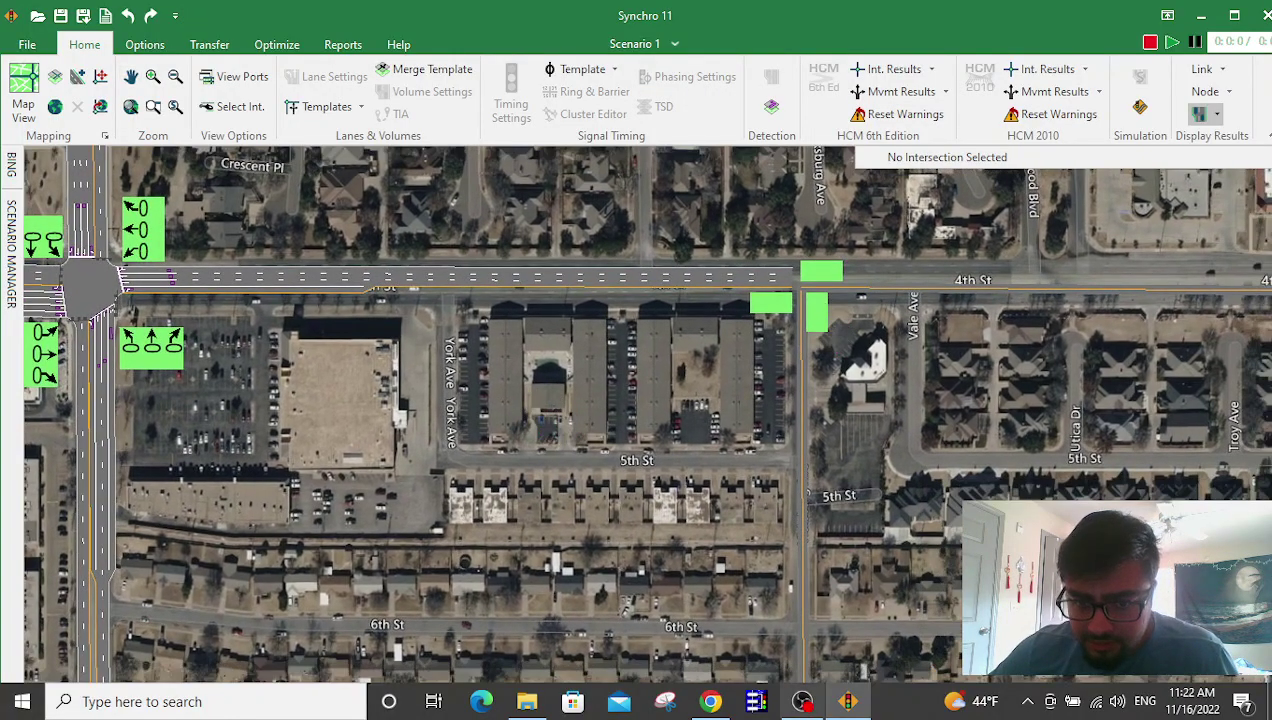
left_click(710, 701)
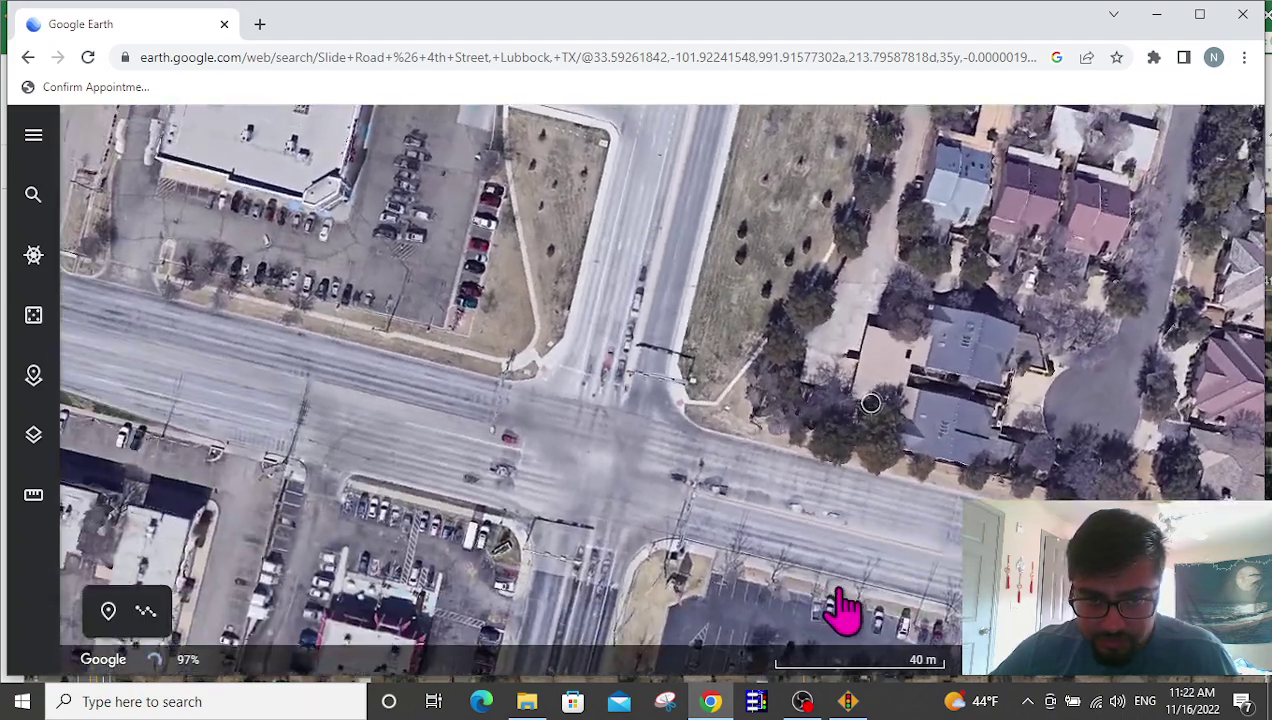
left_click_drag(845, 608, 315, 258)
left_click_drag(1207, 482, 823, 392)
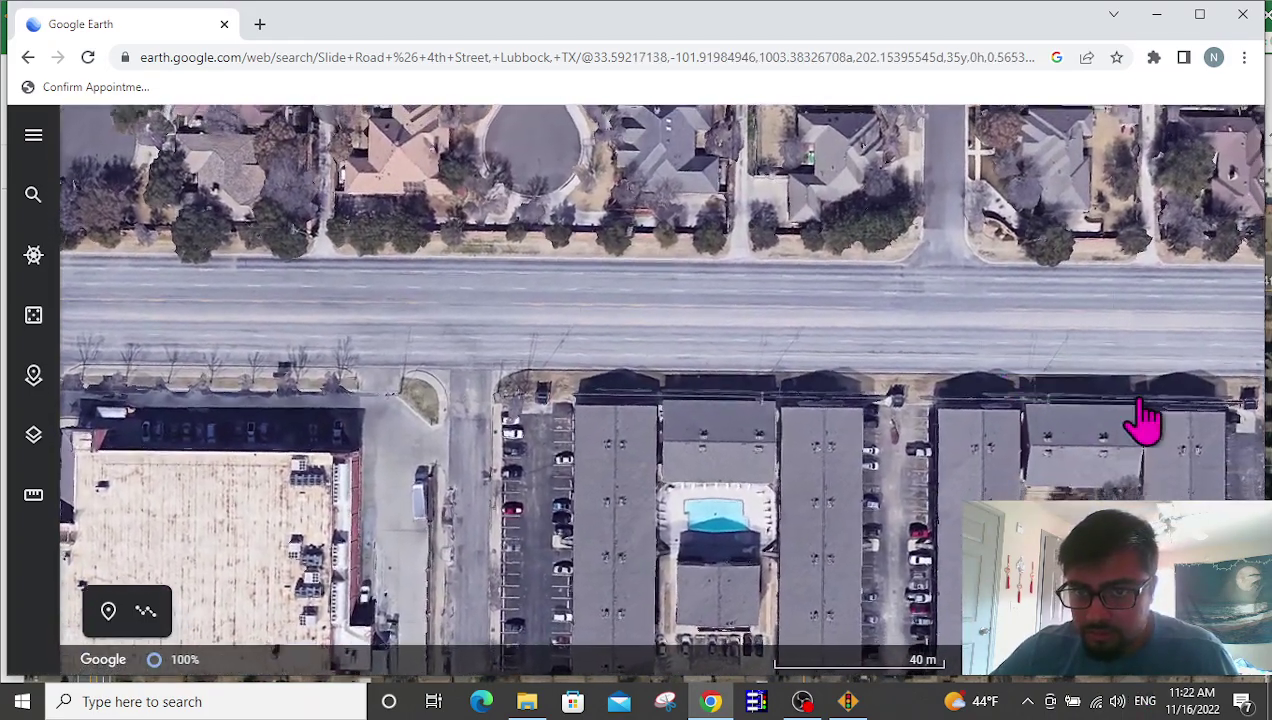
left_click_drag(1141, 420, 277, 416)
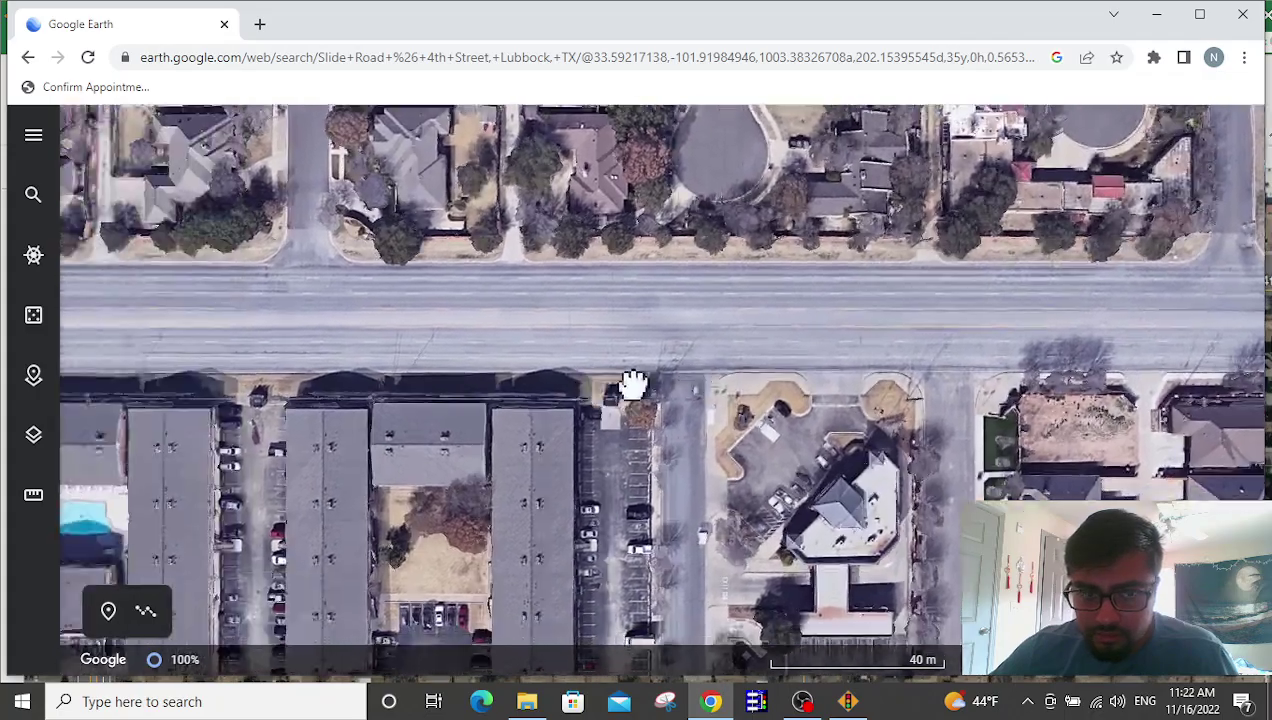
scroll(540, 383, "down", 5)
scroll(640, 365, "up", 6)
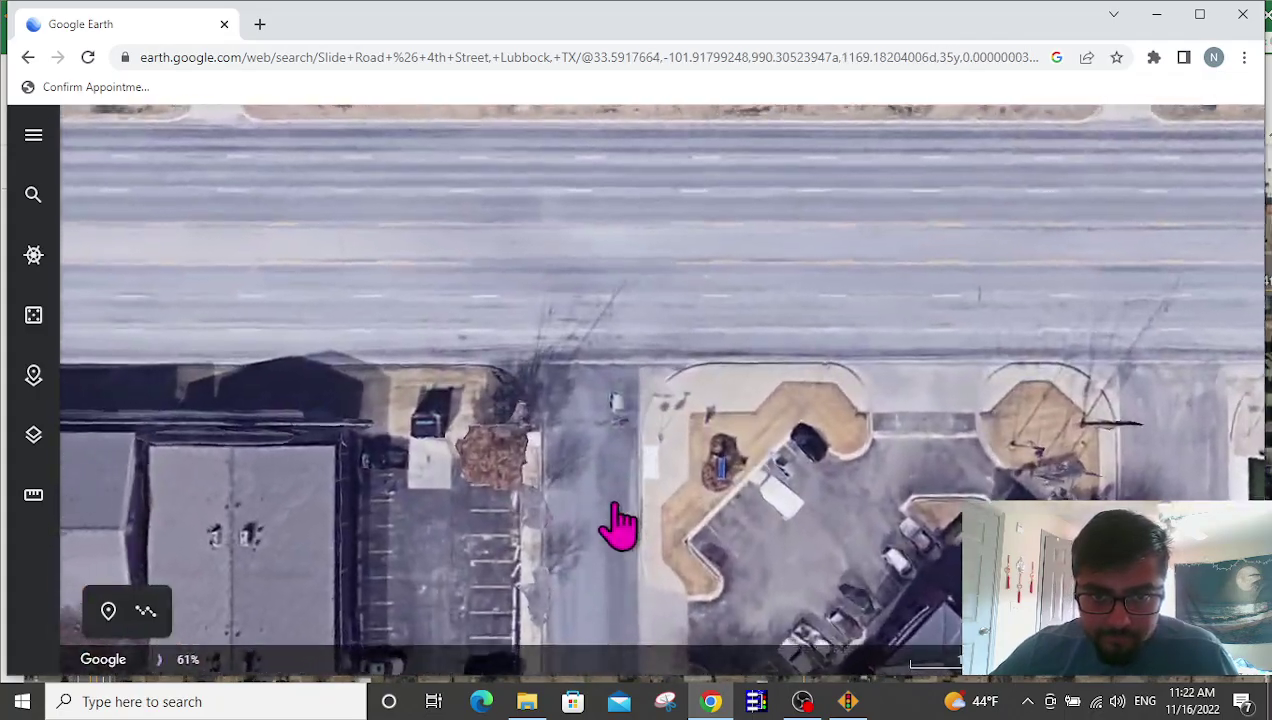
left_click_drag(618, 525, 619, 355)
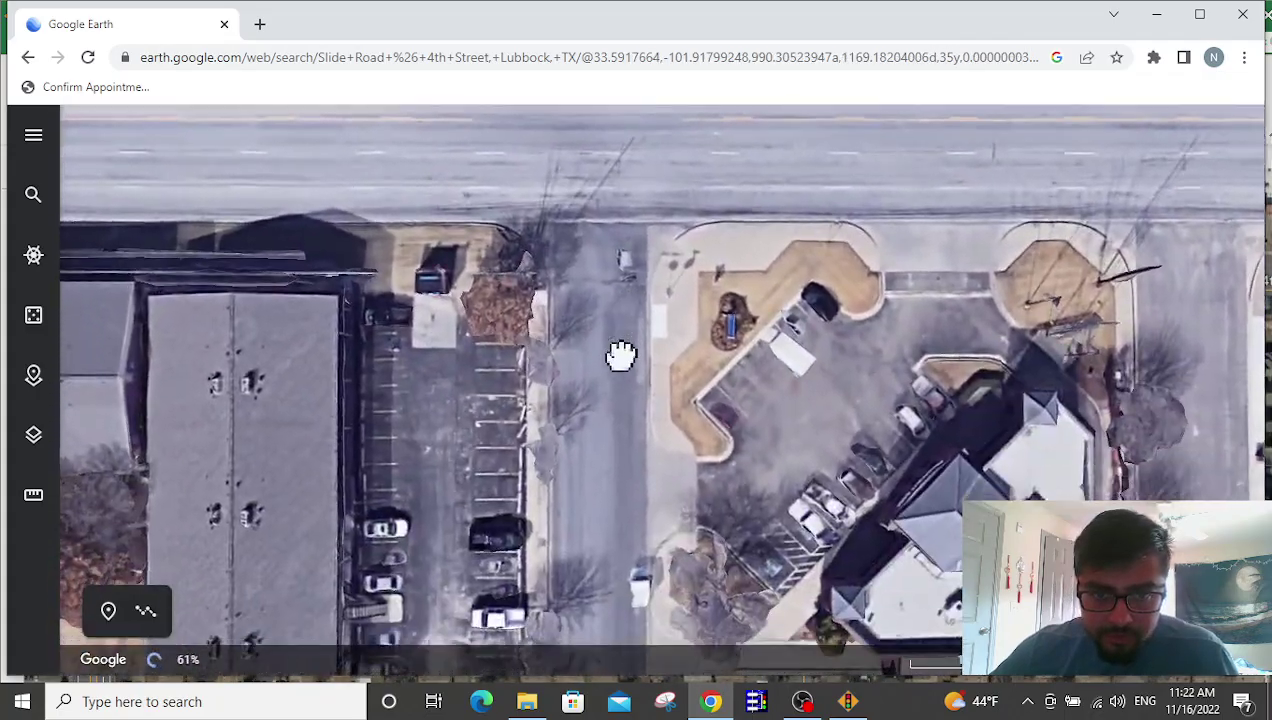
scroll(627, 483, "down", 2)
left_click_drag(627, 483, 633, 443)
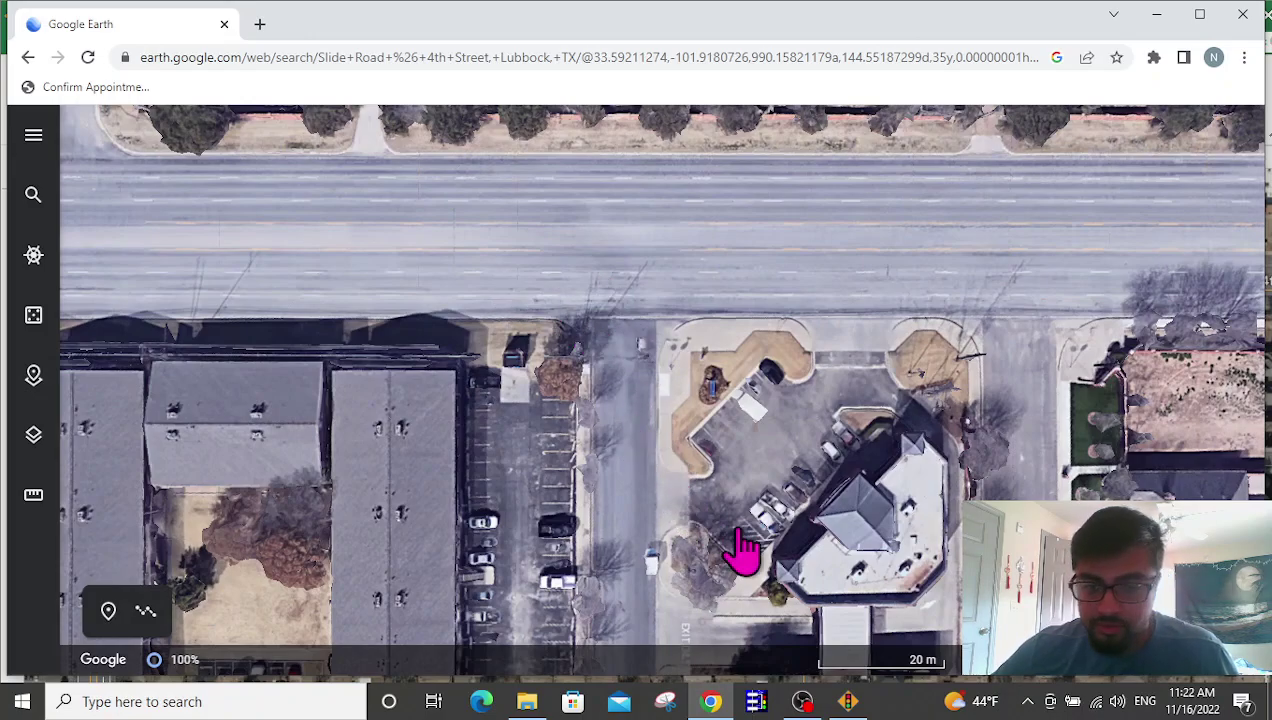
Return to Synchro and assign one shared left-right lane to the northbound side street approach at 4th St west of Vale Ave.
left_click(848, 701)
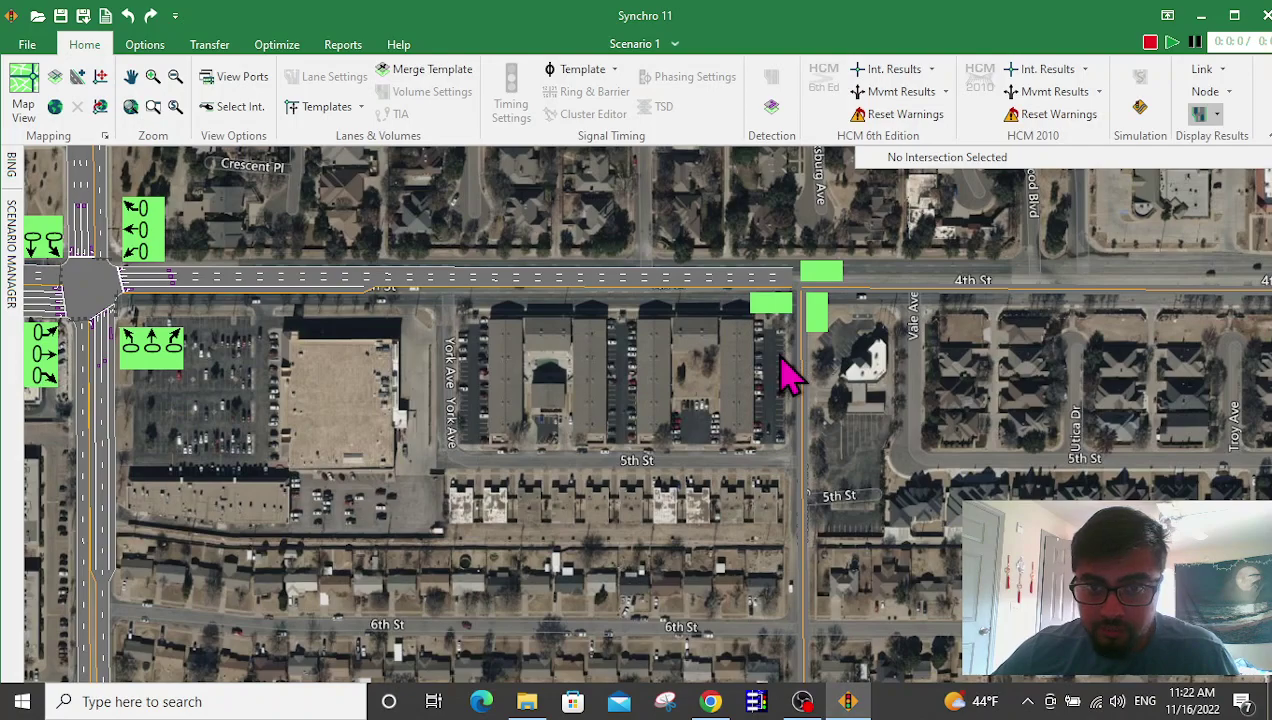
double_click(812, 340)
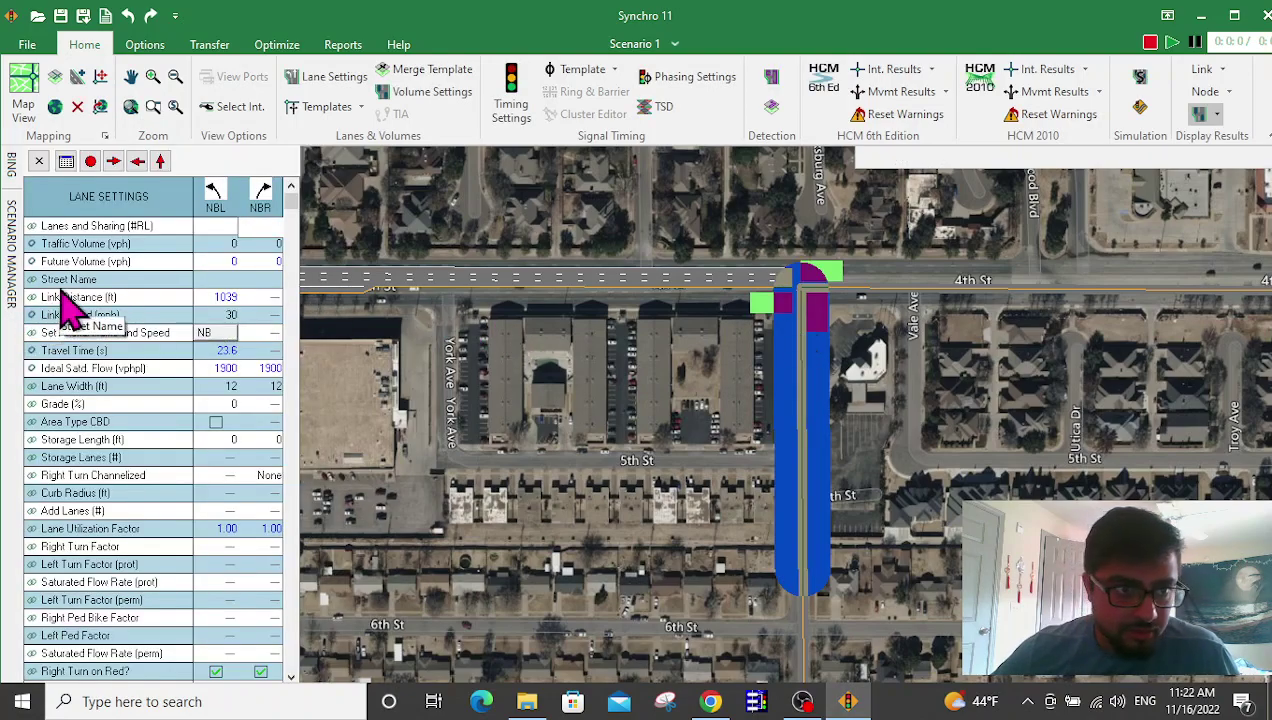
left_click(244, 232)
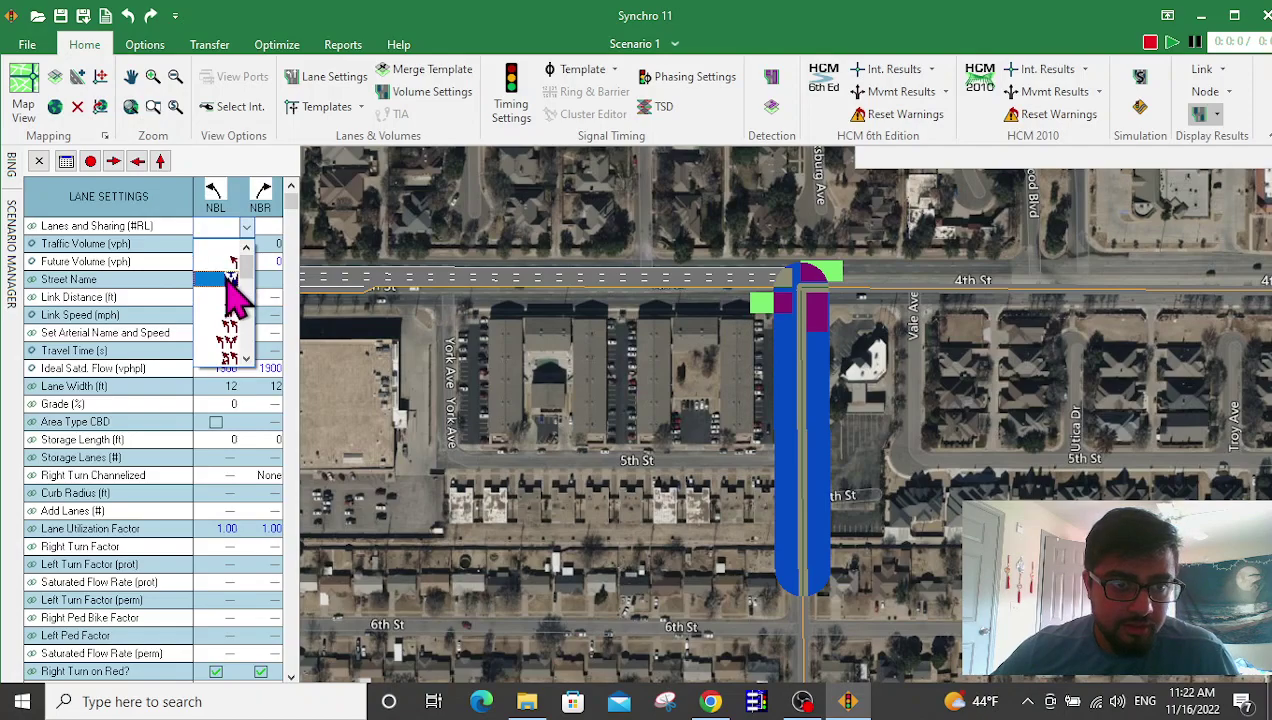
left_click(228, 280)
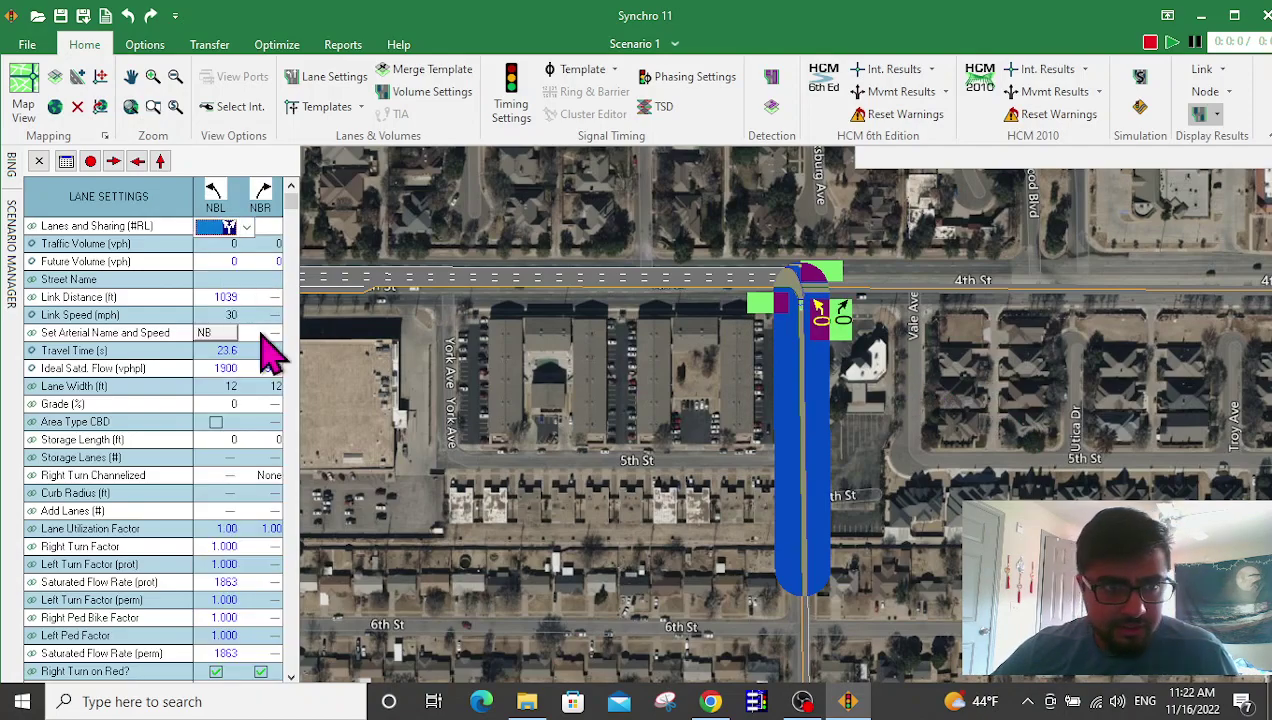
left_click(955, 377)
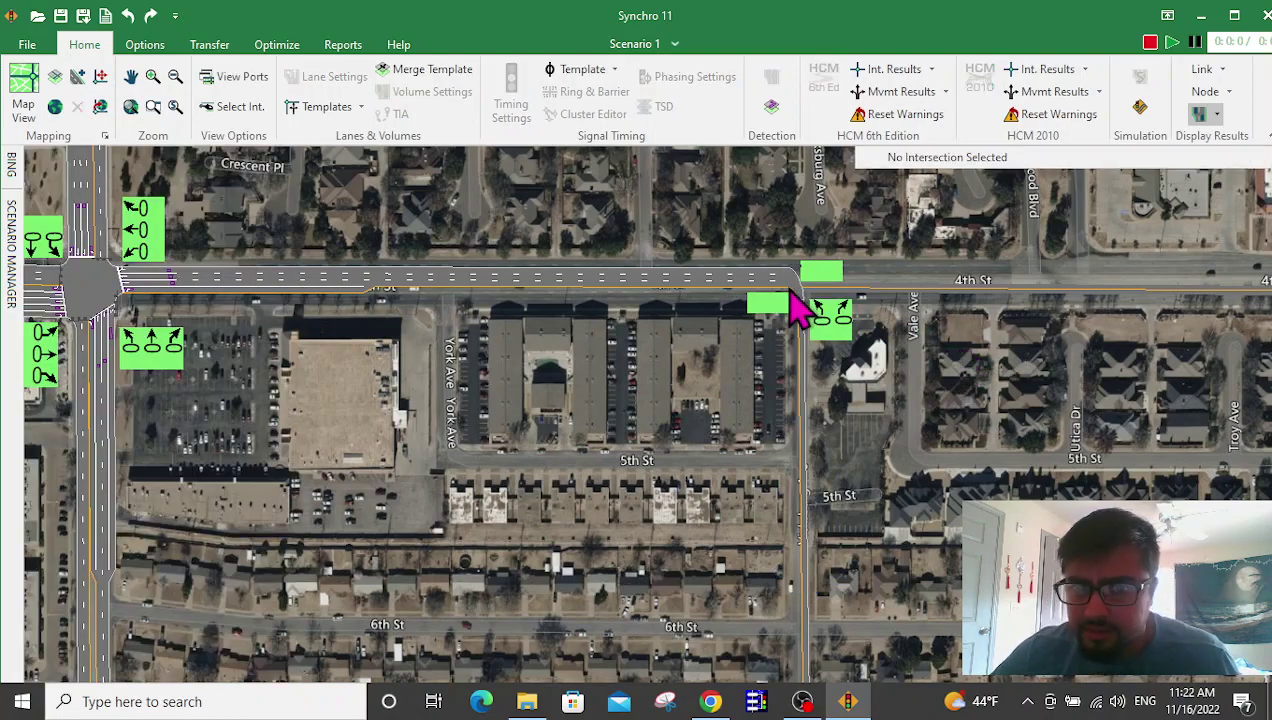
Assign three through lanes with a shared right turn to the eastbound 4th St approach at the T-intersection.
left_click(715, 295)
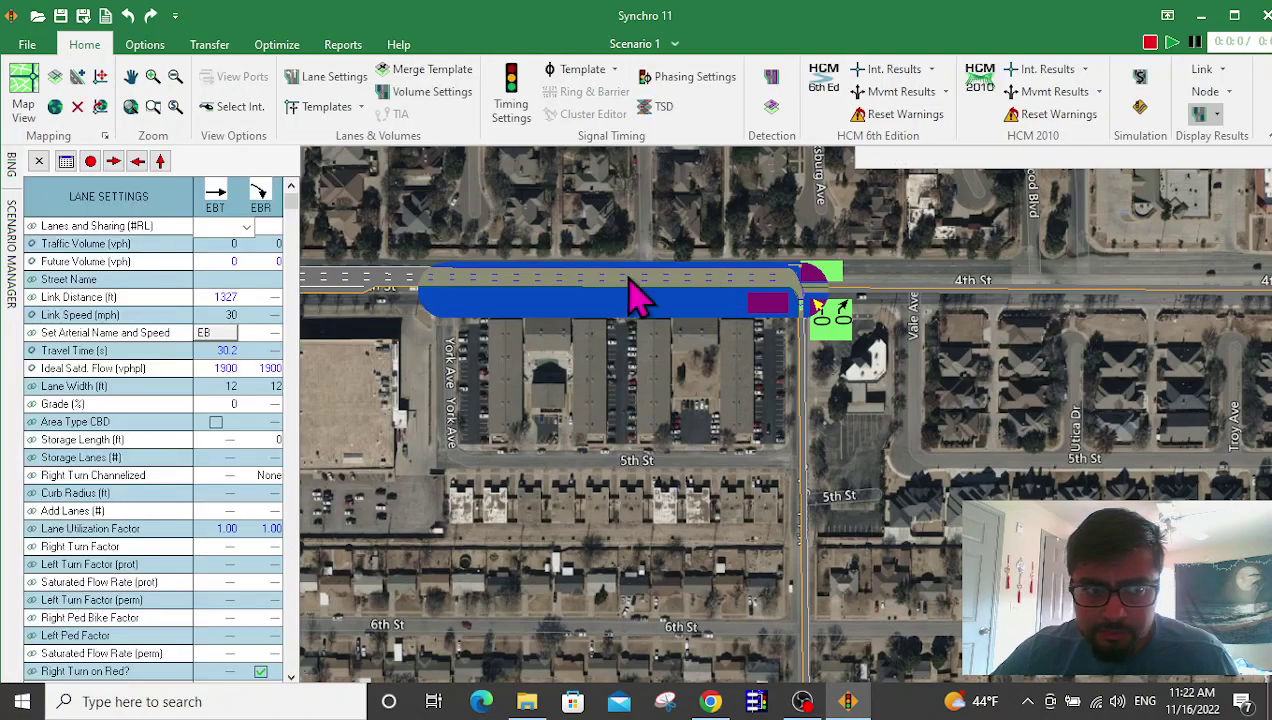
left_click(247, 229)
left_click(258, 366)
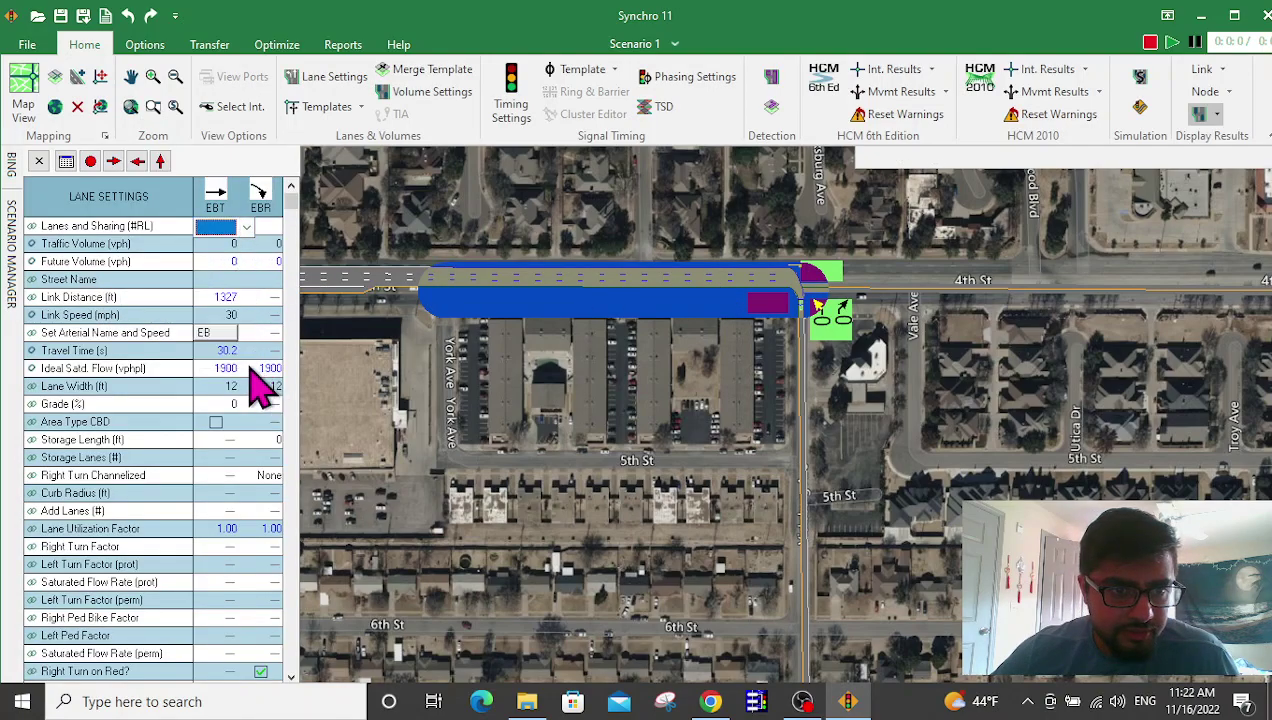
left_click(247, 229)
left_click(247, 357)
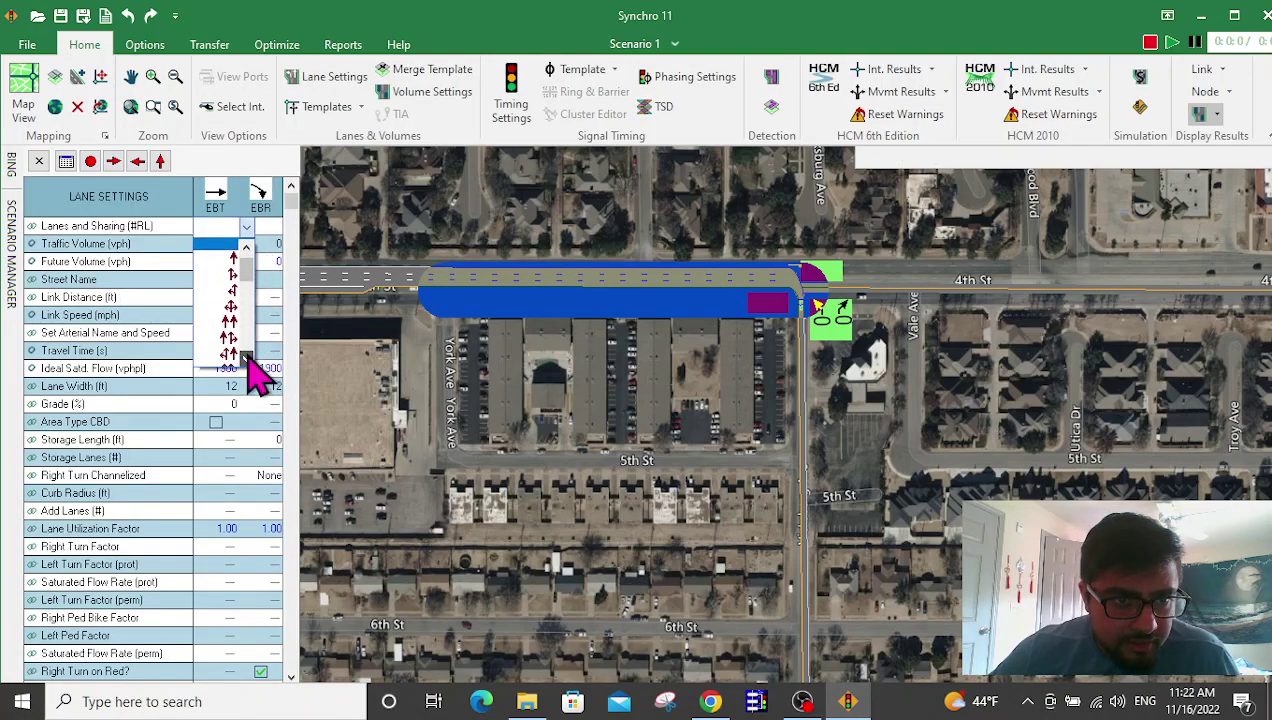
left_click(247, 357)
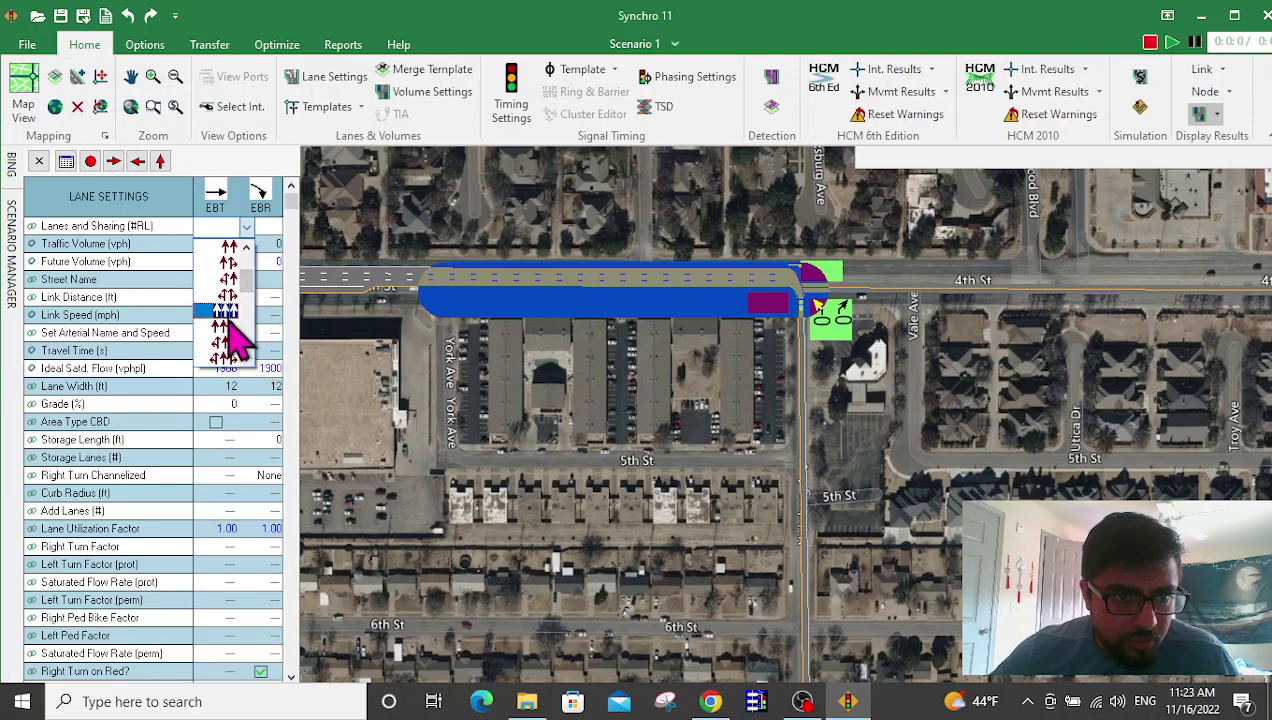
left_click(226, 326)
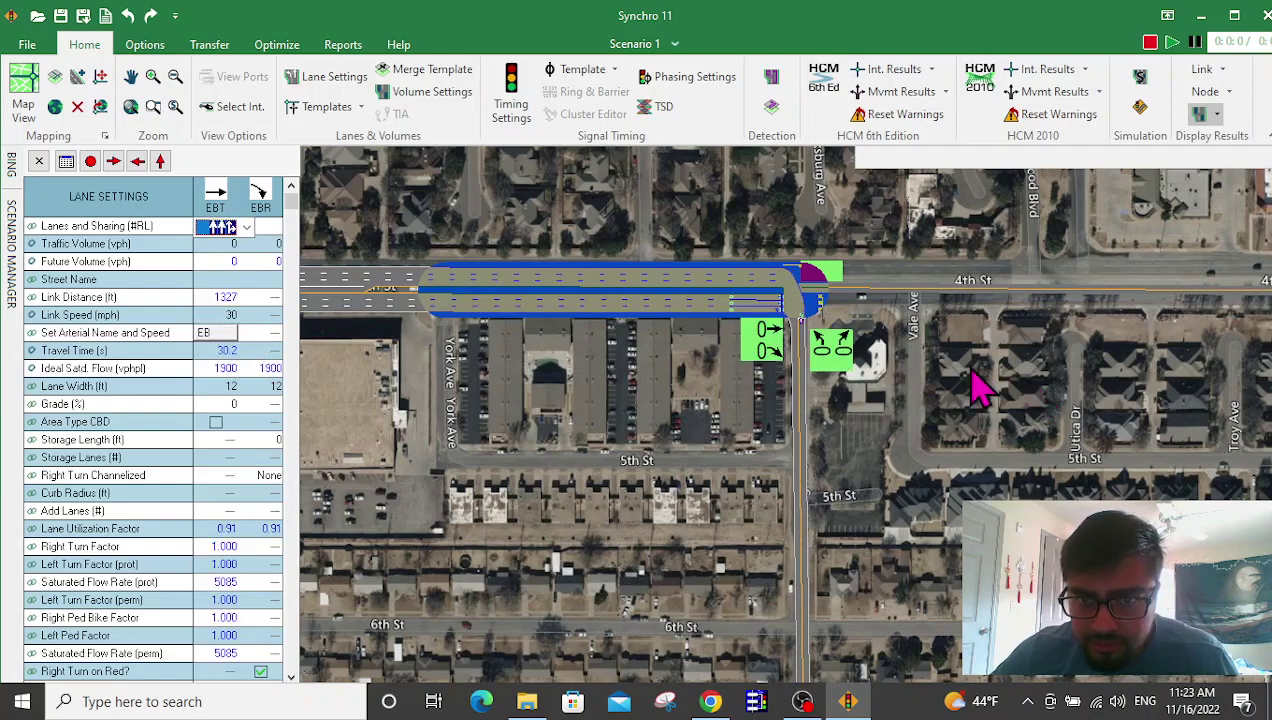
left_click(978, 388)
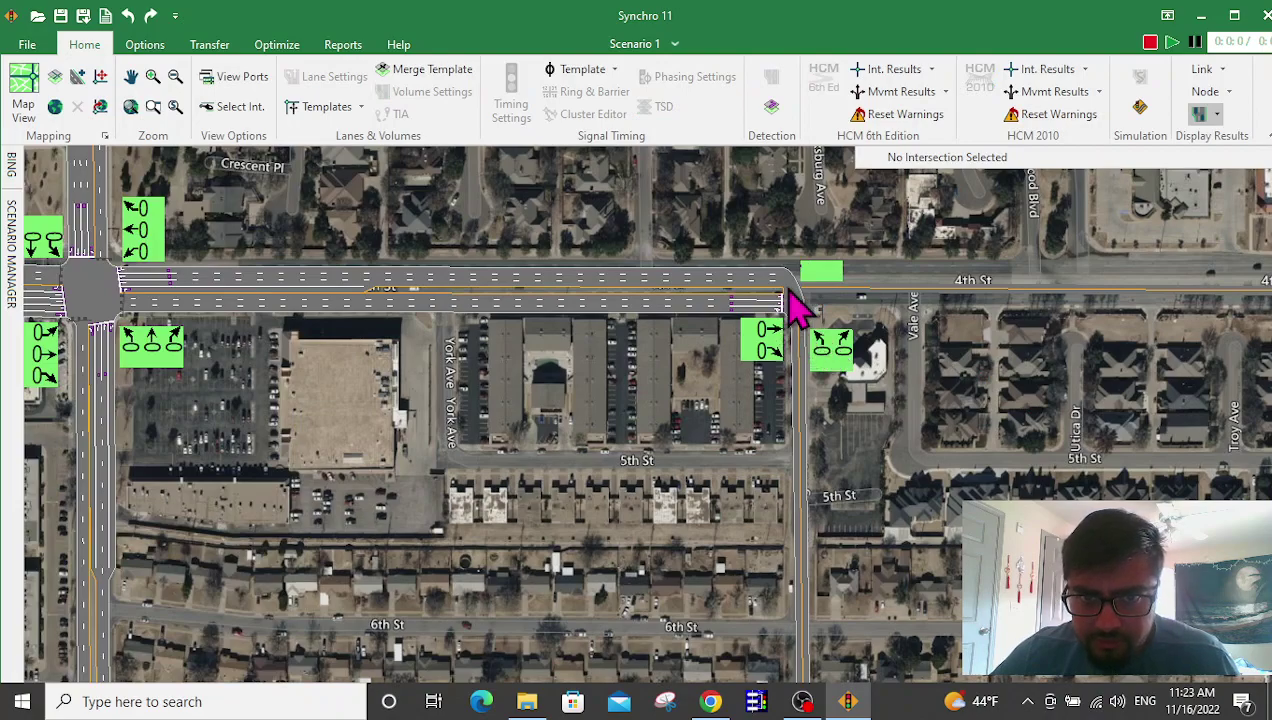
Assign one left-turn lane and three through lanes to the westbound 4th St approach at the T-intersection.
left_click(870, 299)
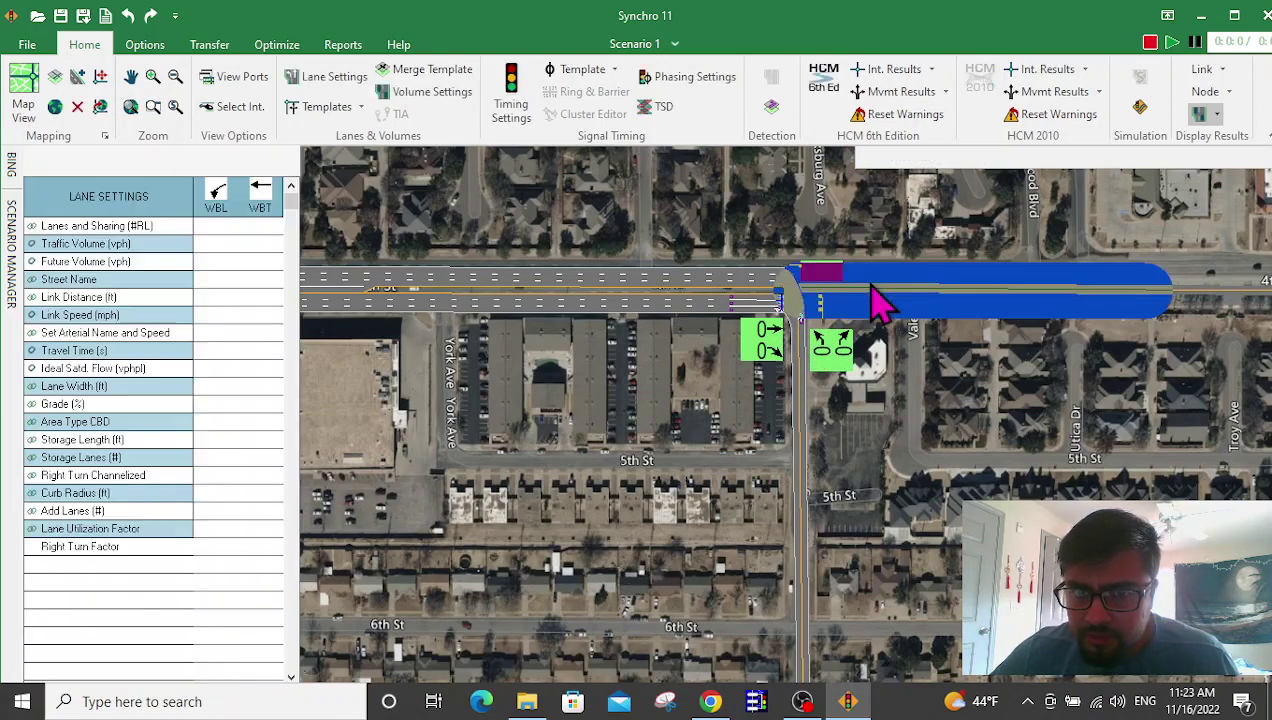
left_click(214, 228)
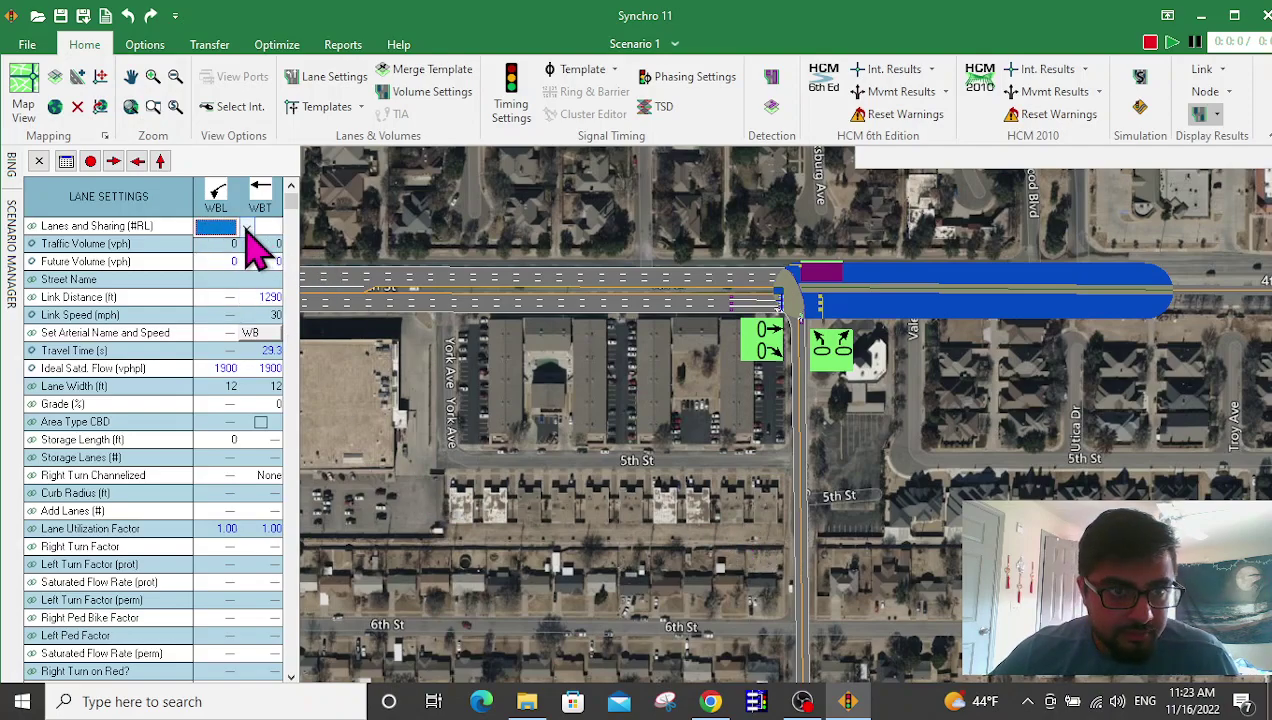
left_click(247, 228)
left_click(230, 278)
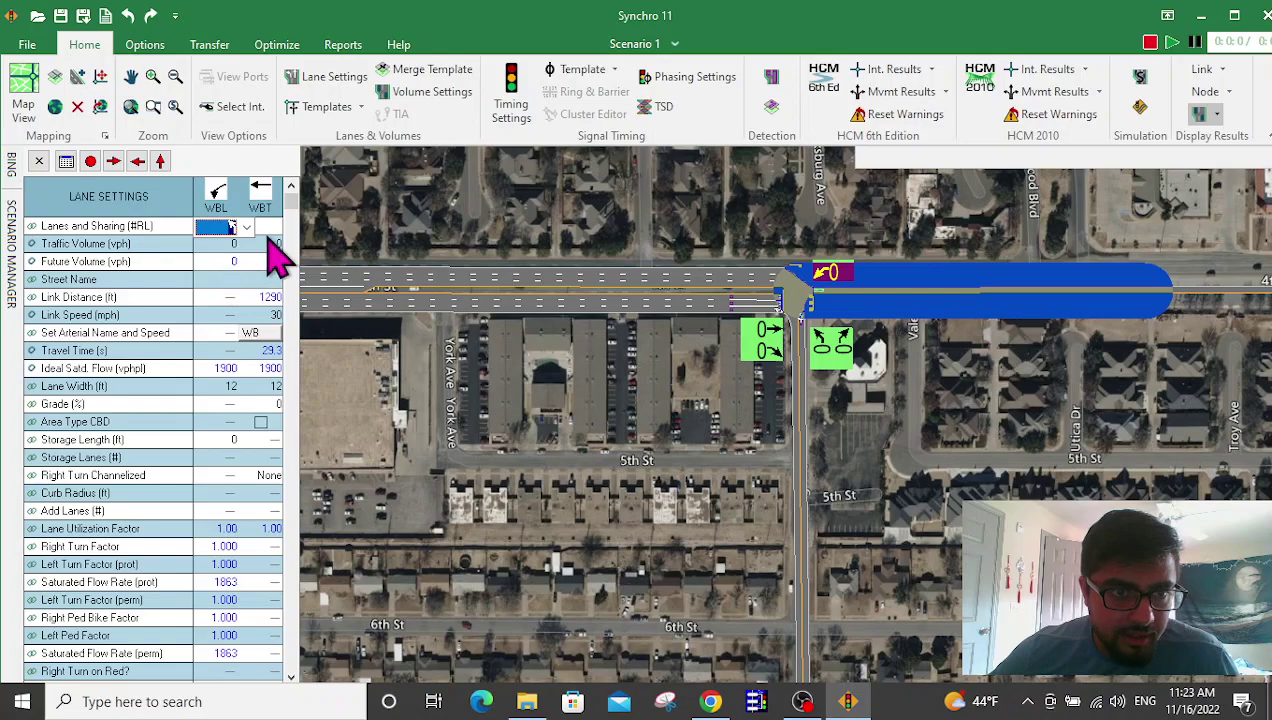
left_click(268, 230)
left_click(277, 229)
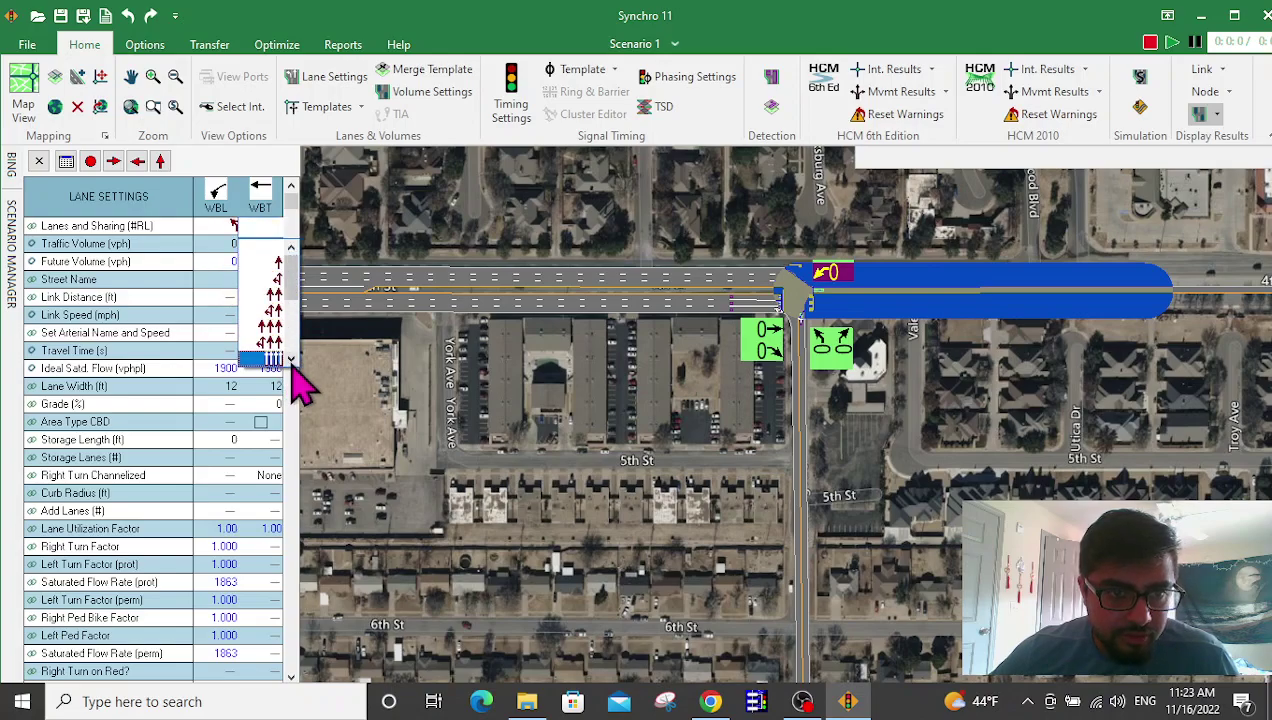
left_click(272, 340)
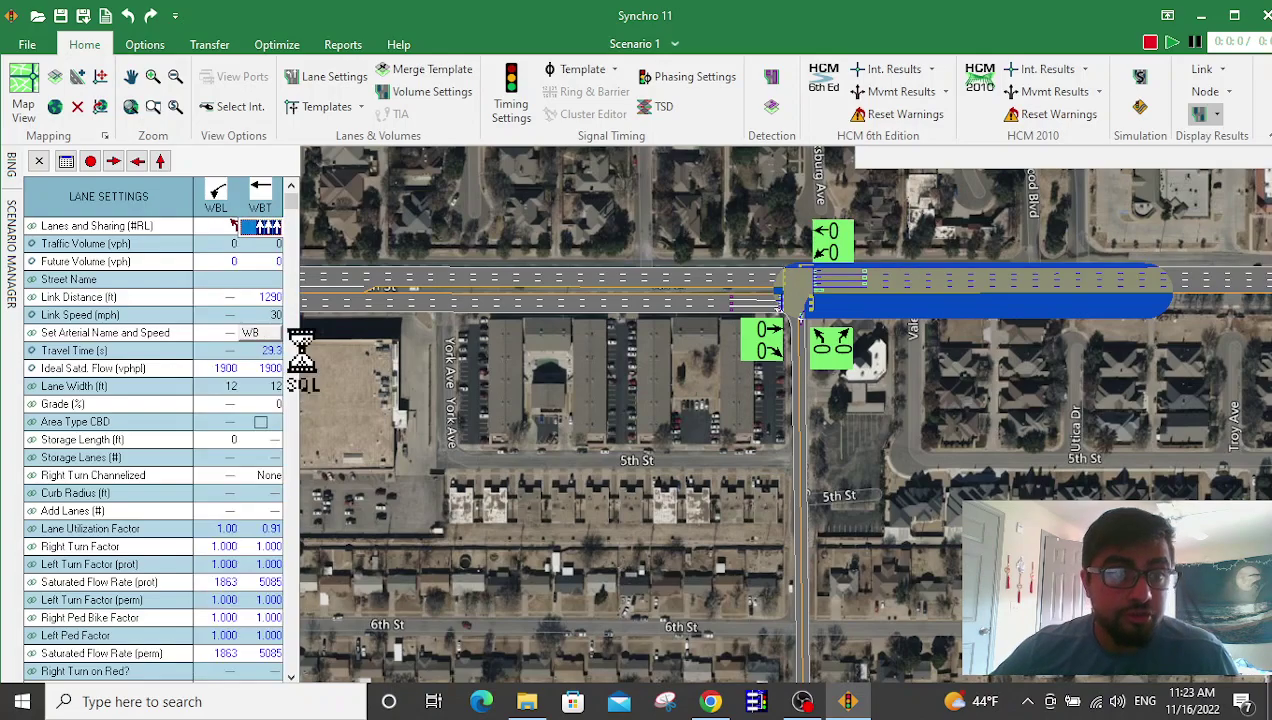
left_click(950, 415)
scroll(840, 318, "up", 1)
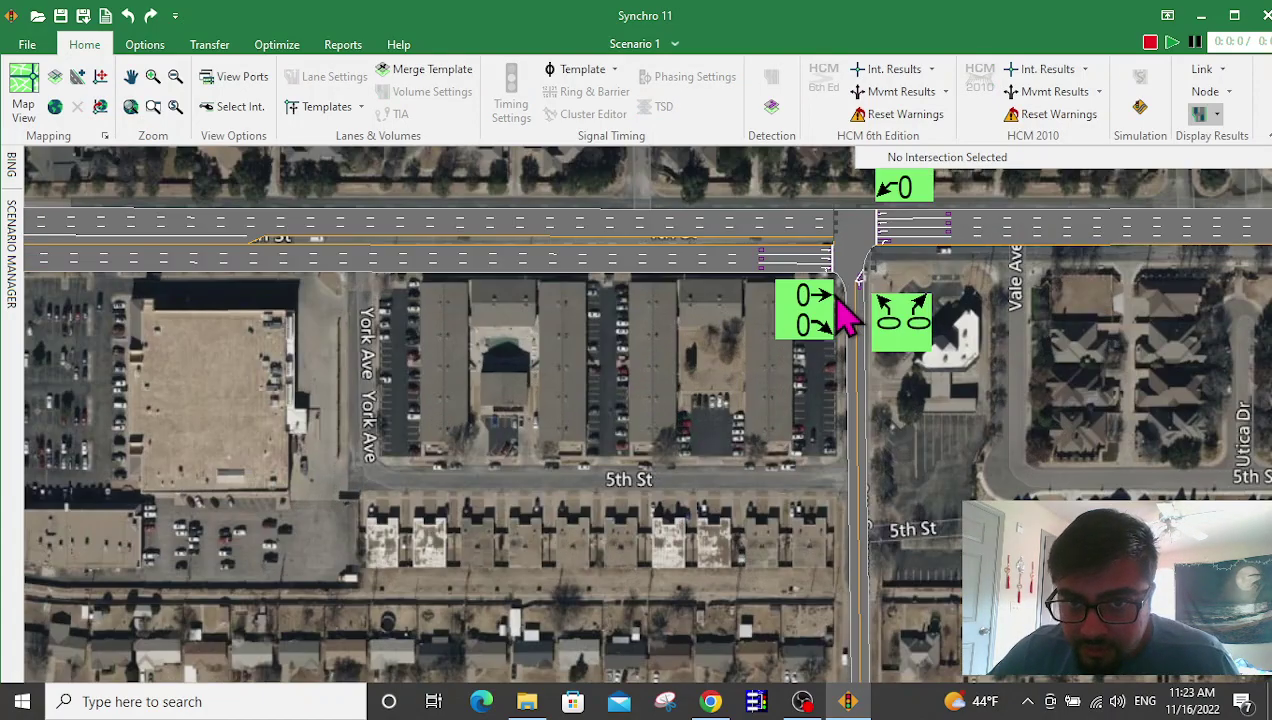
middle_click_drag(705, 485, 622, 405)
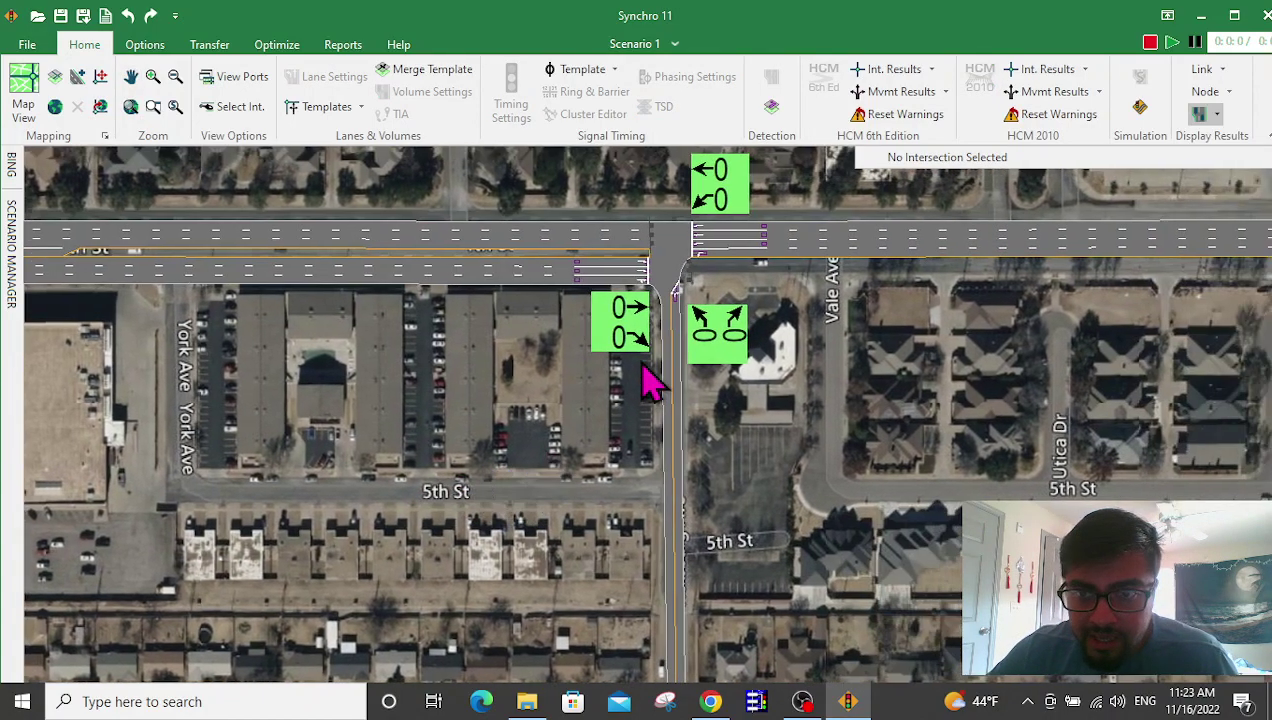
Set the westbound left-turn storage length to 450 ft at the 4th St T-intersection west of Vale Ave.
left_click(770, 275)
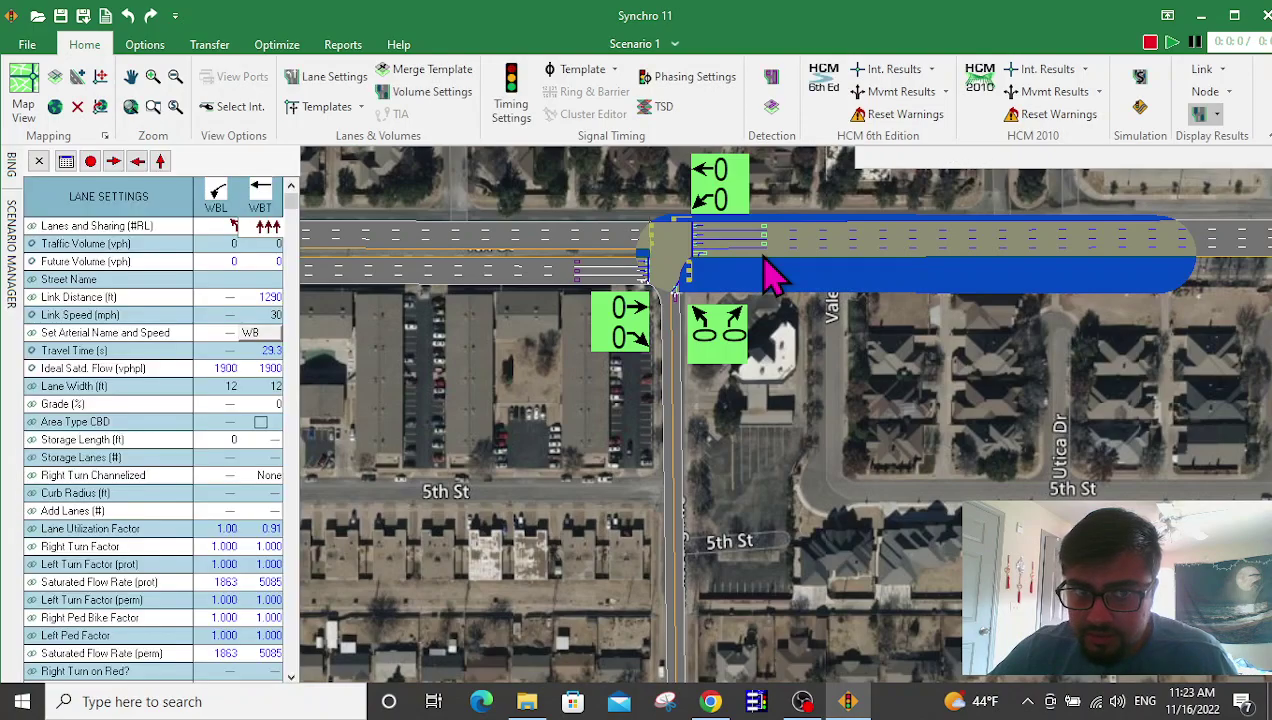
left_click(222, 441)
type("450")
key("Return")
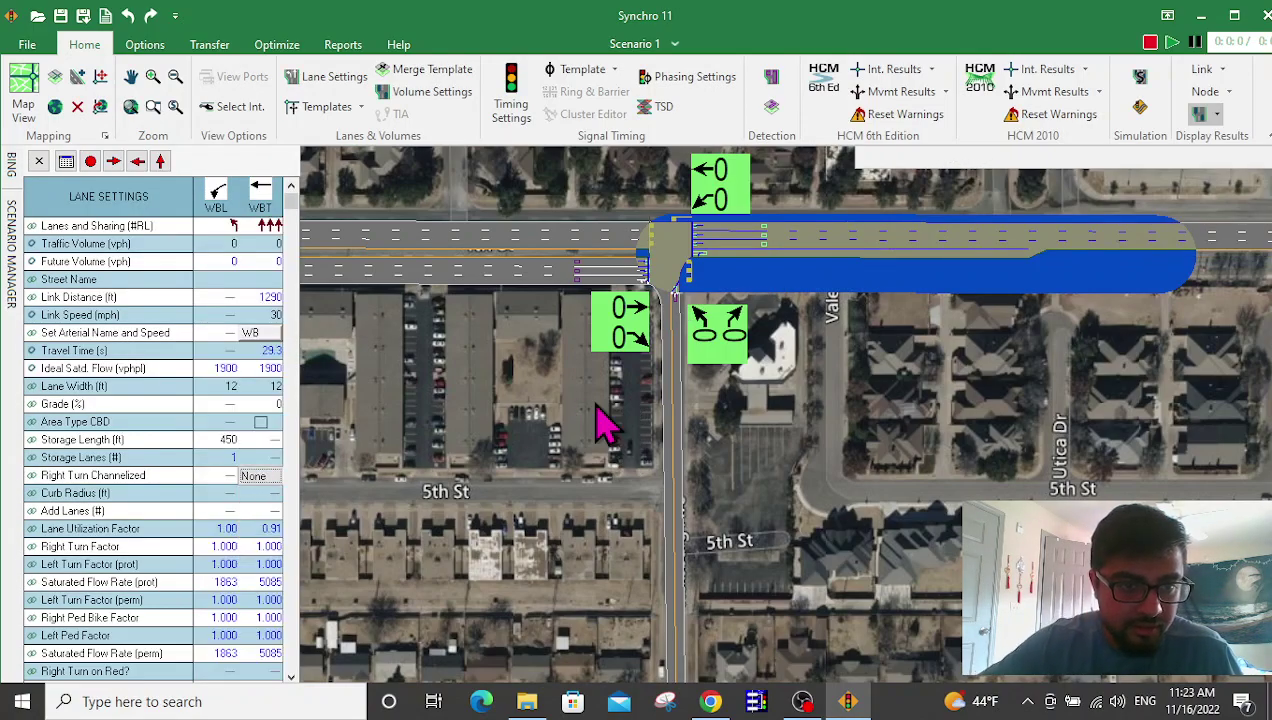
left_click(38, 161)
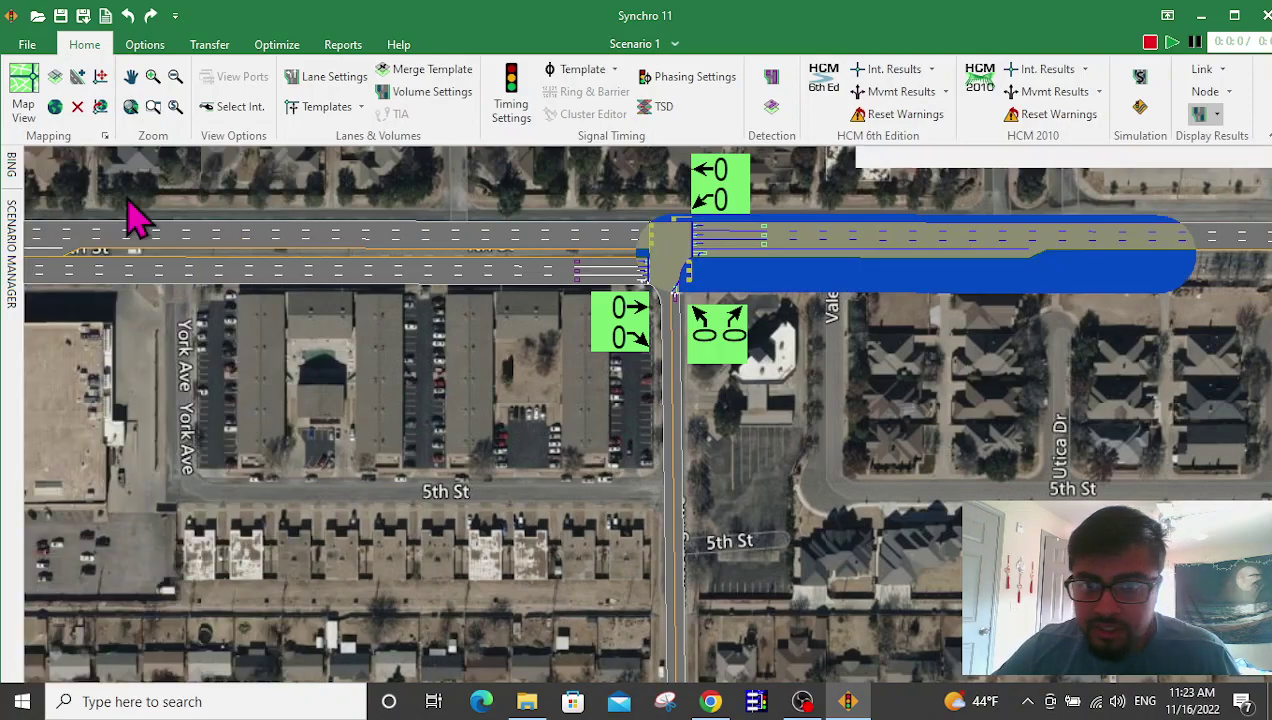
left_click(820, 362)
Switch to Google Earth, re-examine the 4th St lanes around the T-intersection west of Vale Ave, and return to Synchro.
scroll(697, 333, "down", 2)
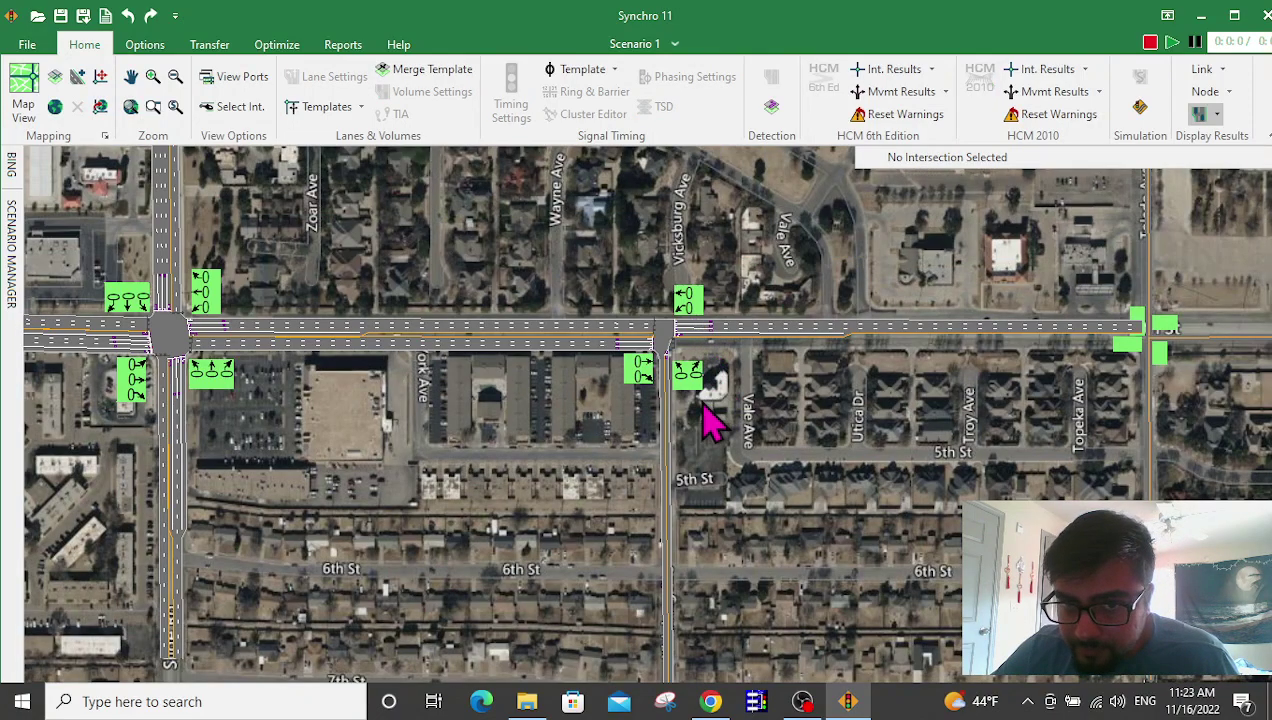
scroll(622, 400, "up", 1)
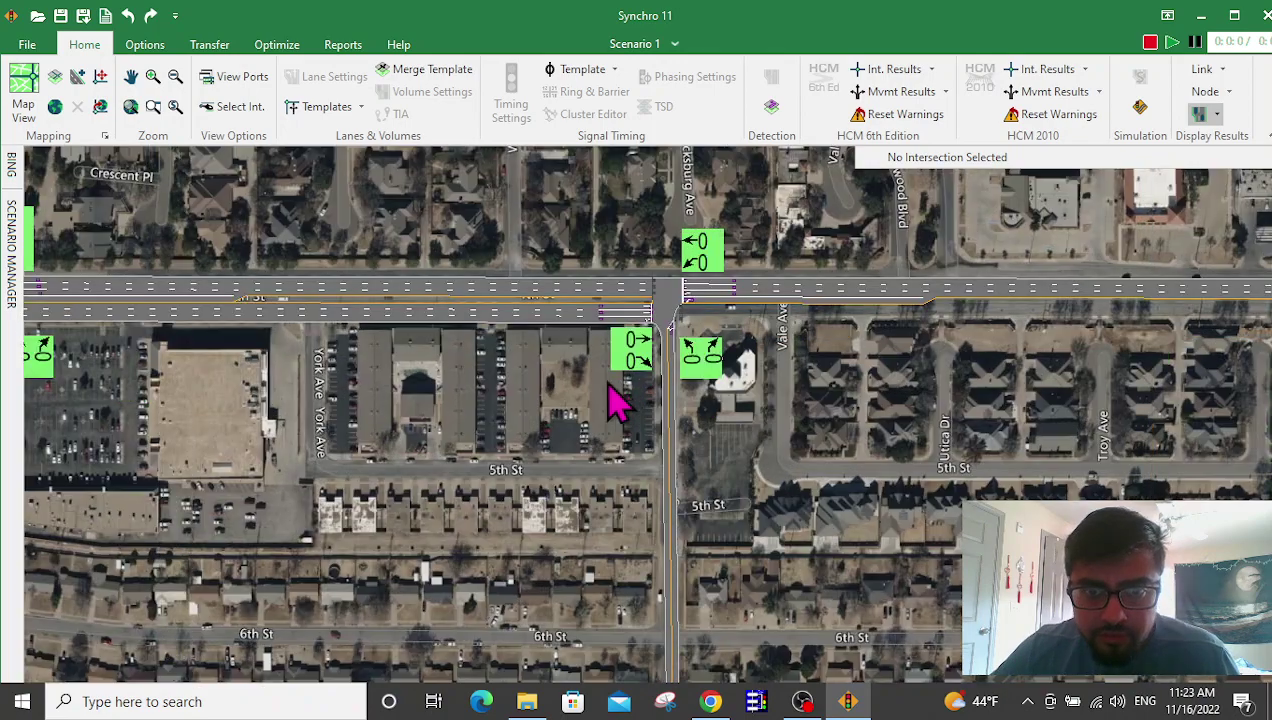
left_click(711, 701)
left_click_drag(667, 346, 460, 386)
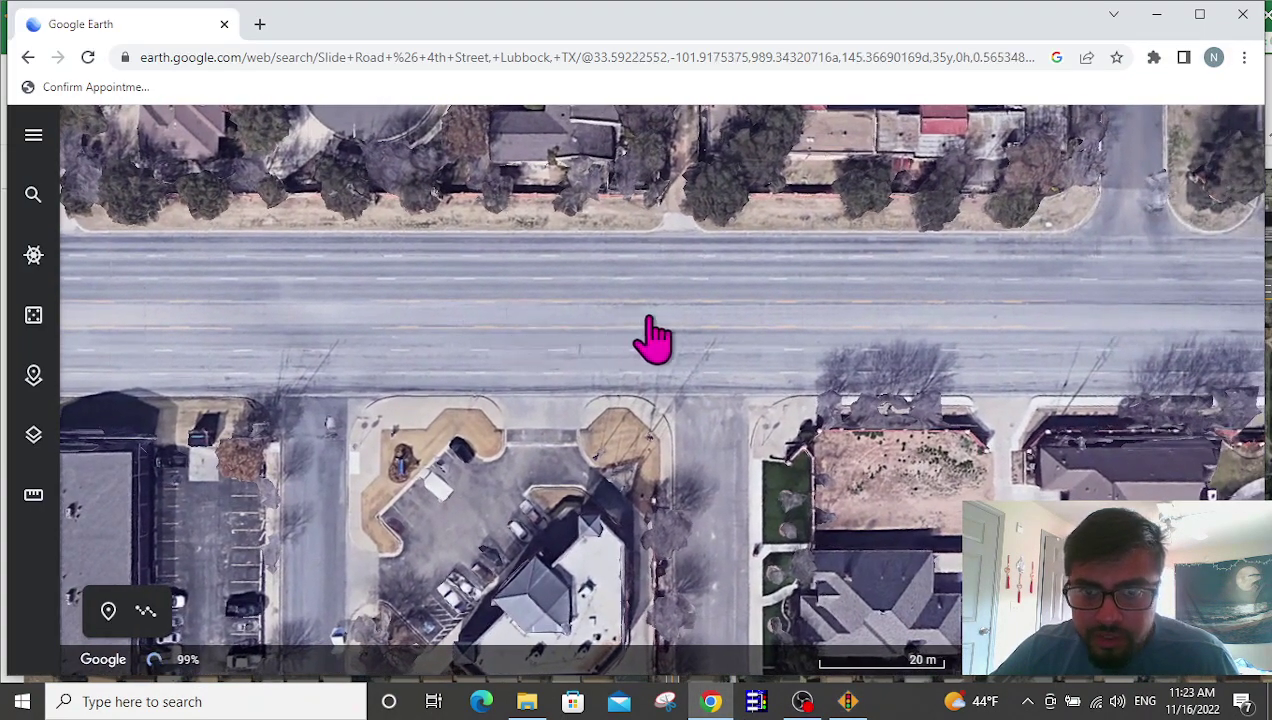
left_click_drag(327, 414, 693, 369)
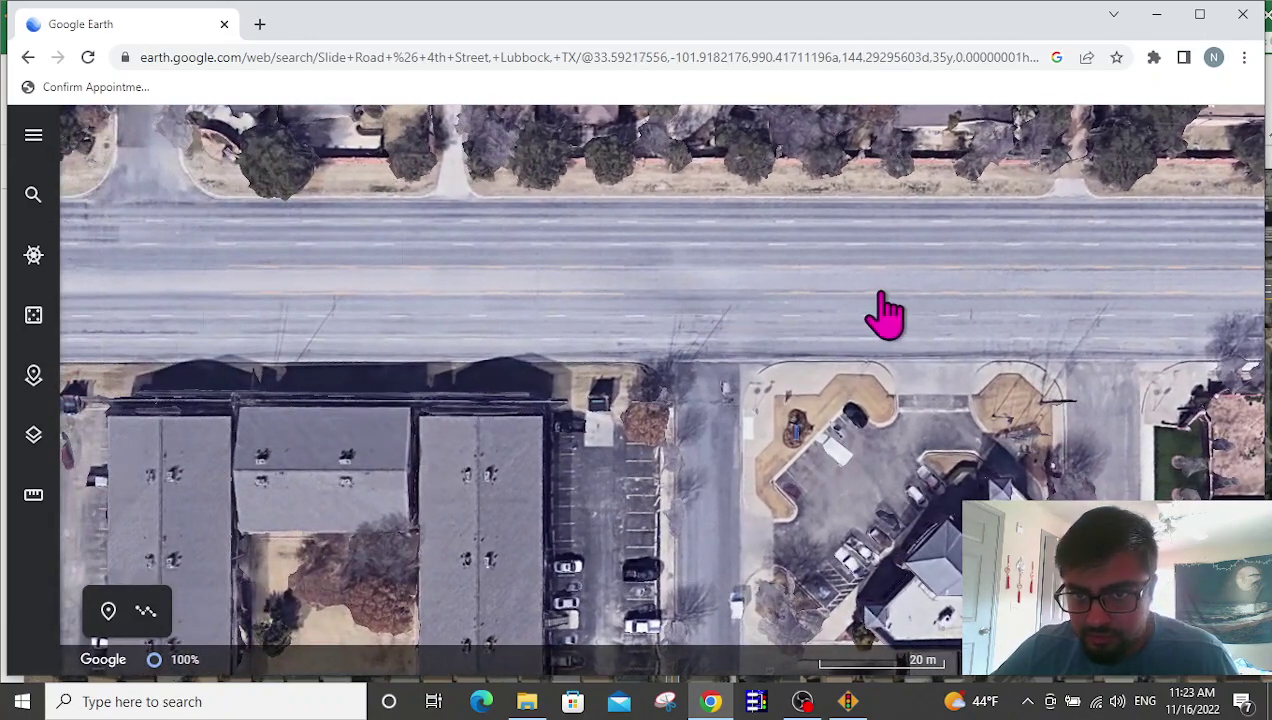
left_click(848, 701)
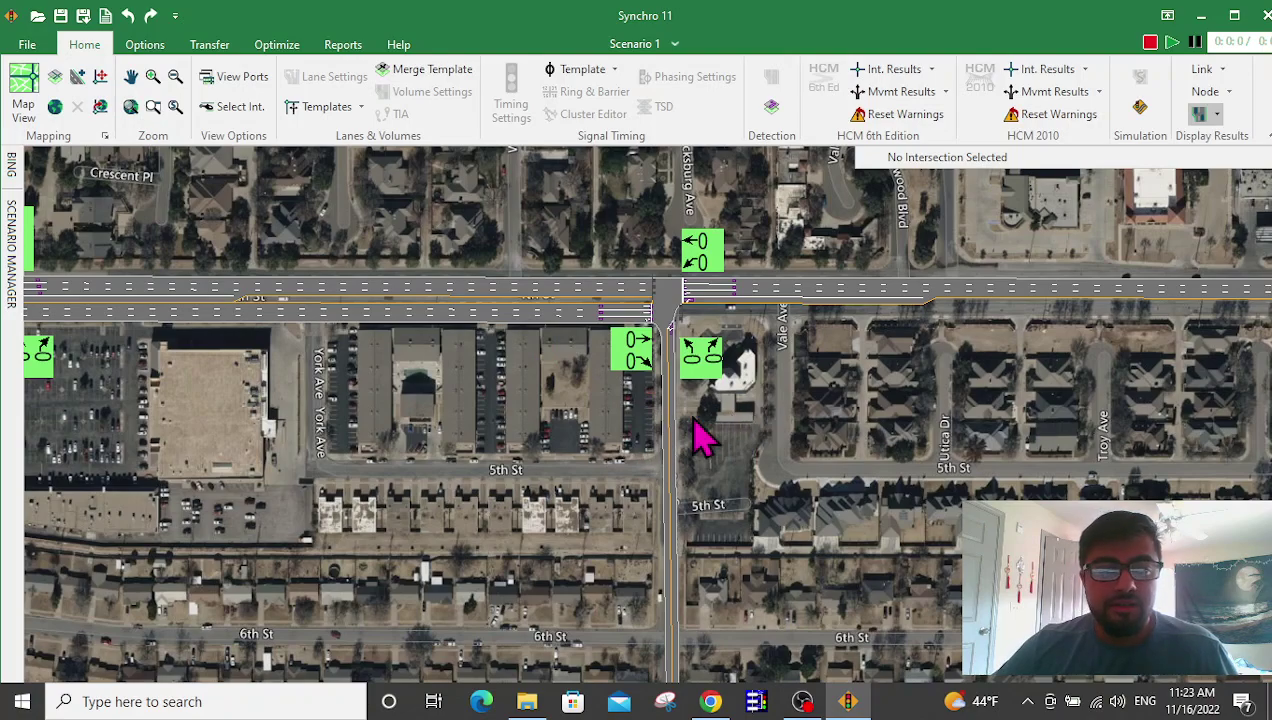
Locate the Toledo Ave intersection on the Synchro map and examine its northbound approach lanes in Google Earth.
middle_click_drag(760, 415, 650, 420)
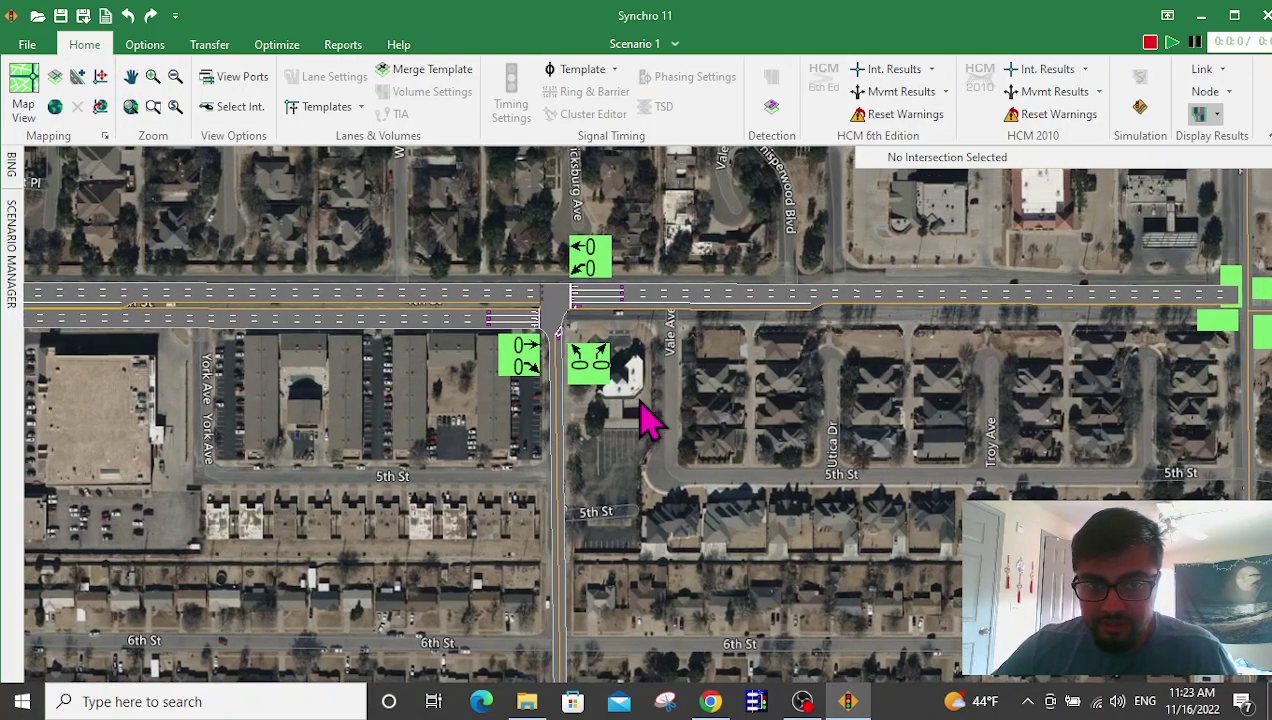
middle_click_drag(960, 420, 537, 405)
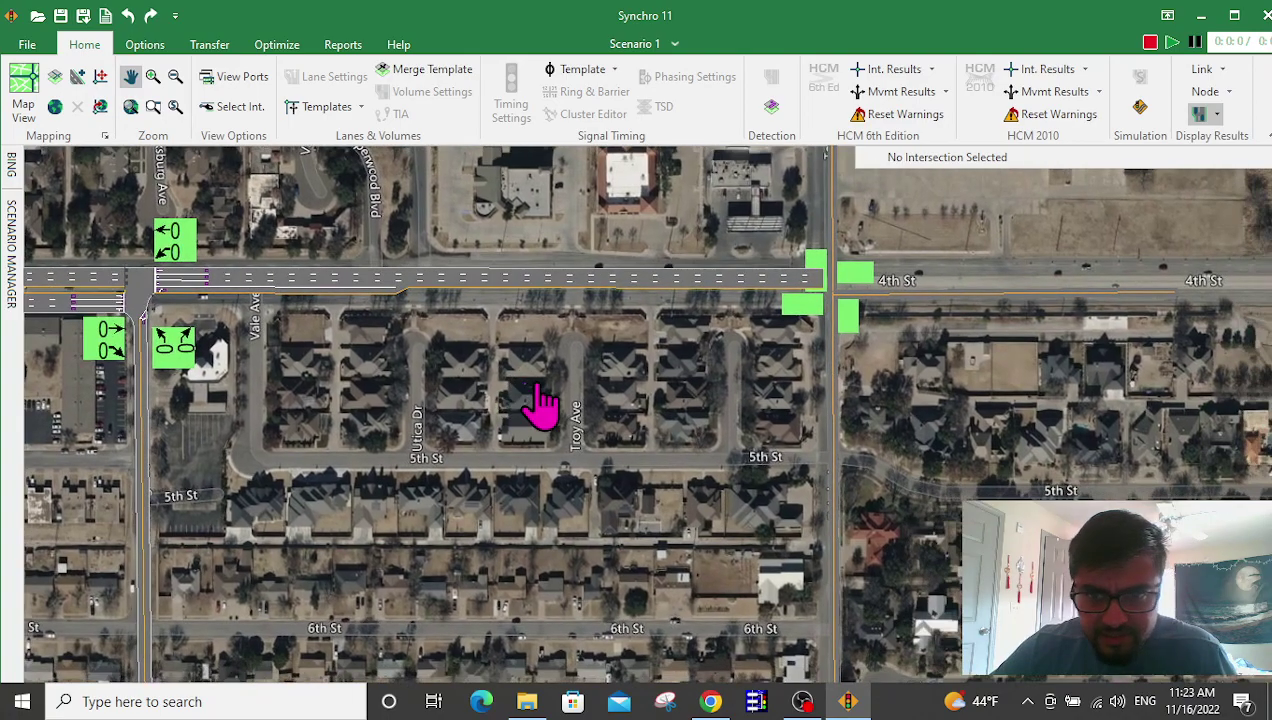
left_click(710, 701)
scroll(488, 377, "down", 5)
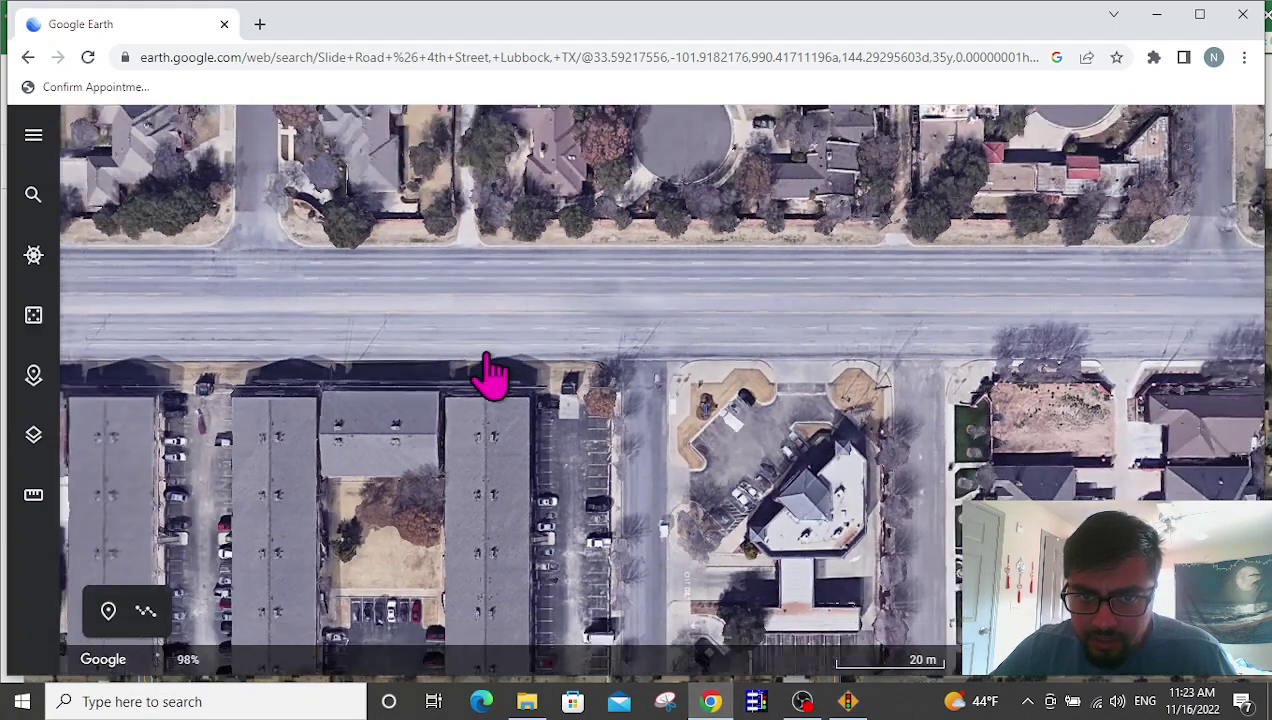
left_click_drag(931, 392, 929, 625, "shift")
left_click_drag(852, 332, 488, 350)
scroll(681, 284, "up", 5)
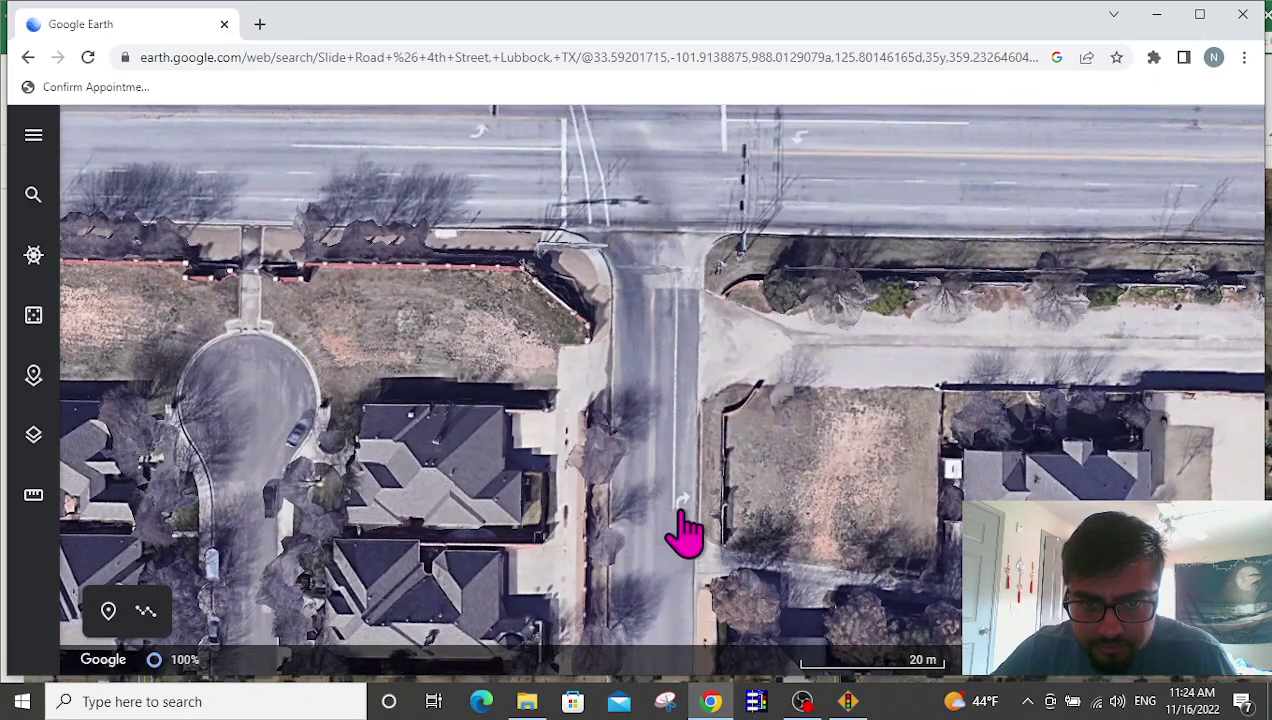
left_click_drag(656, 345, 665, 435)
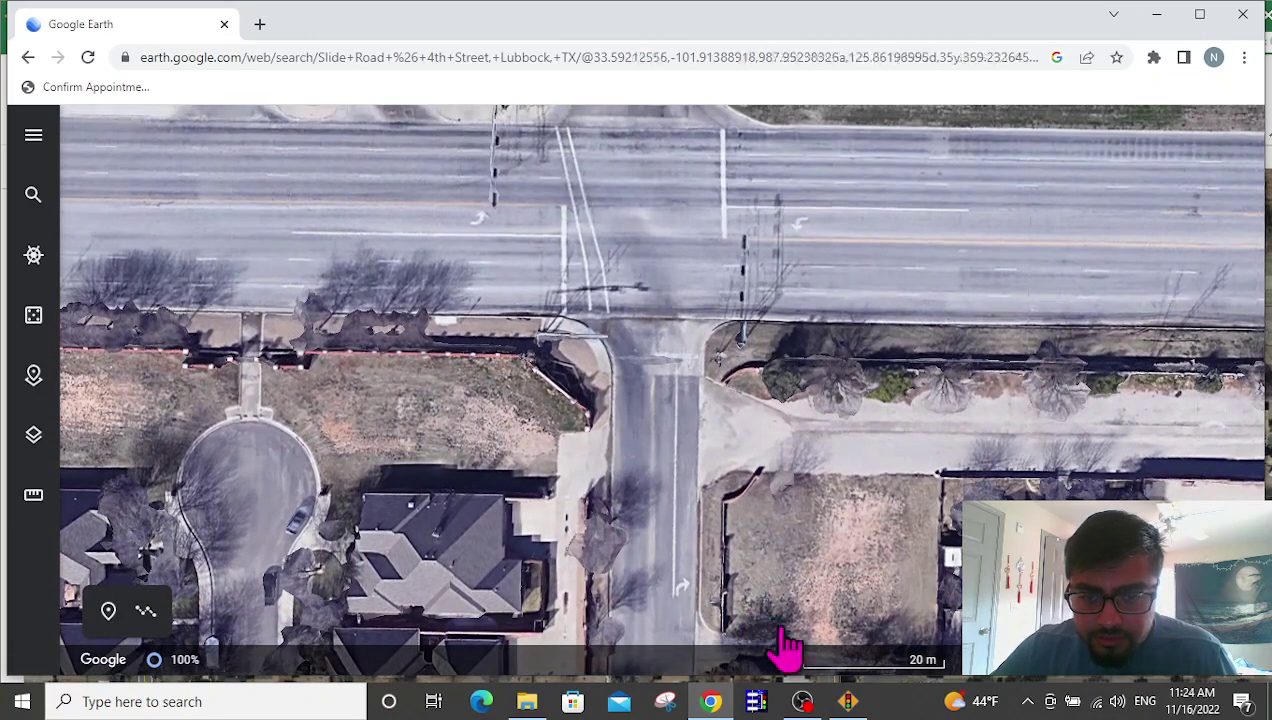
In Synchro, assign one shared left-through lane and one right-turn lane to the northbound Toledo Ave approach at 4th St.
left_click(847, 703)
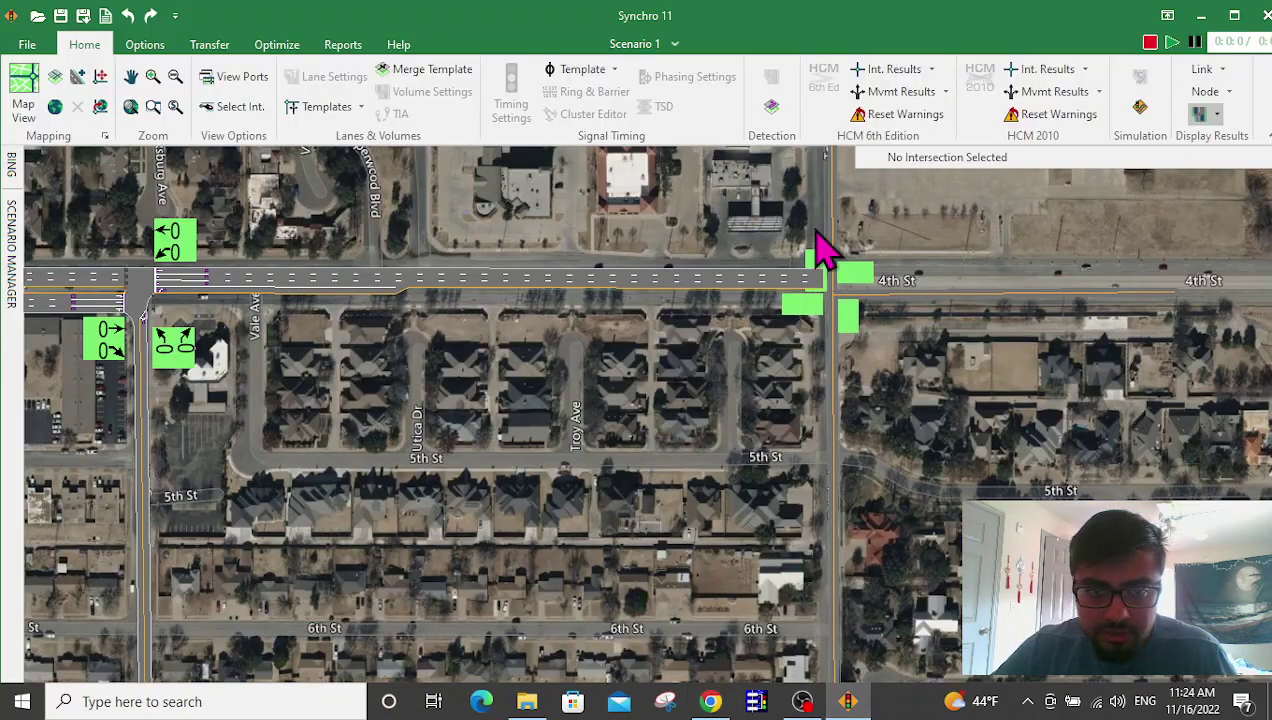
double_click(832, 334)
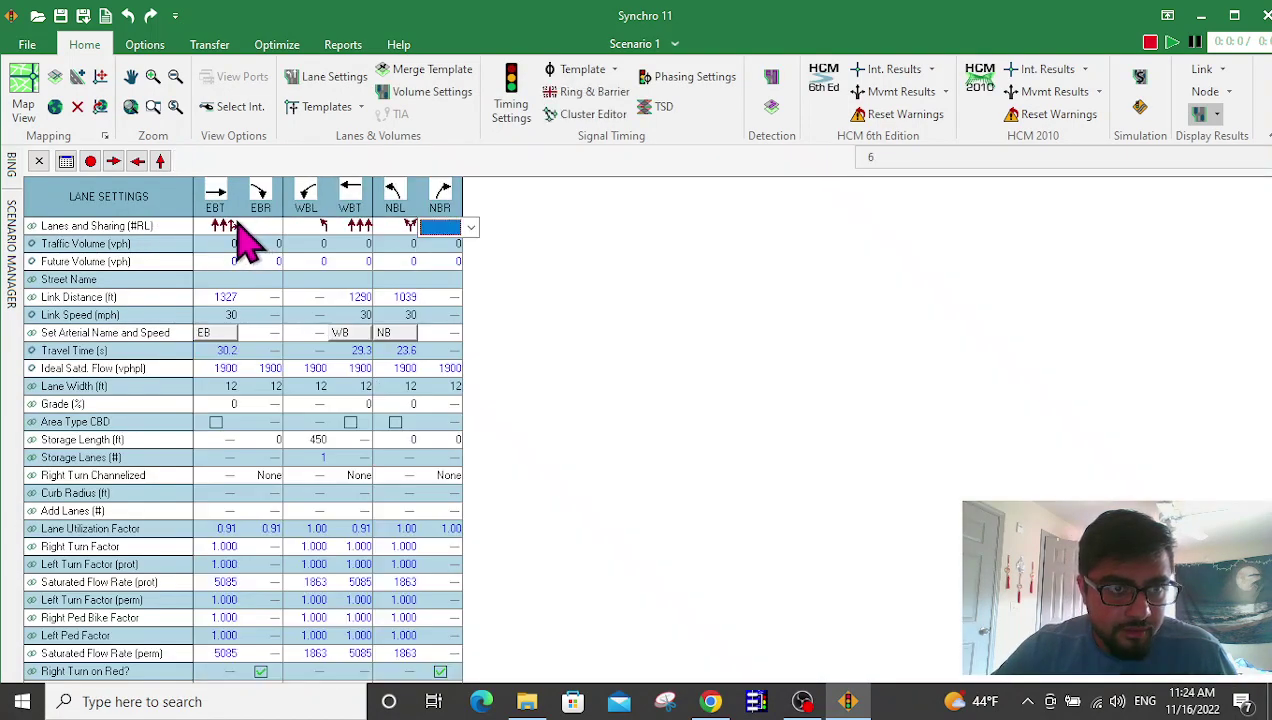
left_click(38, 161)
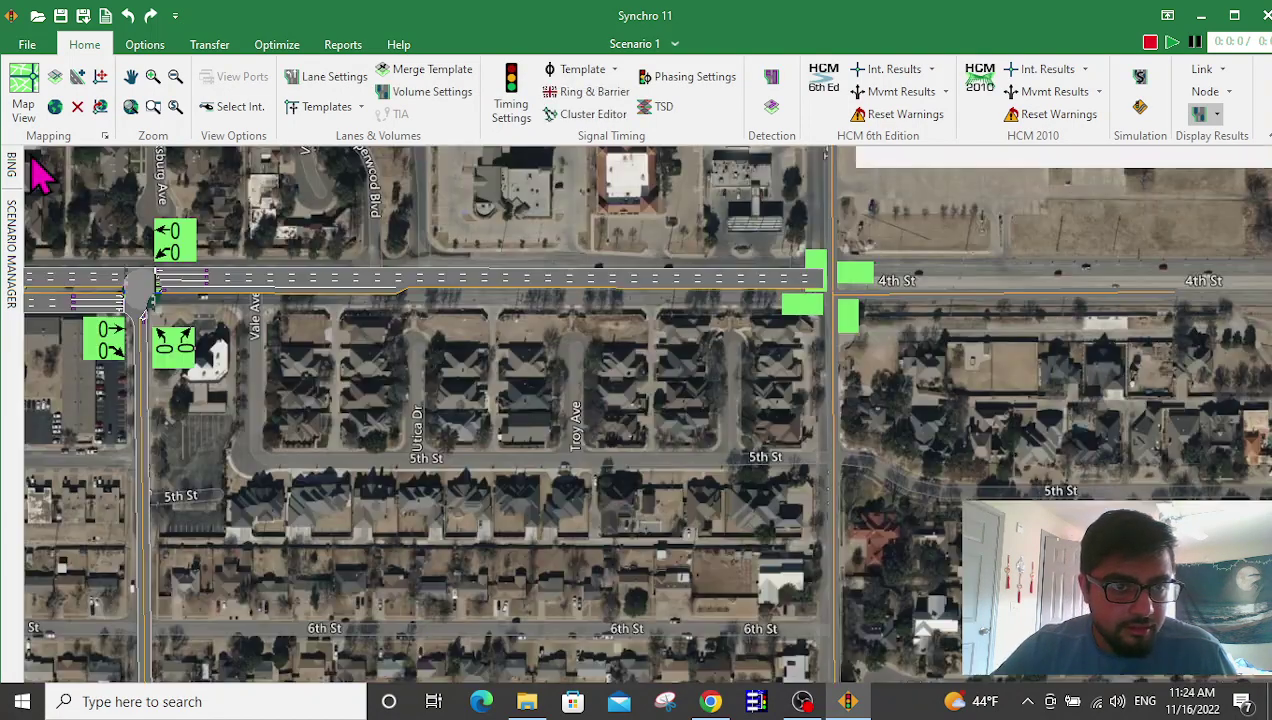
double_click(830, 340)
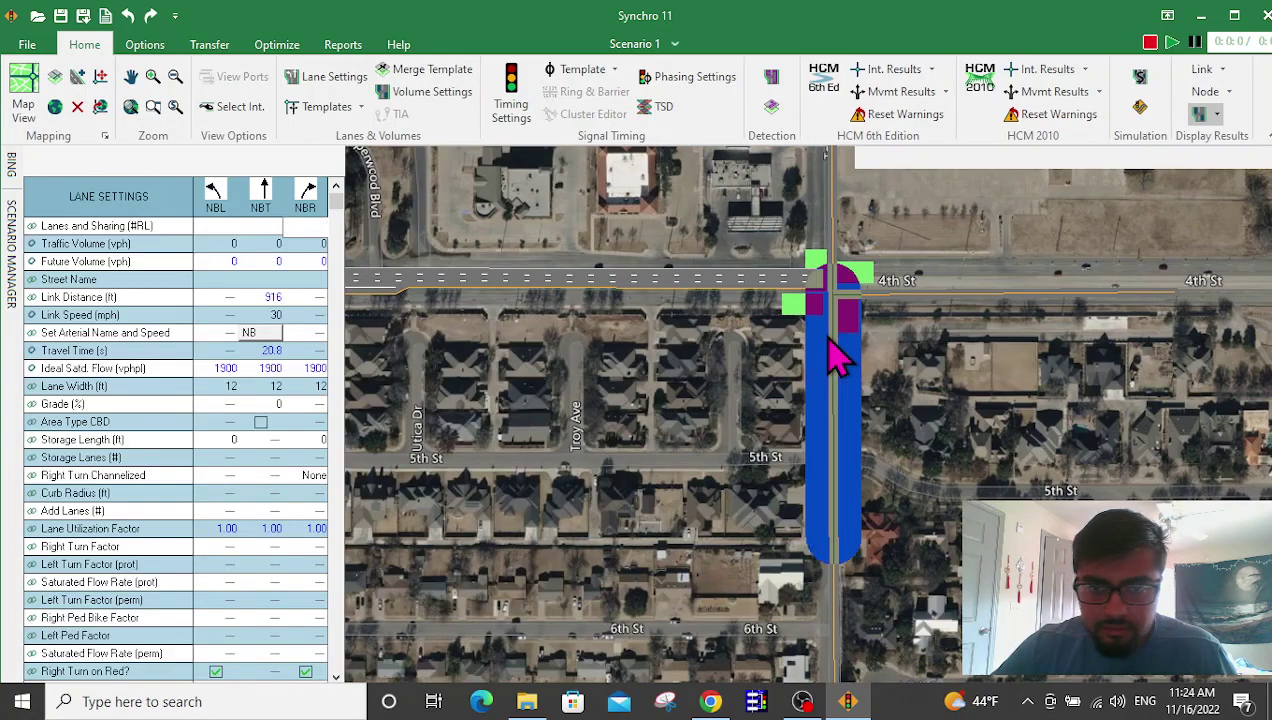
left_click(291, 228)
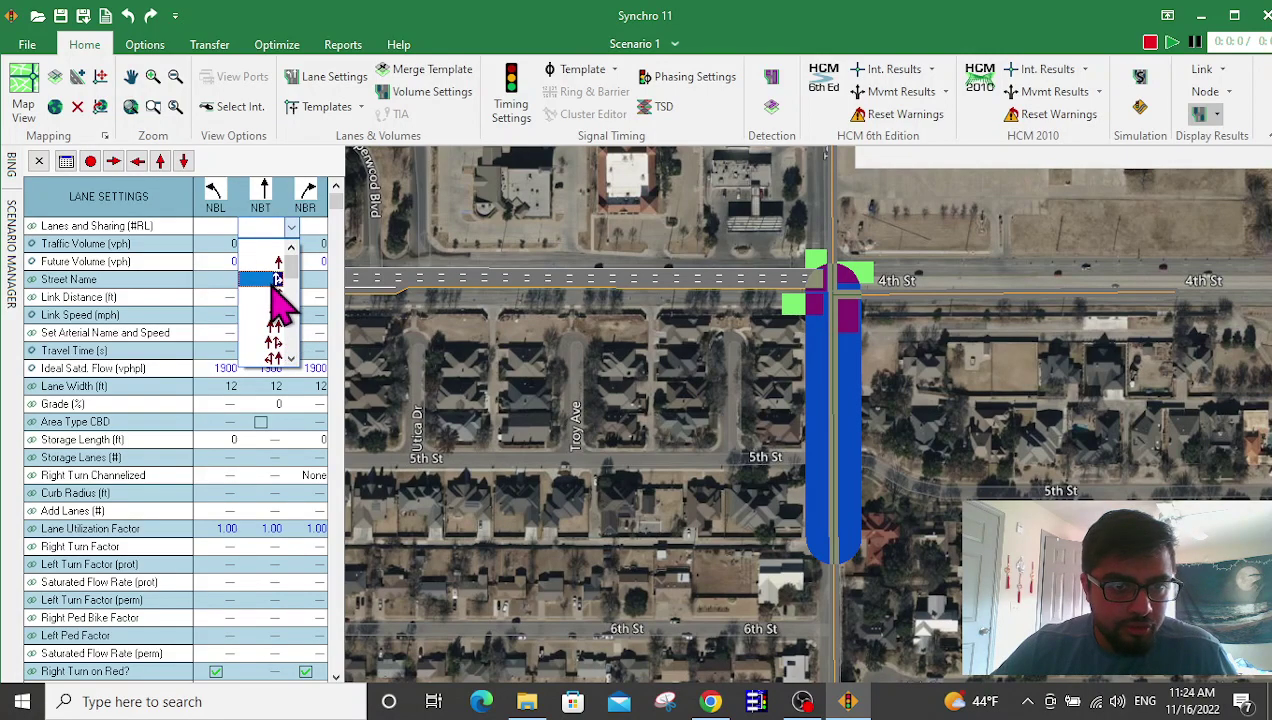
left_click(275, 312)
left_click(314, 228)
left_click(320, 228)
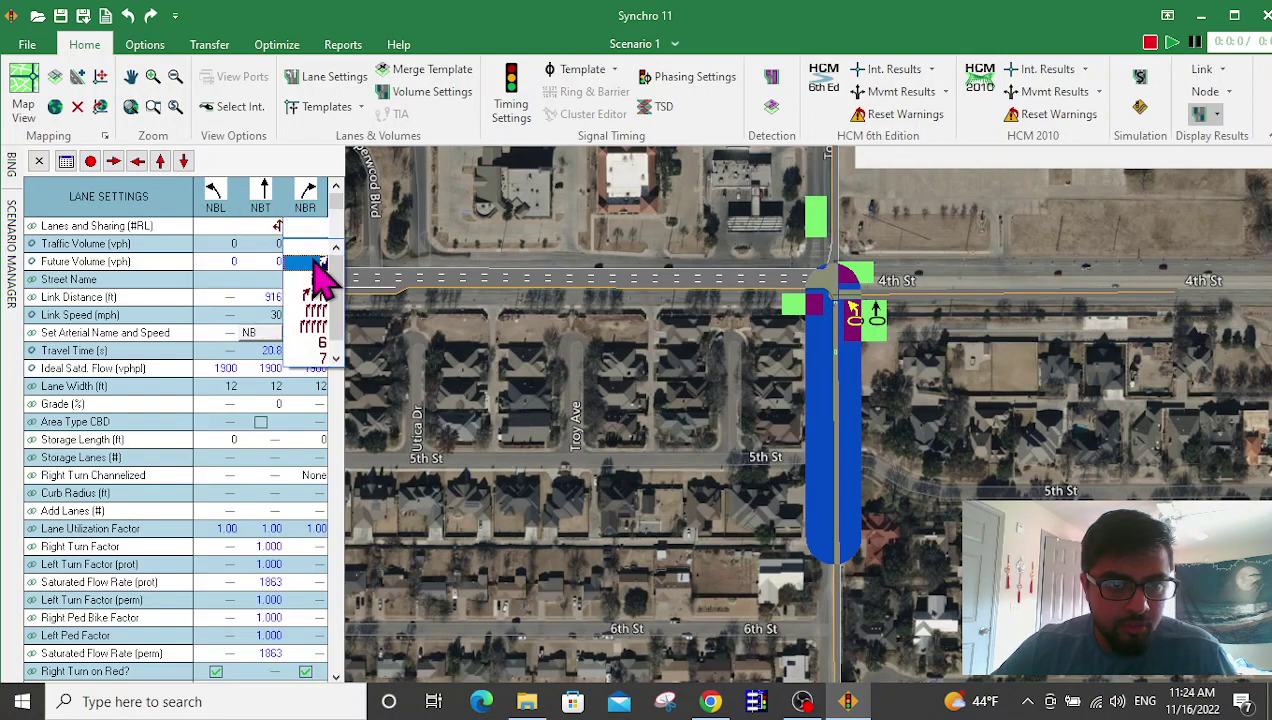
left_click(320, 283)
left_click(1010, 425)
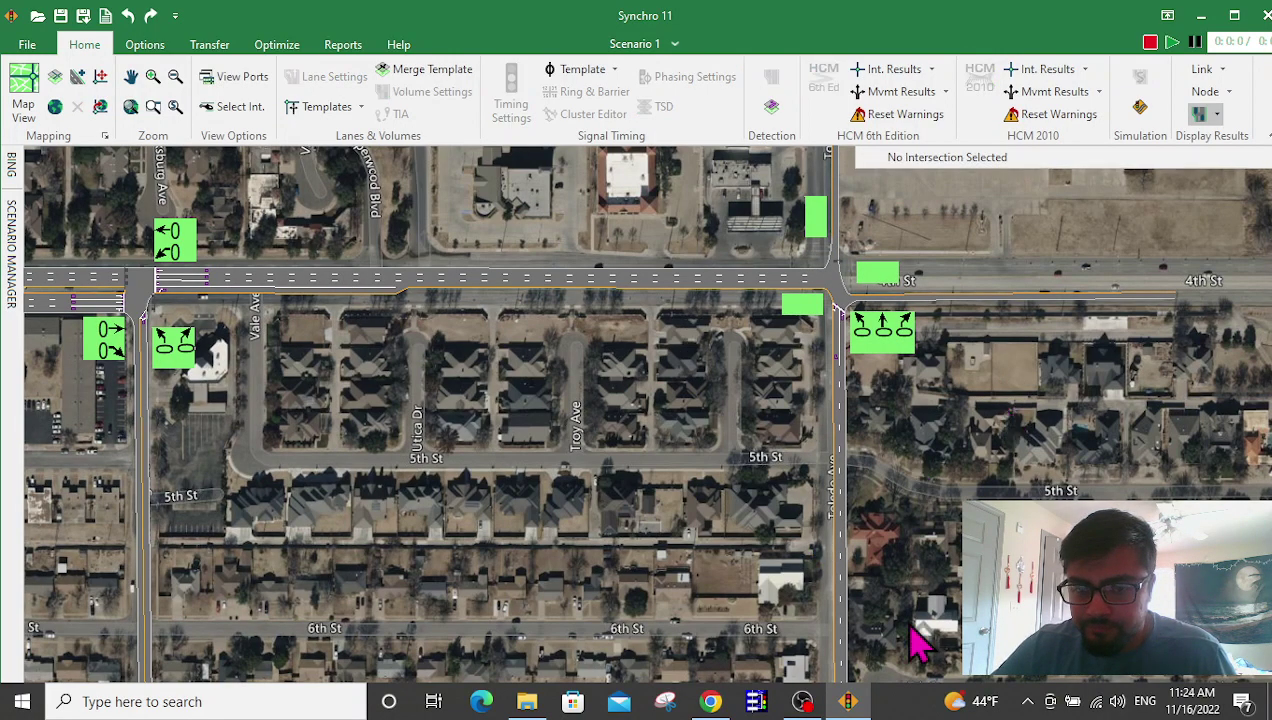
Check the lanes of the westbound 4th St approach at Toledo Ave in Google Earth and return to Synchro.
left_click(708, 700)
scroll(670, 553, "up", 3)
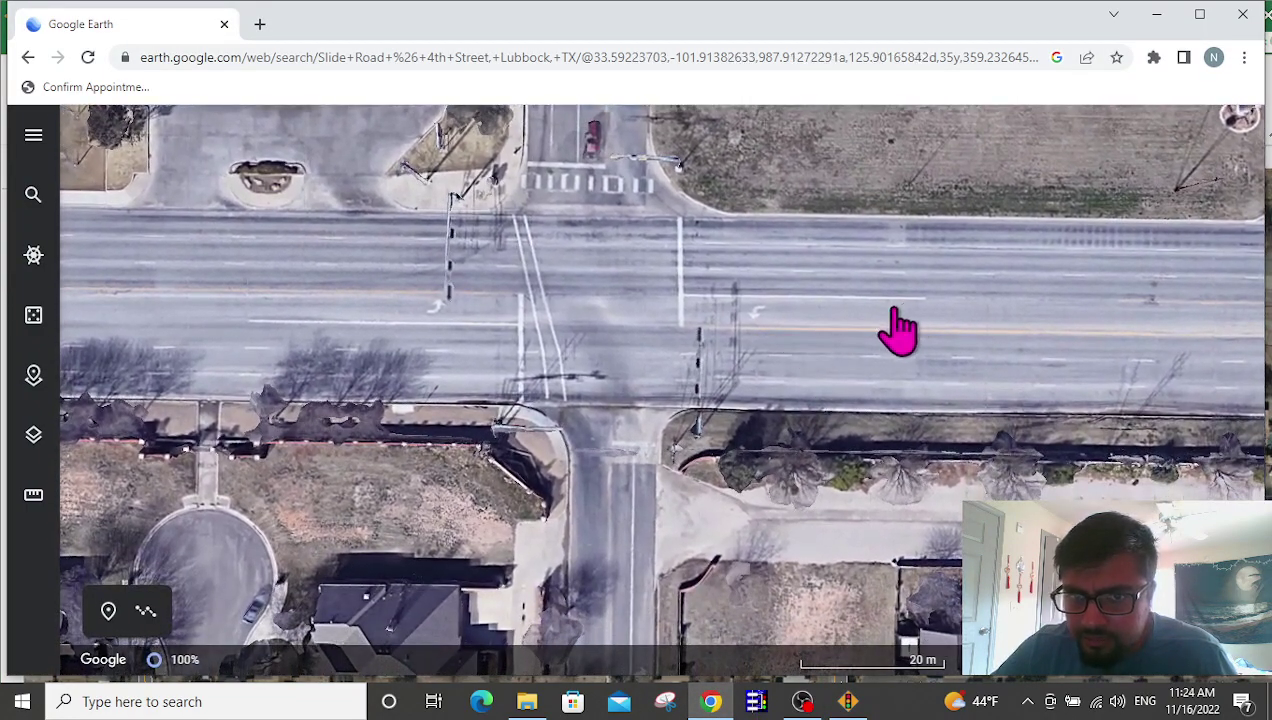
left_click(710, 700)
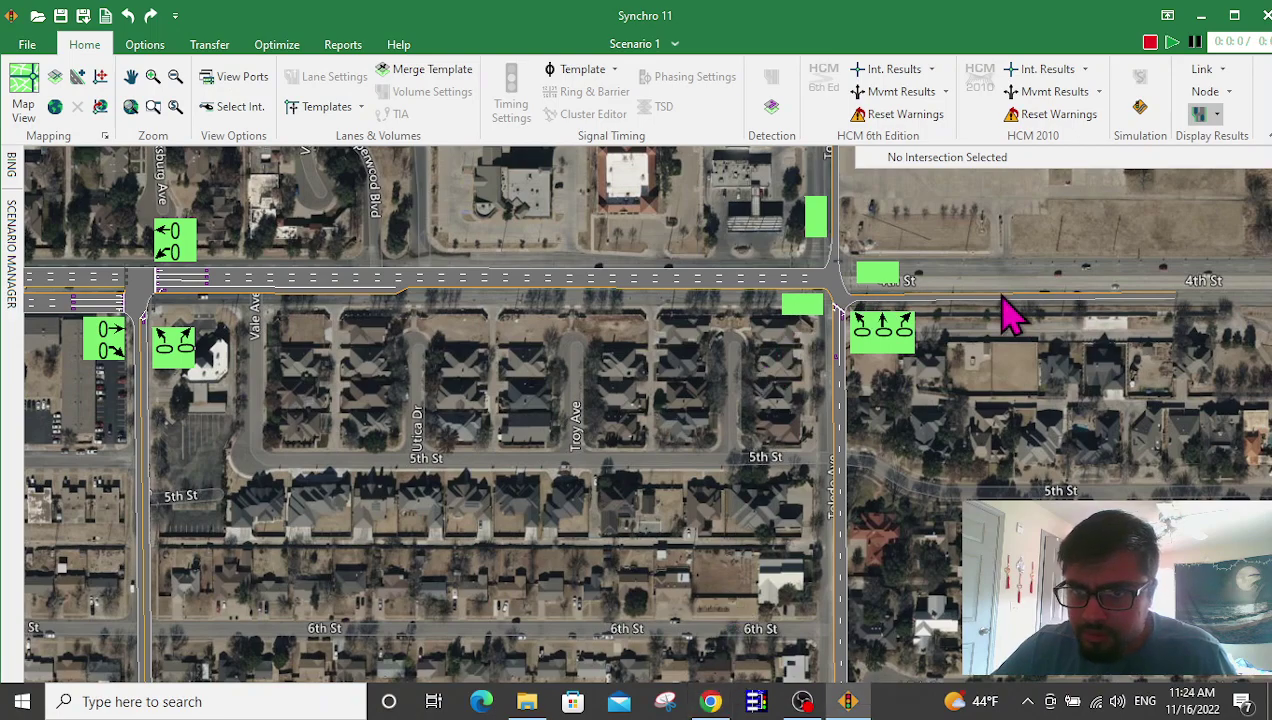
Assign one left-turn lane and three through lanes with a shared right turn to the westbound 4th St approach at Toledo Ave.
double_click(935, 296)
left_click(245, 228)
left_click(227, 284)
left_click(262, 228)
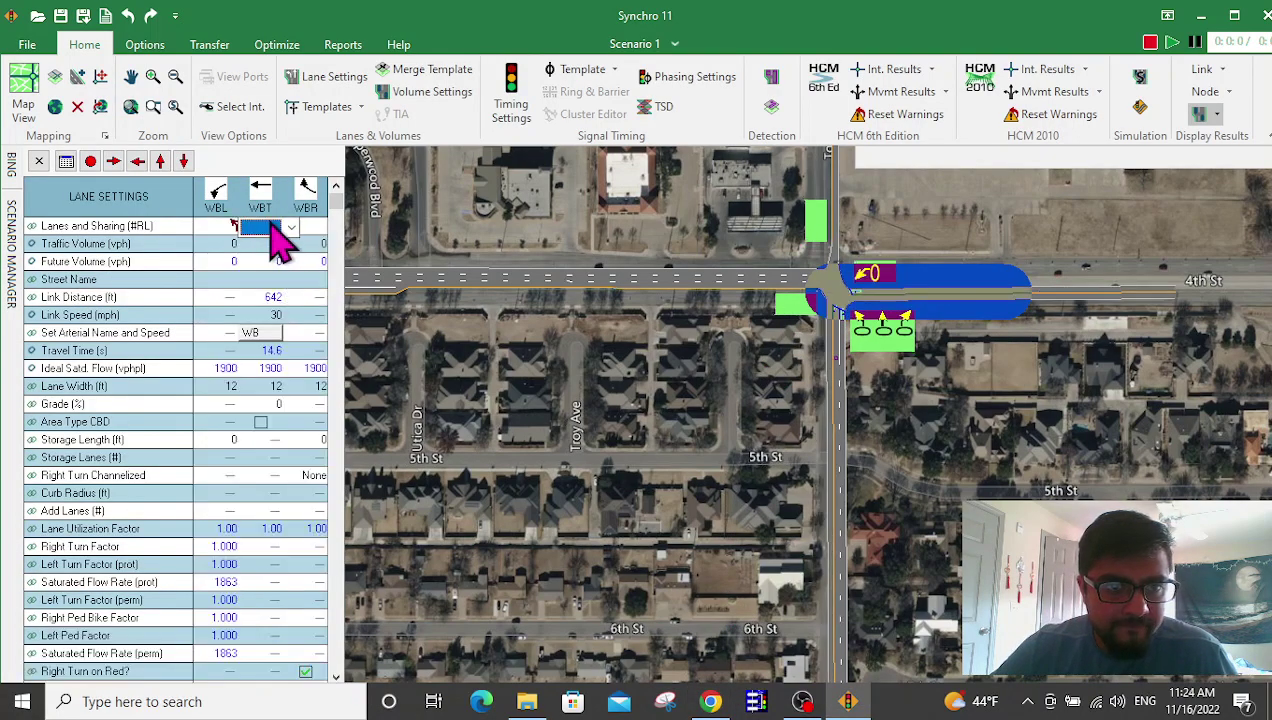
left_click(291, 229)
scroll(296, 355, "down", 3)
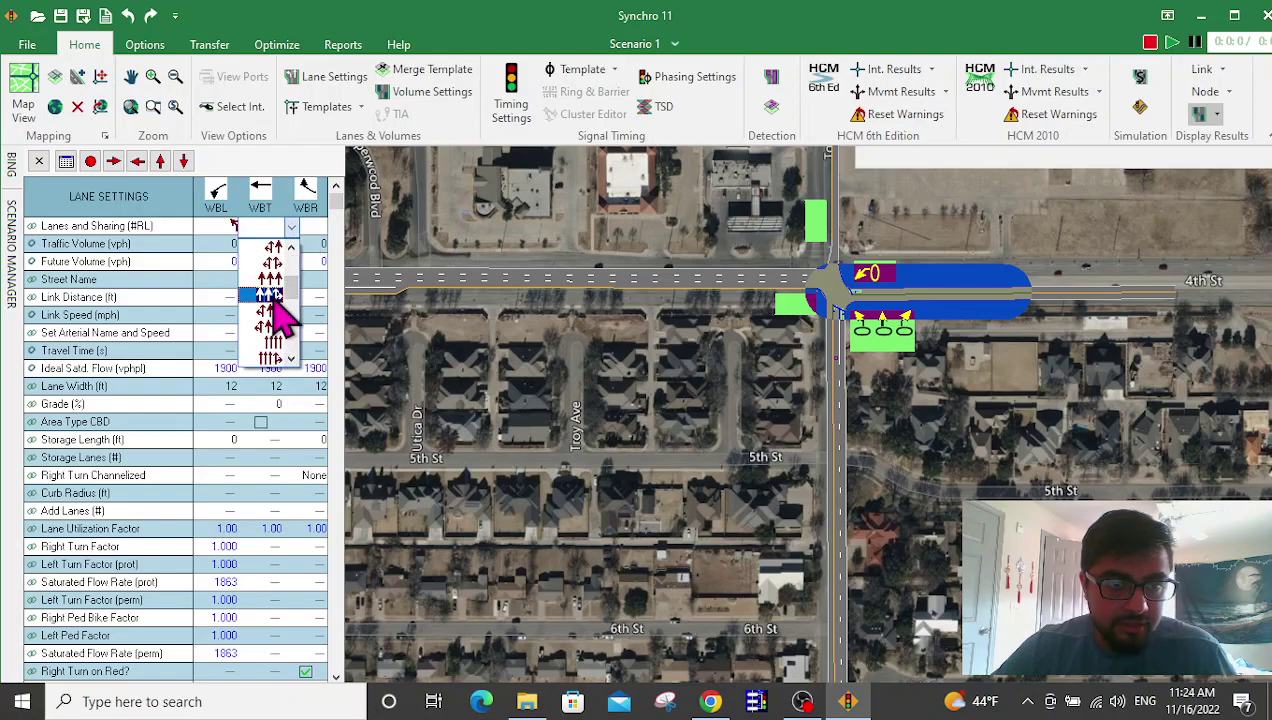
left_click(276, 300)
left_click(988, 392)
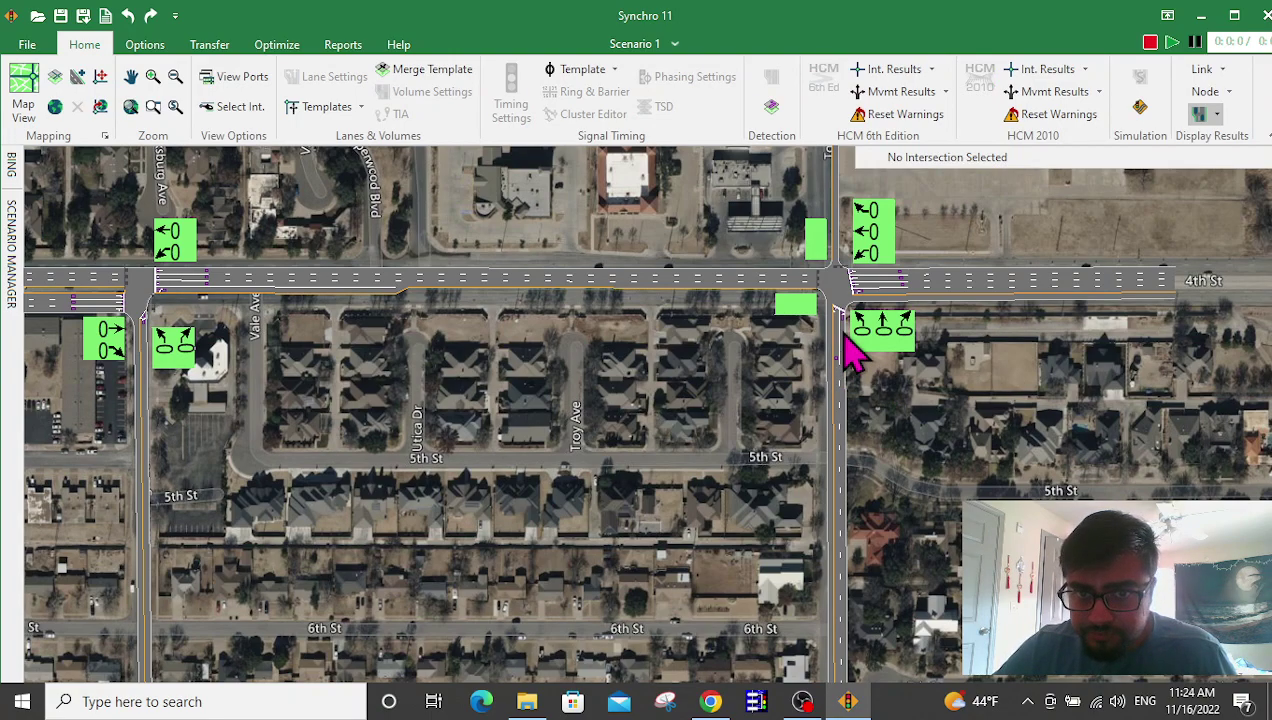
Check the lane markings of the southbound Toledo Ave approach at 4th St in Google Earth and return to Synchro.
left_click(710, 701)
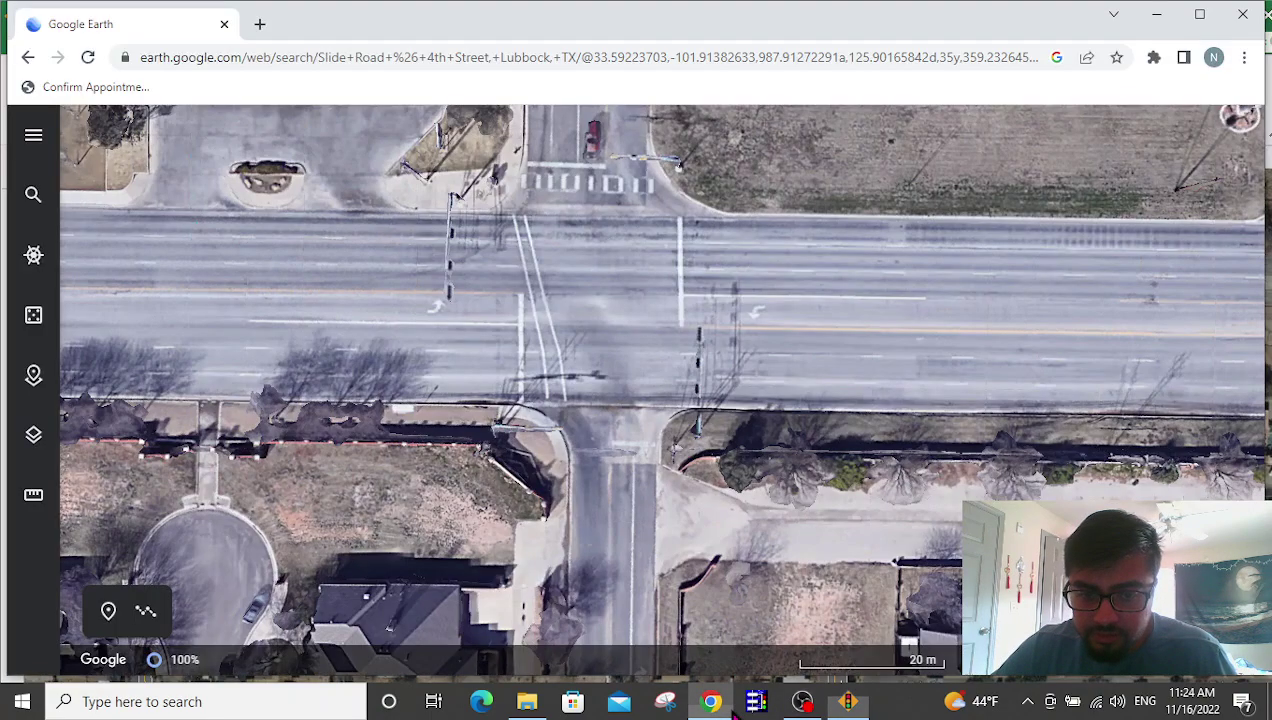
left_click_drag(625, 341, 660, 602)
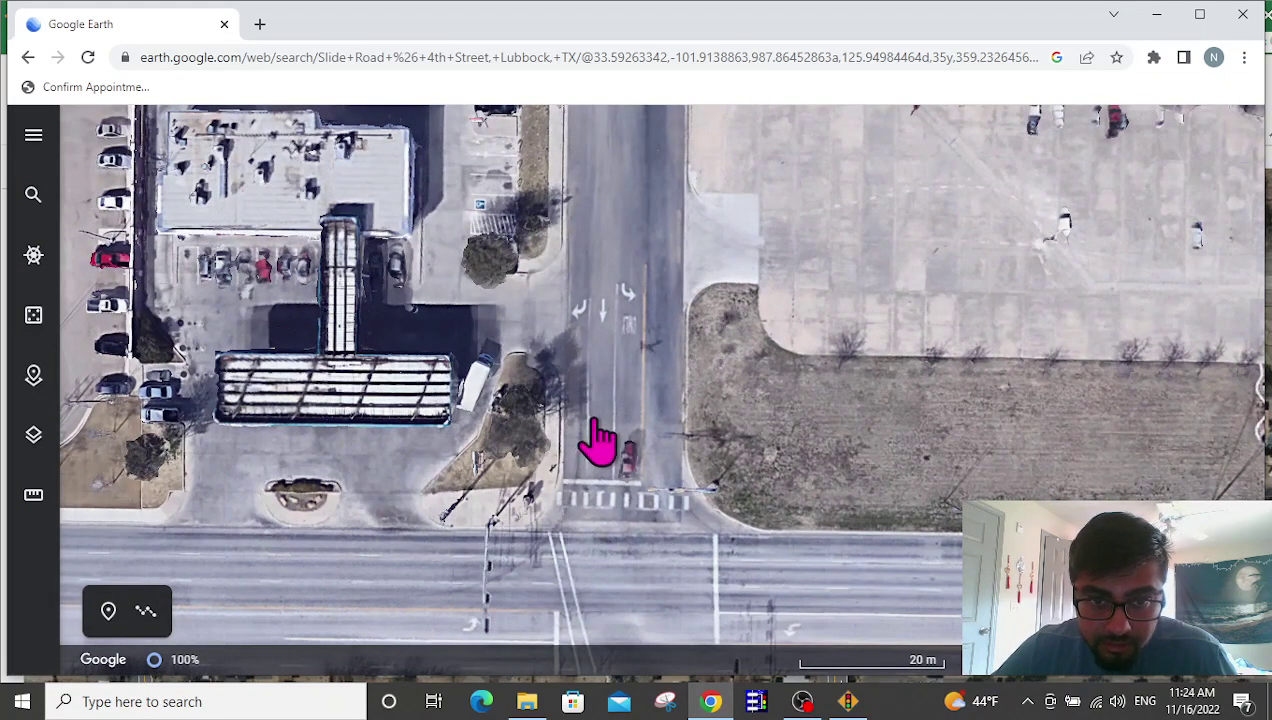
left_click(722, 704)
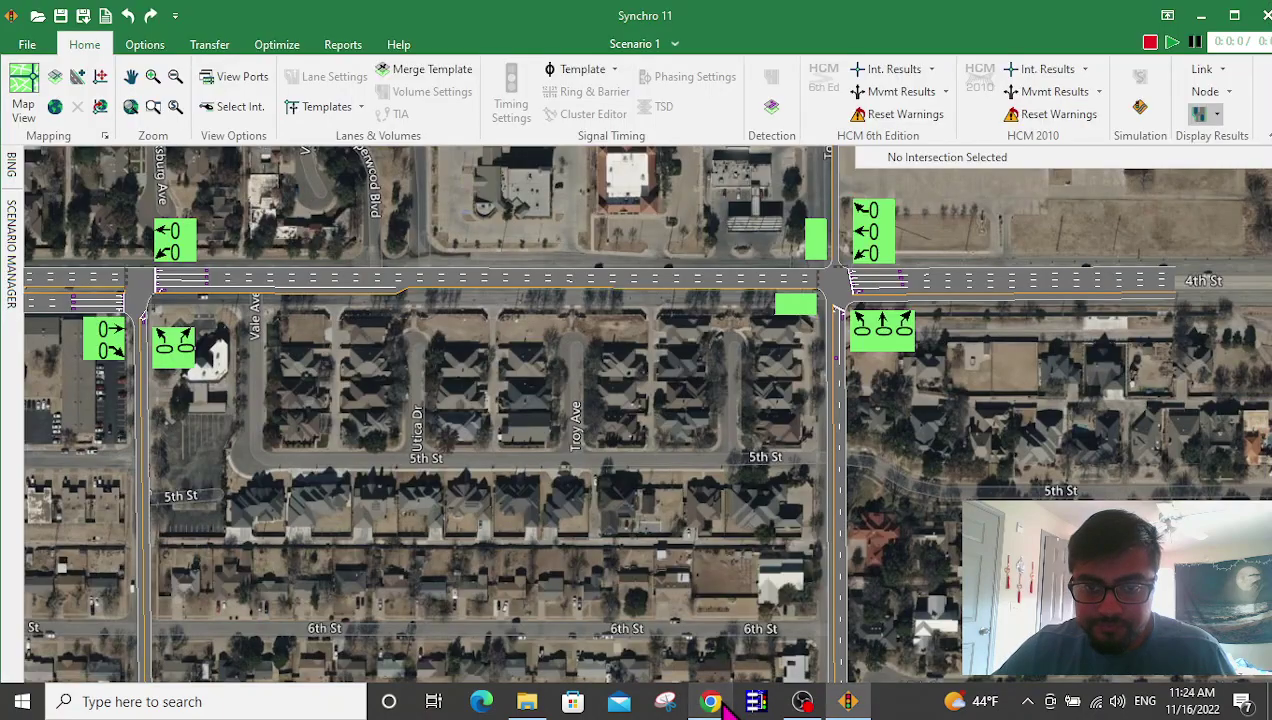
Assign one left-turn, one through and one right-turn lane to the southbound Toledo Ave approach at 4th St.
double_click(838, 215)
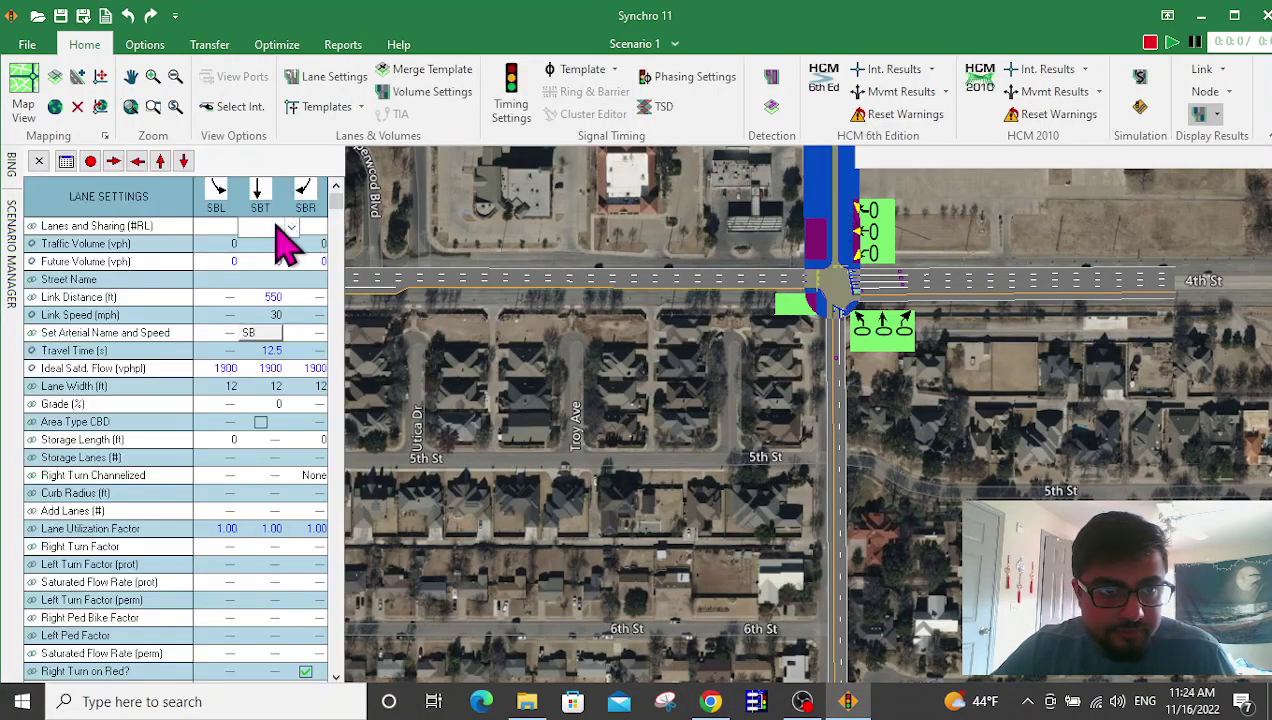
left_click(215, 228)
left_click(247, 226)
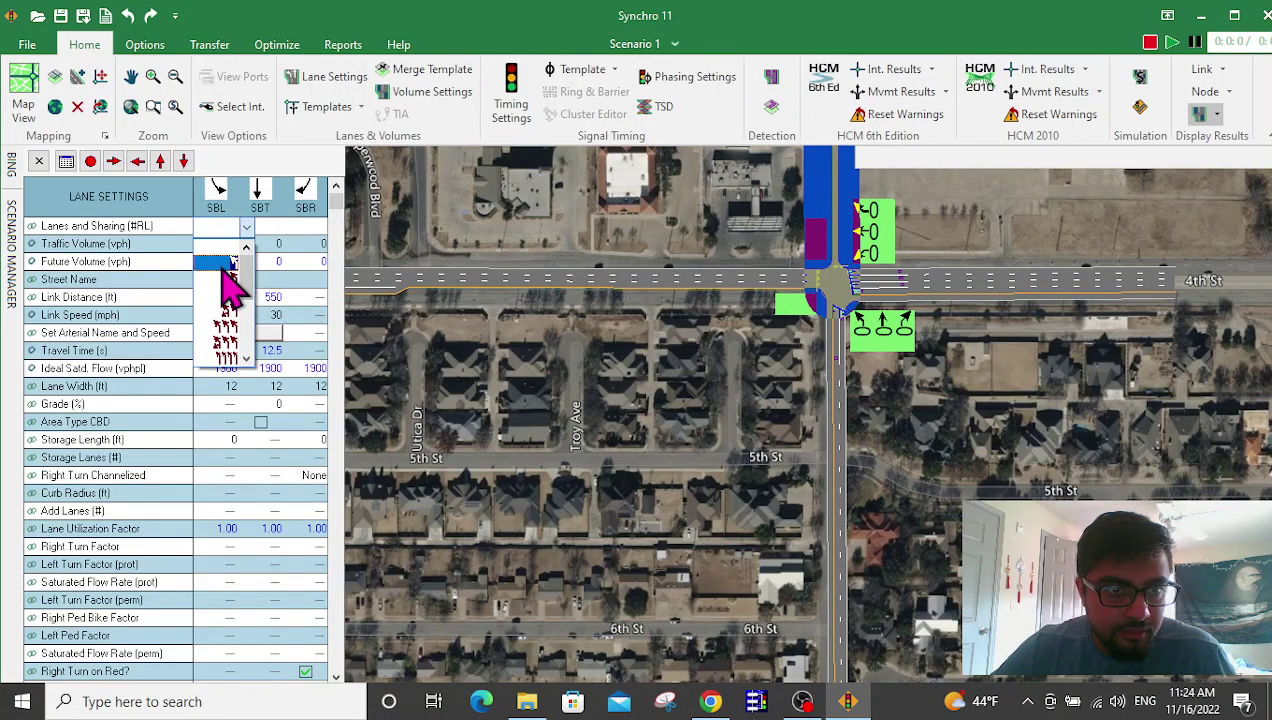
left_click(236, 272)
left_click(290, 227)
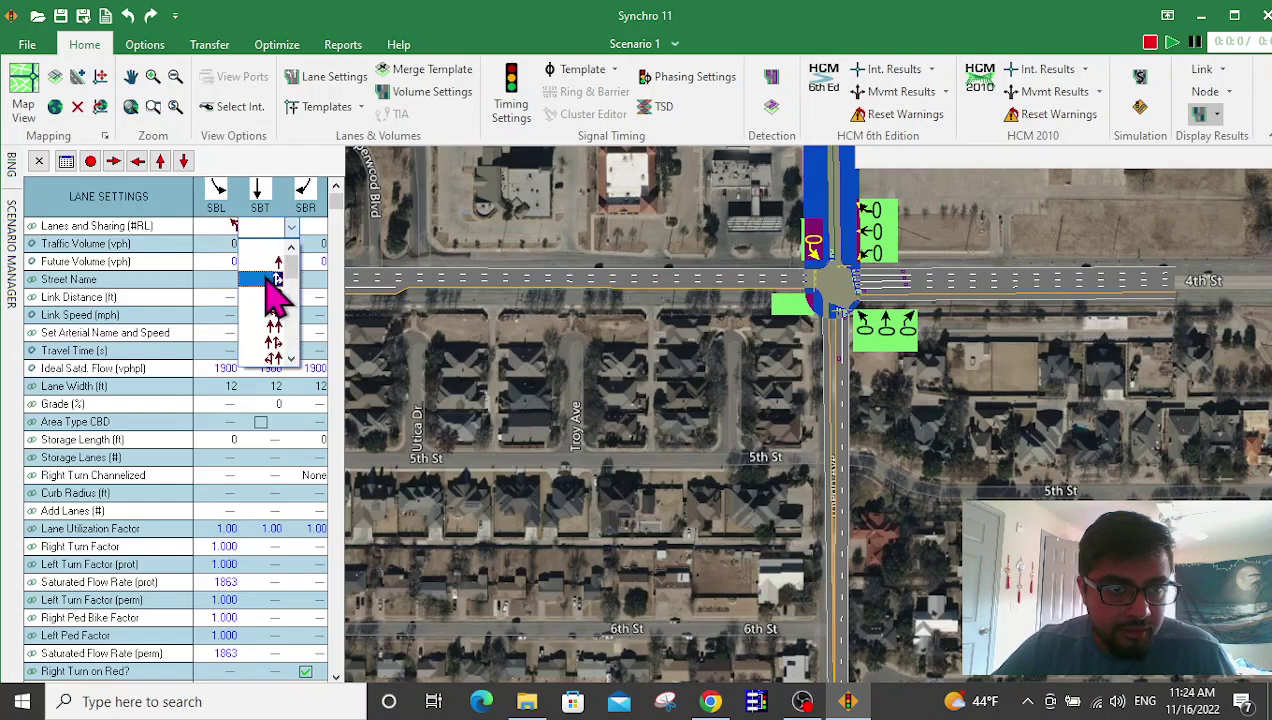
left_click(284, 272)
left_click(310, 228)
left_click(318, 230)
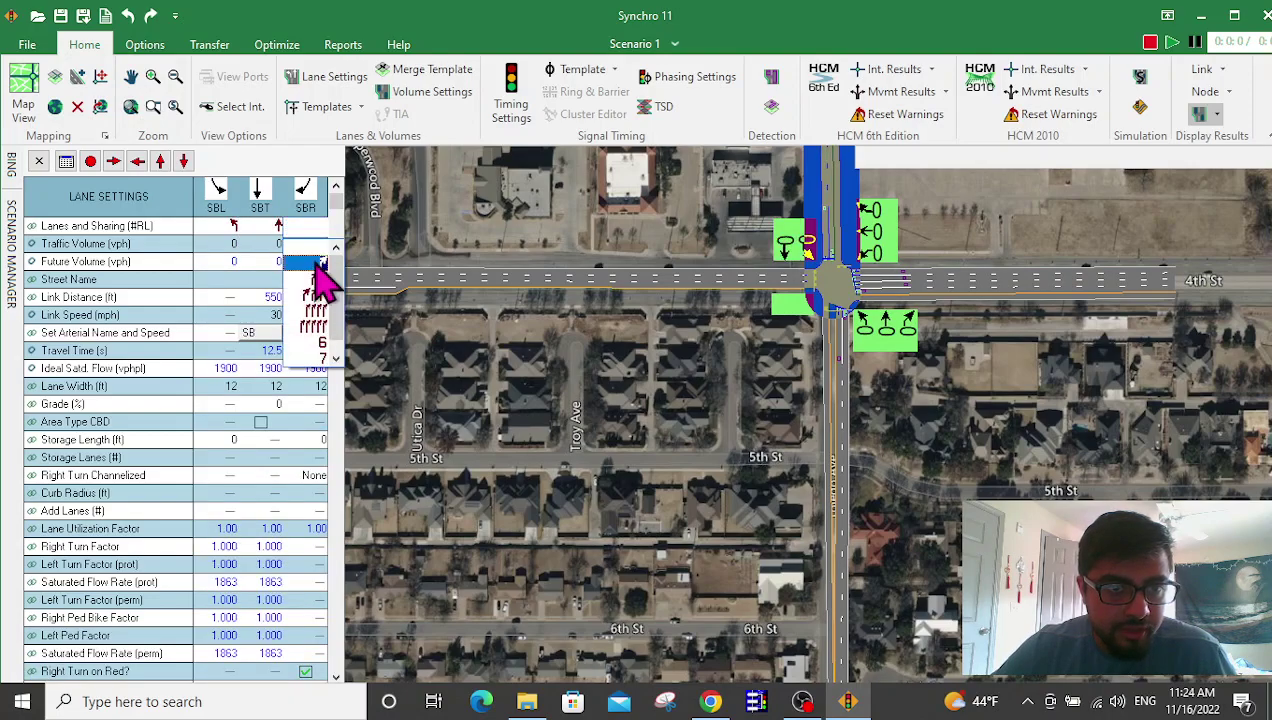
left_click(316, 270)
left_click(733, 426)
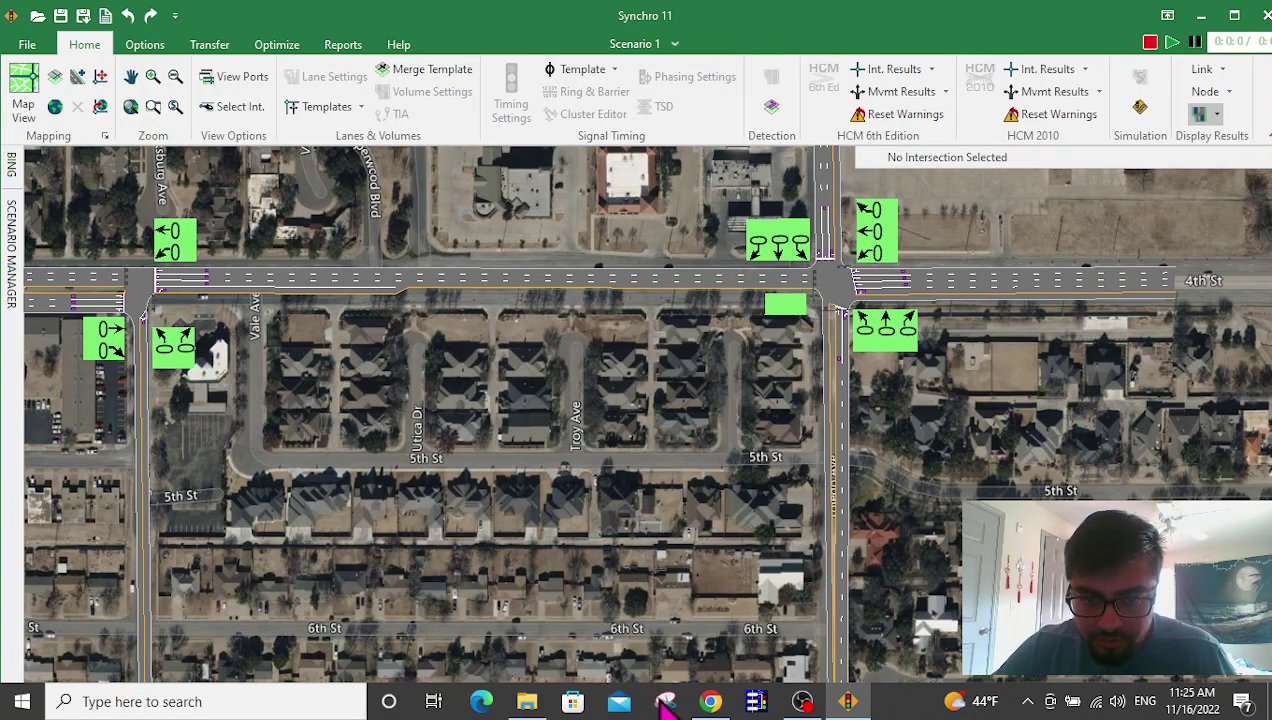
Check the lane markings of the eastbound 4th St approach at Toledo Ave in Google Earth and return to Synchro.
left_click(711, 701)
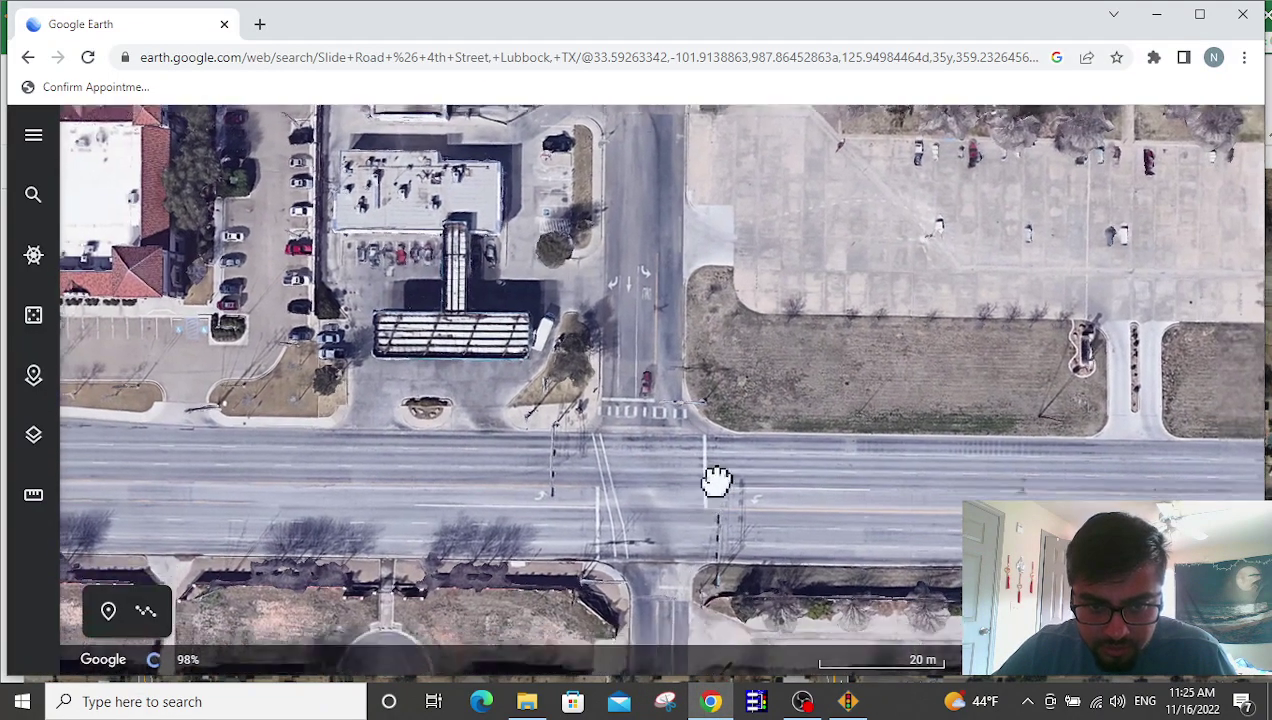
scroll(600, 418, "up", 3)
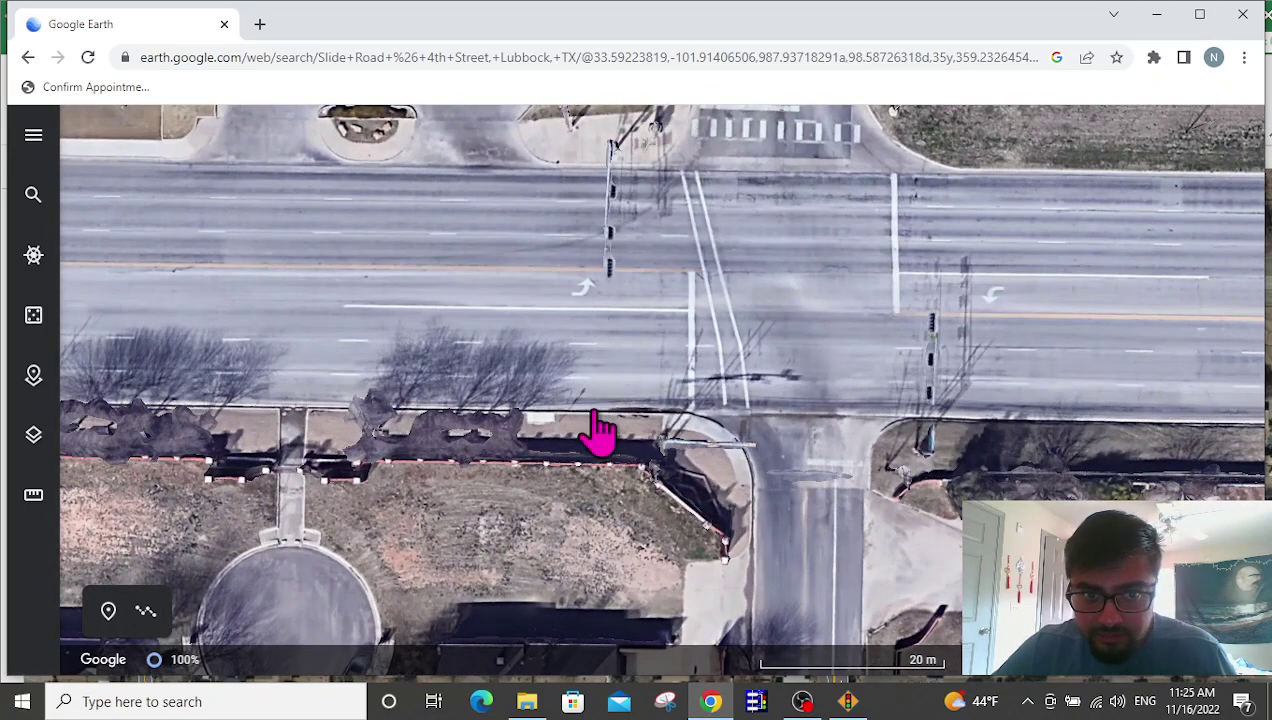
left_click(849, 700)
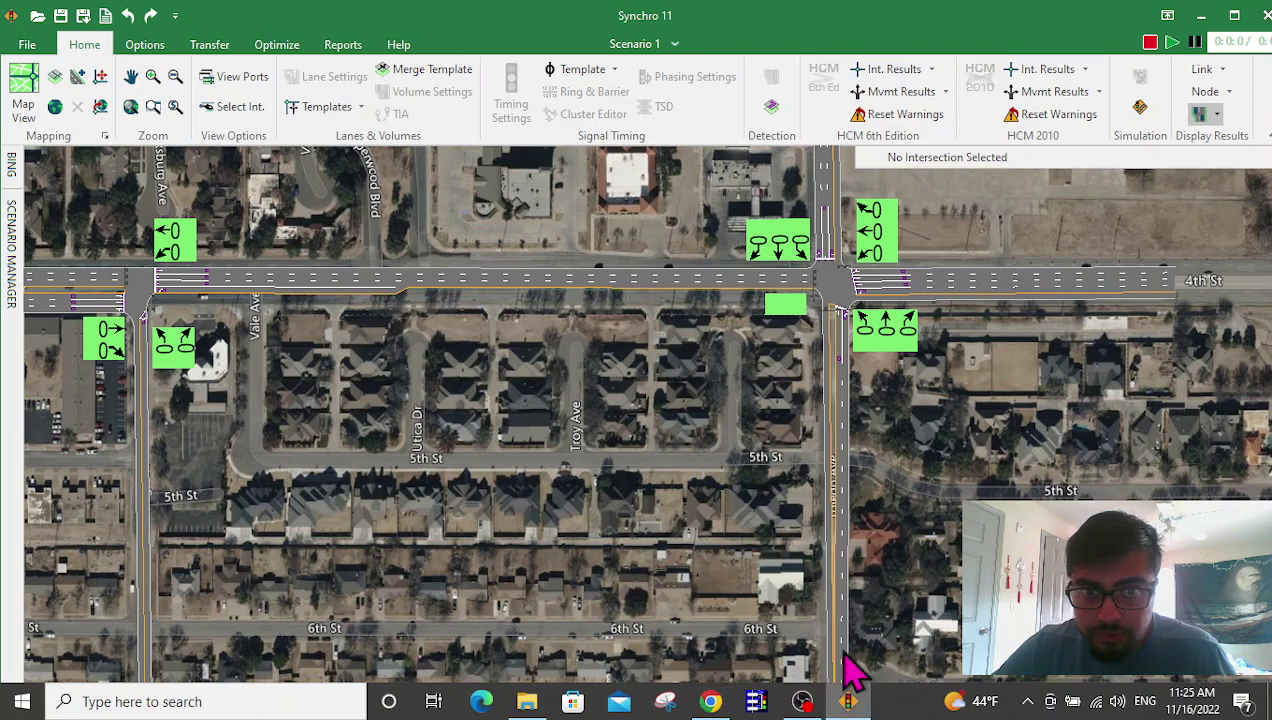
left_click(745, 305)
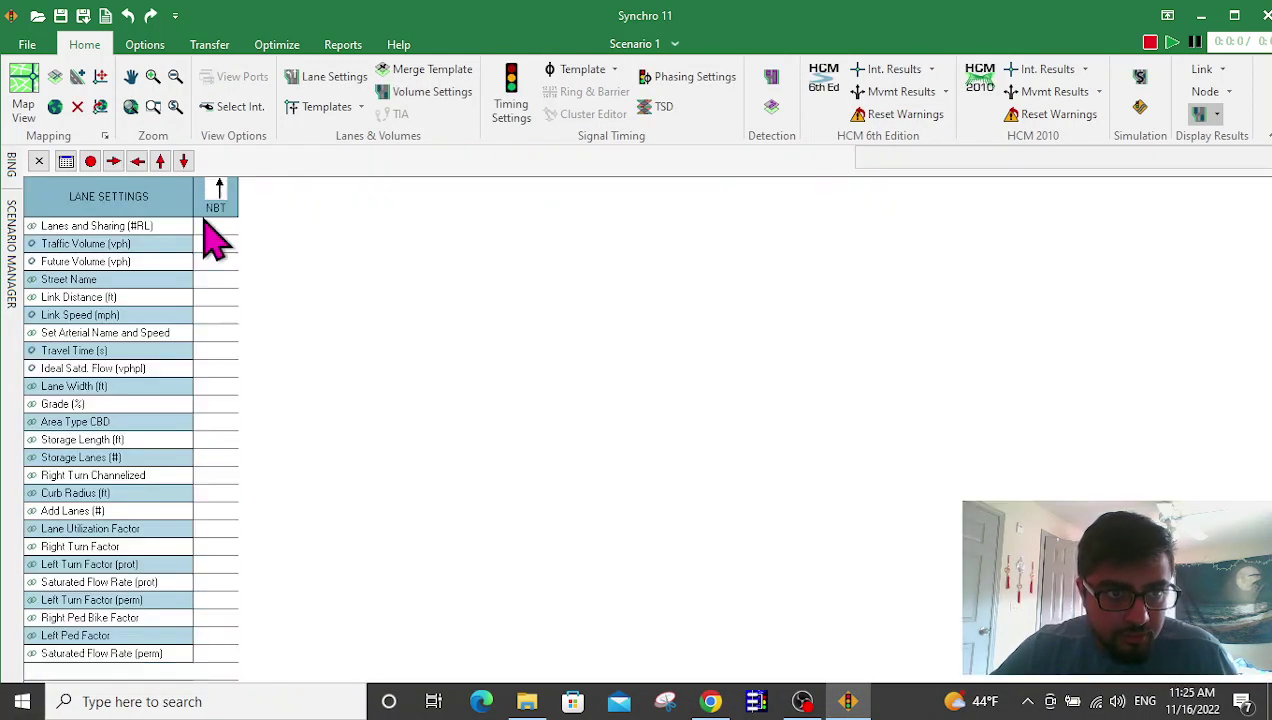
left_click(236, 227)
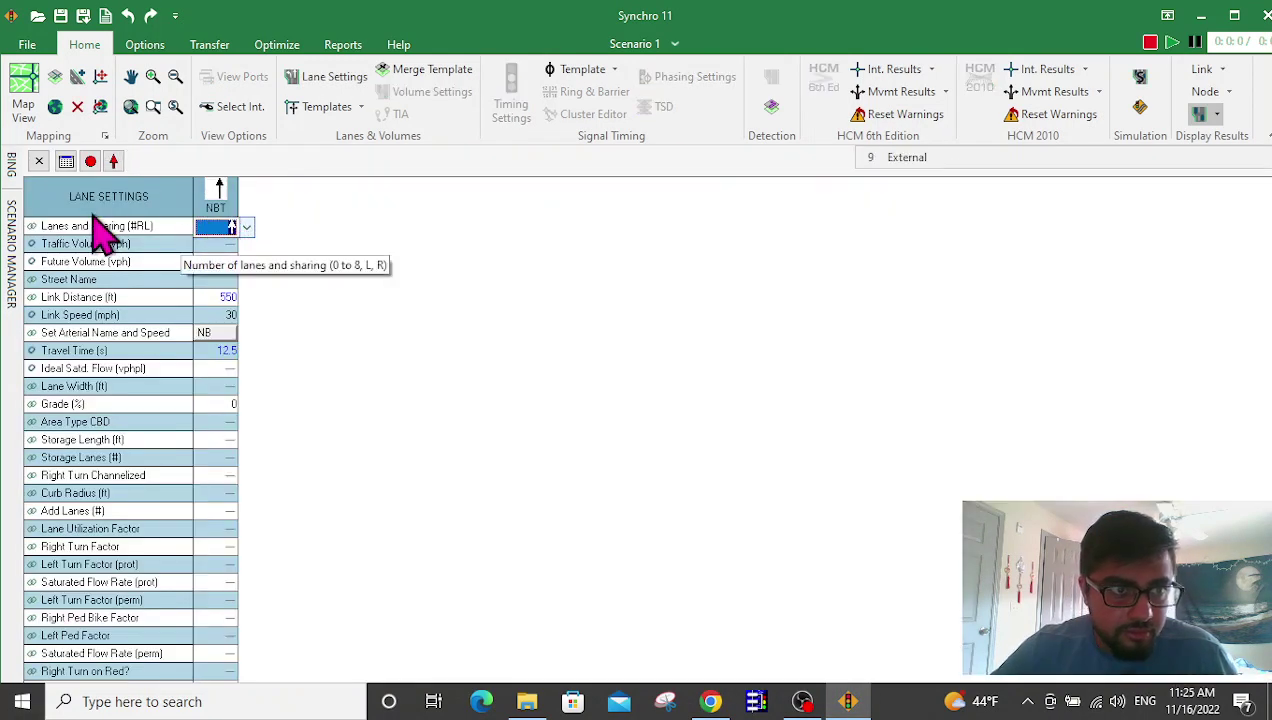
left_click(39, 161)
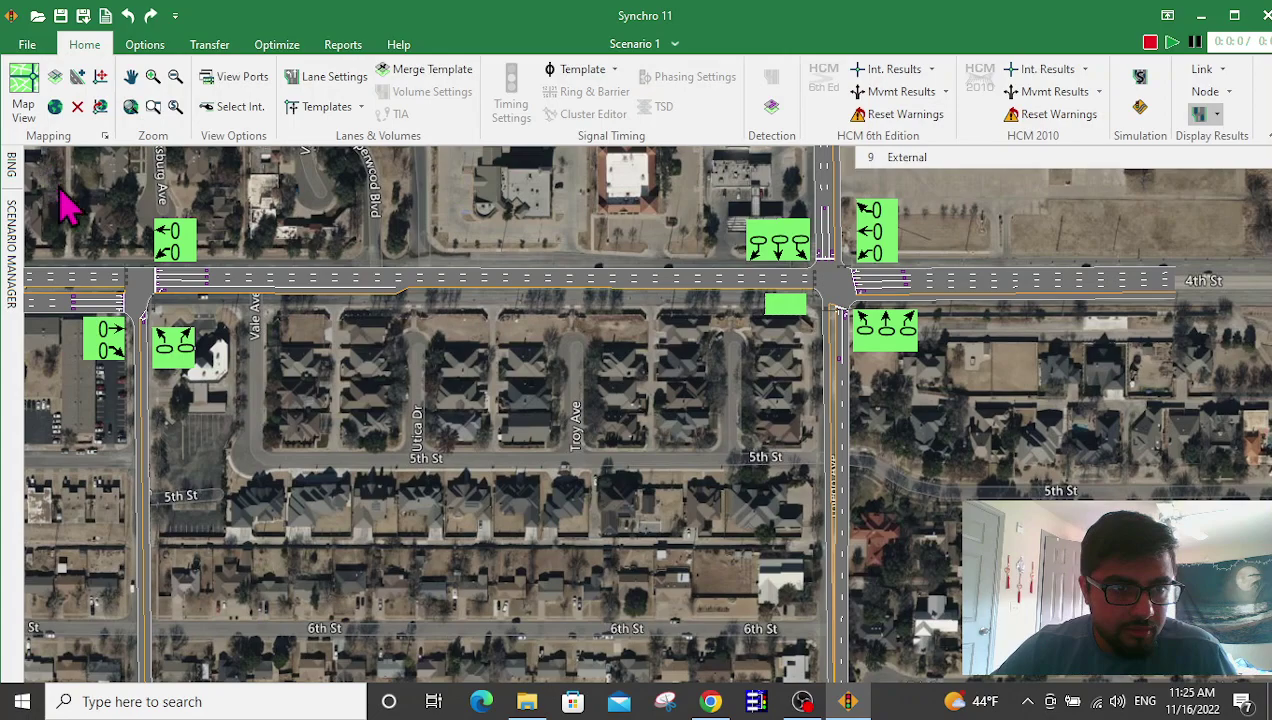
Assign one left-turn lane and three through lanes with a shared right turn to the eastbound 4th St approach at Toledo Ave.
left_click(765, 307)
left_click(225, 228)
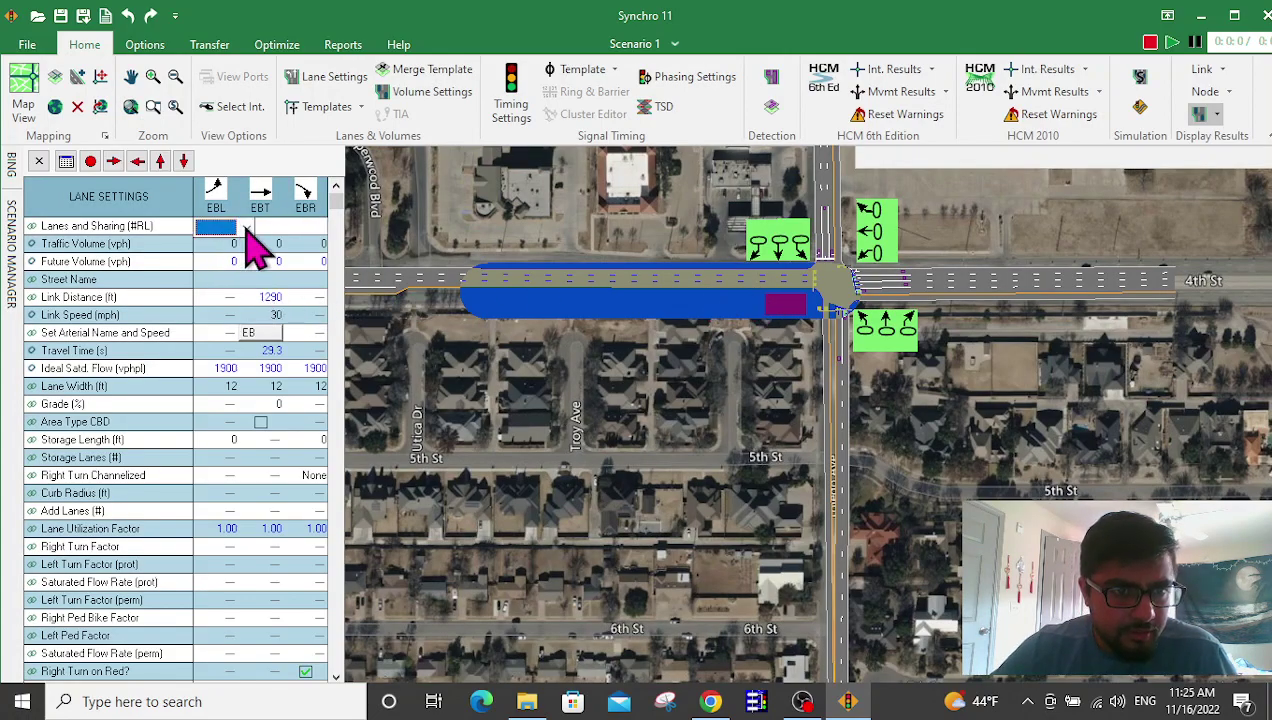
left_click(246, 228)
left_click(225, 264)
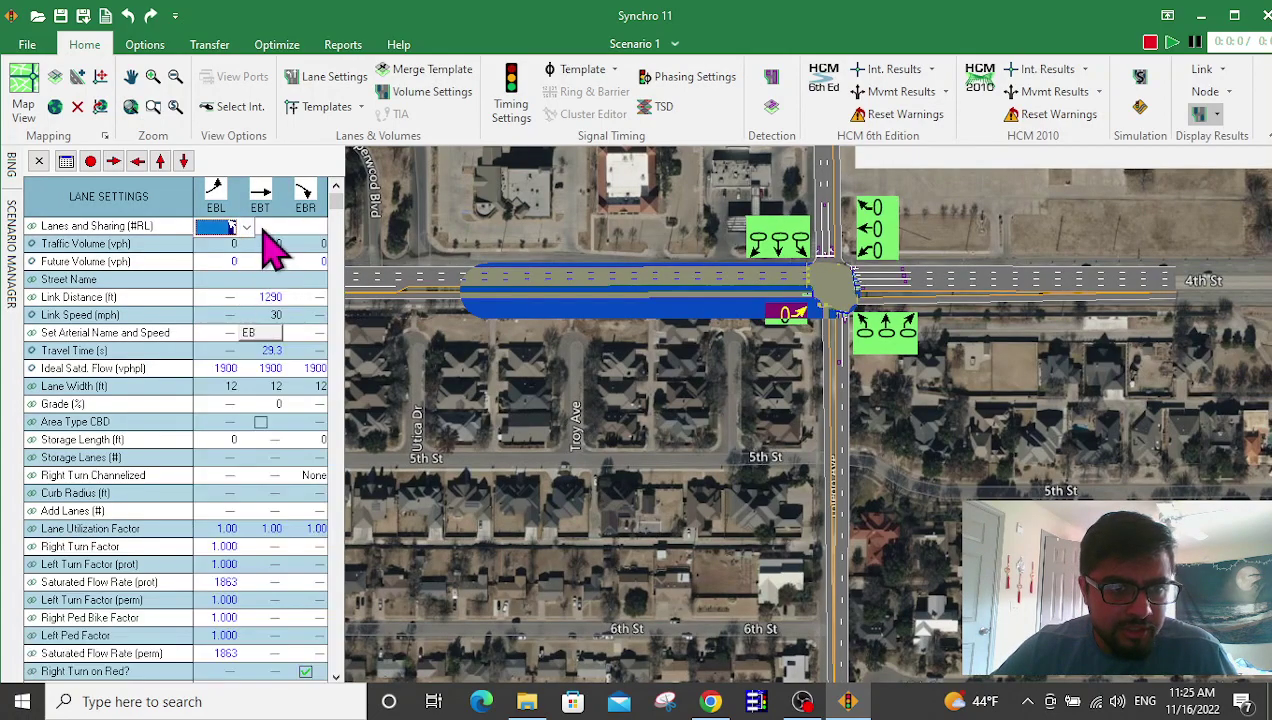
left_click(291, 228)
left_click(291, 358)
left_click(291, 358)
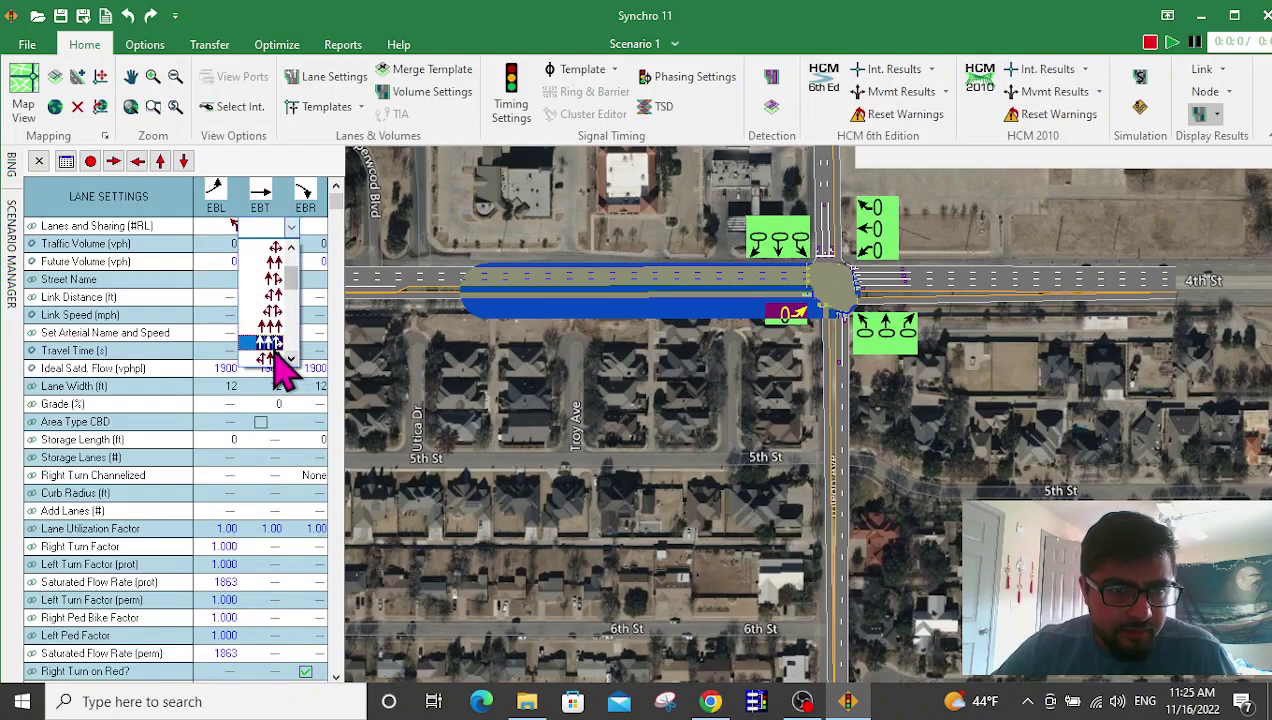
left_click(270, 345)
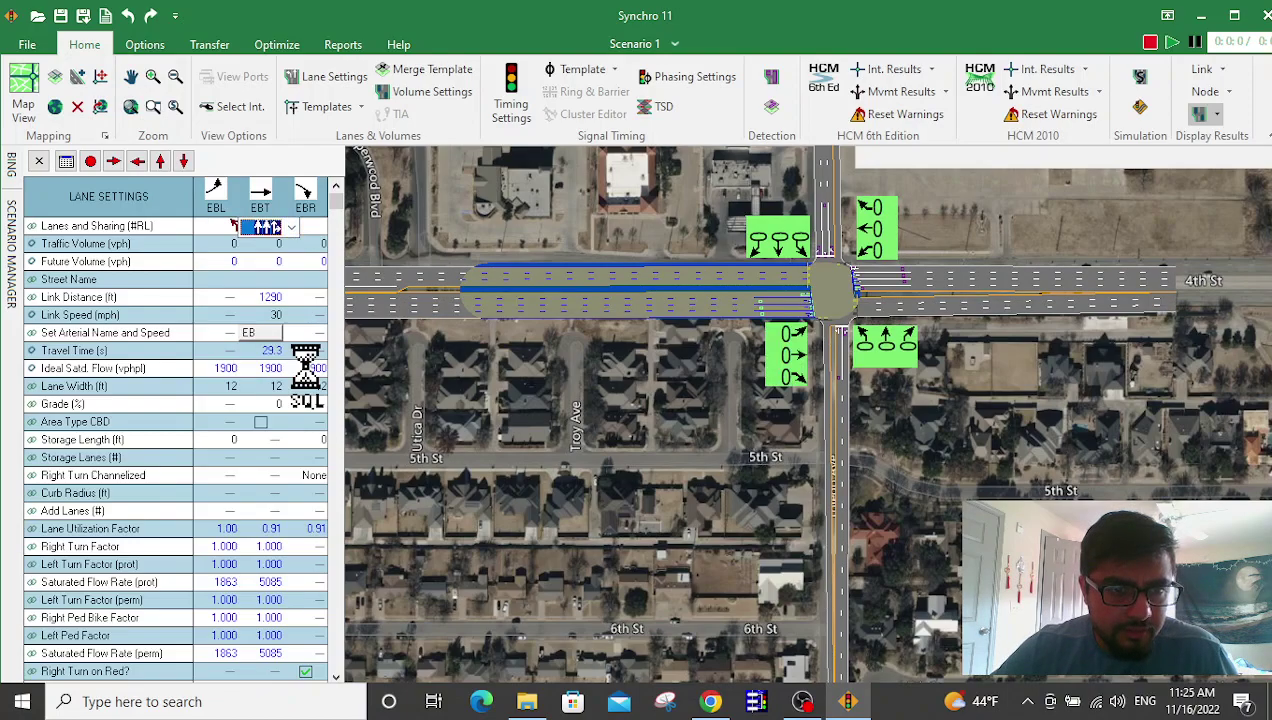
left_click(995, 455)
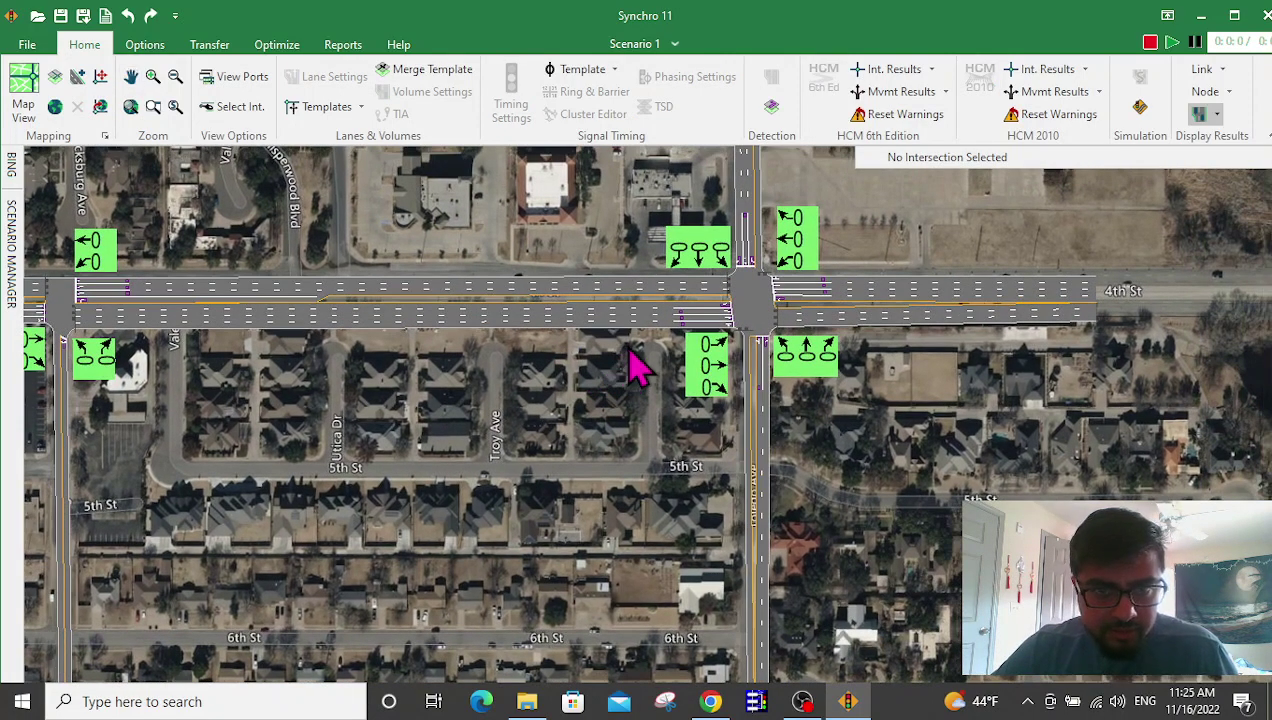
left_click(868, 316)
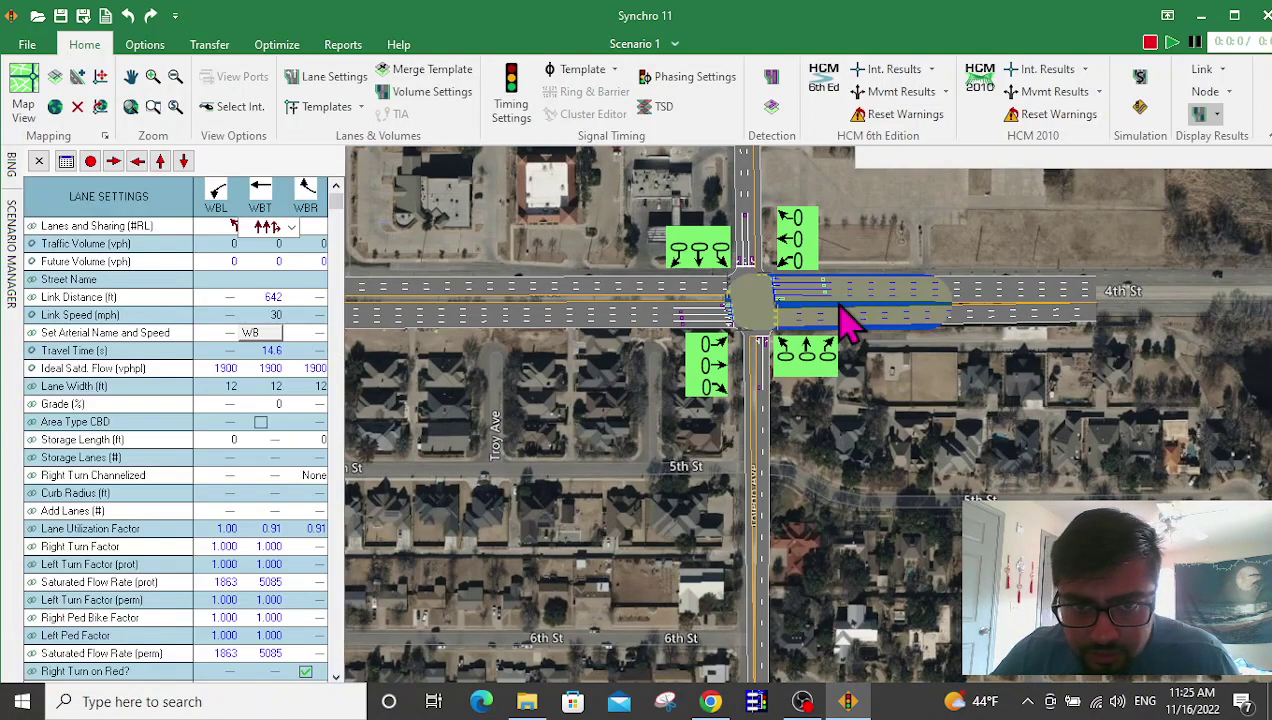
left_click(606, 442)
left_click(668, 310)
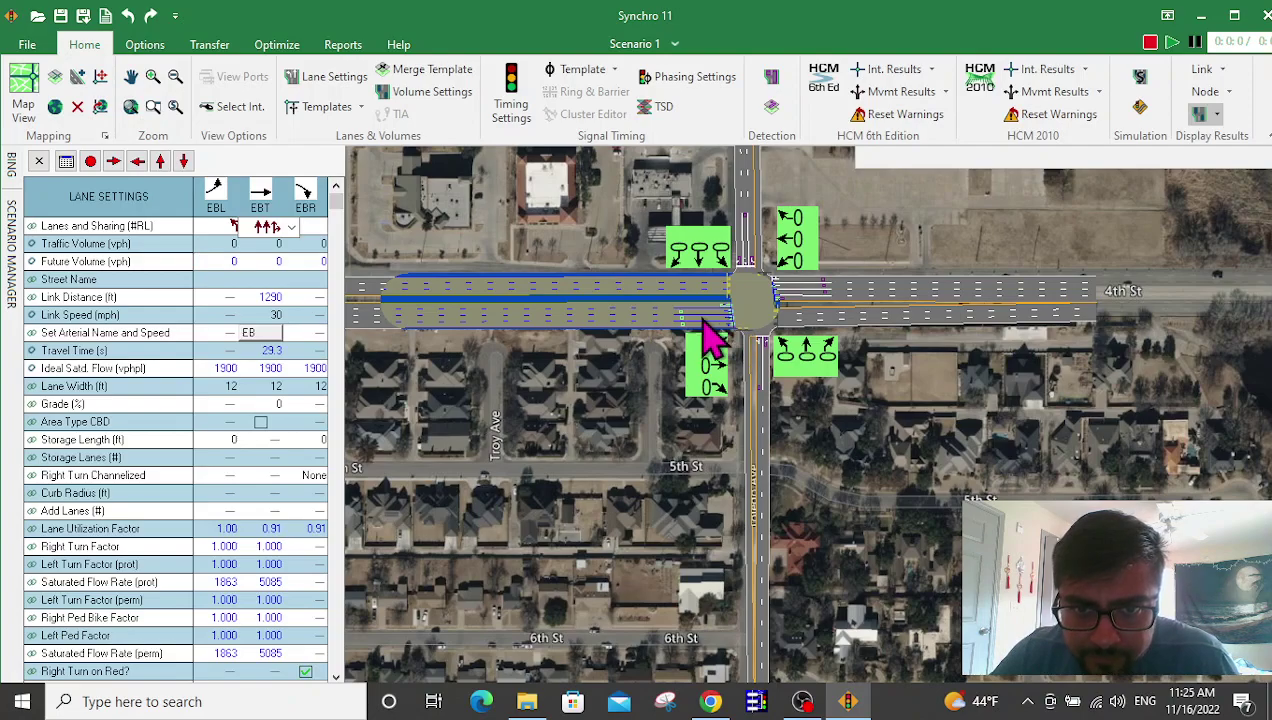
left_click(561, 412)
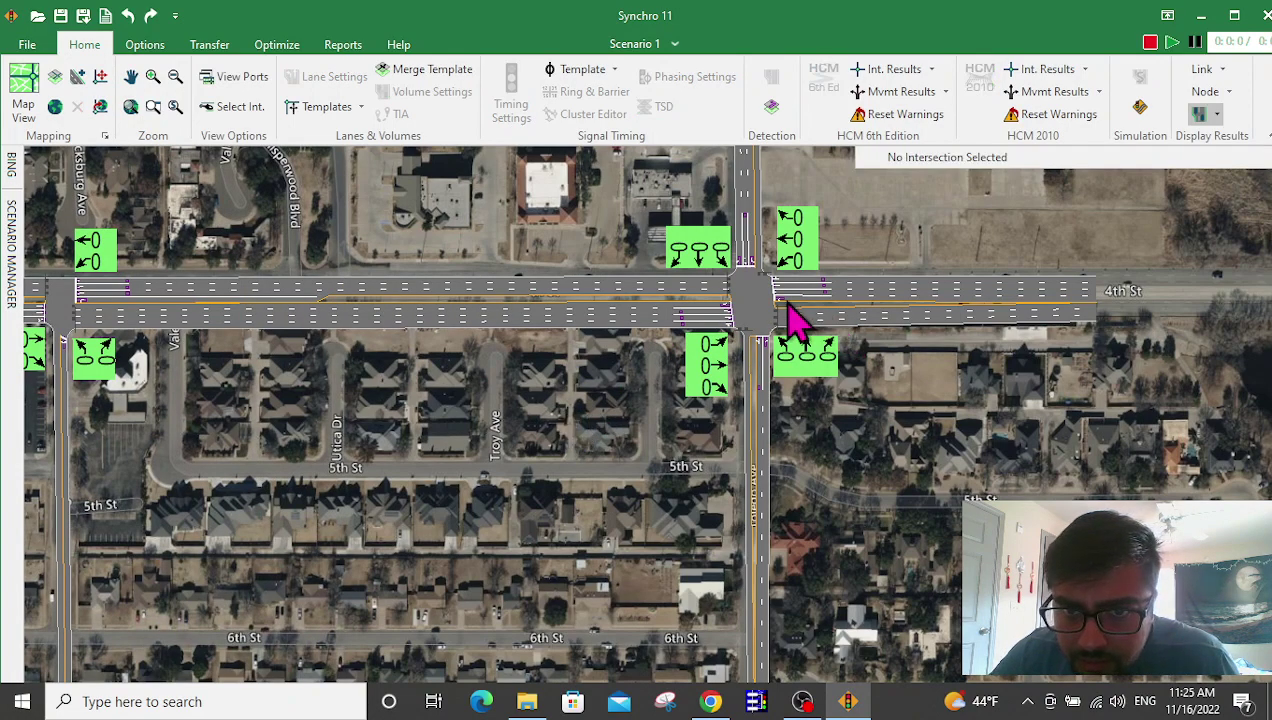
Set the left-turn storage length of the westbound 4th St approach at Toledo Ave to 450 ft.
left_click(822, 318)
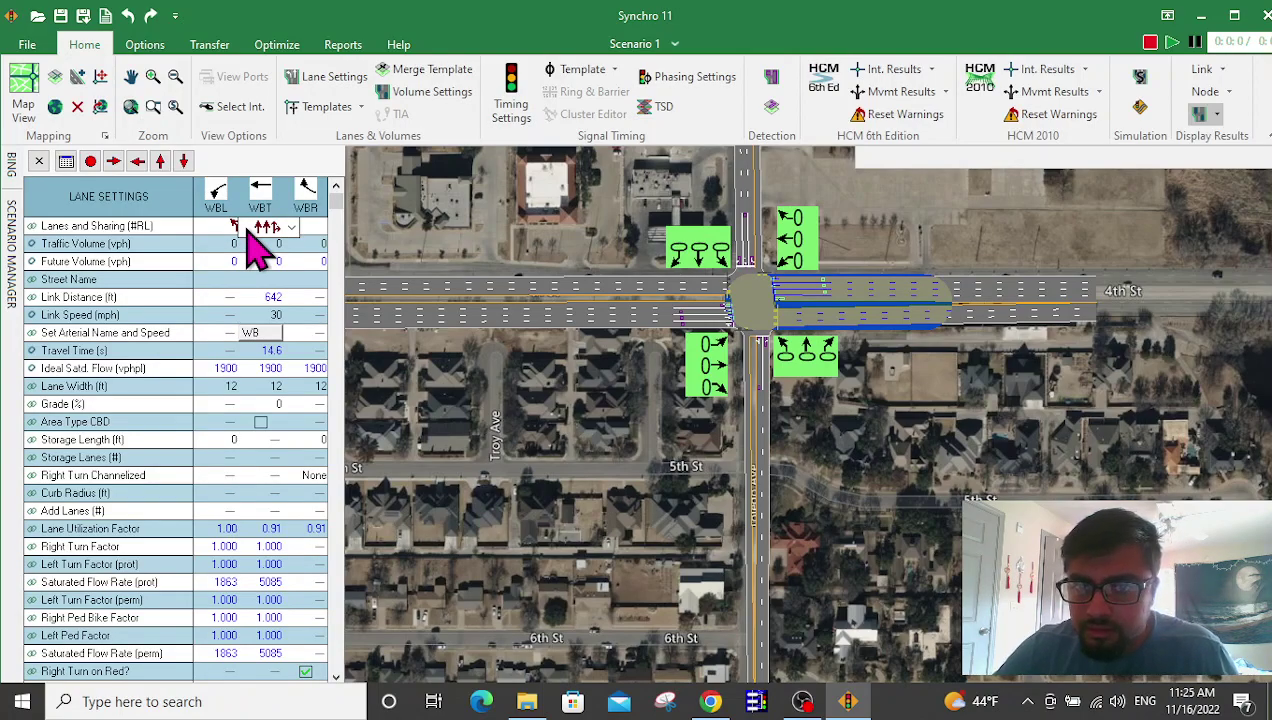
left_click(228, 440)
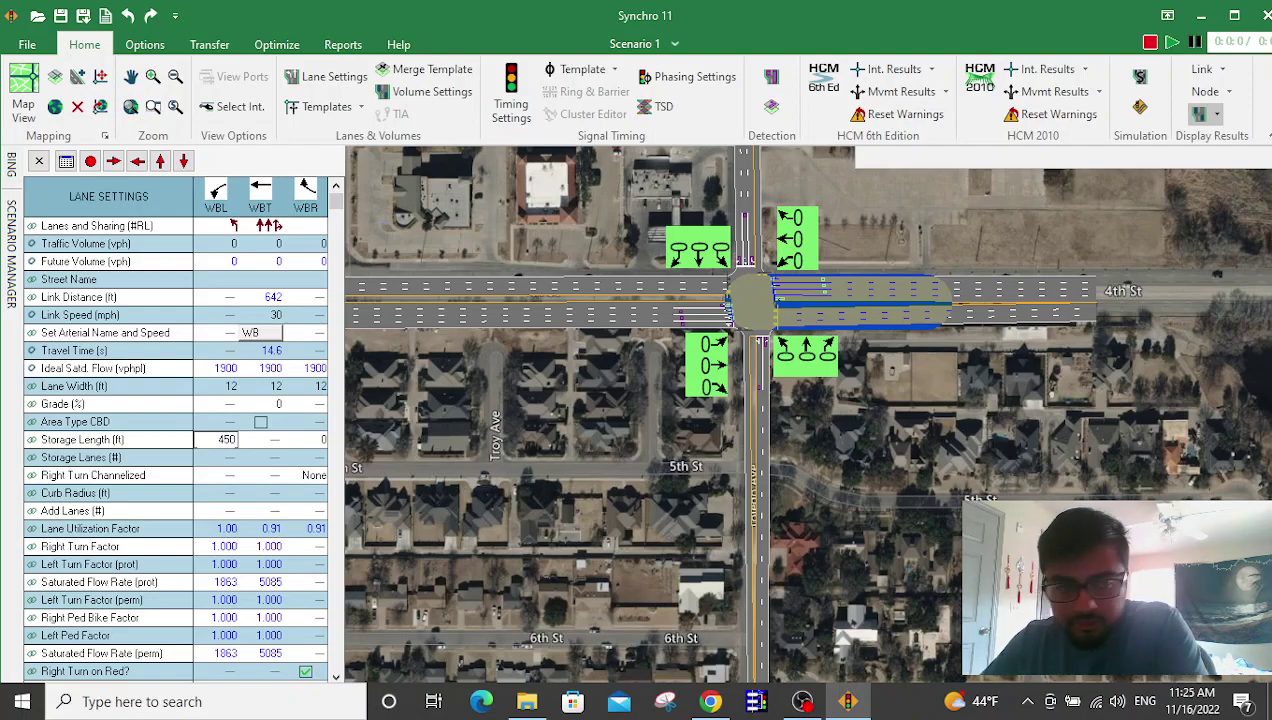
type("450")
left_click(38, 161)
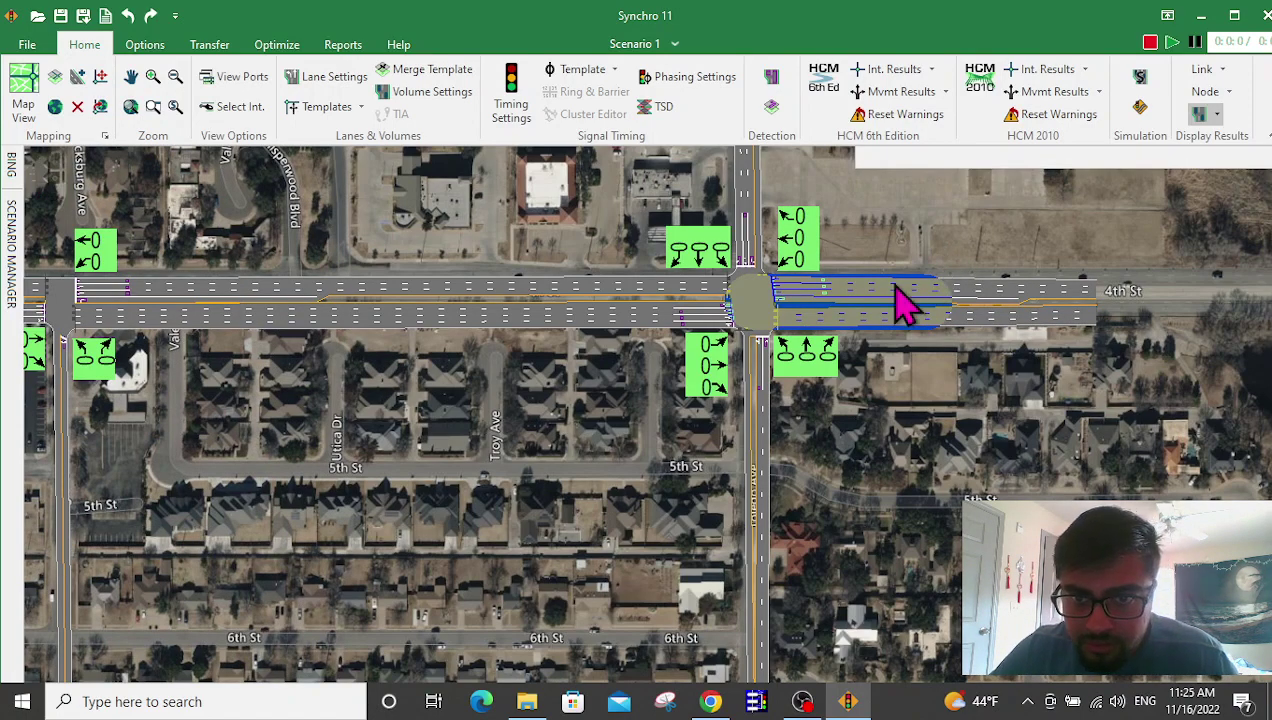
Set the left-turn storage length of the eastbound 4th St approach at Toledo Ave to 450 ft.
double_click(676, 317)
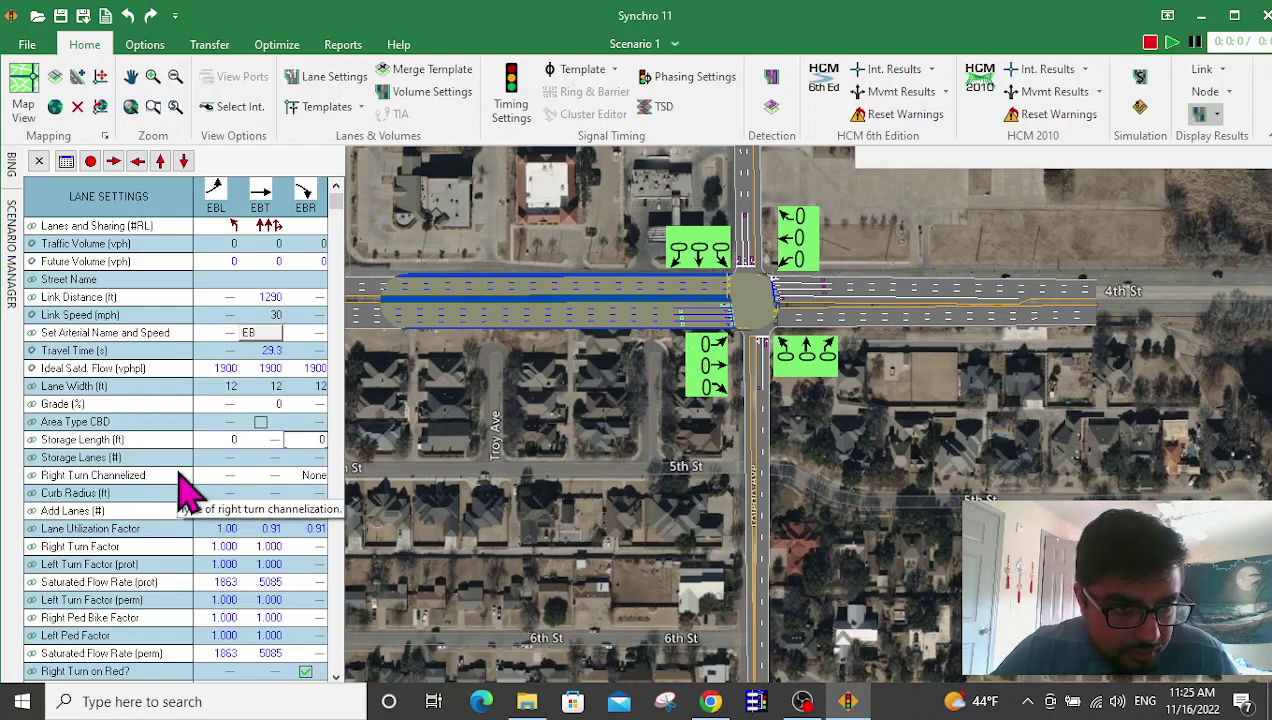
left_click(218, 424)
left_click(222, 440)
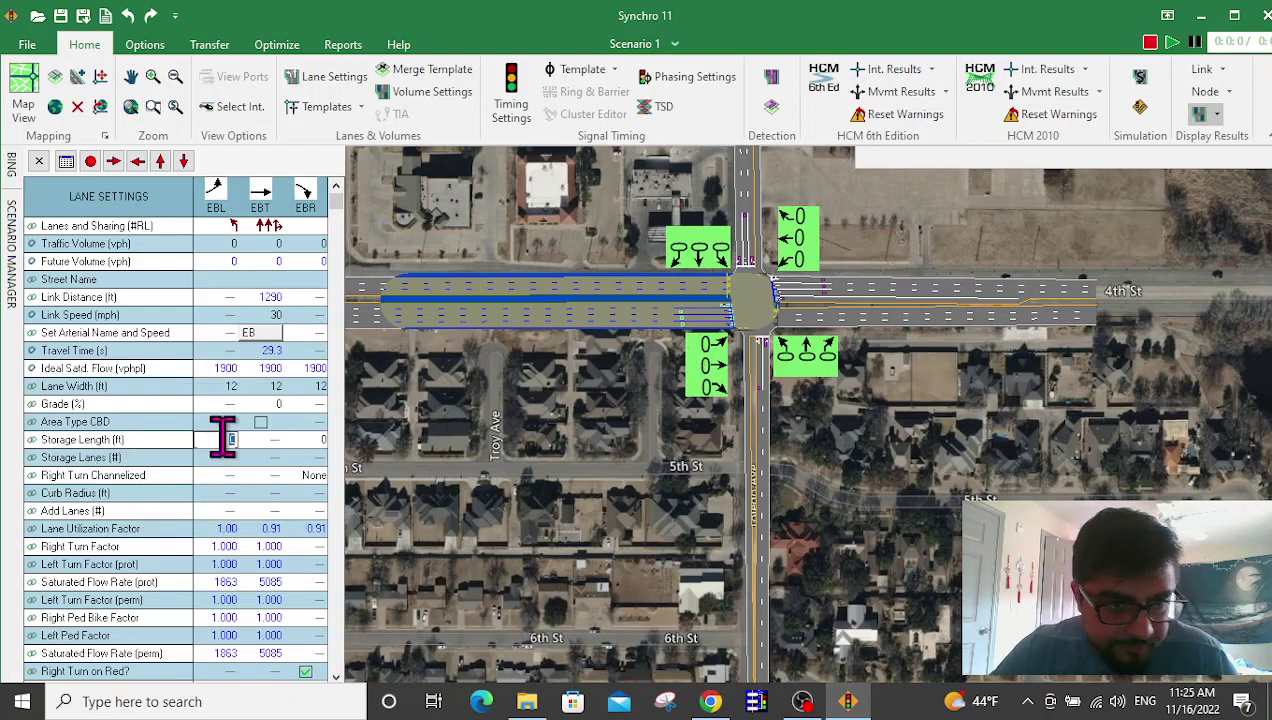
type("450")
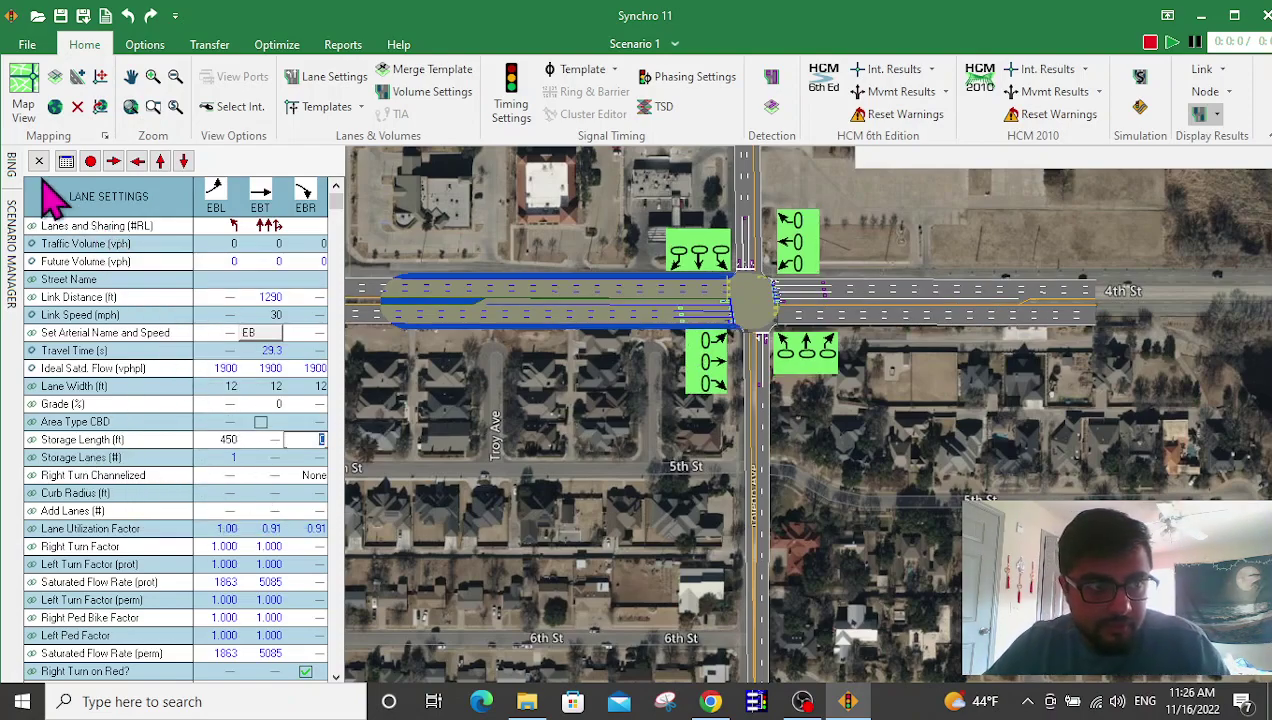
left_click(38, 162)
left_click(497, 368)
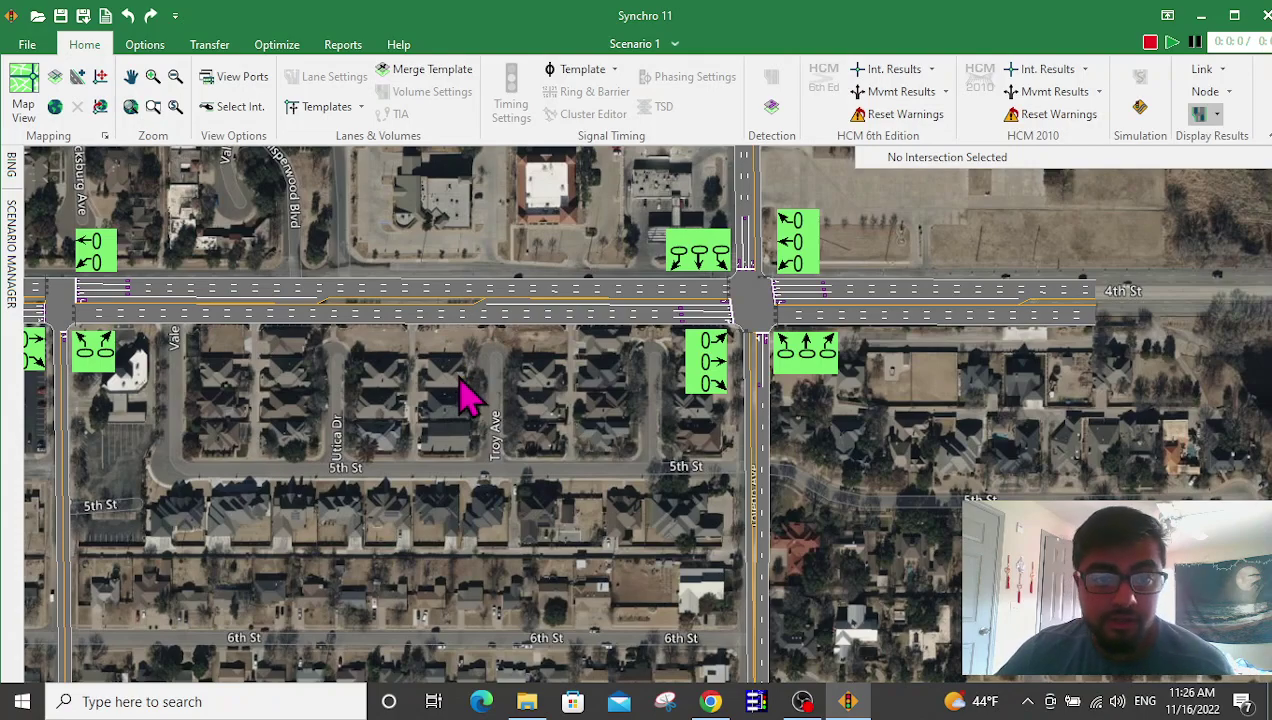
Hide the Bing aerial background so that only the 4th St road network is displayed.
scroll(752, 290, "down", 2)
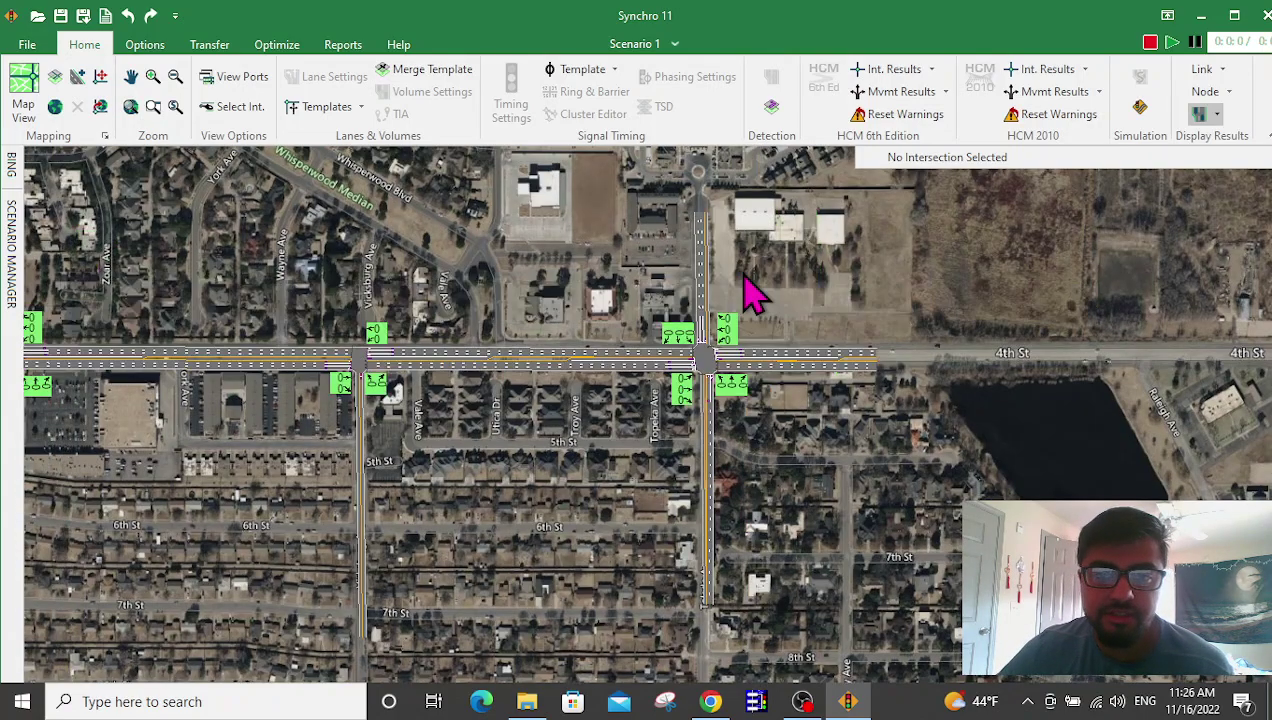
middle_click_drag(455, 460, 781, 426)
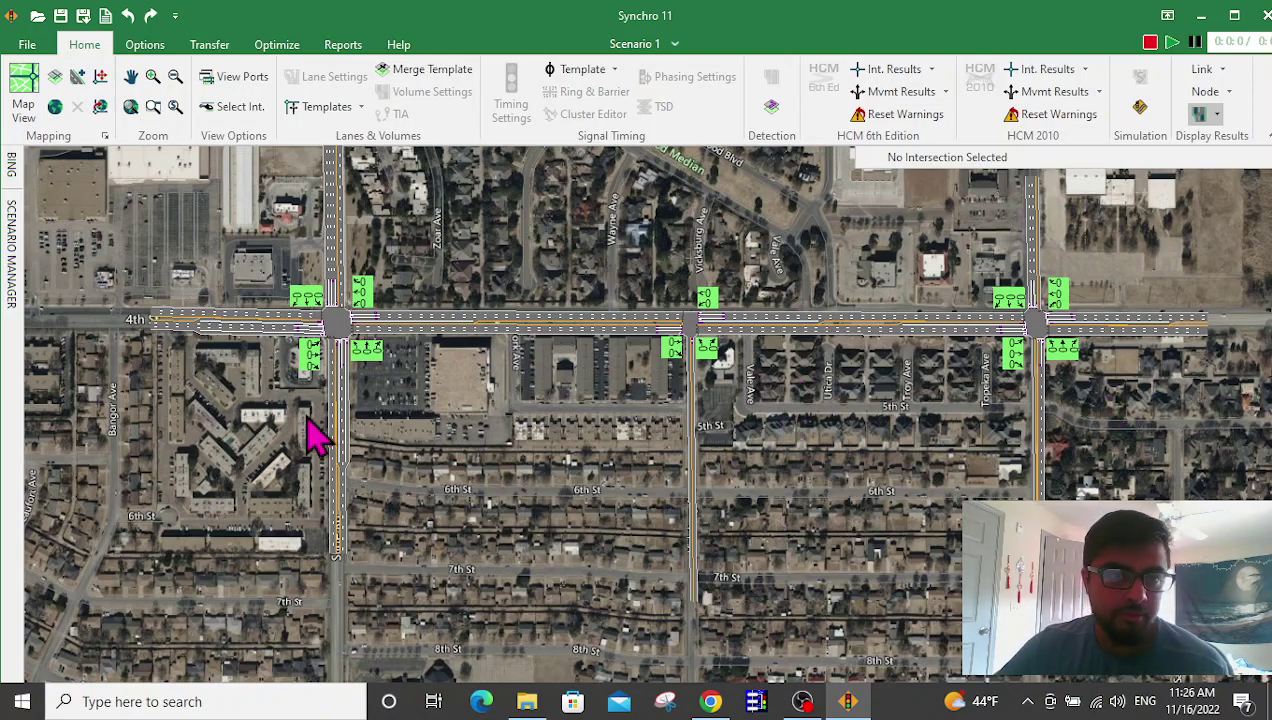
middle_click_drag(525, 434, 440, 502)
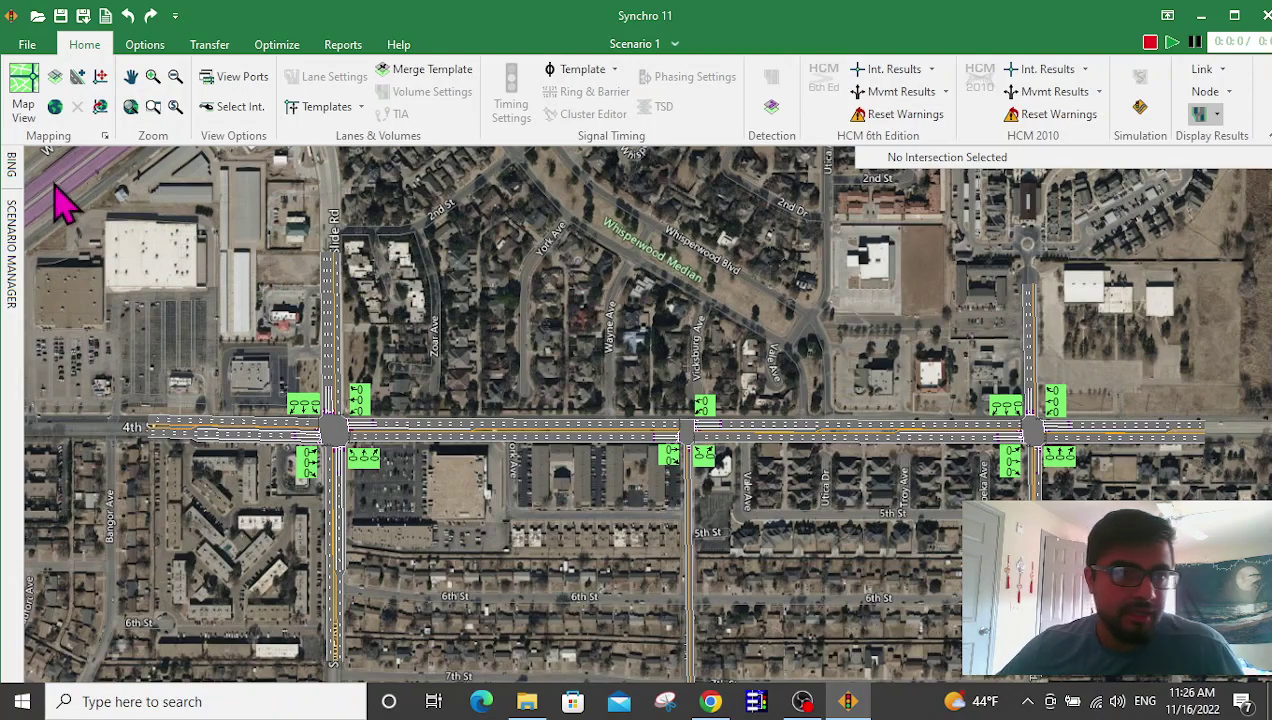
left_click(56, 107)
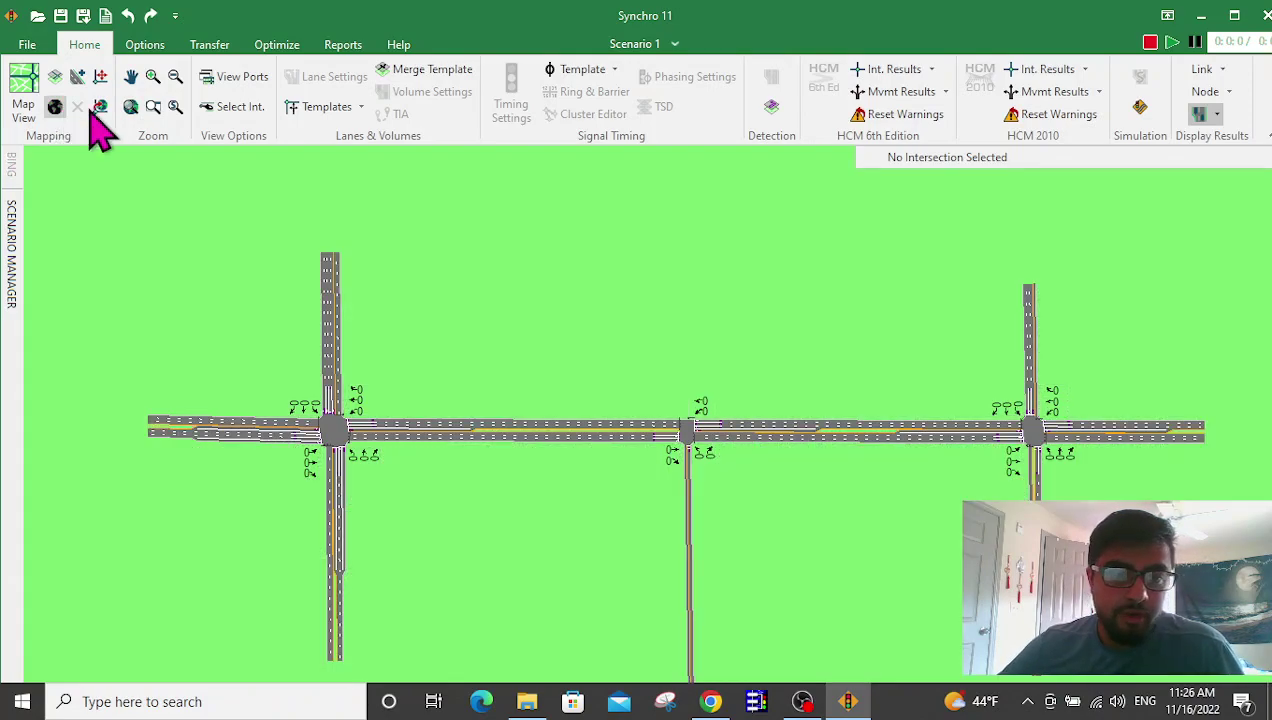
left_click_drag(554, 425, 557, 338)
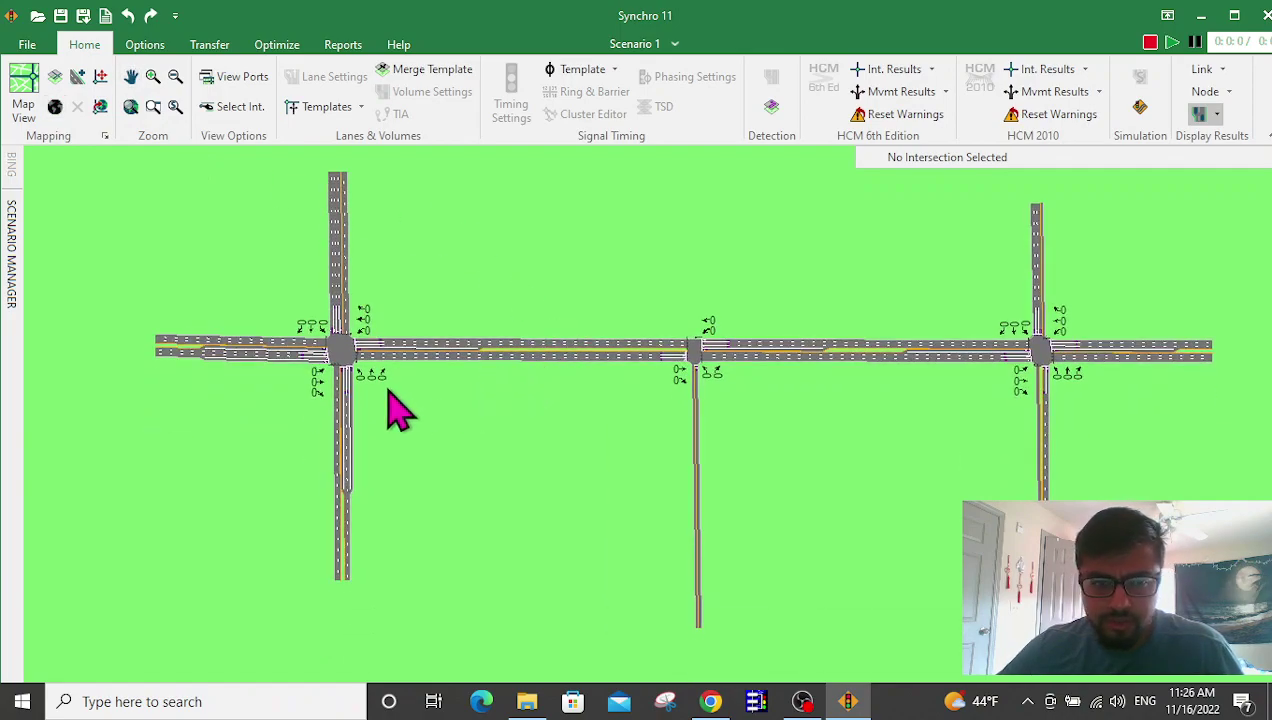
middle_click_drag(469, 457, 491, 456)
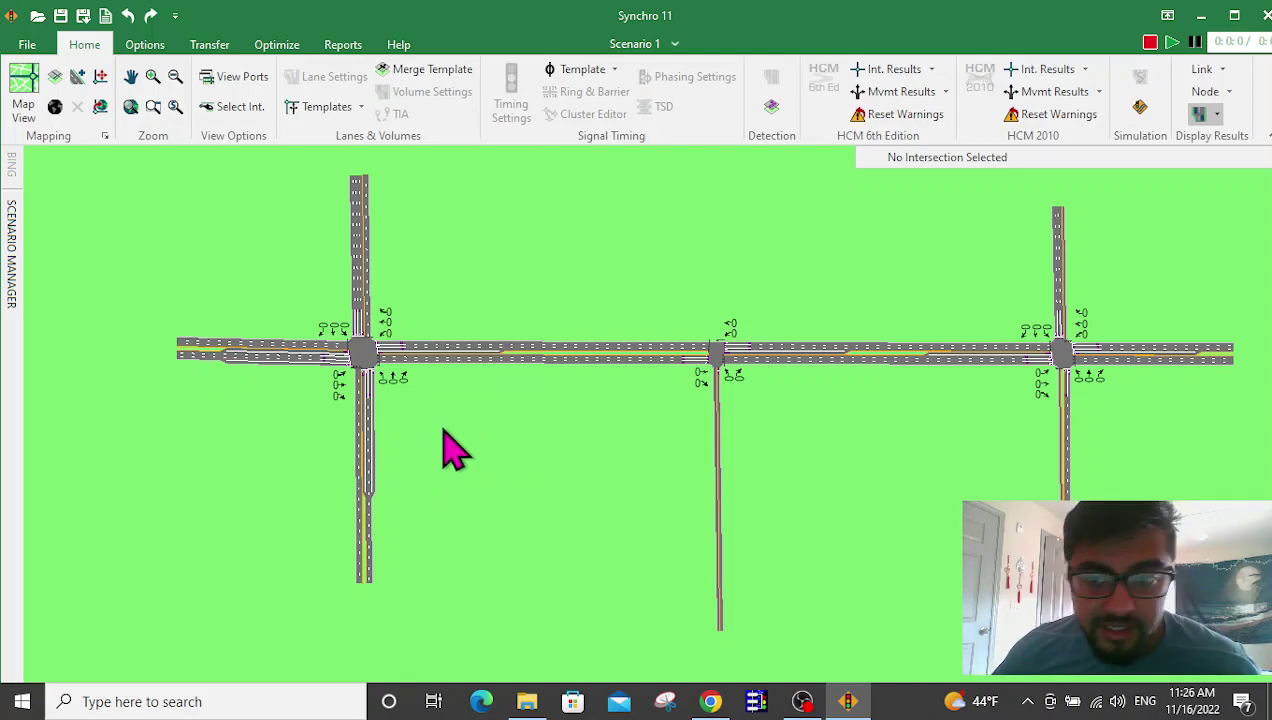
Enter the eastbound traffic volumes at the westernmost 4th St intersection: left 150, through 500 and right 100 vph.
left_click(362, 375)
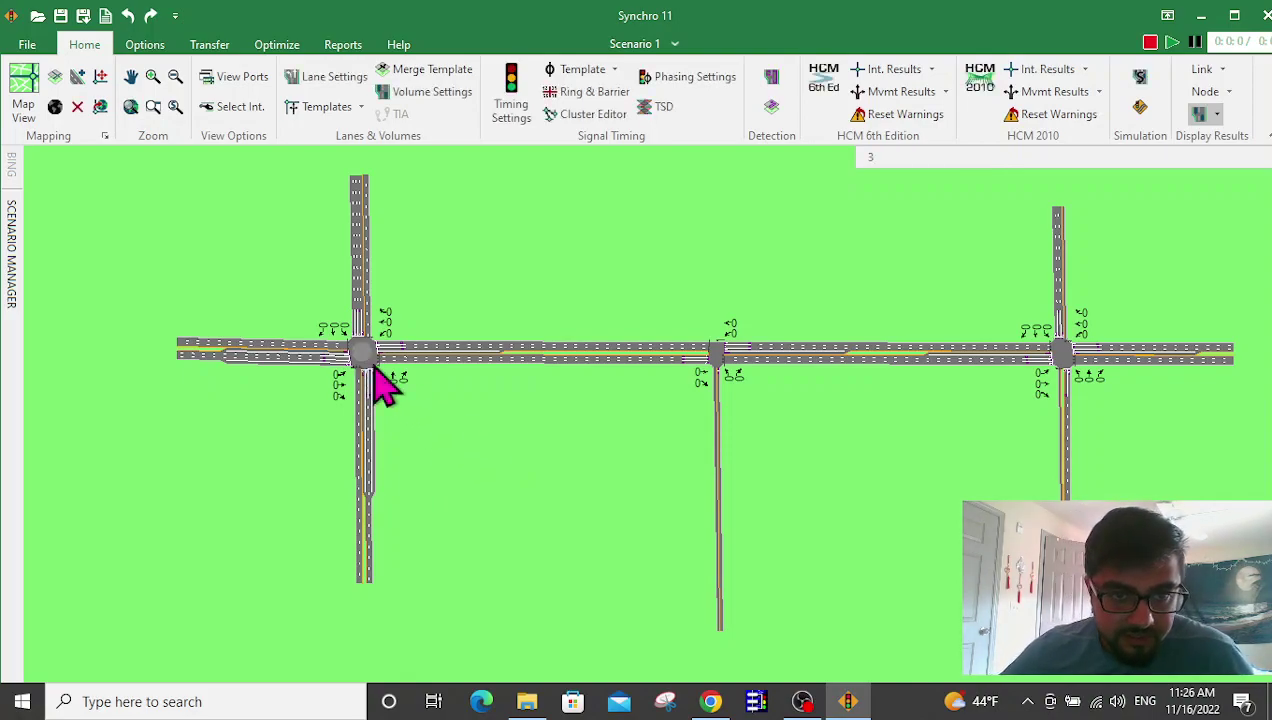
scroll(290, 335, "up", 1)
middle_click_drag(321, 463, 735, 540)
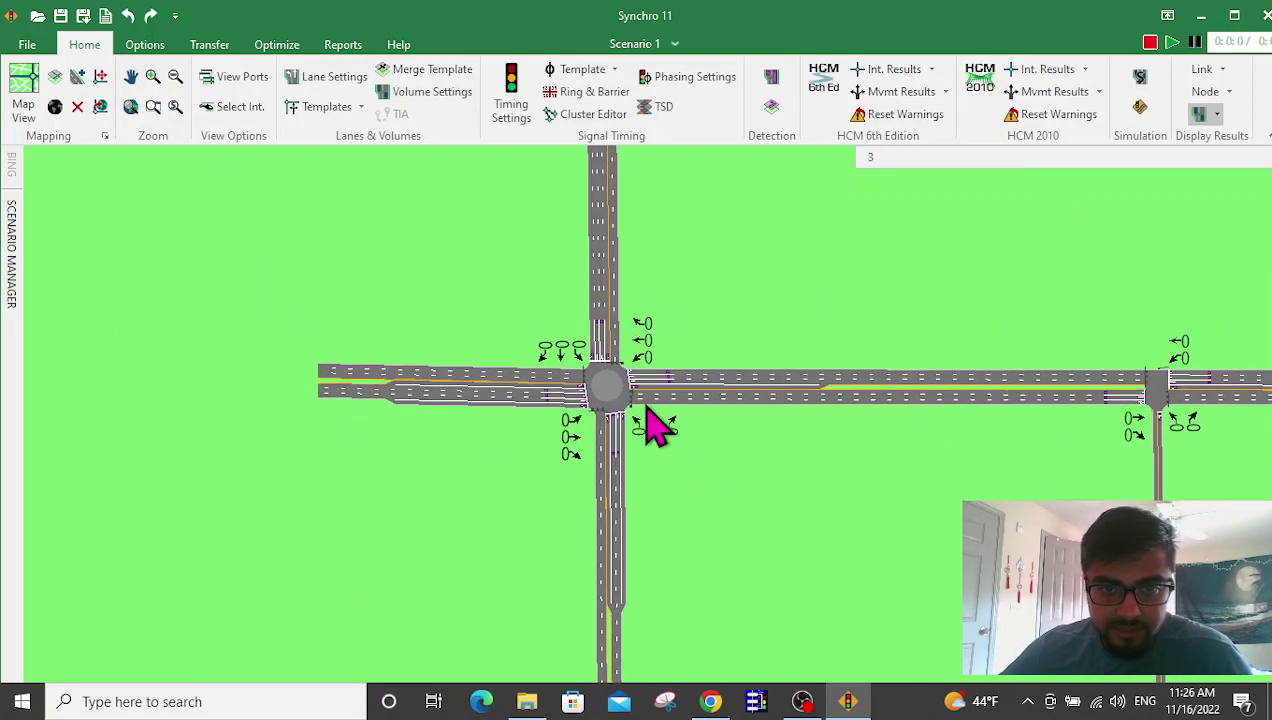
right_click(604, 381)
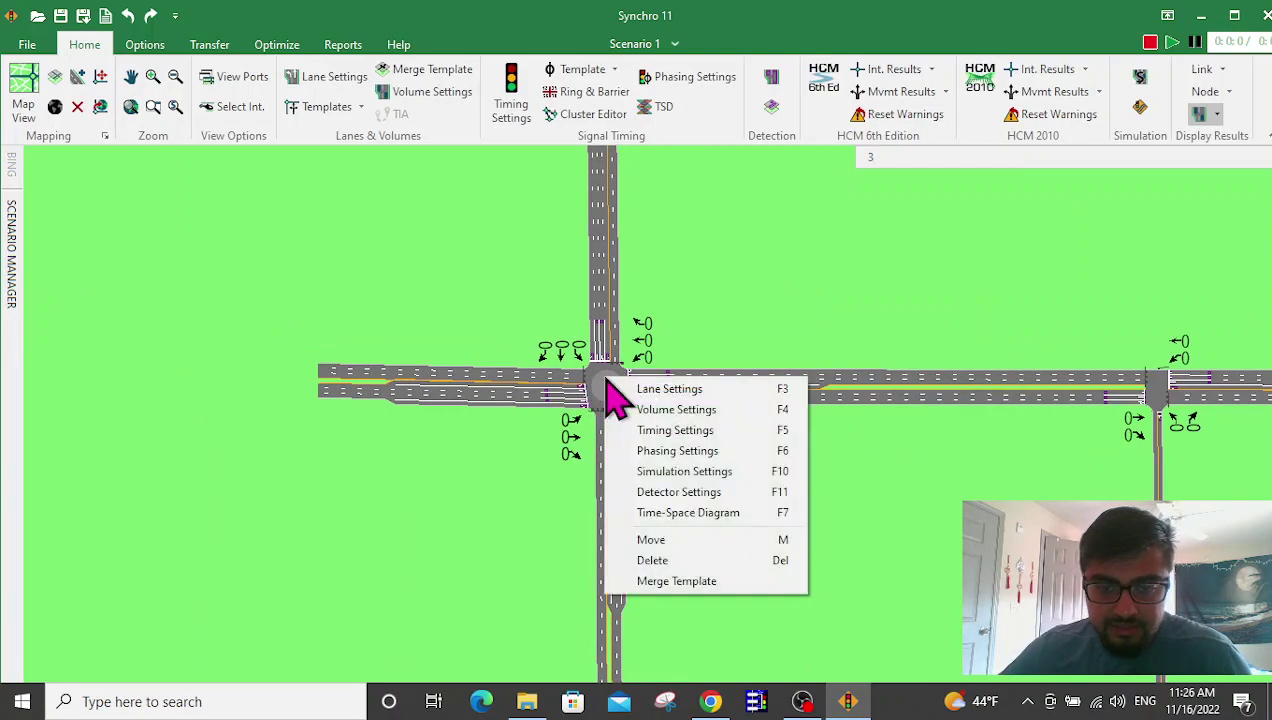
left_click(702, 411)
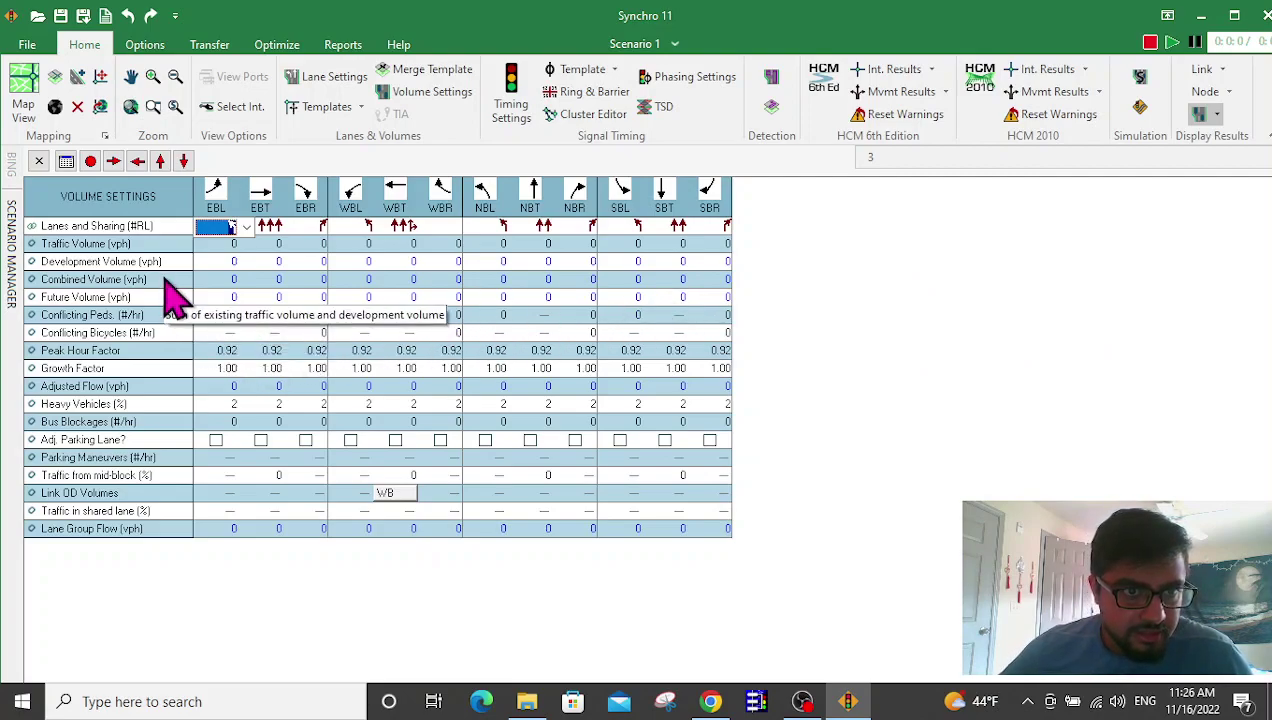
left_click(222, 243)
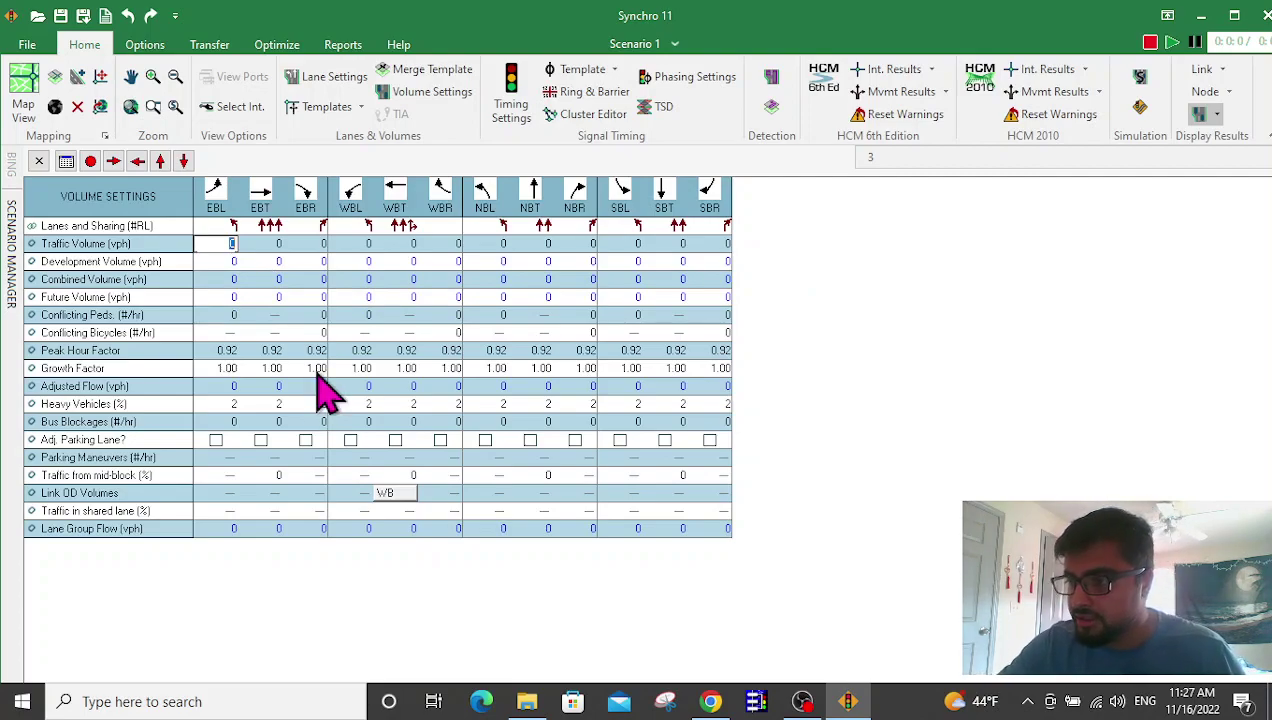
key("Tab")
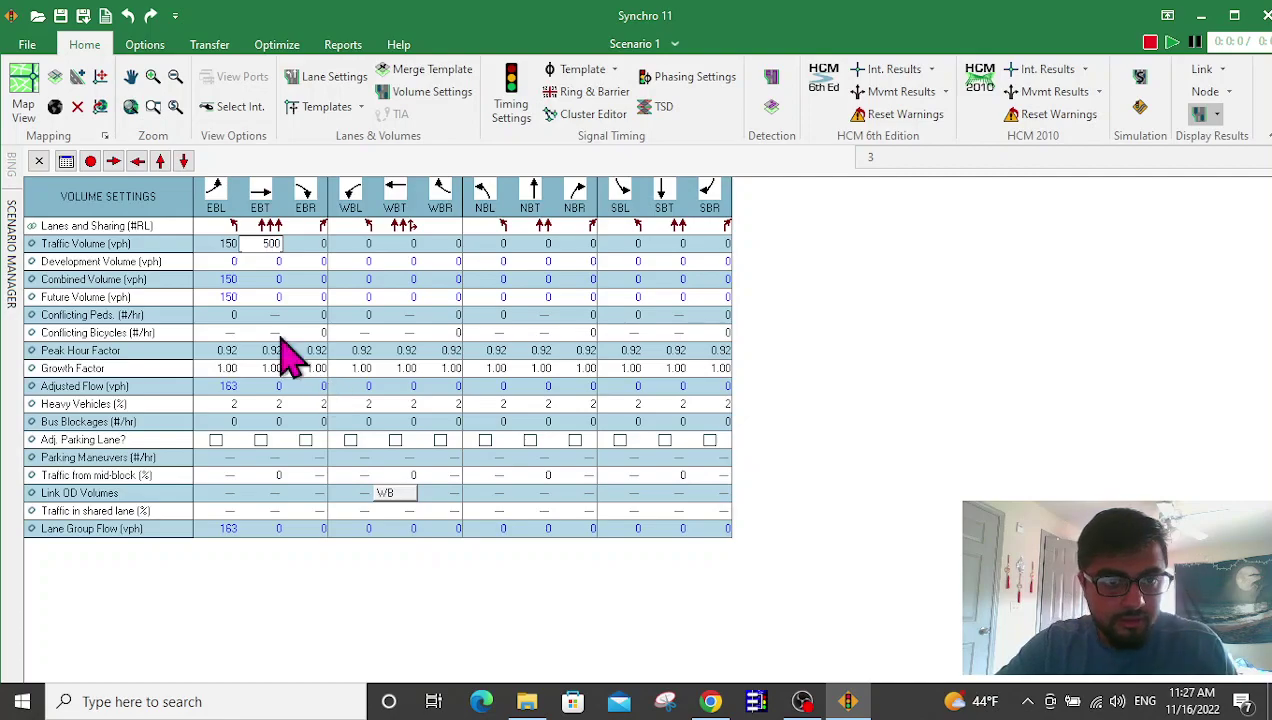
type("500")
key("Tab")
type("100")
key("Tab")
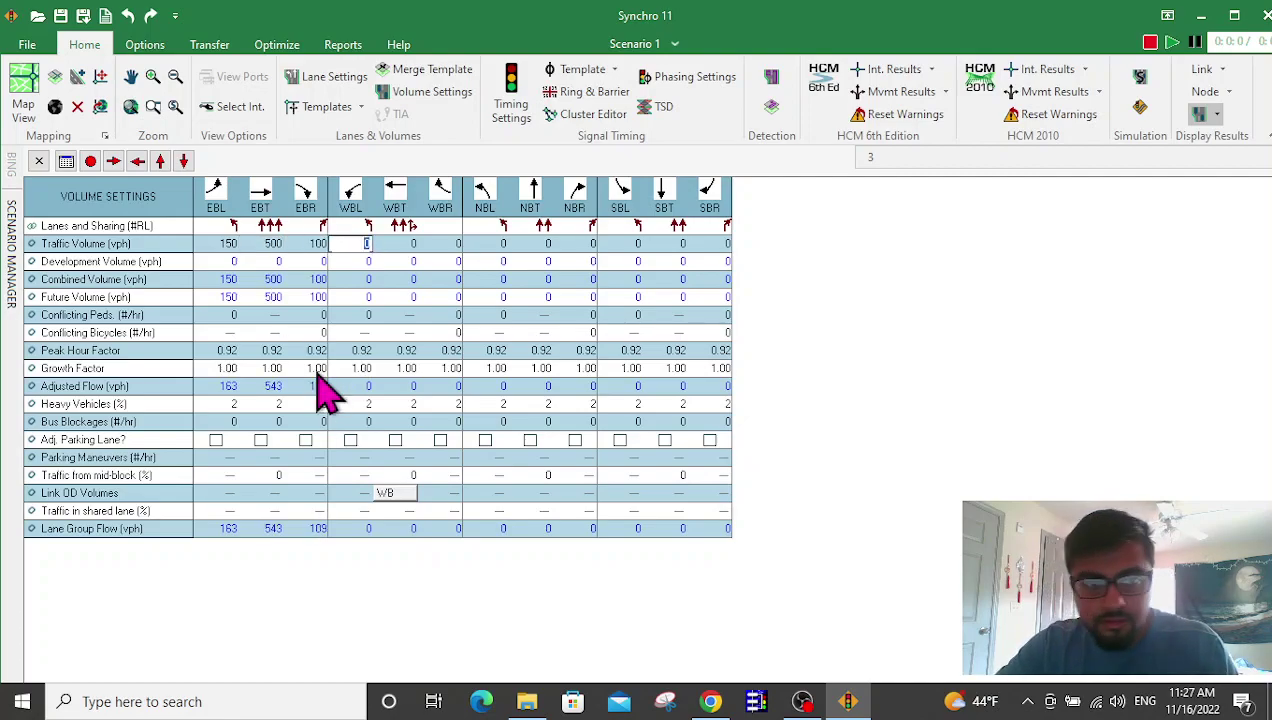
Enter the westbound traffic volumes at this intersection: left 150, through 500 and right 175 vph.
key("Tab")
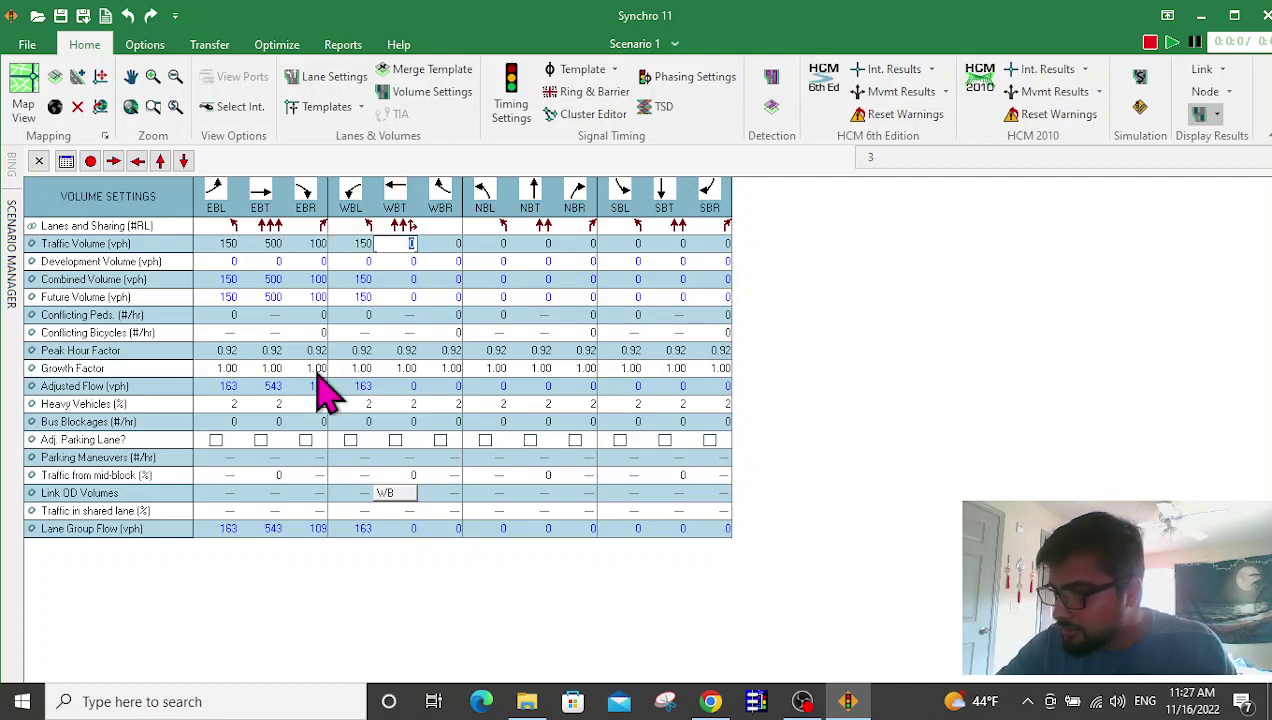
type("500")
key("Tab")
type("1")
key("Tab")
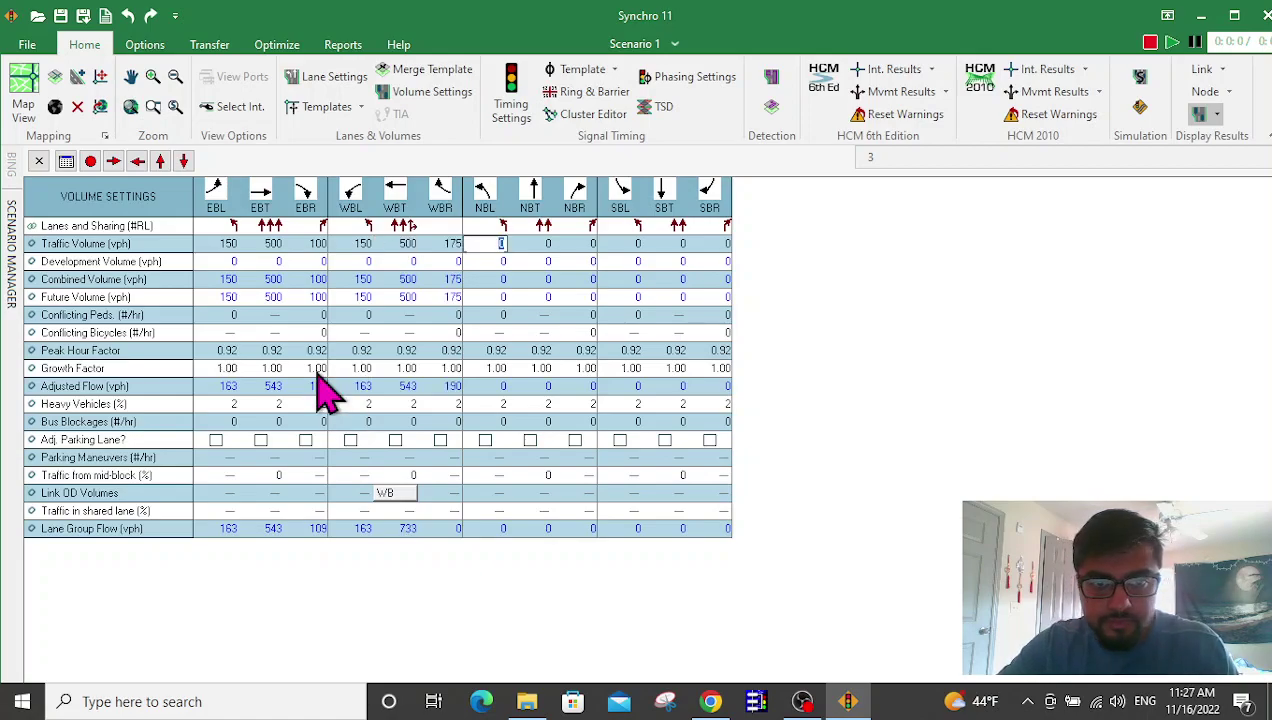
Enter the northbound traffic volumes at this intersection: left 220, through 425 and right 135 vph.
key("Tab")
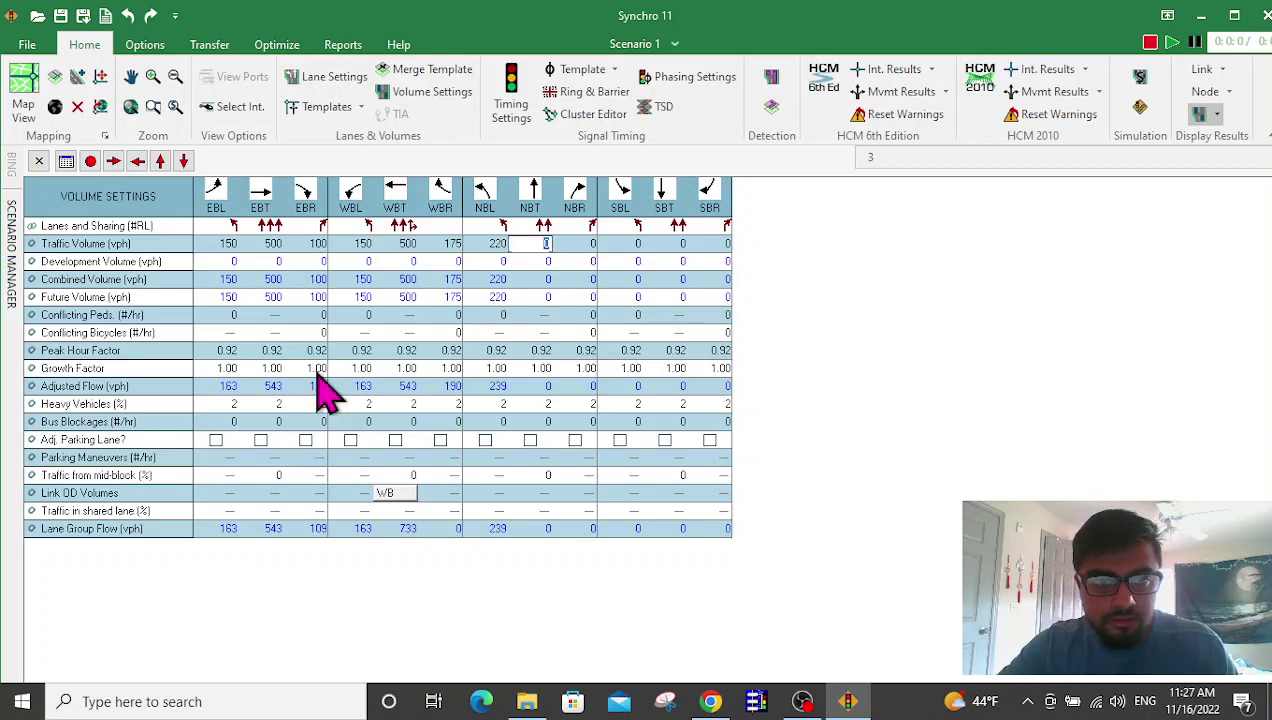
key("Tab")
type("135")
key("Tab")
Enter the southbound traffic volumes of left 125, through 450 and right 145 vph, and return to the map.
type("125")
key("Tab")
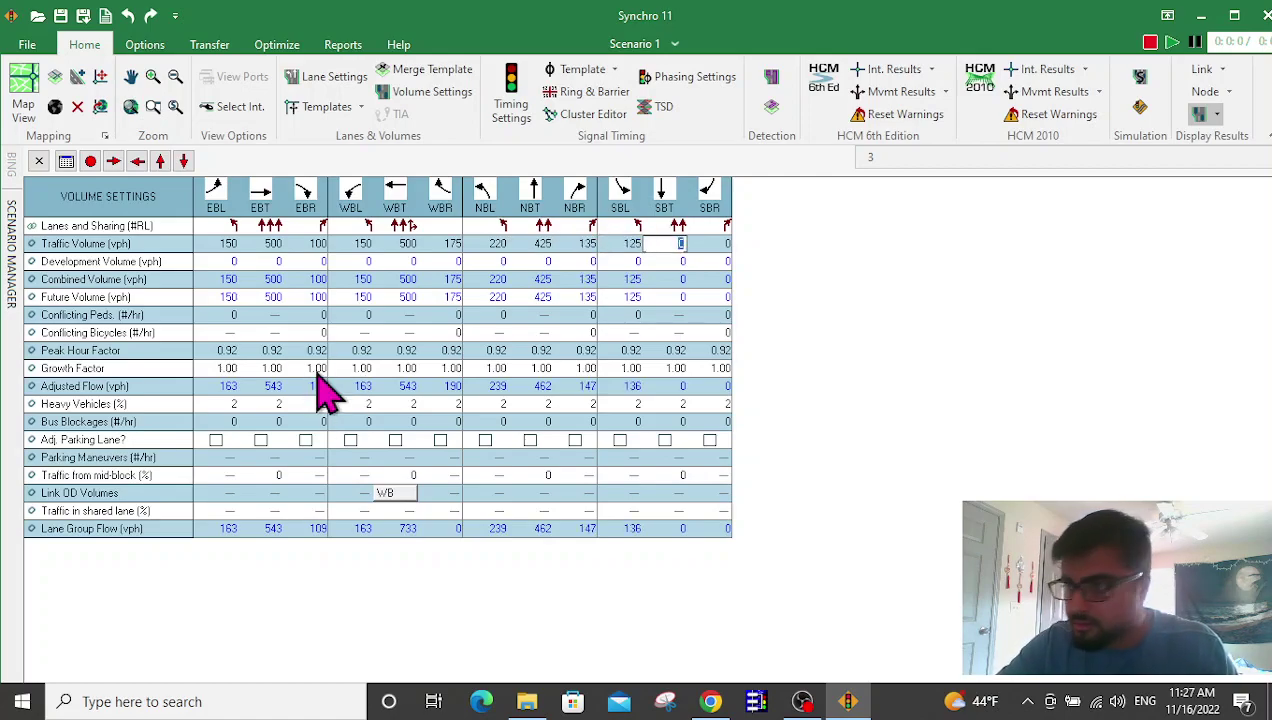
type("450")
key("Tab")
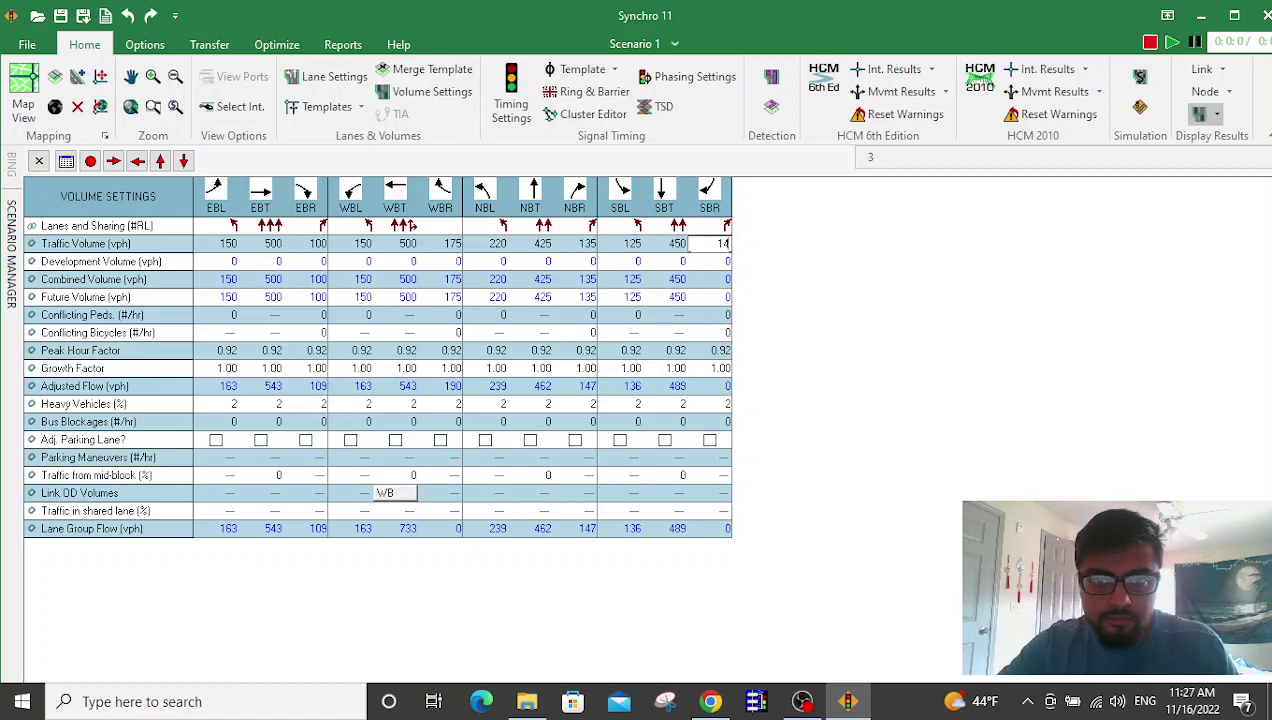
type("145")
key("Return")
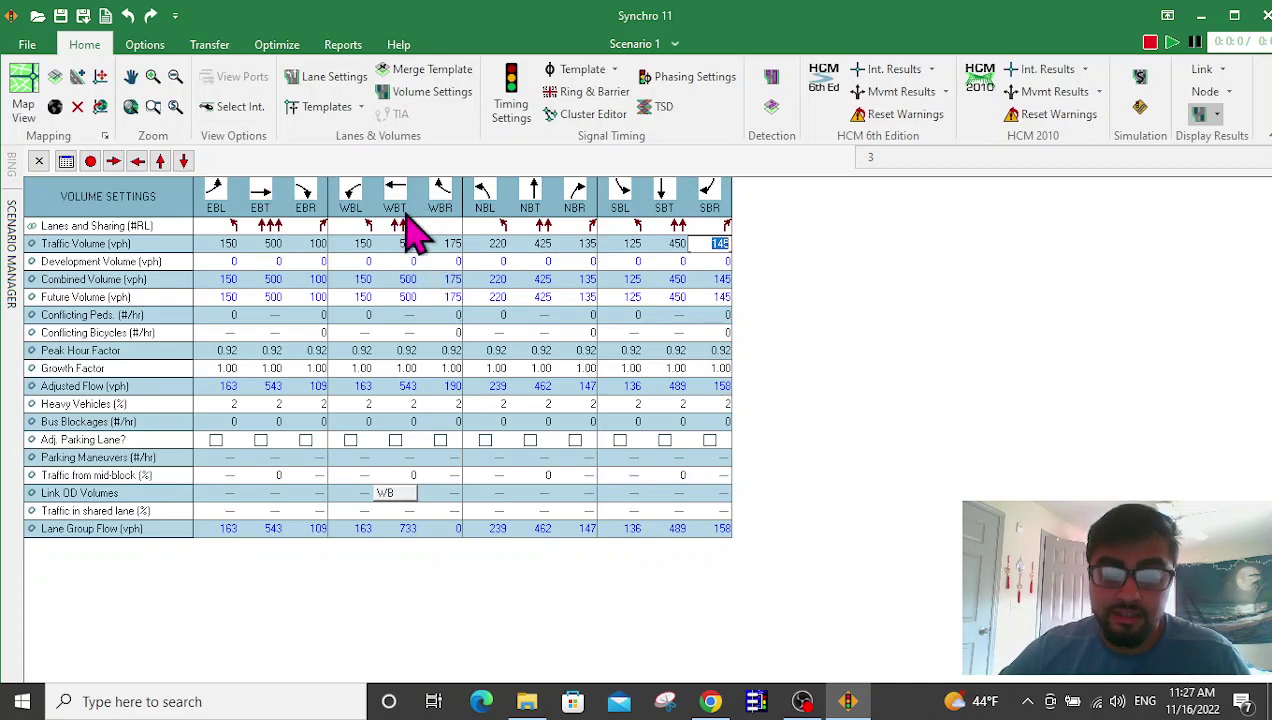
left_click(40, 163)
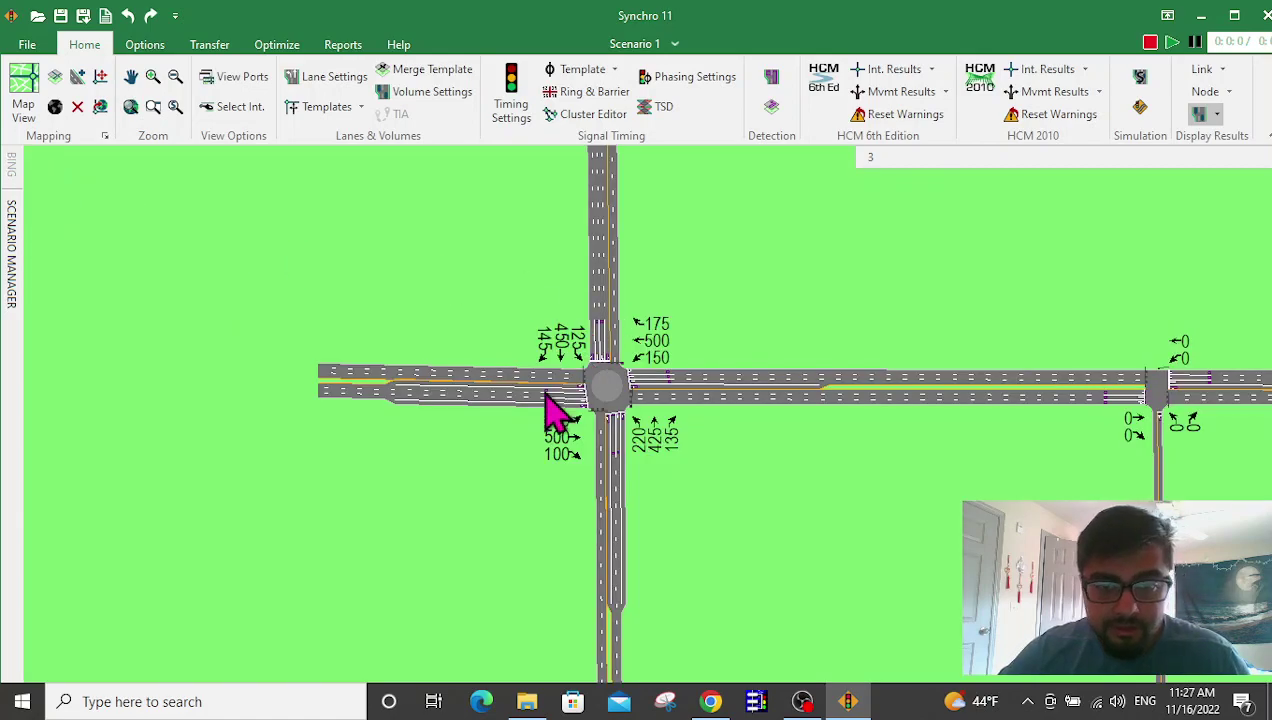
Set the heavy vehicle share of all three eastbound movements at the westernmost intersection to 8%.
scroll(511, 490, "up", 3)
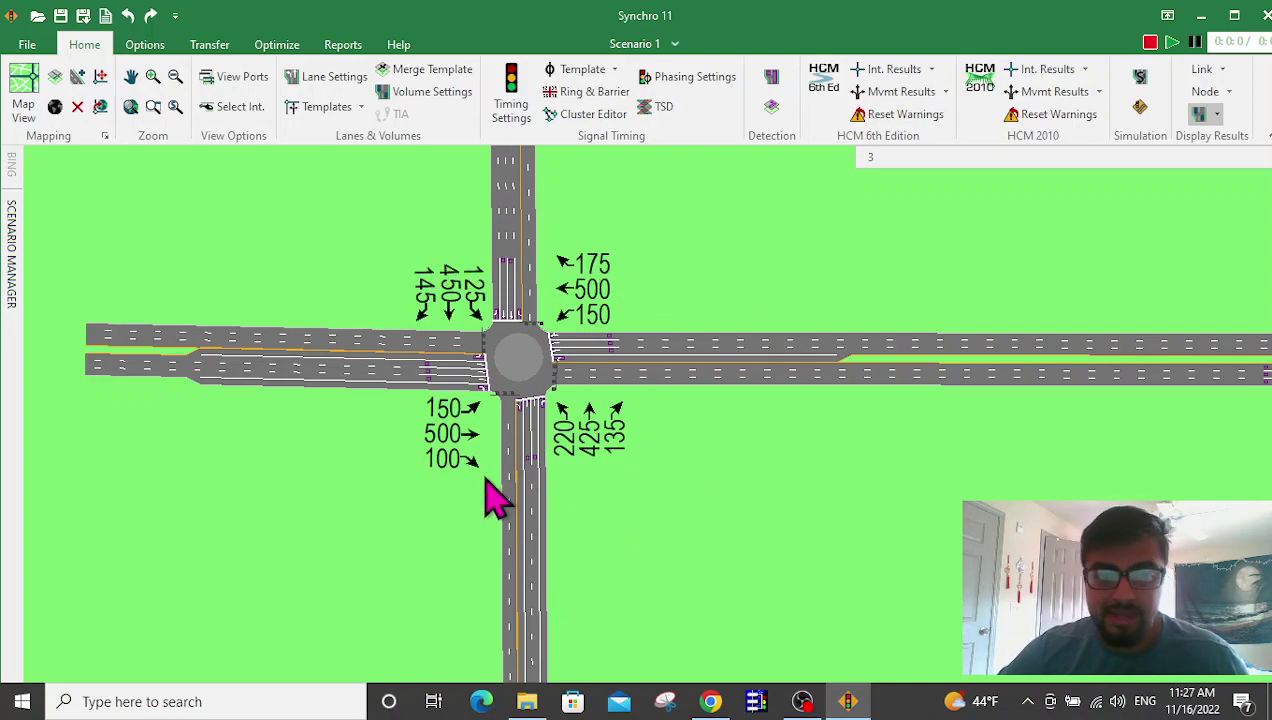
middle_click_drag(437, 440, 406, 485)
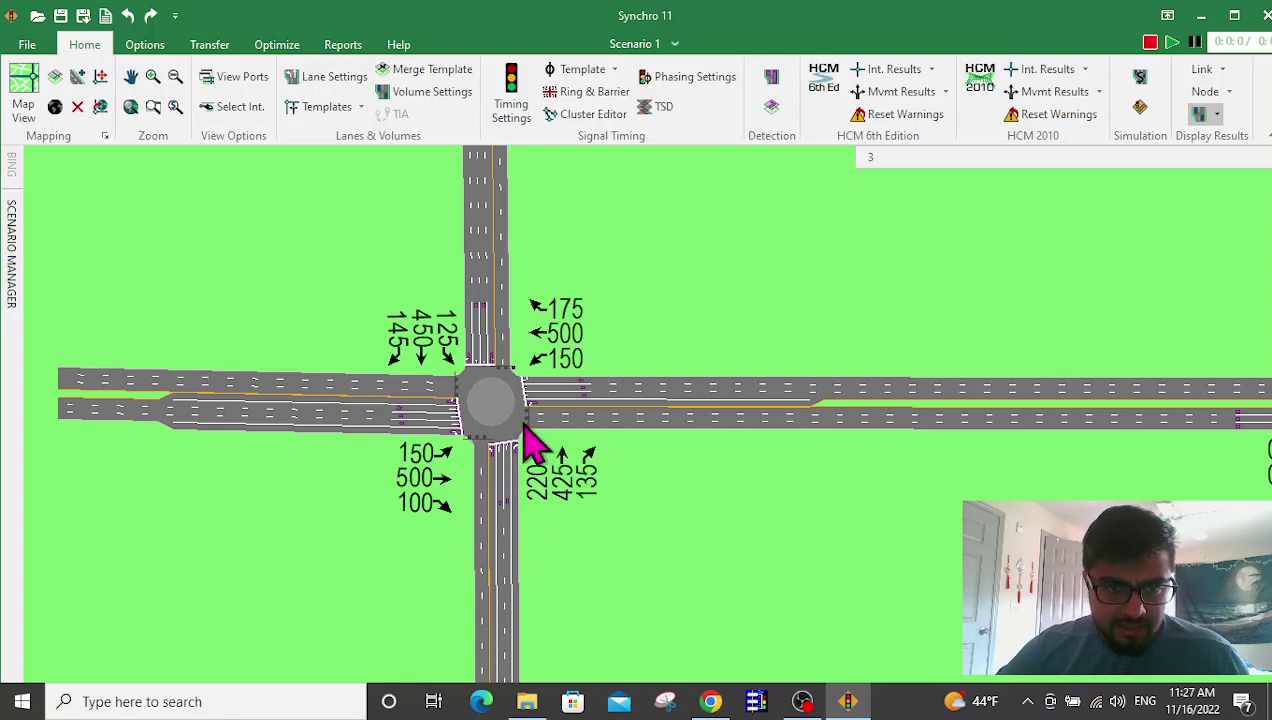
right_click(472, 406)
left_click(525, 433)
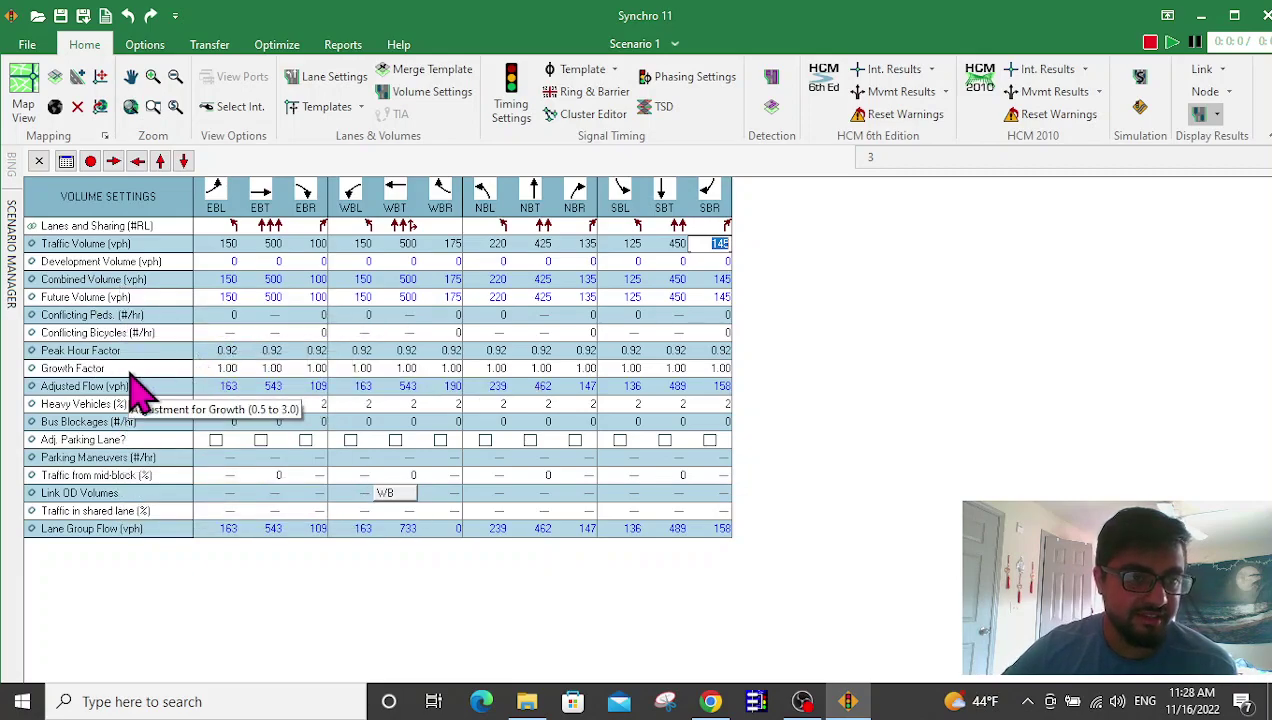
left_click(216, 392)
left_click(224, 404)
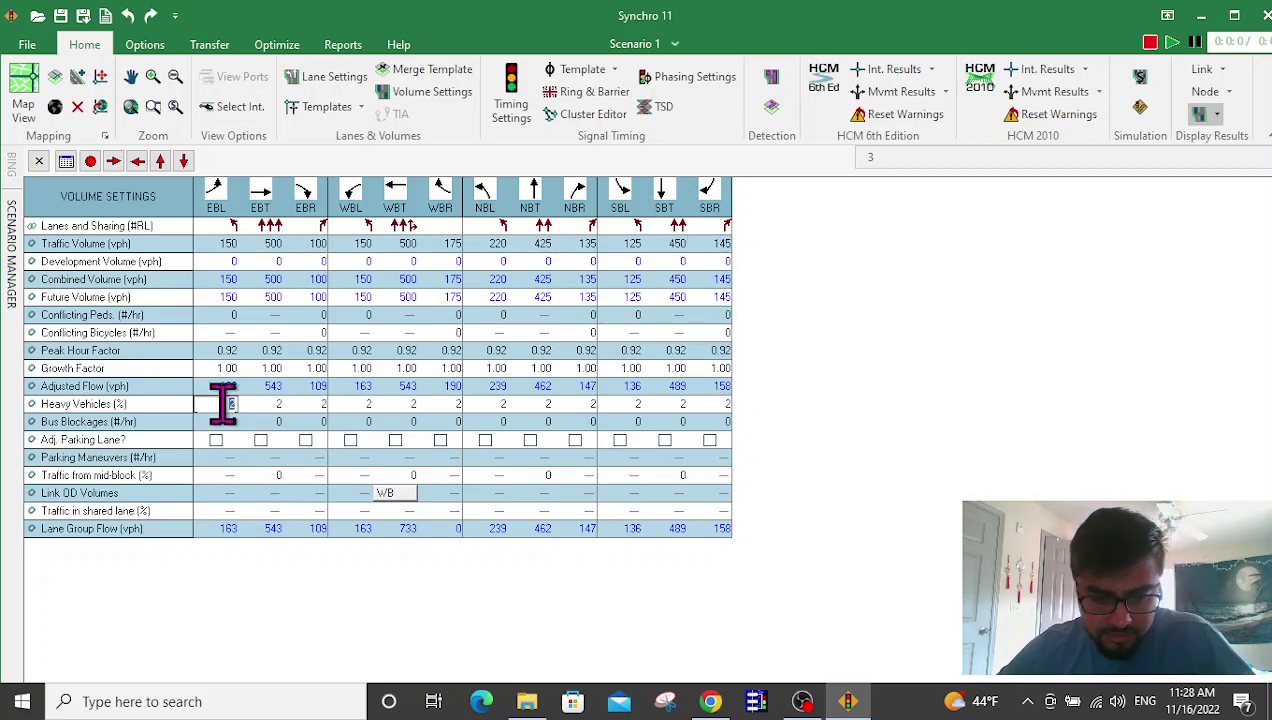
type("8")
left_click(272, 404)
type("8")
key("Tab")
type("8")
Set the heavy vehicle share of the westbound left, through and right movements to 8%.
left_click(369, 404)
type("8")
left_click(413, 404)
type("8")
left_click(460, 404)
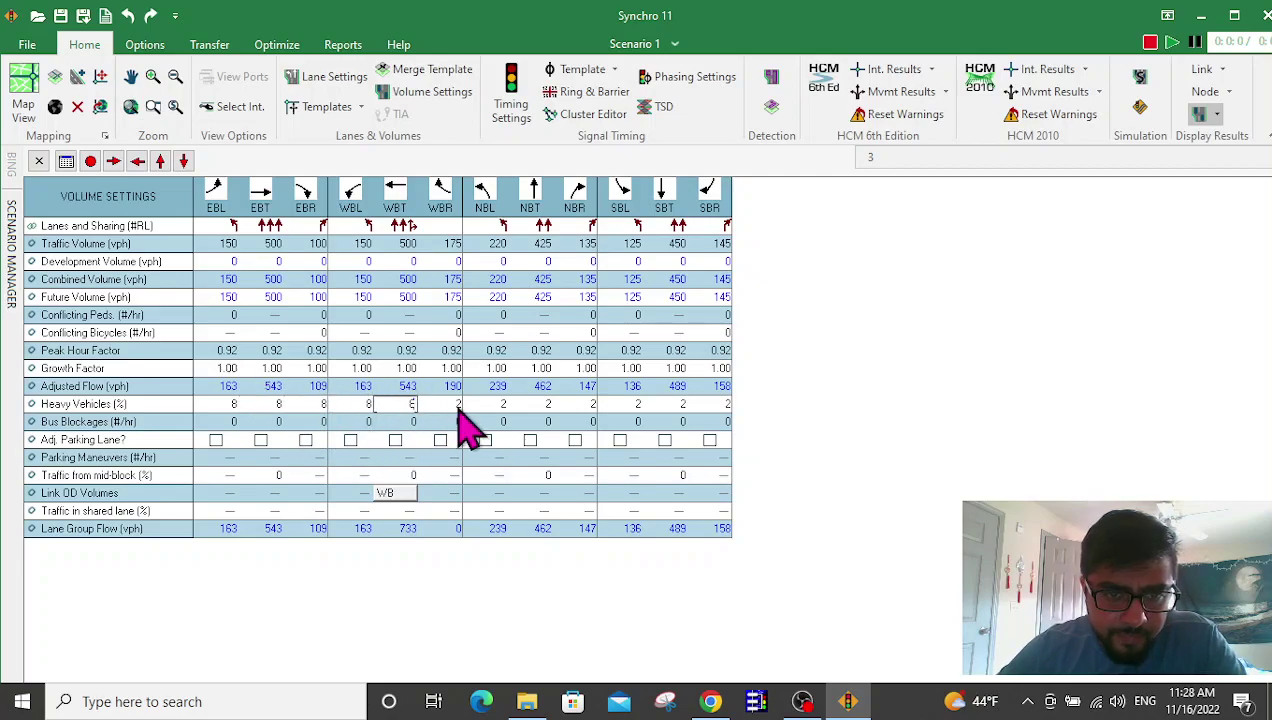
type("8")
Set the heavy vehicle share of the northbound left, through and right movements to 8%.
left_click(503, 404)
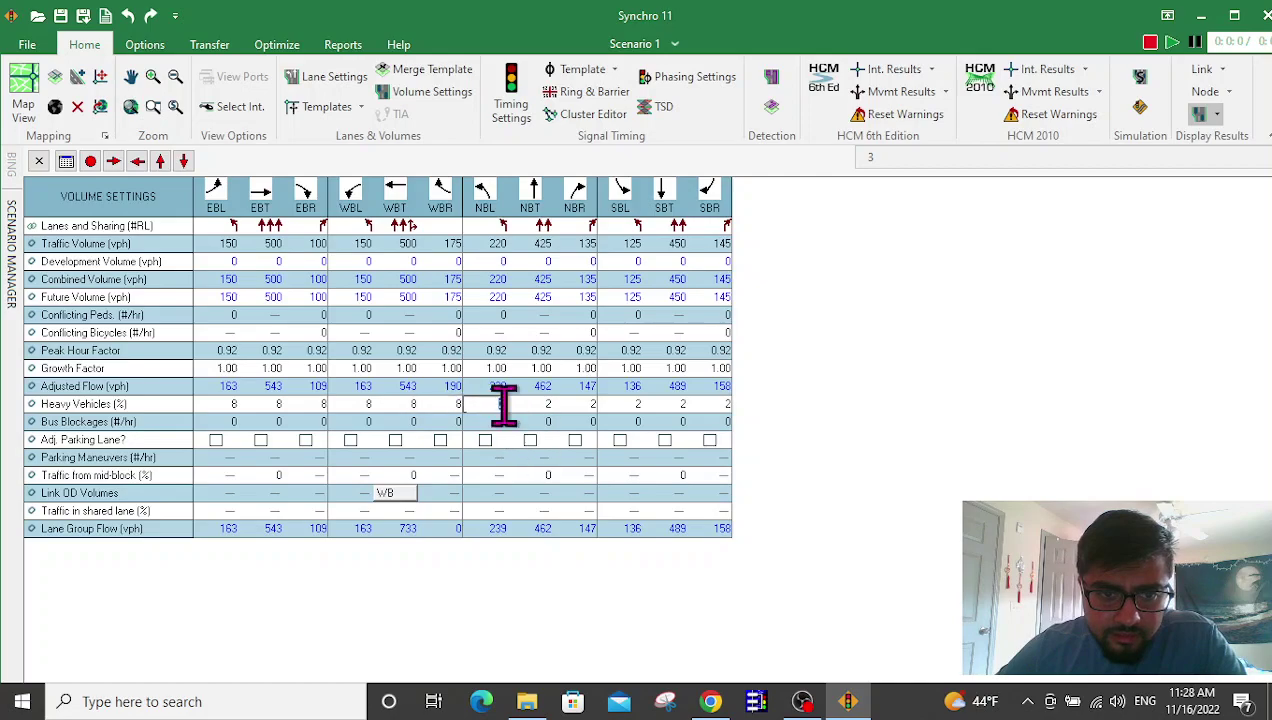
type("8")
left_click(545, 404)
type("8")
left_click(592, 404)
type("8")
Set the heavy vehicle share of the southbound left, through and right movements to 8% and return to the map.
left_click(640, 404)
type("8")
left_click(681, 404)
type("8")
left_click(725, 404)
type("8")
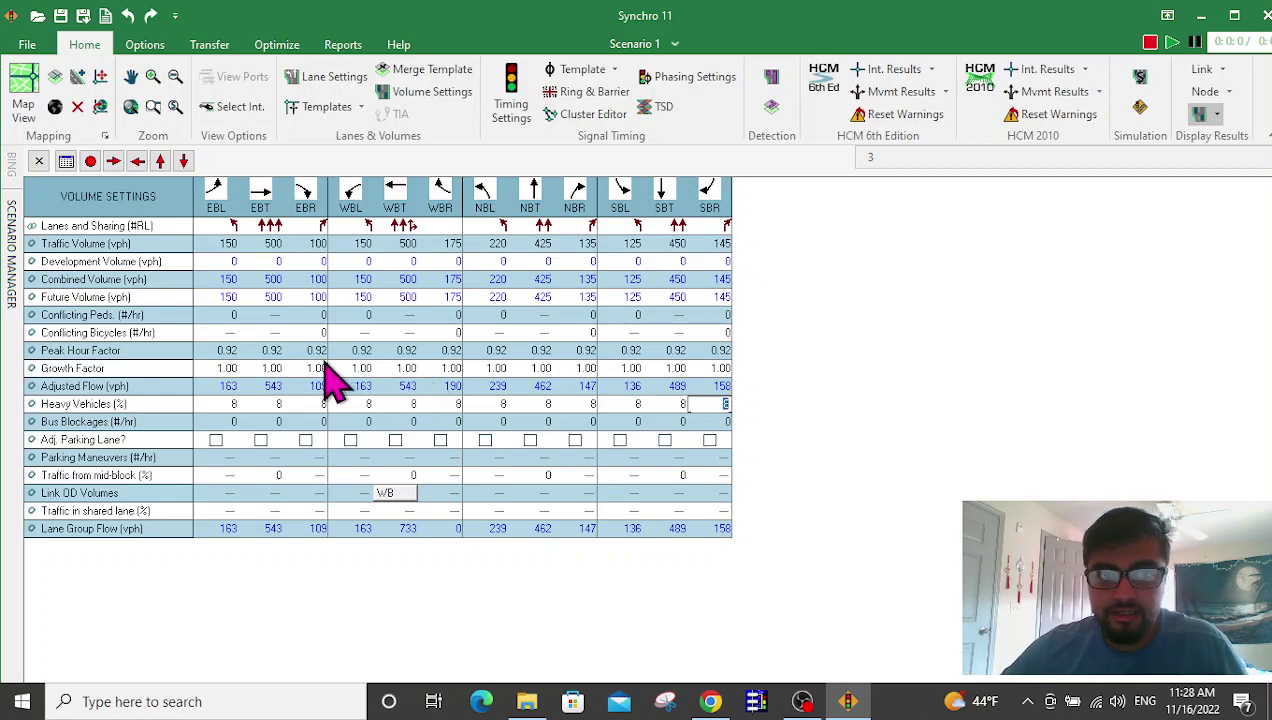
left_click(38, 162)
Open the timing settings of the westernmost 4th St intersection.
middle_click_drag(356, 558, 410, 512)
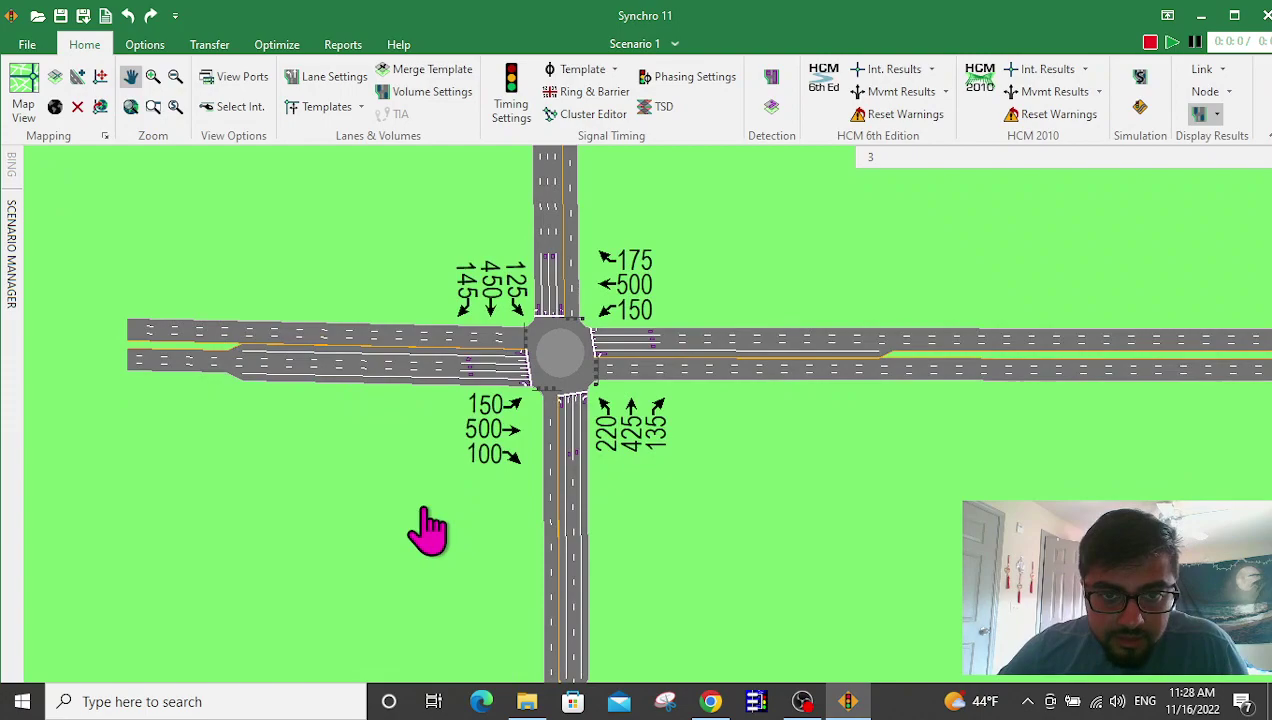
right_click(558, 346)
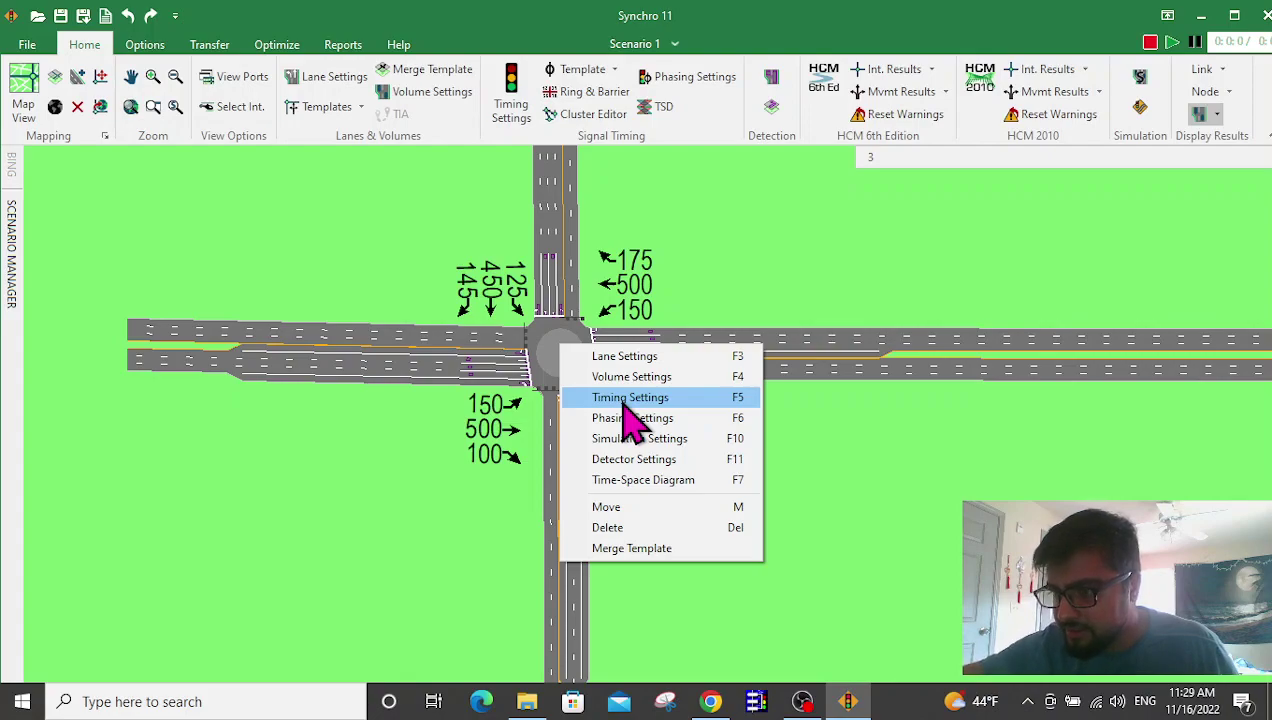
right_click(548, 365)
right_click(573, 342)
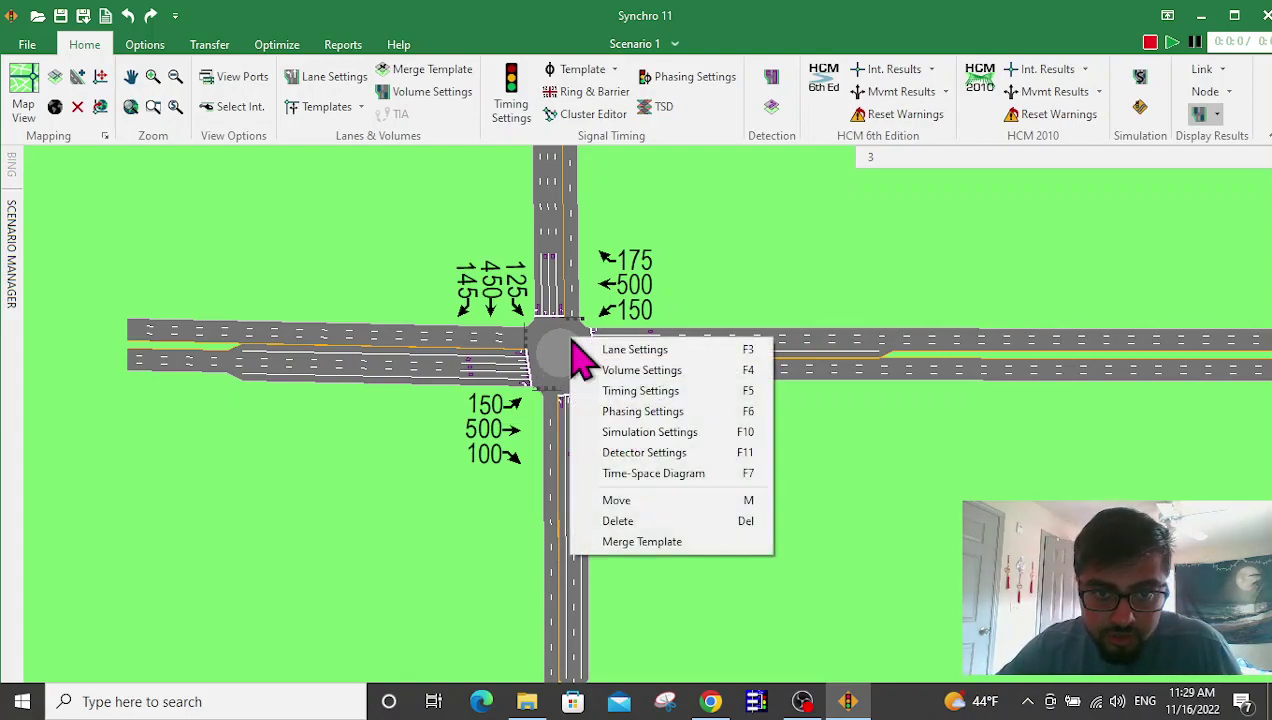
left_click(632, 392)
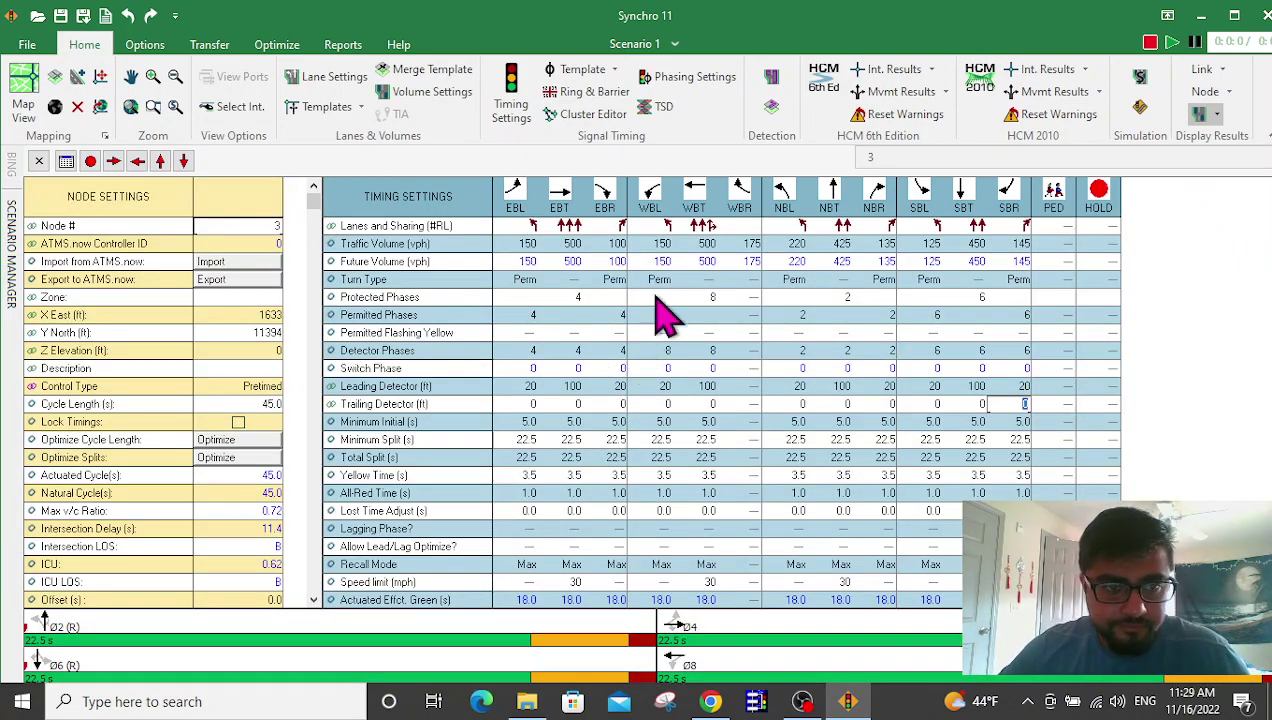
Try Non Standard Phasing in the Ring and Barrier Designer and restore sequential phasing to Automatically Update.
left_click(588, 98)
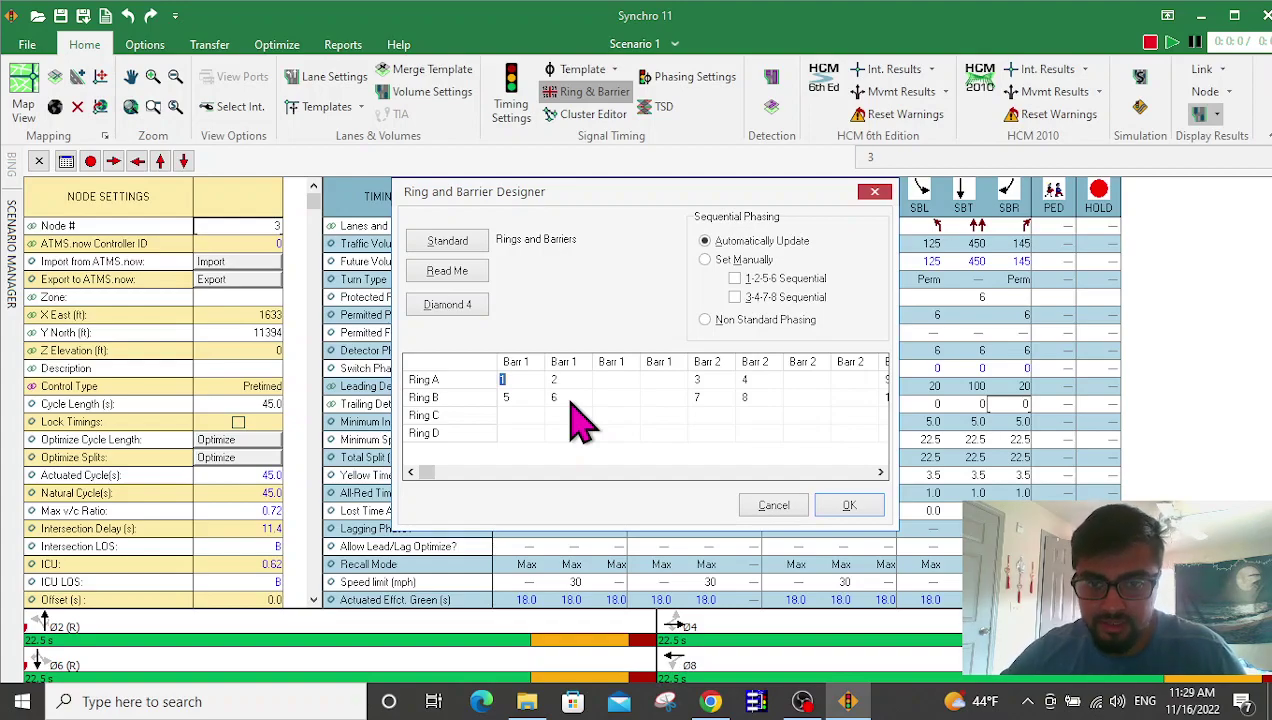
left_click(706, 320)
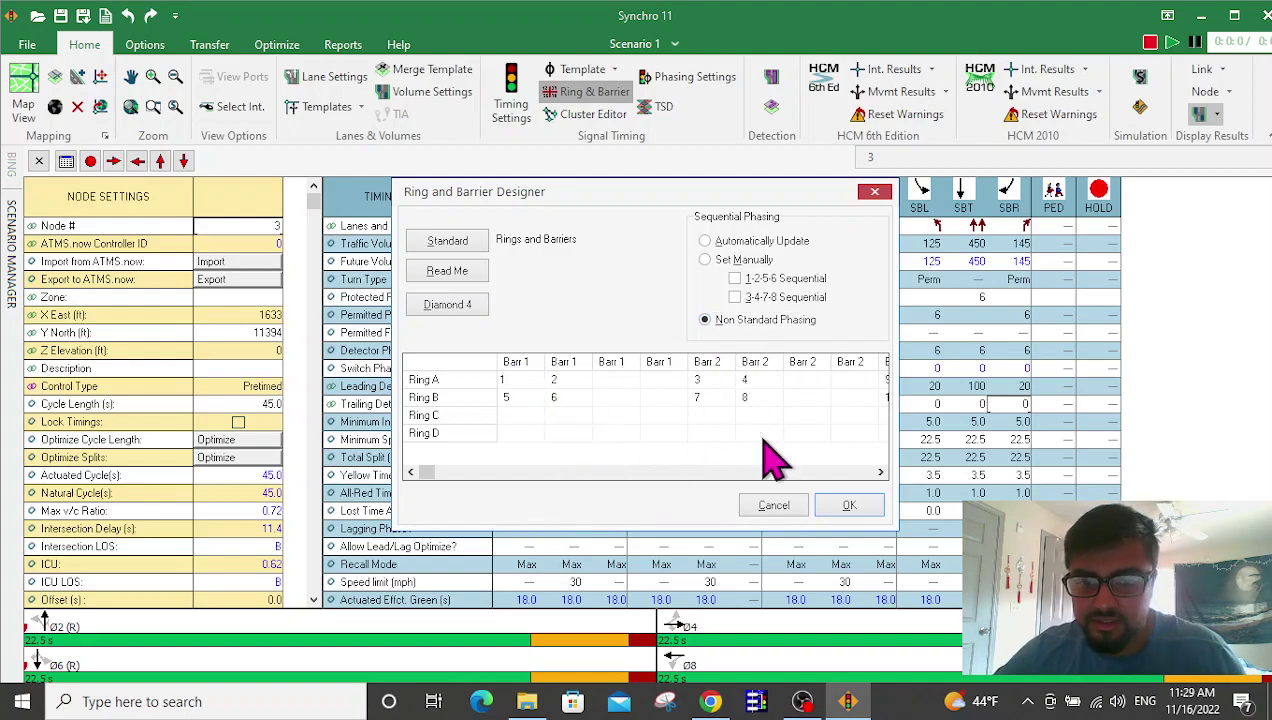
left_click(706, 242)
left_click(850, 506)
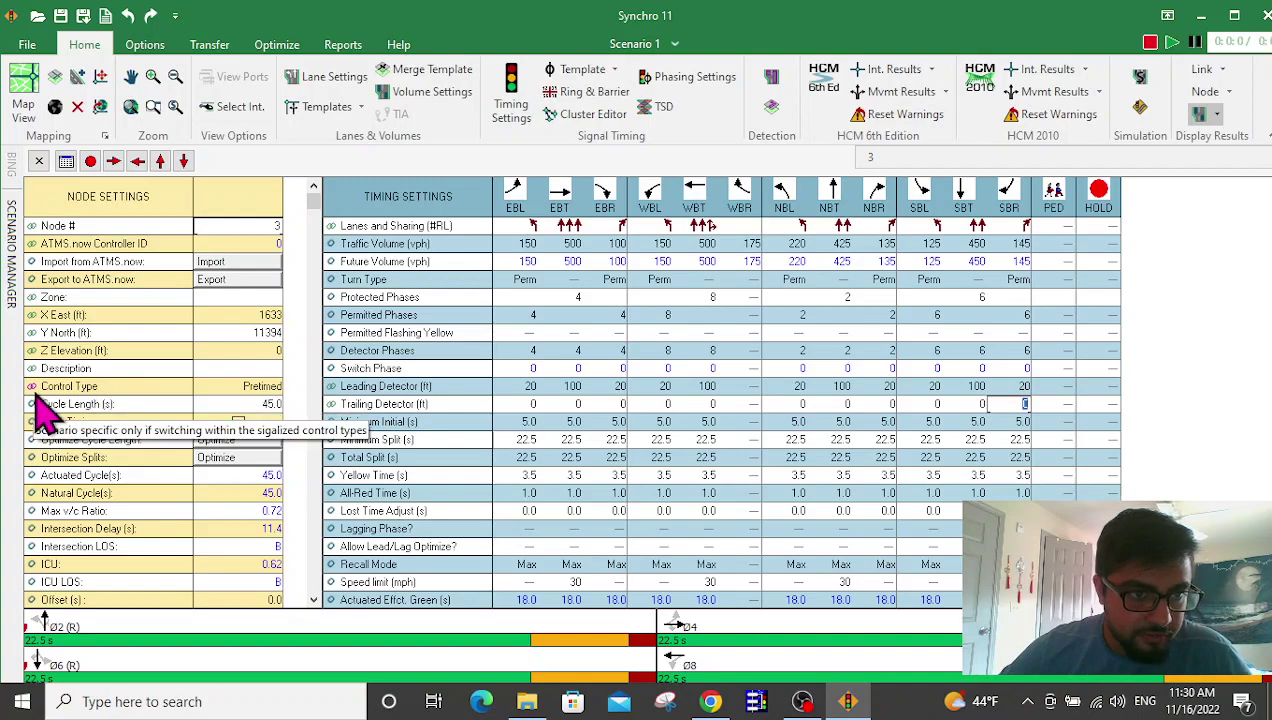
Examine the control types available for the intersection, leaving the selection on Pretimed.
left_click(220, 388)
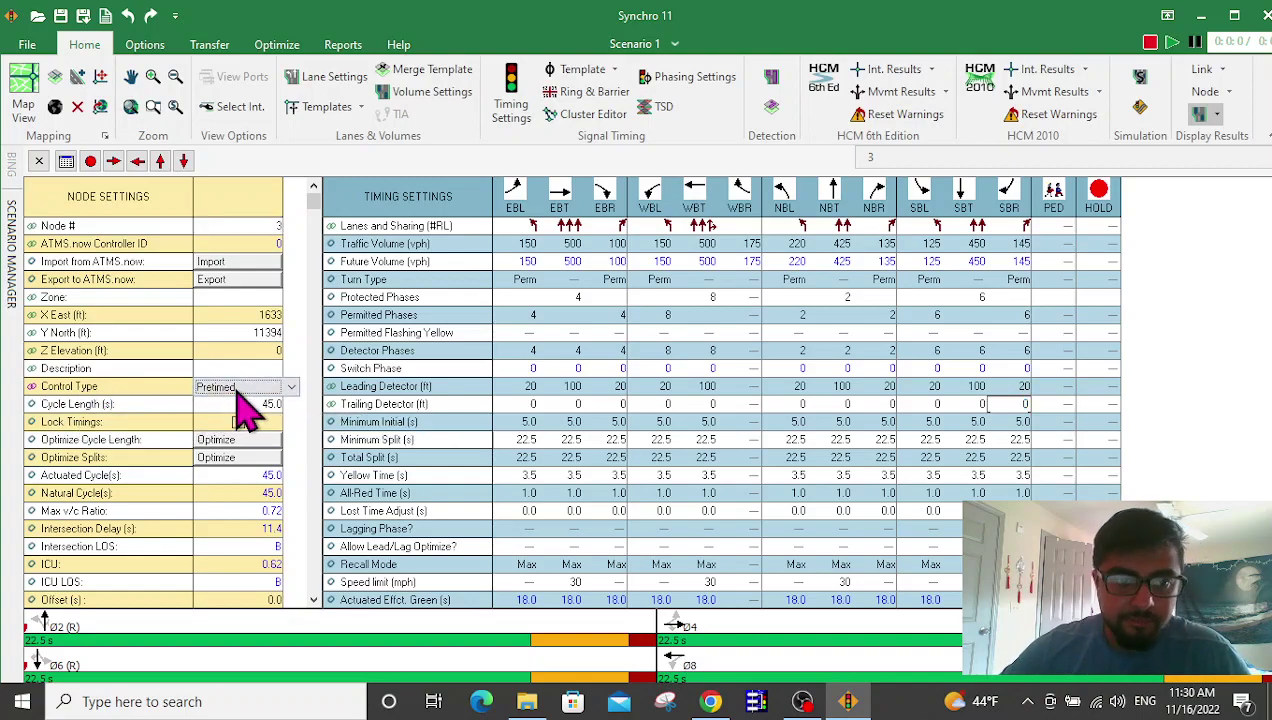
left_click(289, 386)
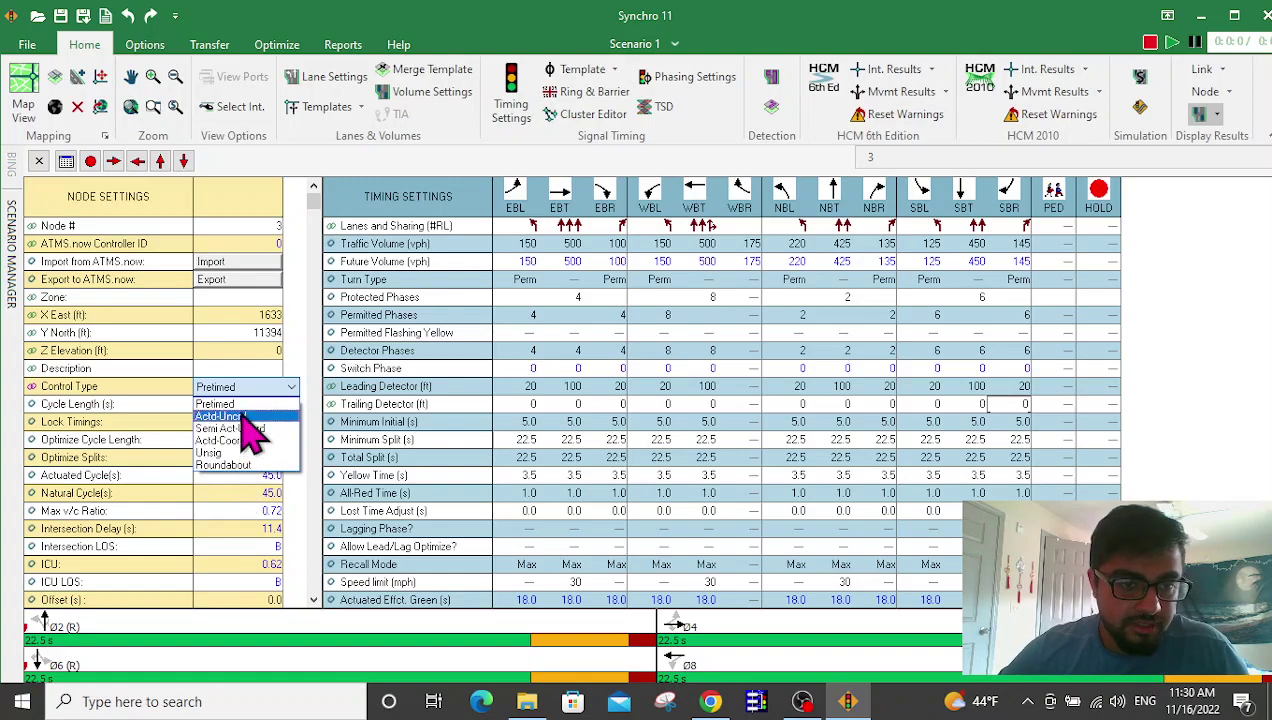
key("Escape")
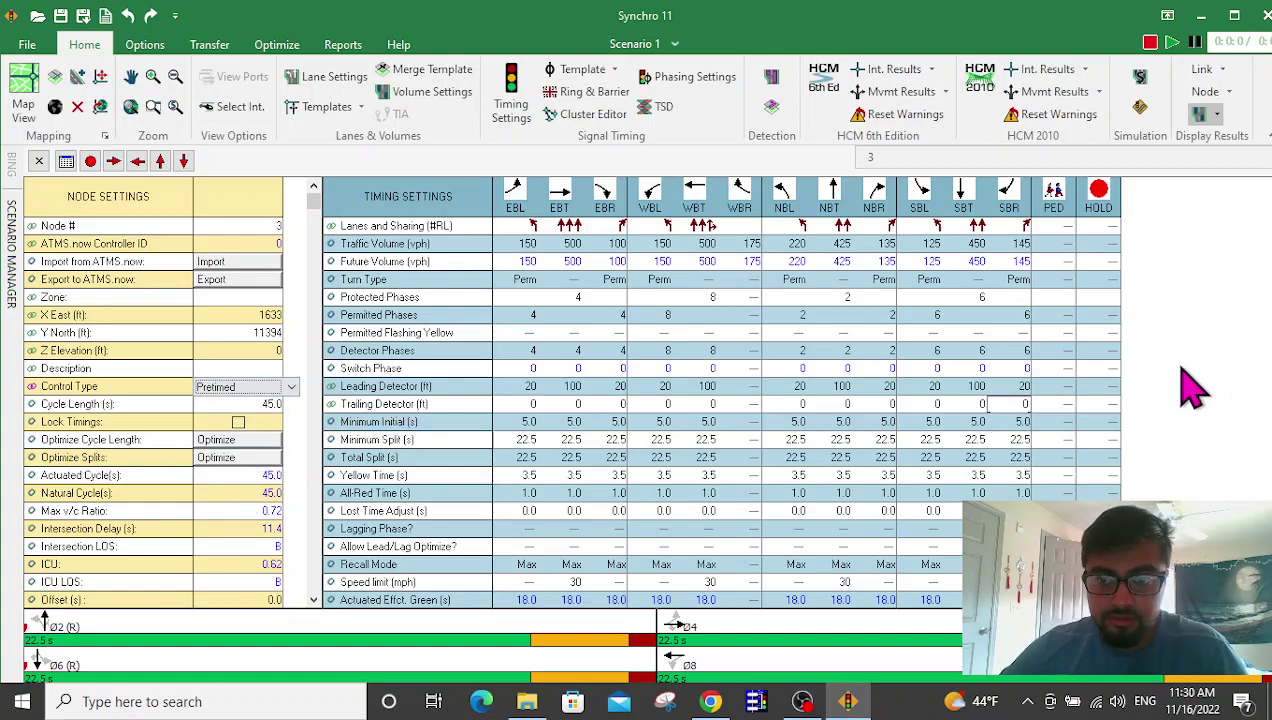
left_click(1064, 350)
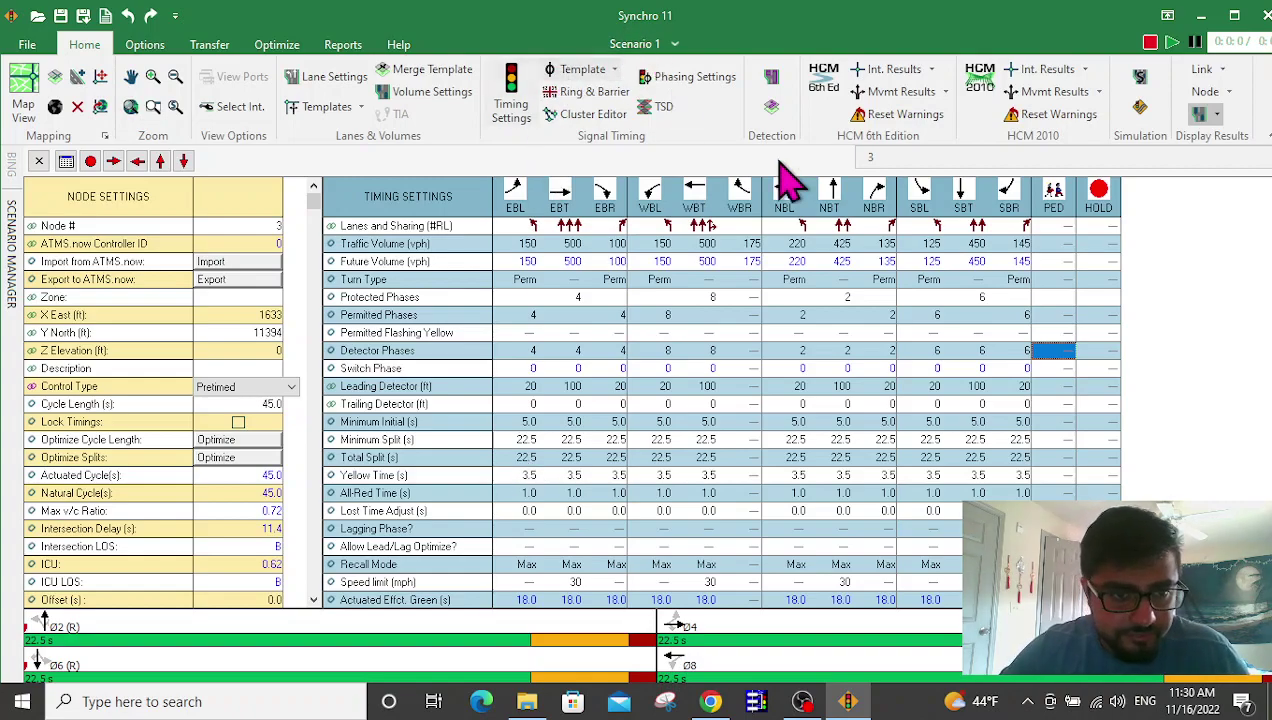
Set the intersection's signal cycle length to 75 seconds.
left_click(264, 404)
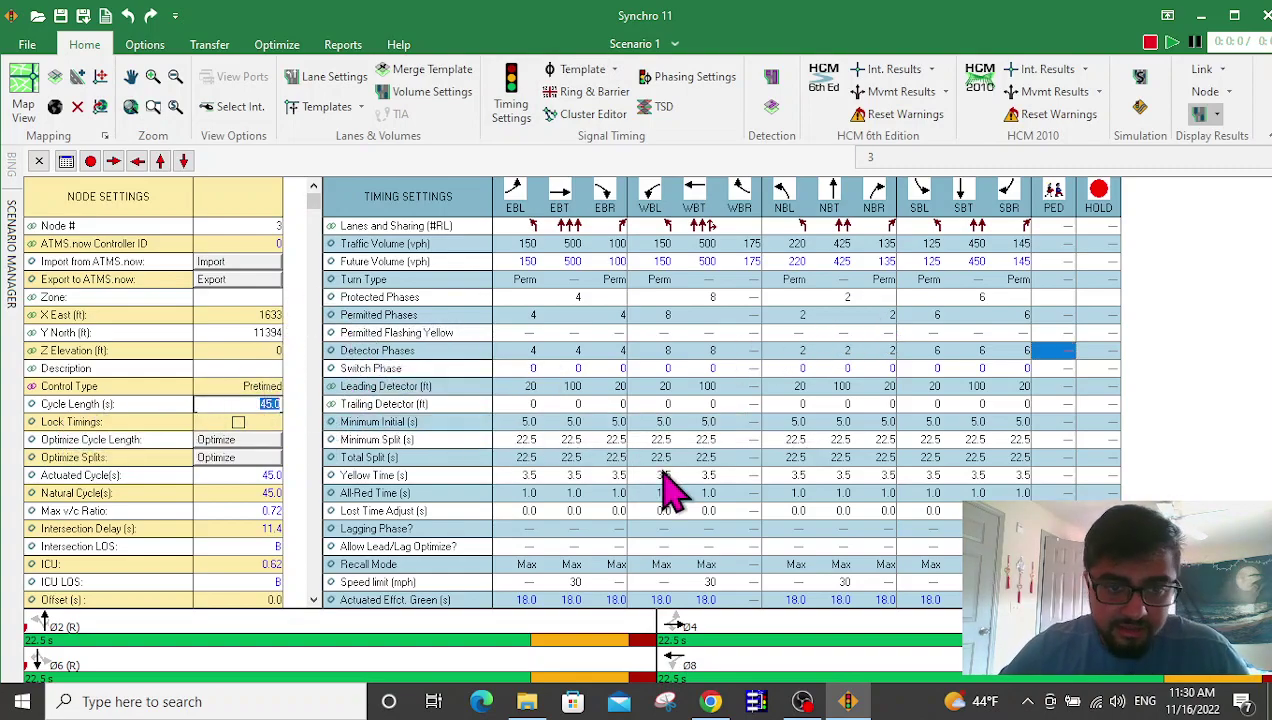
type("75")
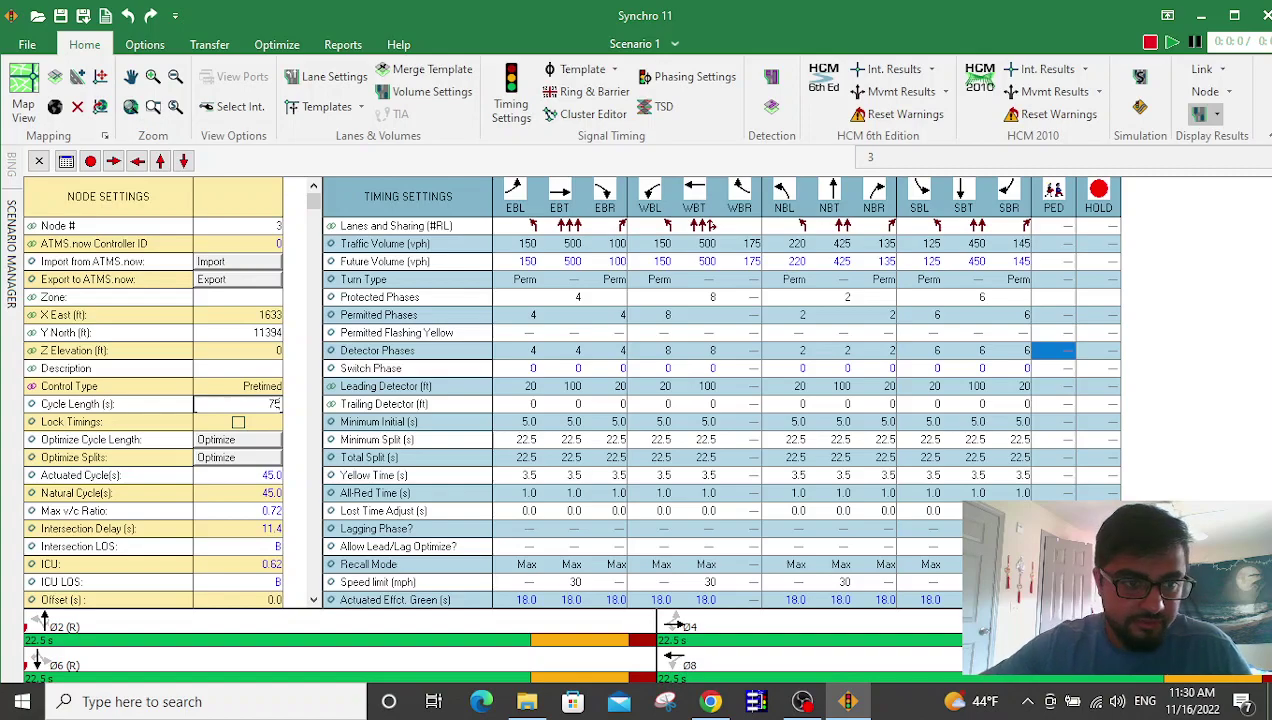
key("Return")
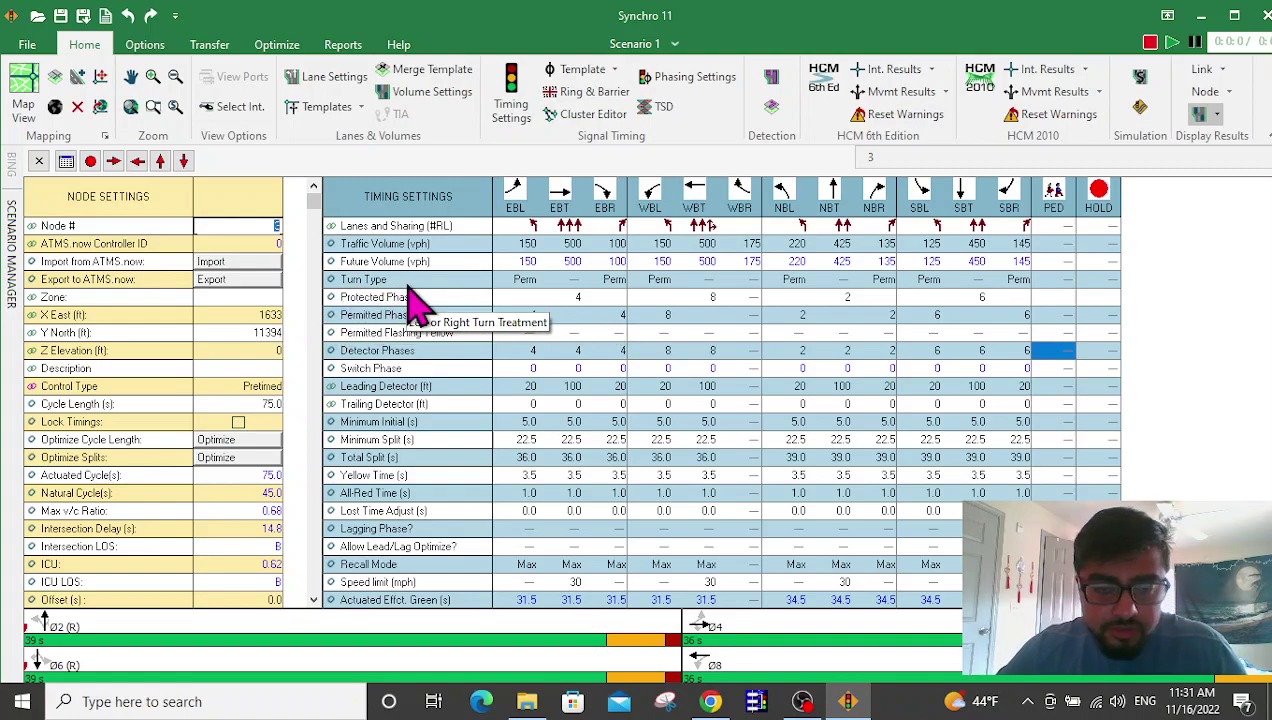
Set the turn type of the eastbound, westbound, northbound and southbound left turns to pm+pt.
left_click(525, 279)
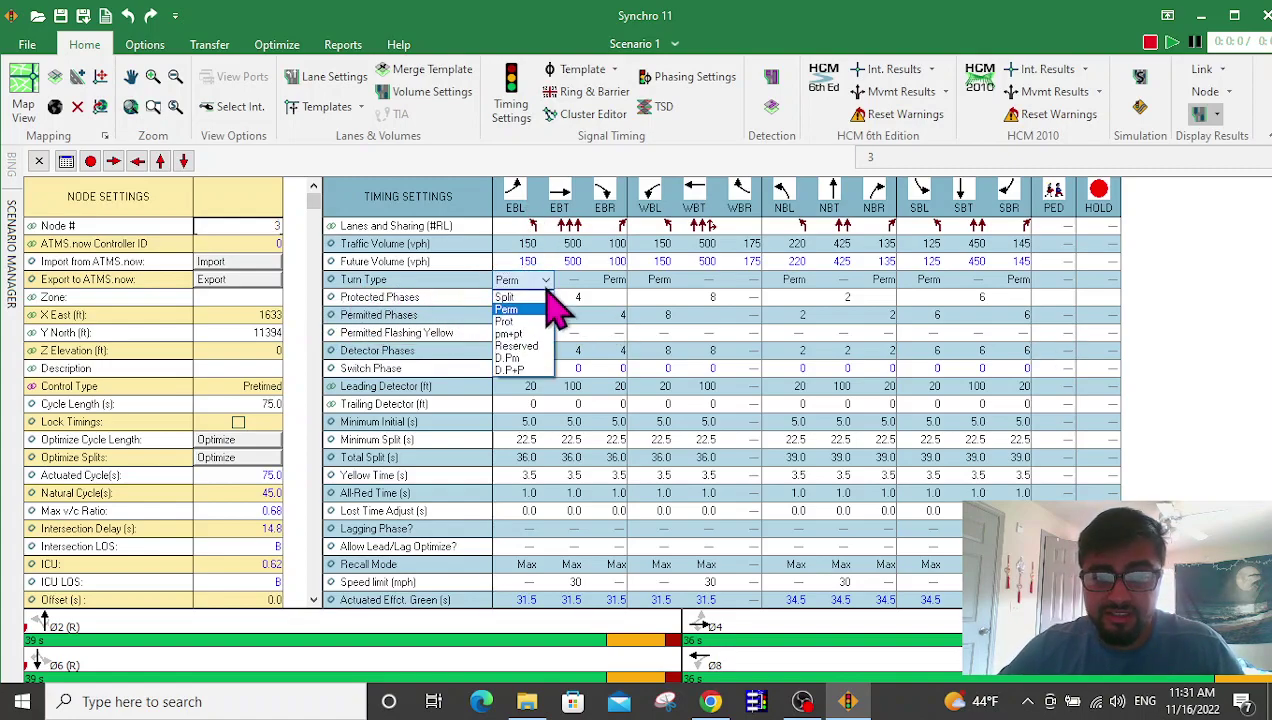
left_click(515, 334)
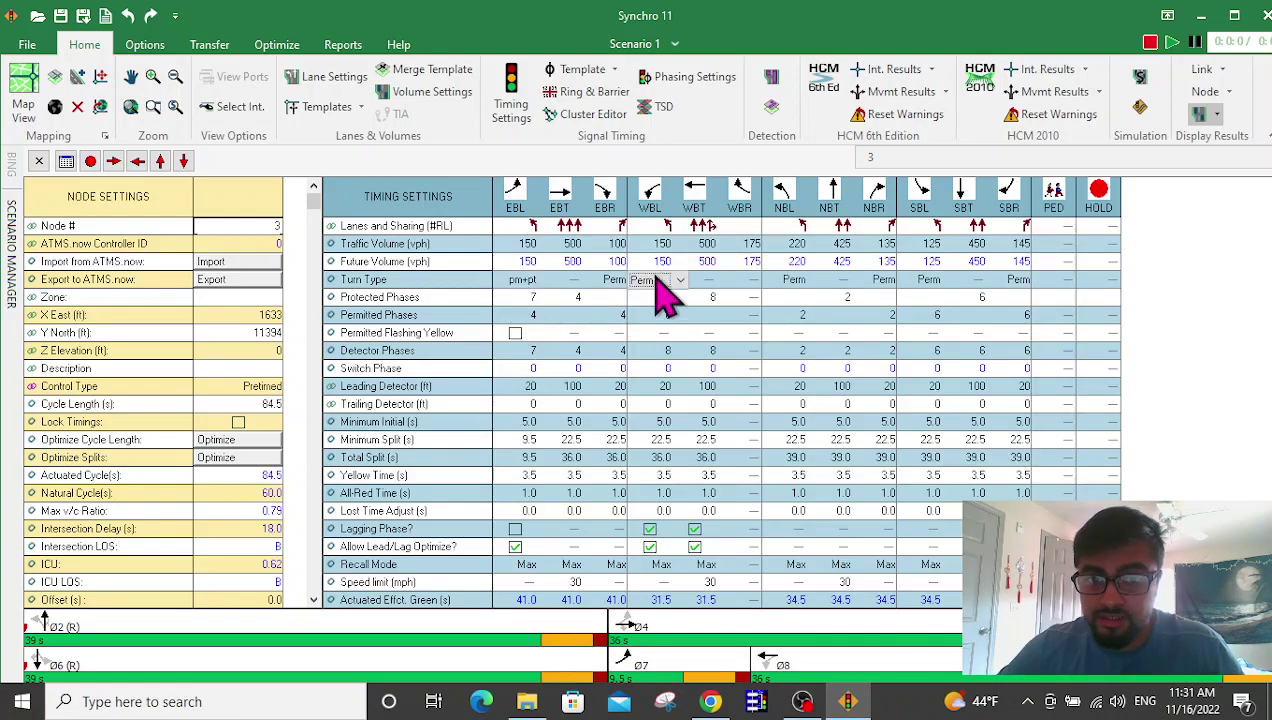
left_click(678, 283)
left_click(657, 336)
left_click(800, 281)
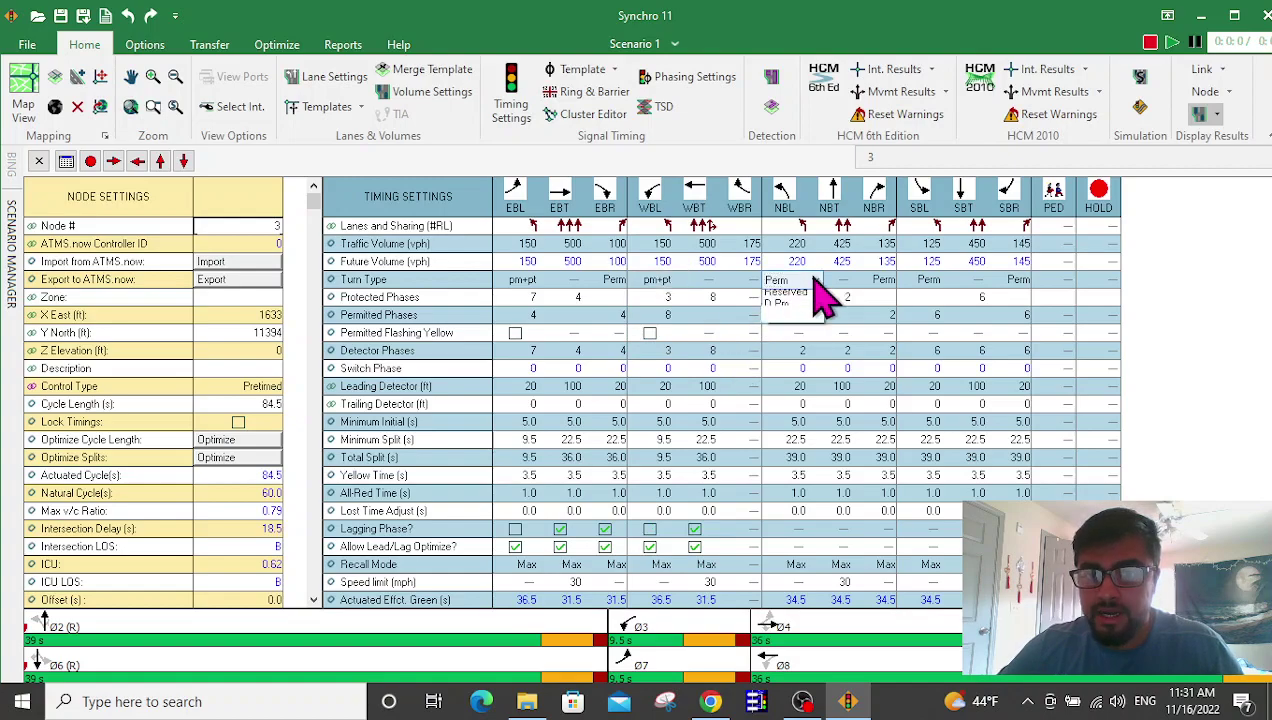
left_click(814, 281)
left_click(802, 340)
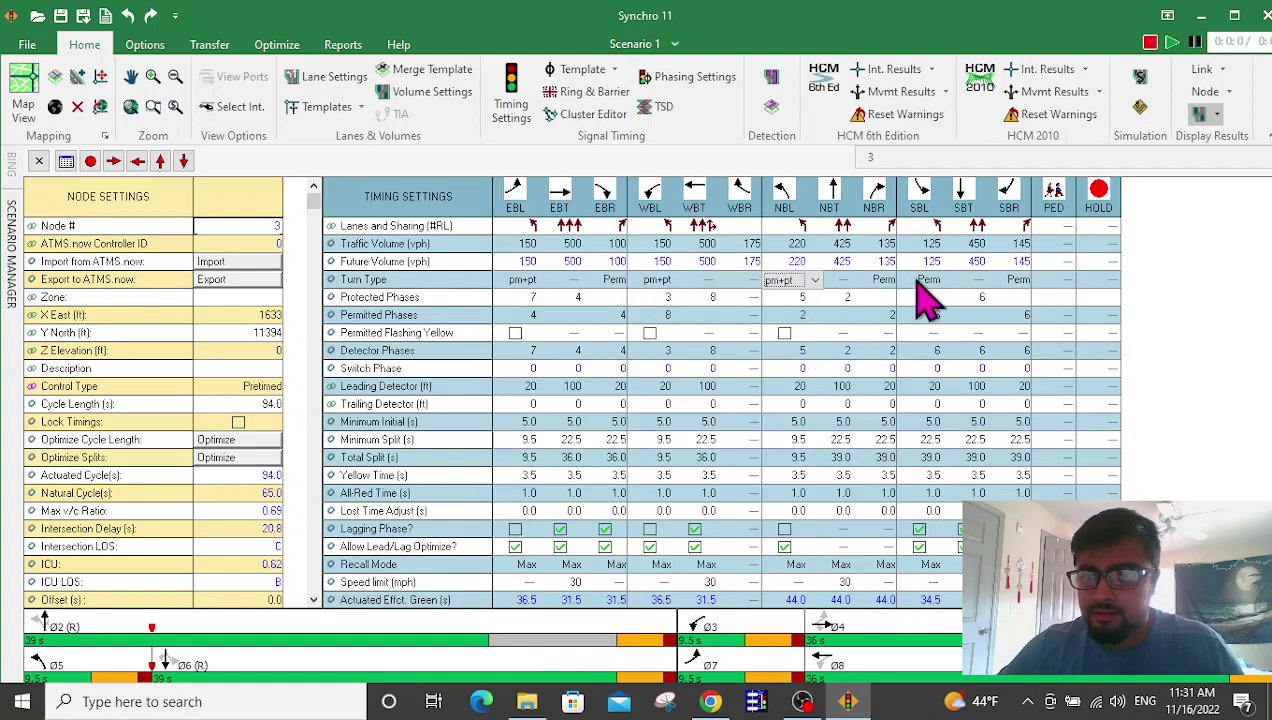
left_click(925, 281)
left_click(949, 281)
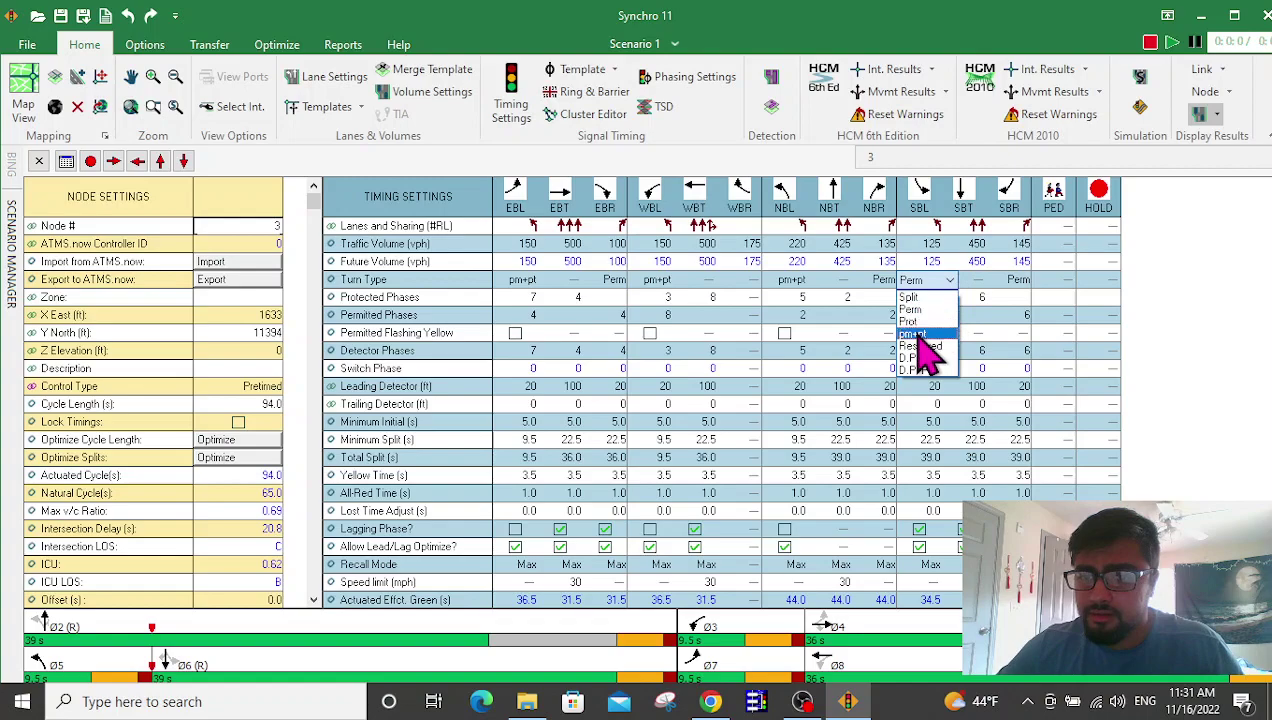
left_click(925, 334)
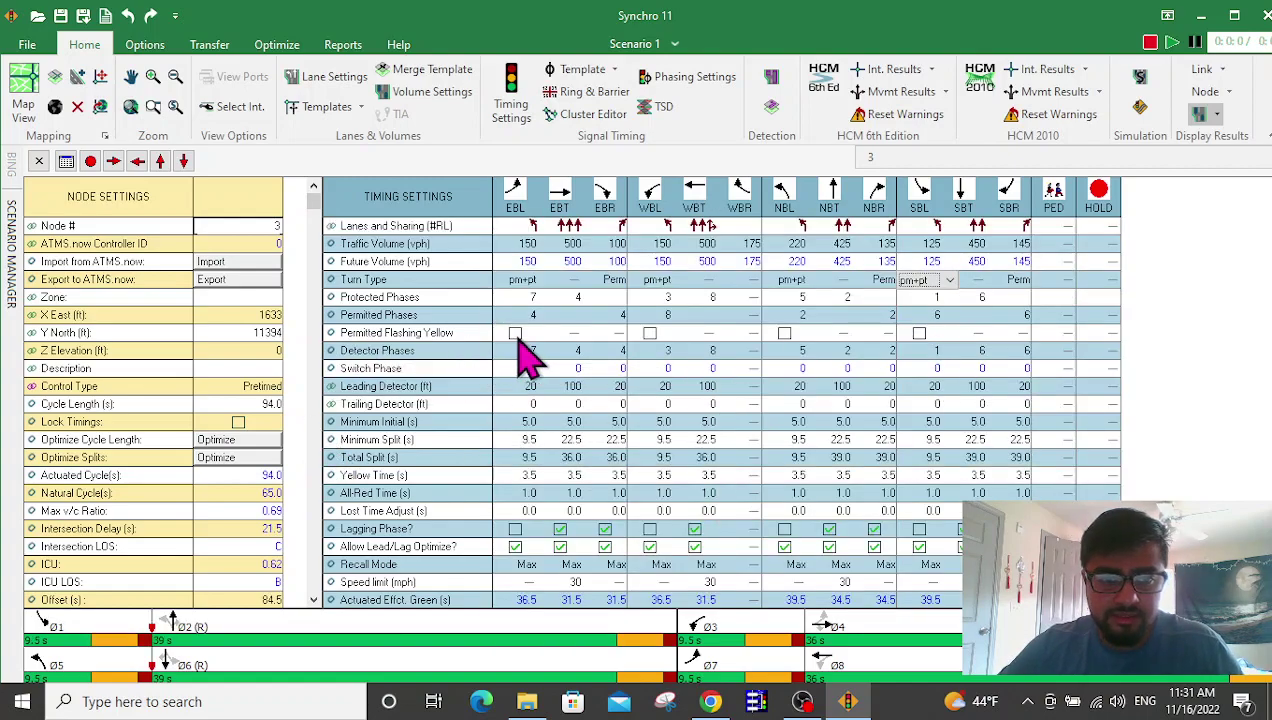
Enable Permitted Flashing Yellow for the left turns on all four approaches.
left_click(515, 334)
left_click(650, 334)
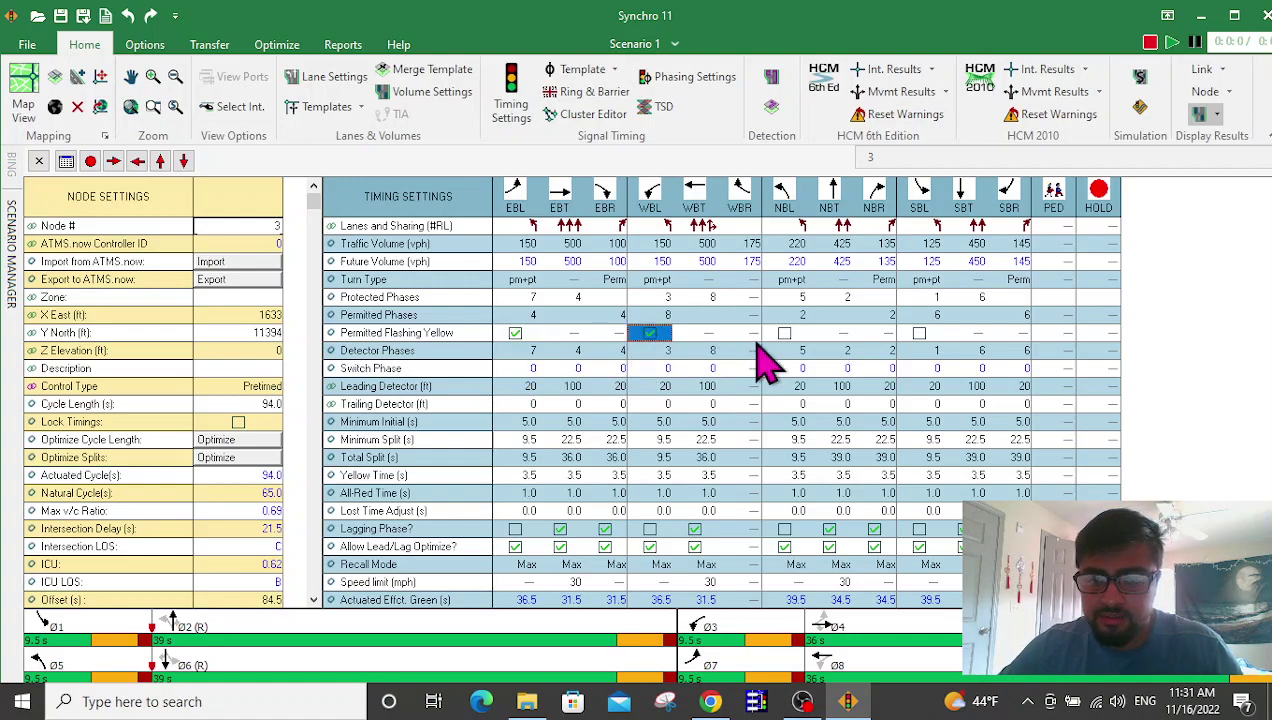
left_click(786, 335)
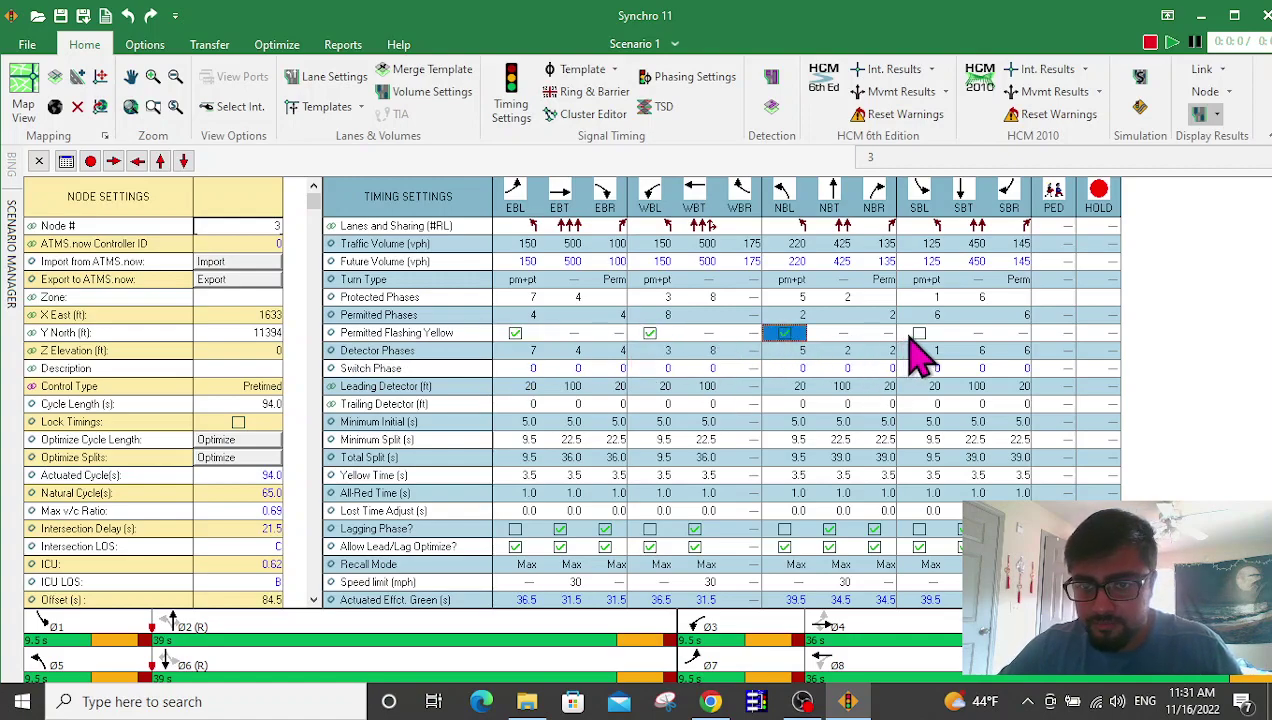
left_click(919, 334)
key("ctrl+a")
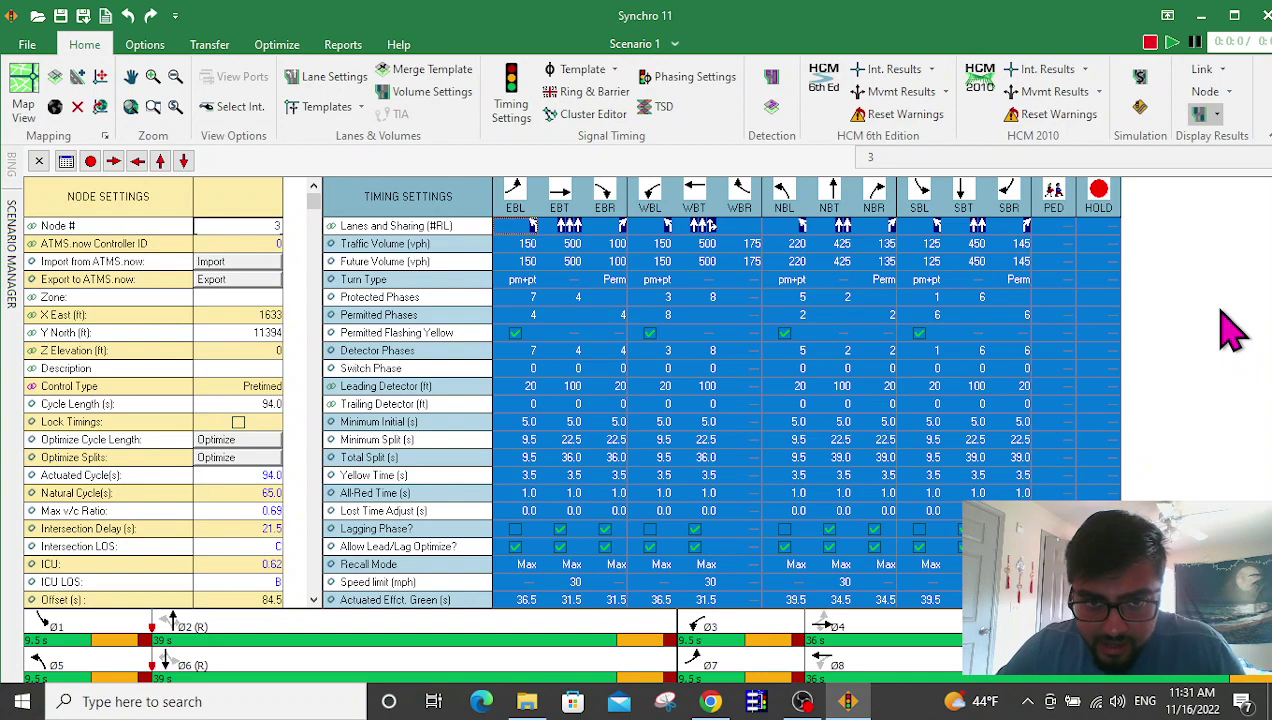
Set the speed limit to 50 mph for the eastbound and westbound through movements and 45 mph for northbound through.
left_click(930, 421)
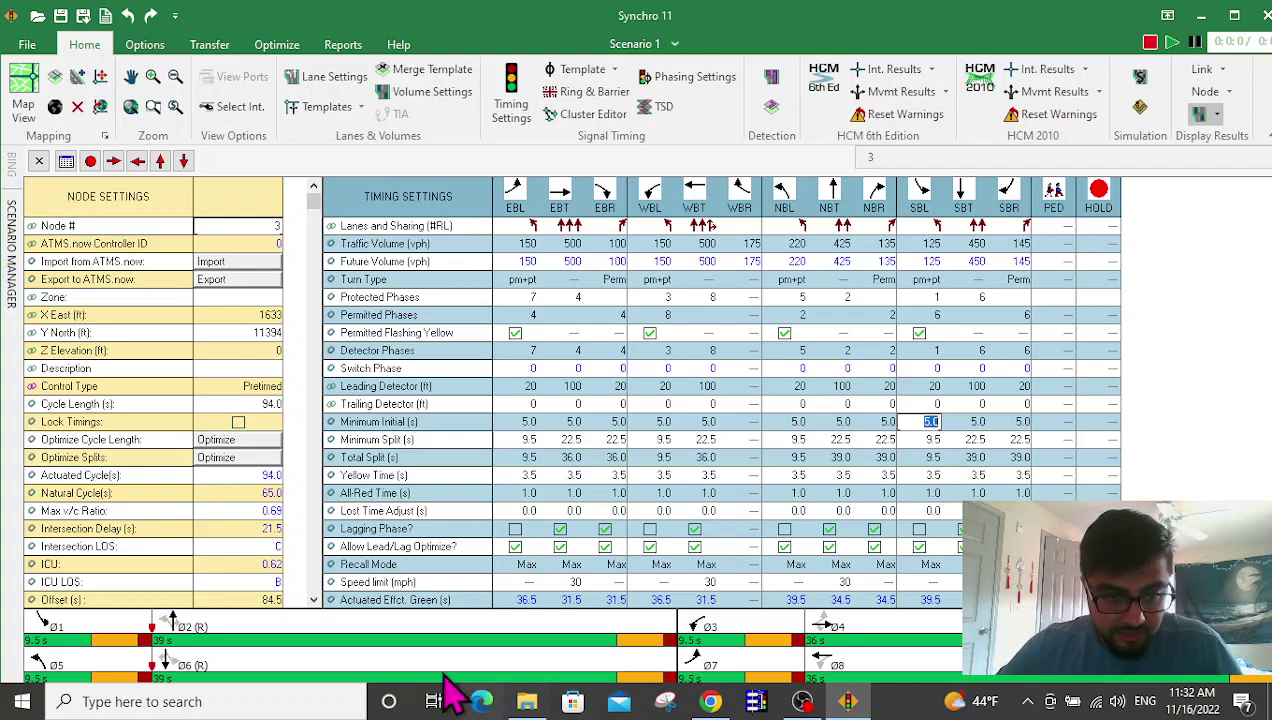
left_click(572, 582)
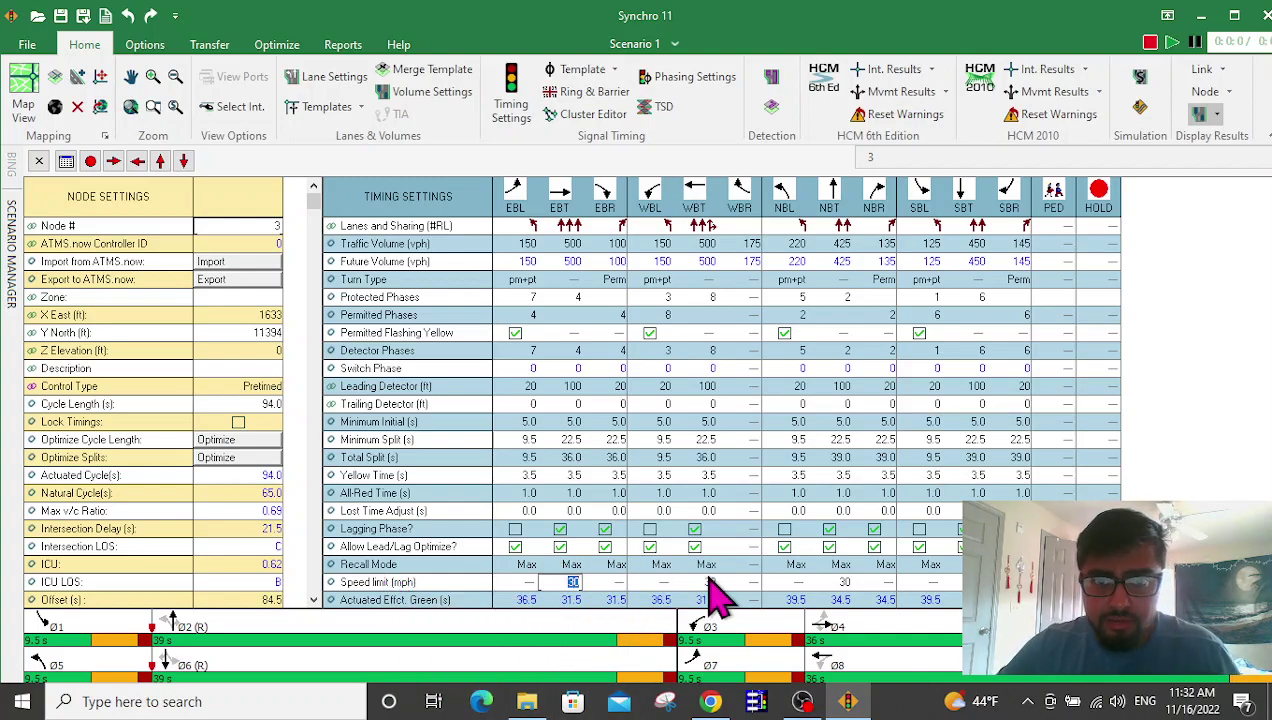
type("50")
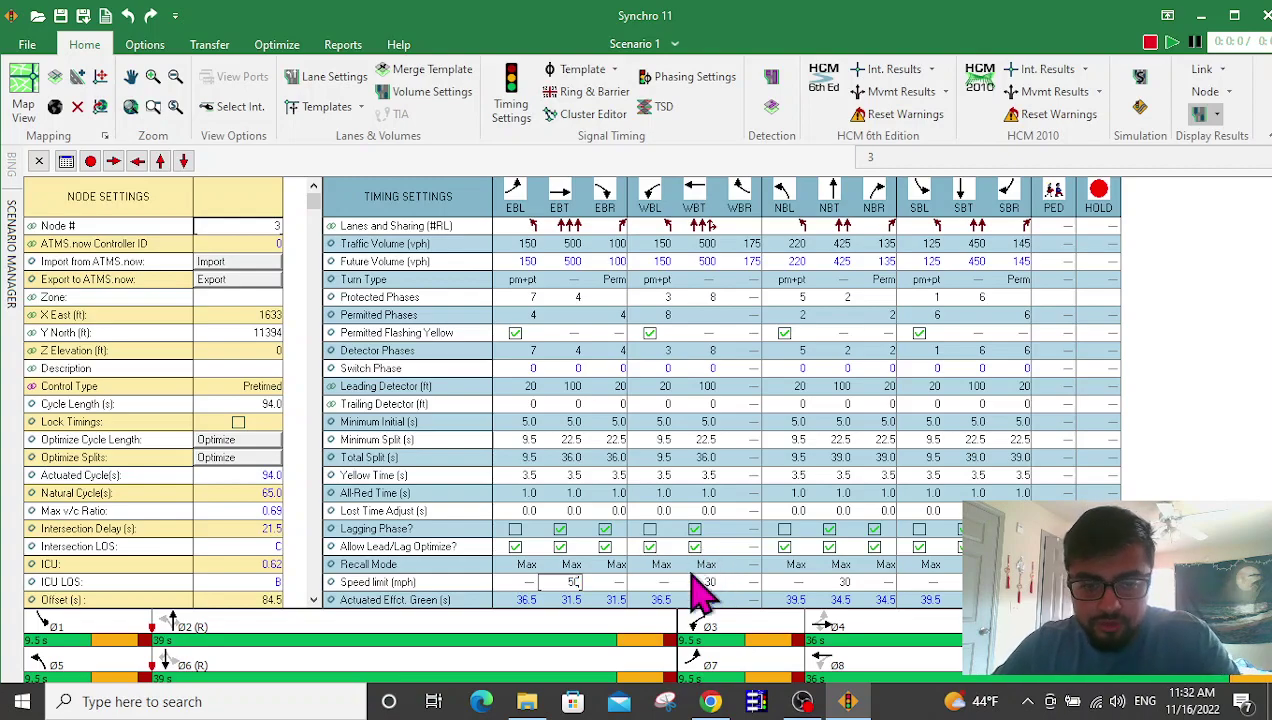
left_click(707, 582)
type("50")
left_click(843, 582)
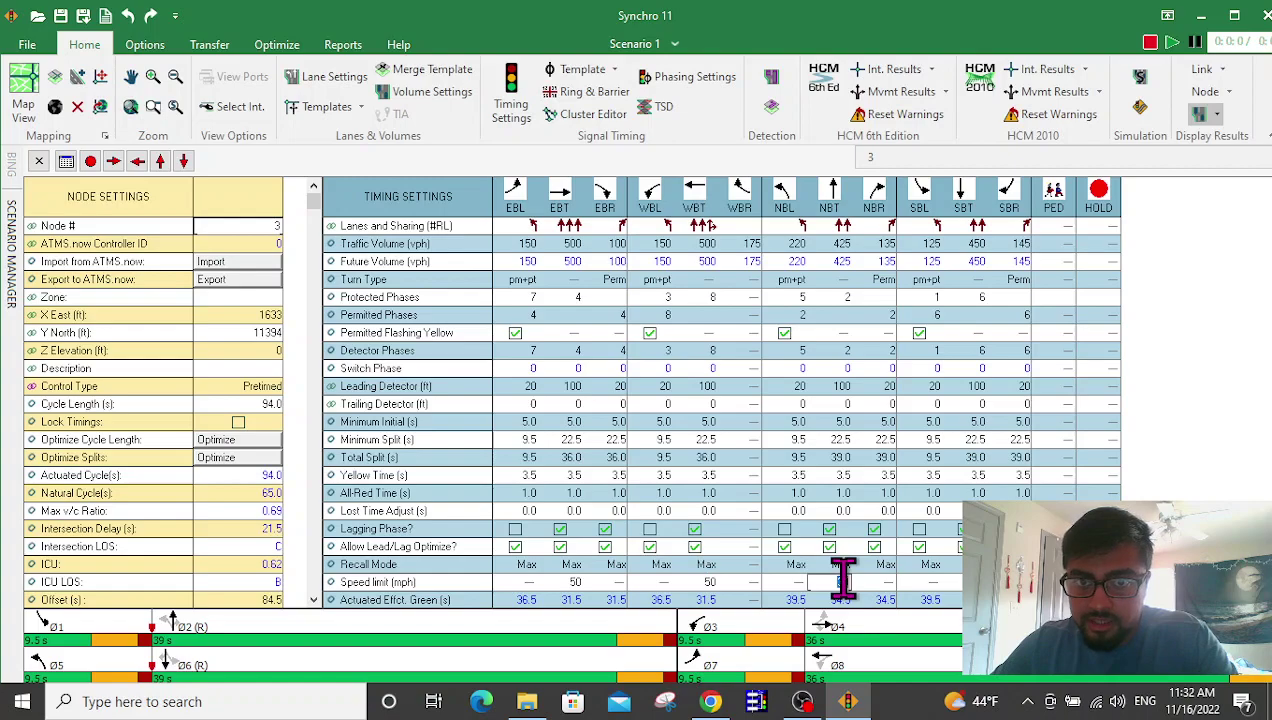
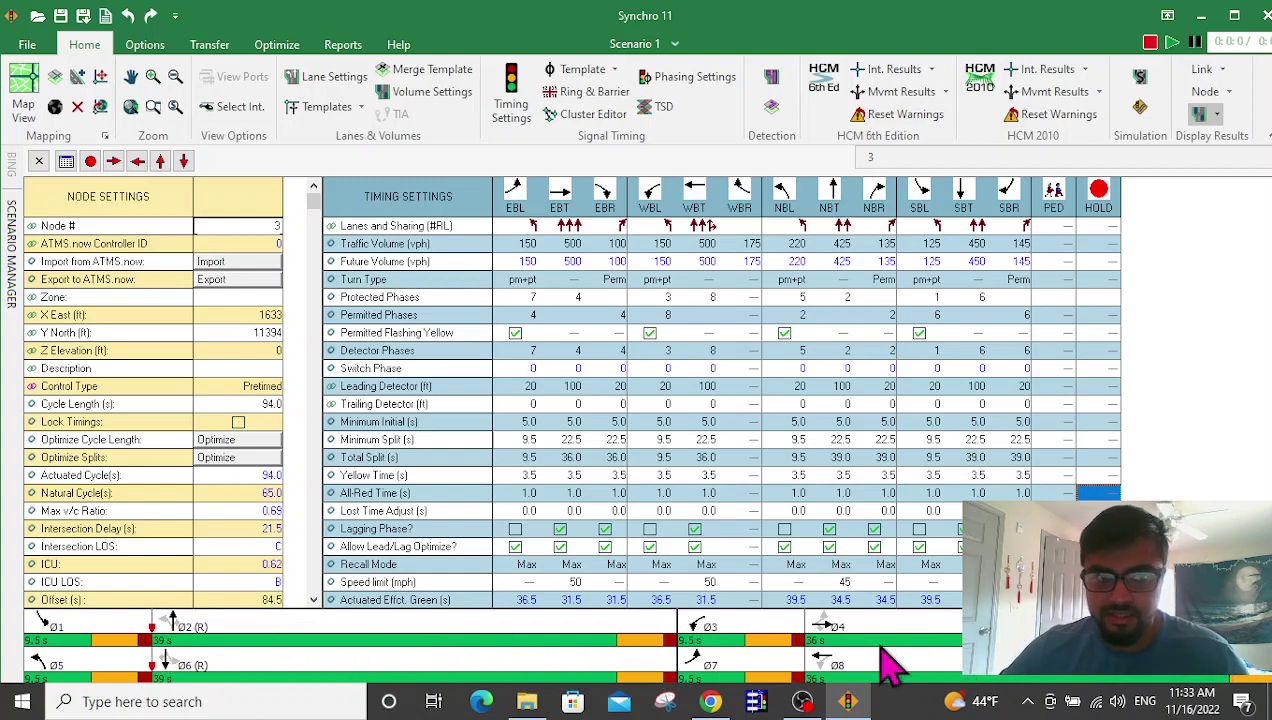
Open the phasing settings of the westernmost 4th St intersection and review the vehicle extension, walk time and flash dont walk rows.
left_click(38, 160)
right_click(547, 348)
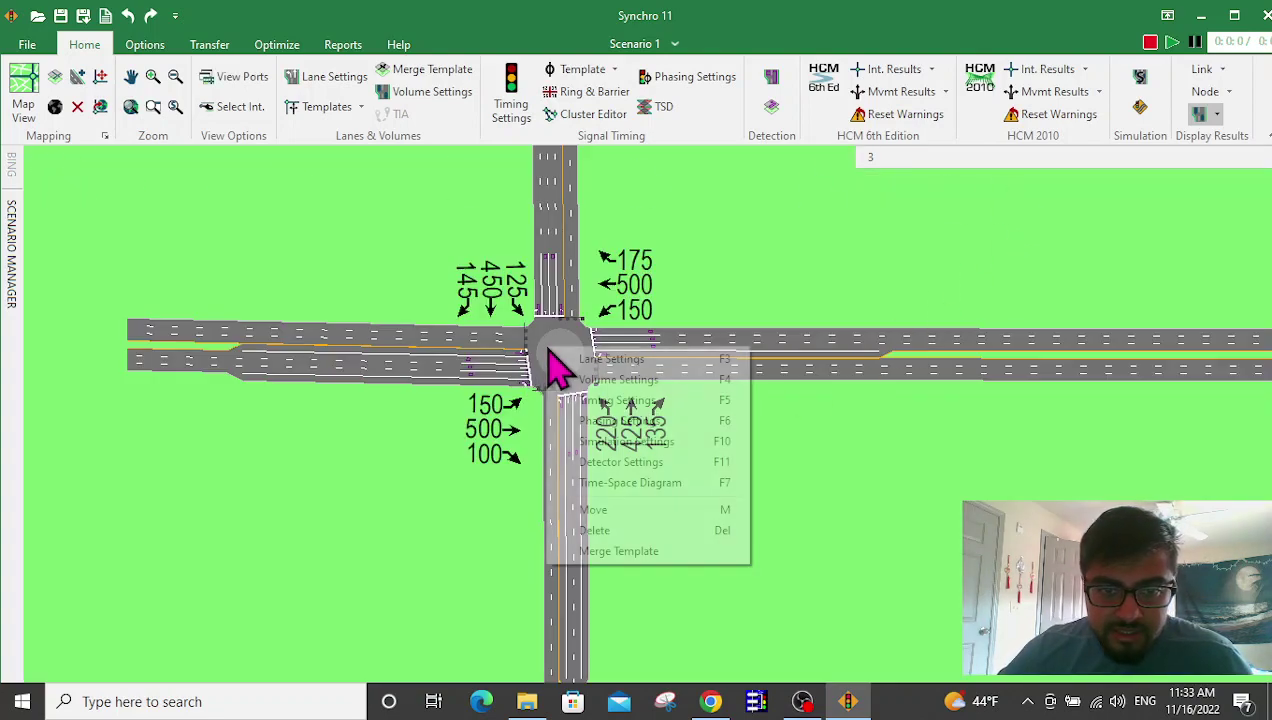
left_click(620, 430)
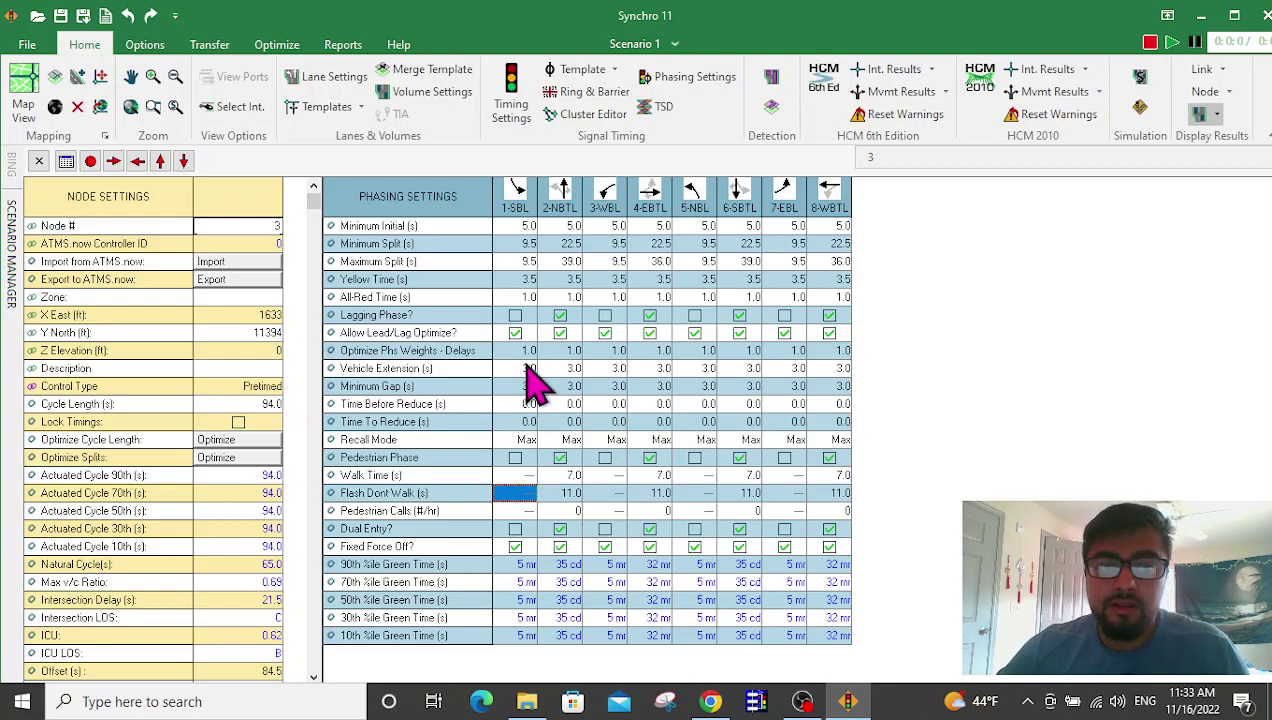
left_click(453, 404)
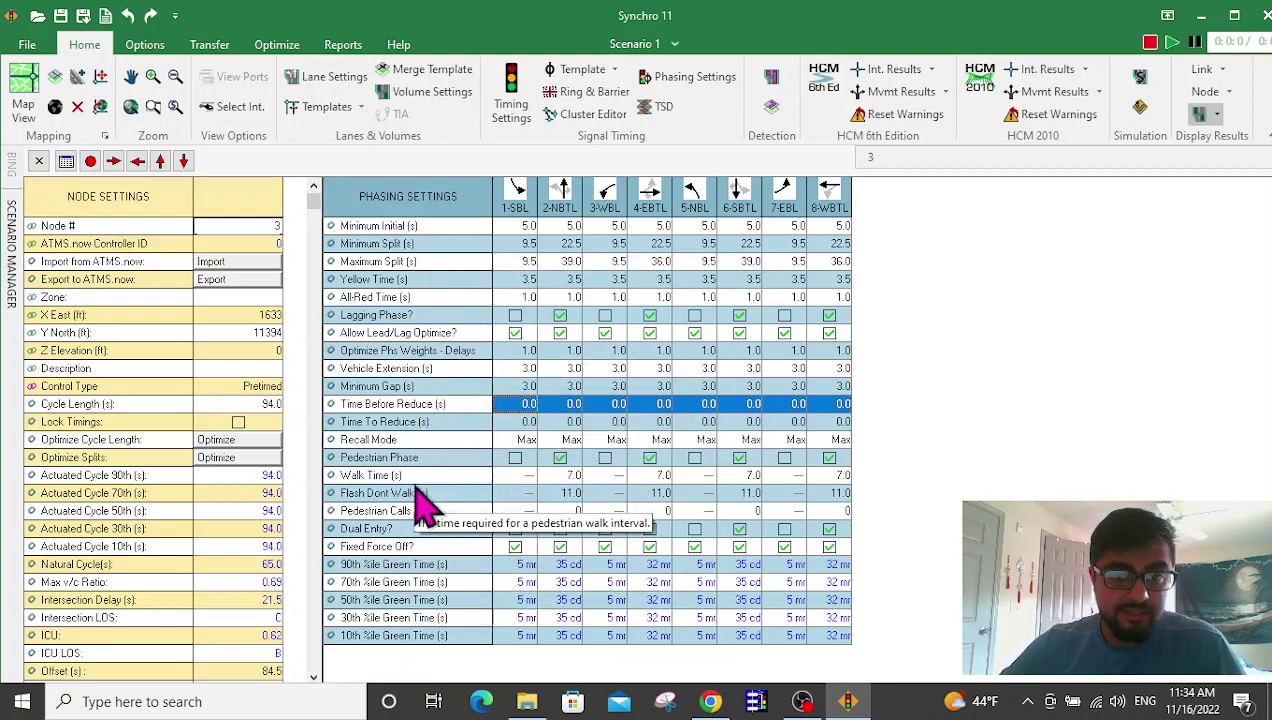
left_click(700, 368)
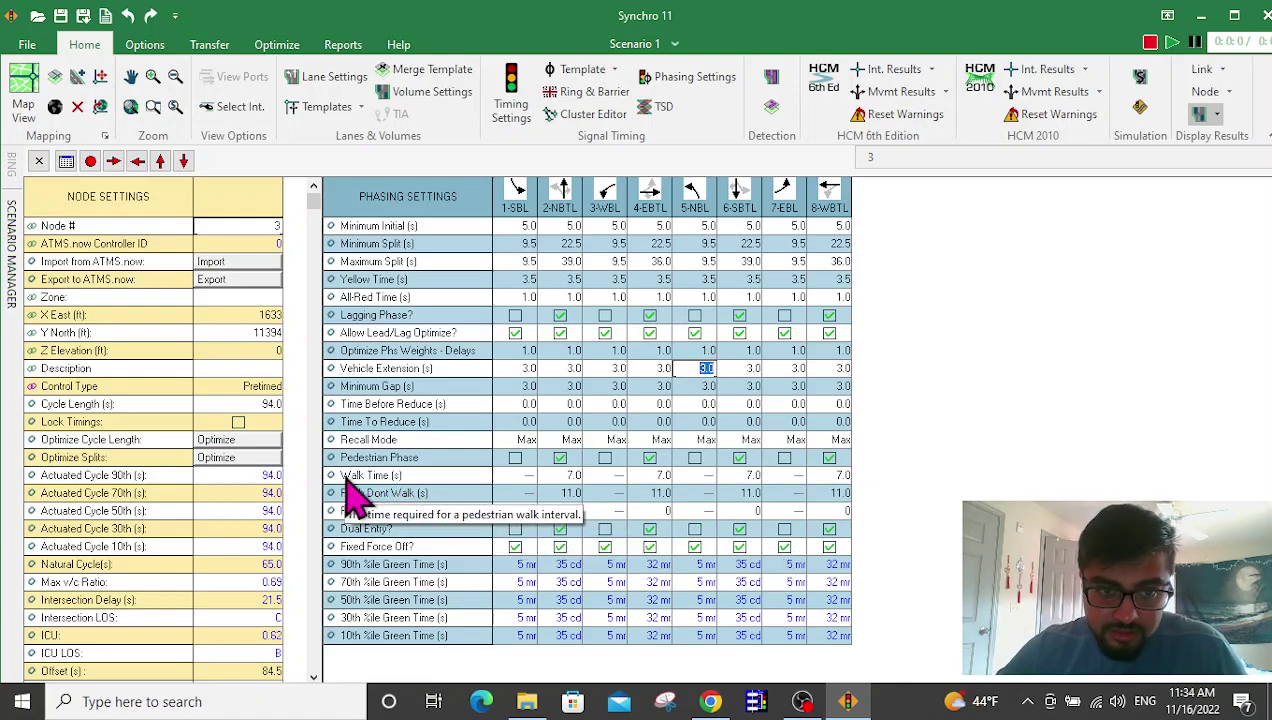
left_click(570, 476)
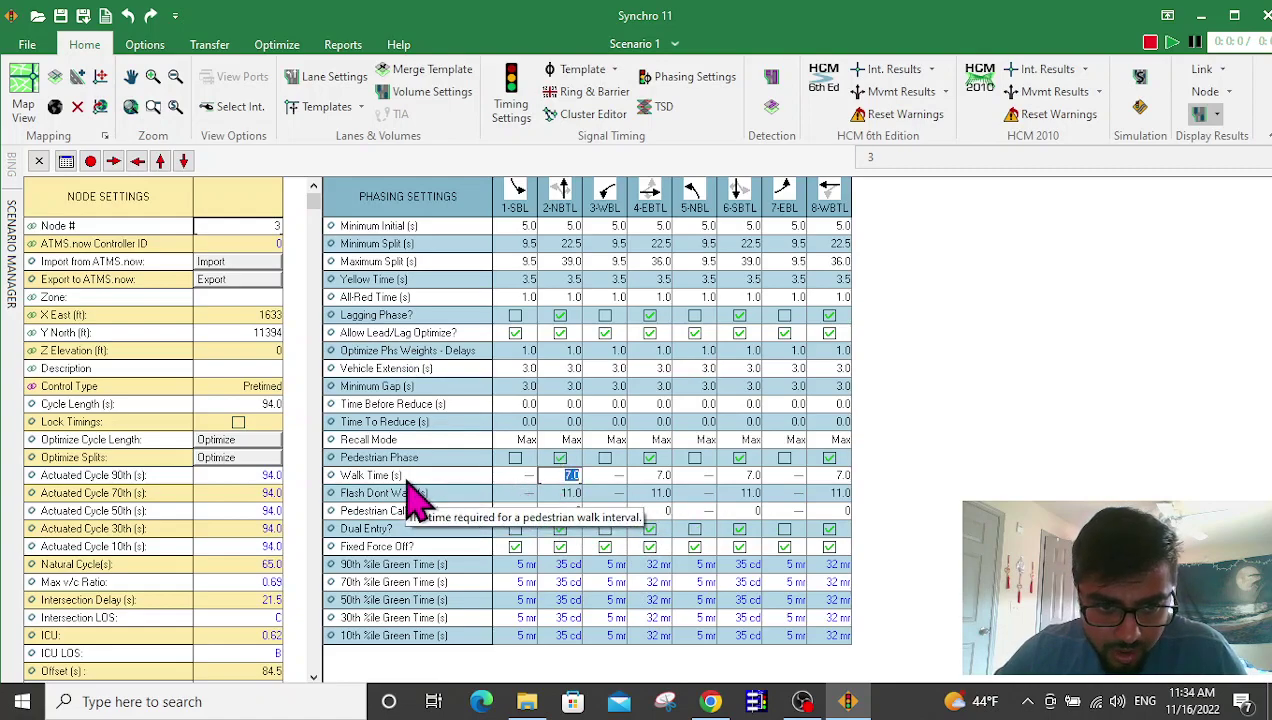
left_click(567, 493)
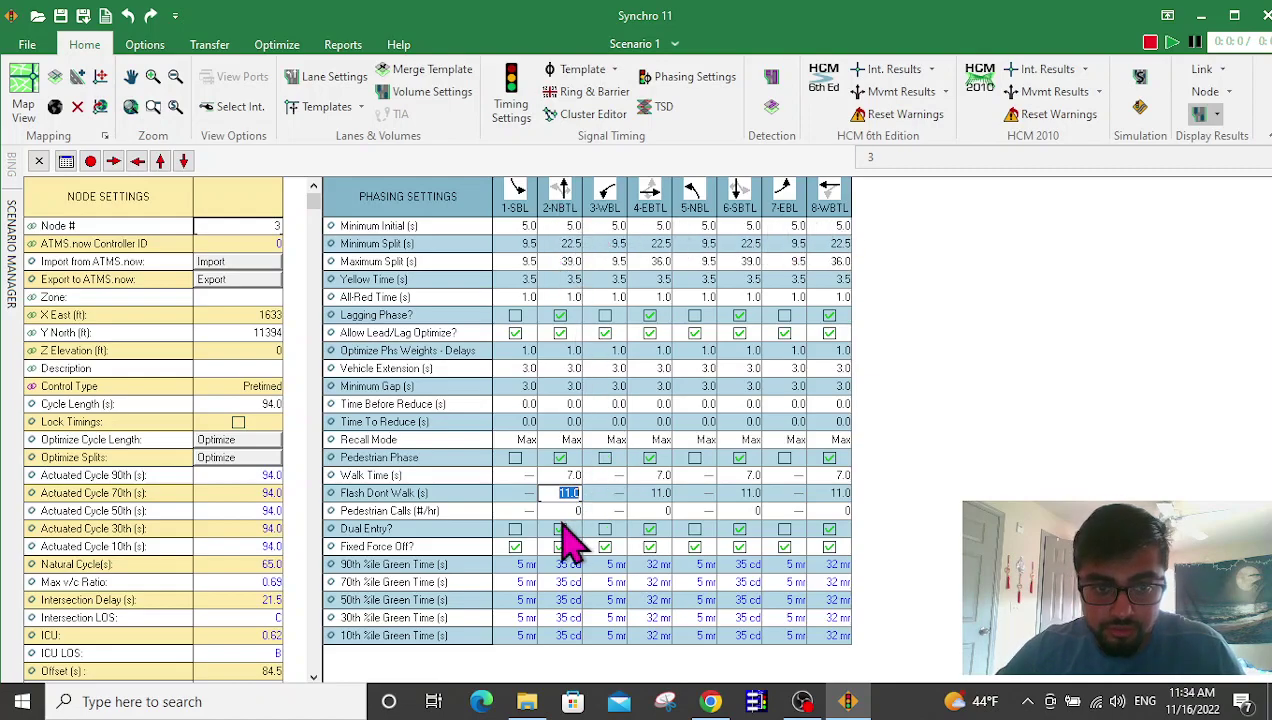
Try turning off the pedestrian phase for 2-NBTL and 6-SBTL, and restore both.
left_click(560, 458)
left_click(562, 475)
left_click(566, 490)
key("ctrl+z")
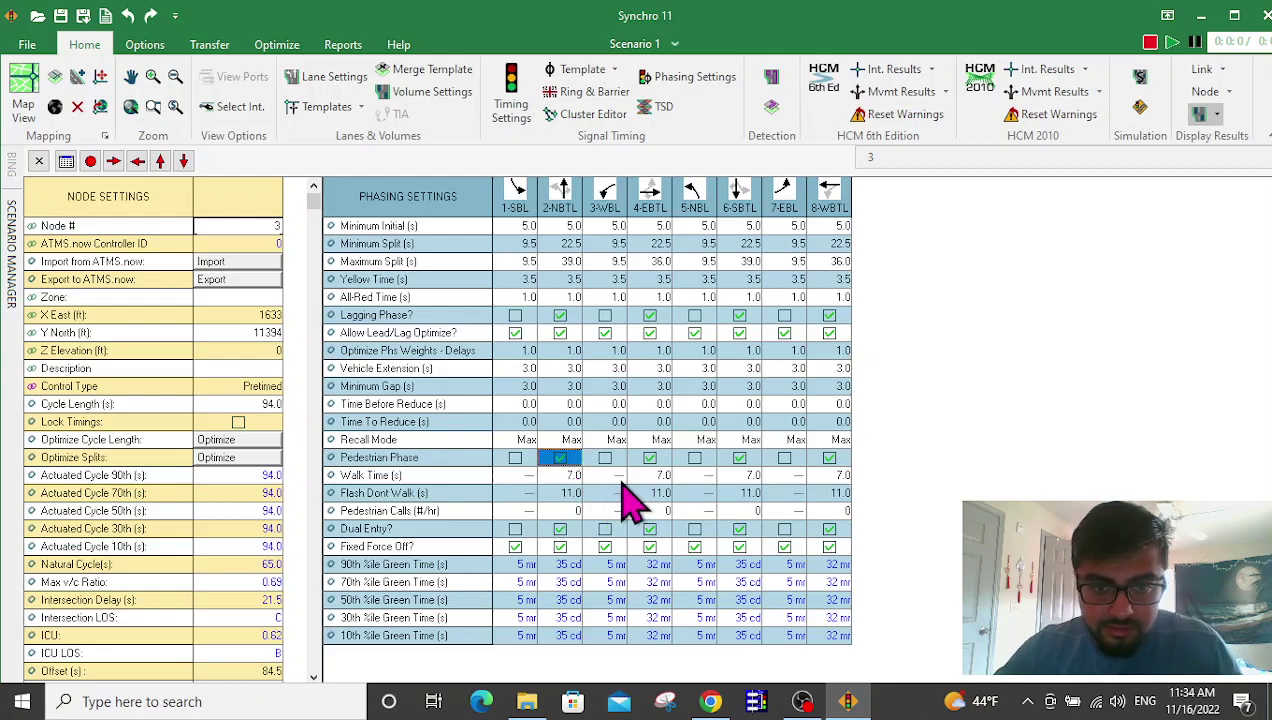
left_click(739, 460)
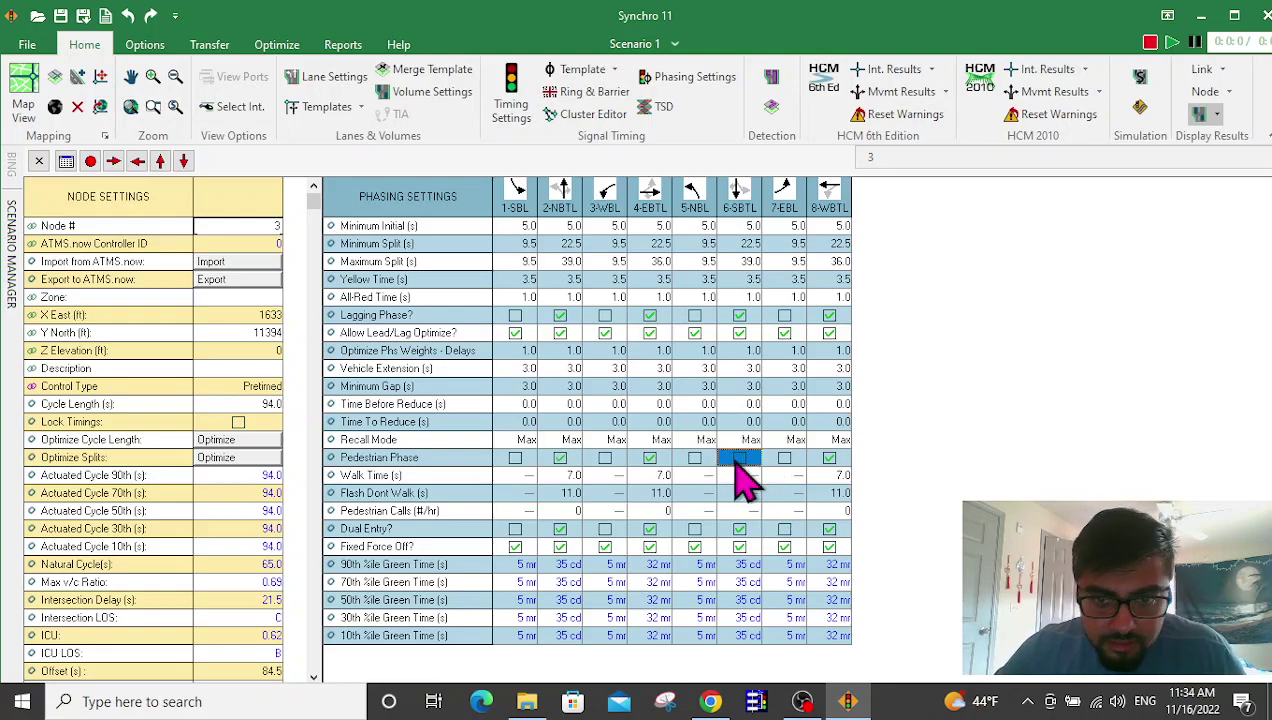
left_click(748, 462)
key("ctrl+a")
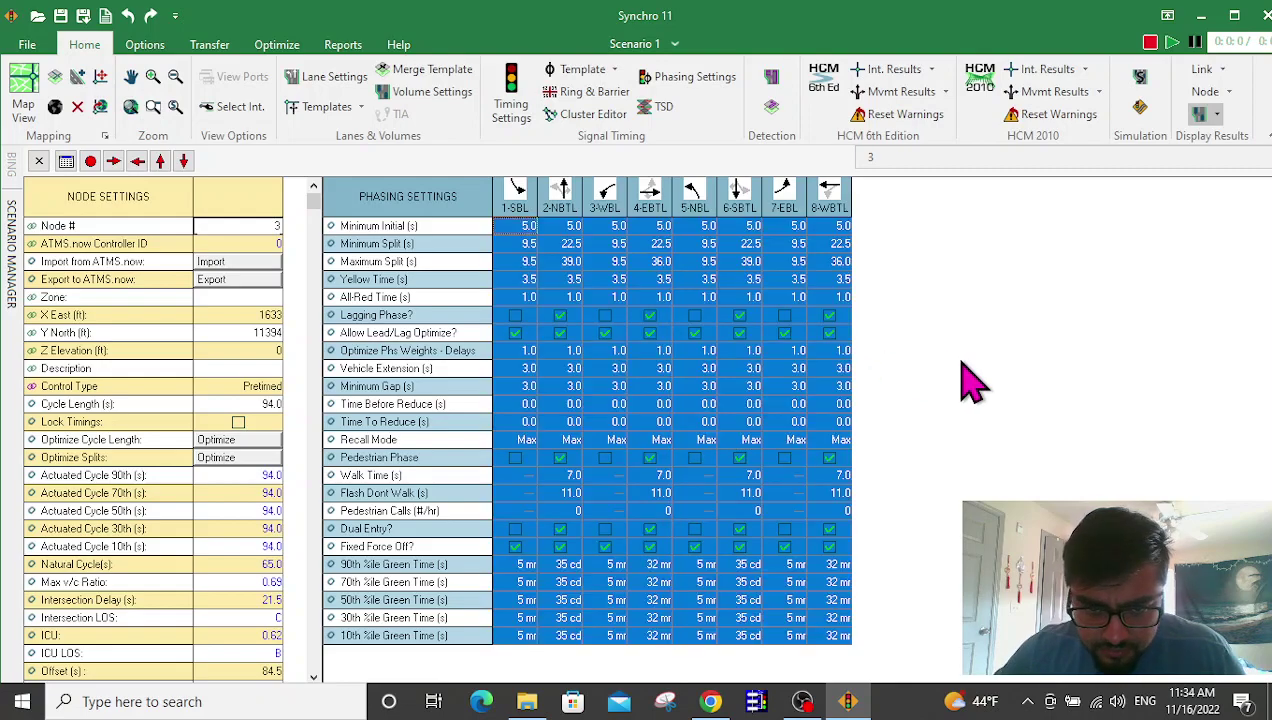
Set the hourly pedestrian calls to 100 for 2-NBTL, 150 for 4-EBTL, 75 for 6-SBTL and 50 for 8-WBTL, and return to the map.
left_click(832, 493)
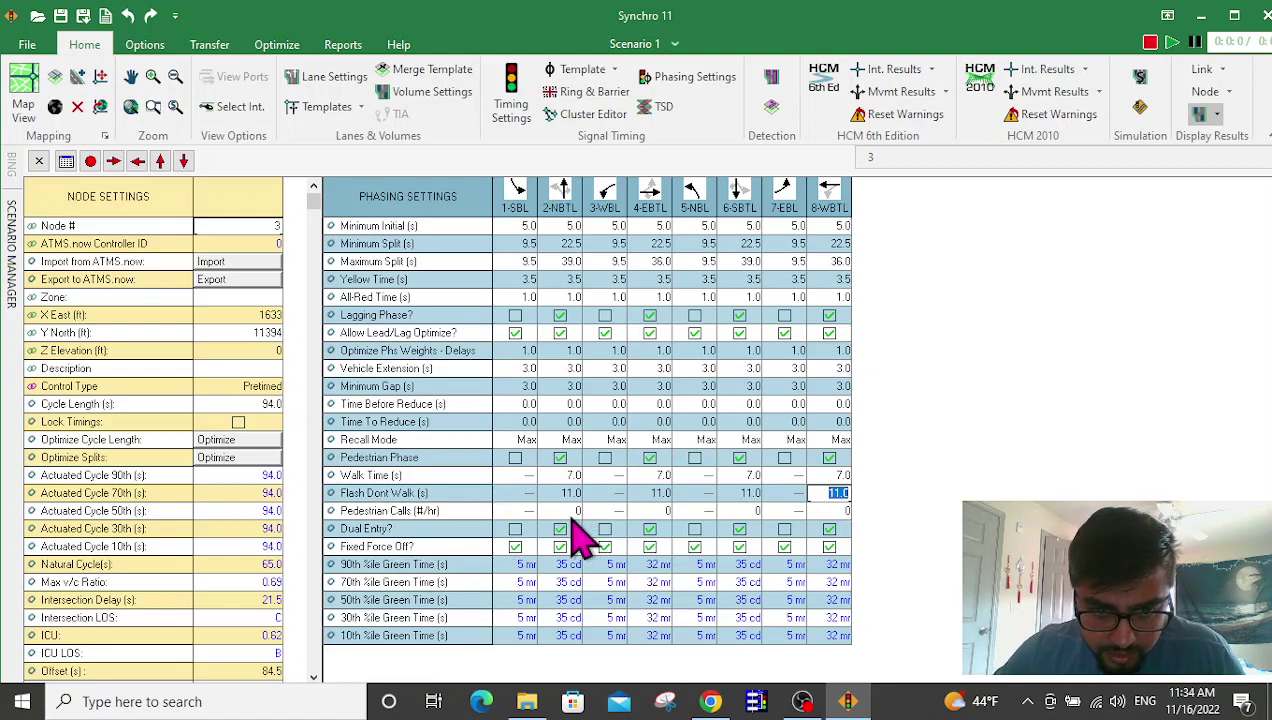
left_click(572, 511)
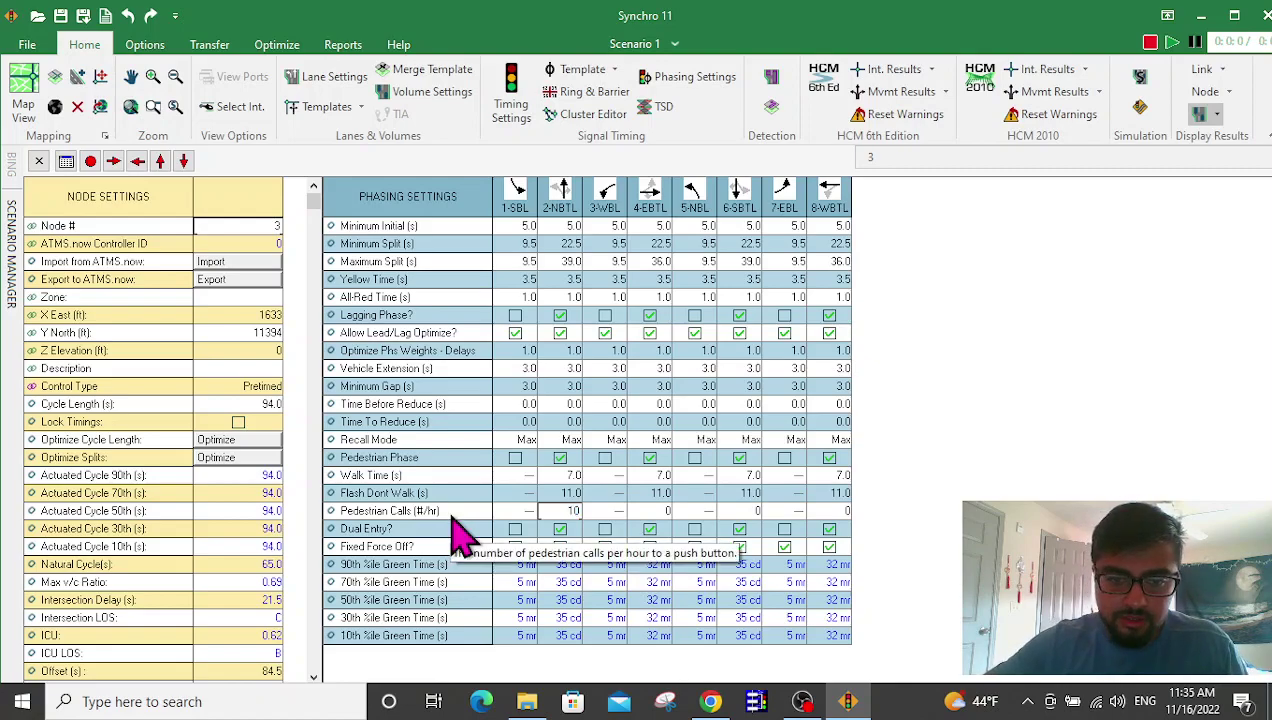
key("Tab")
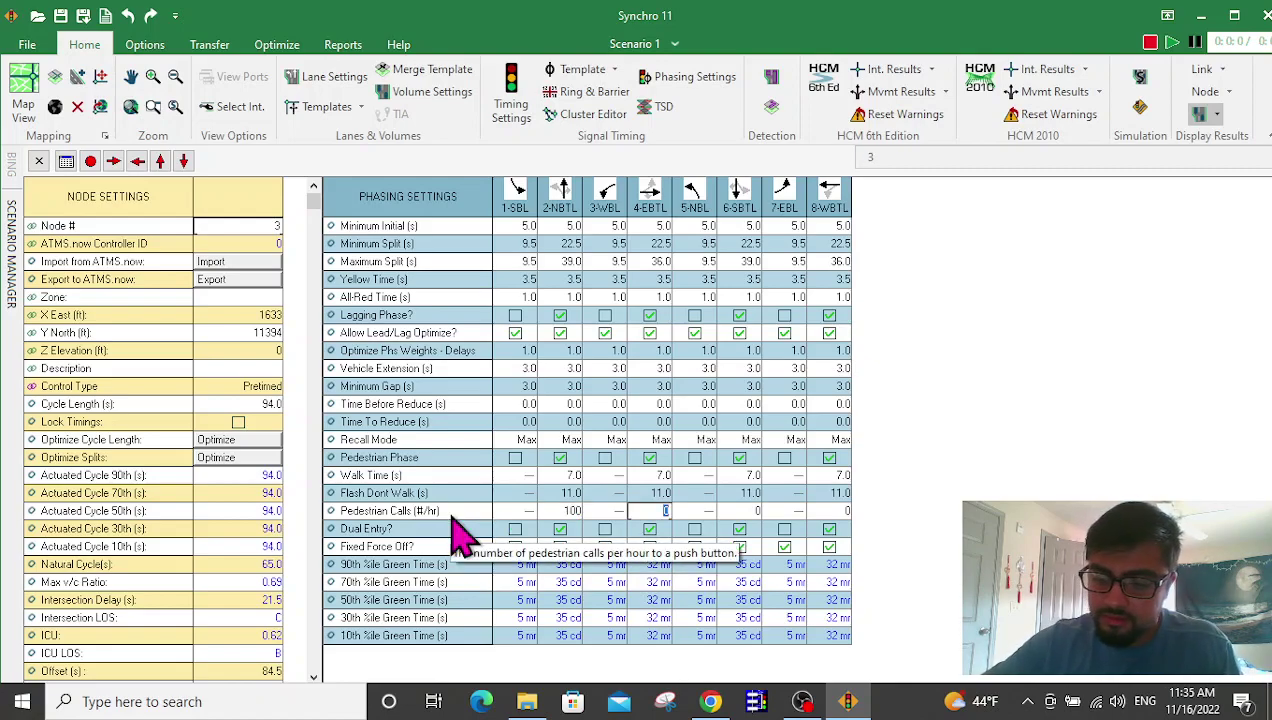
type("150")
key("Tab")
type("75")
key("Tab")
type("50")
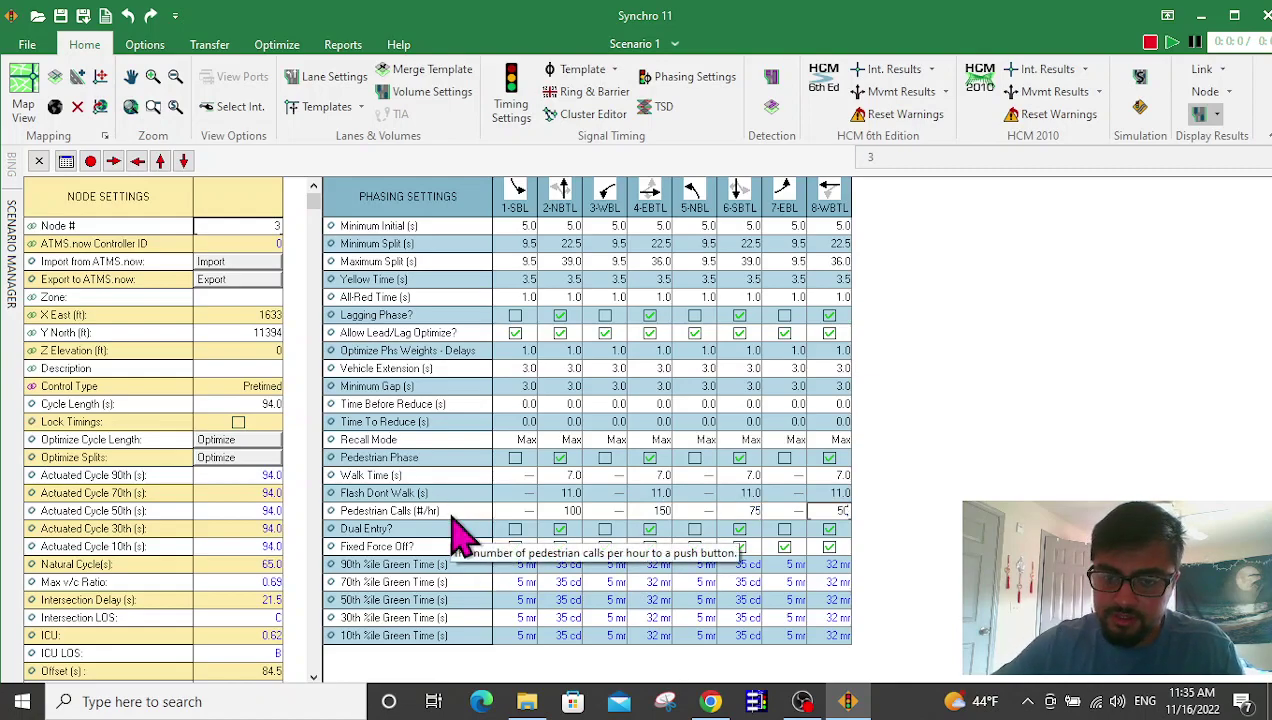
key("ctrl+a")
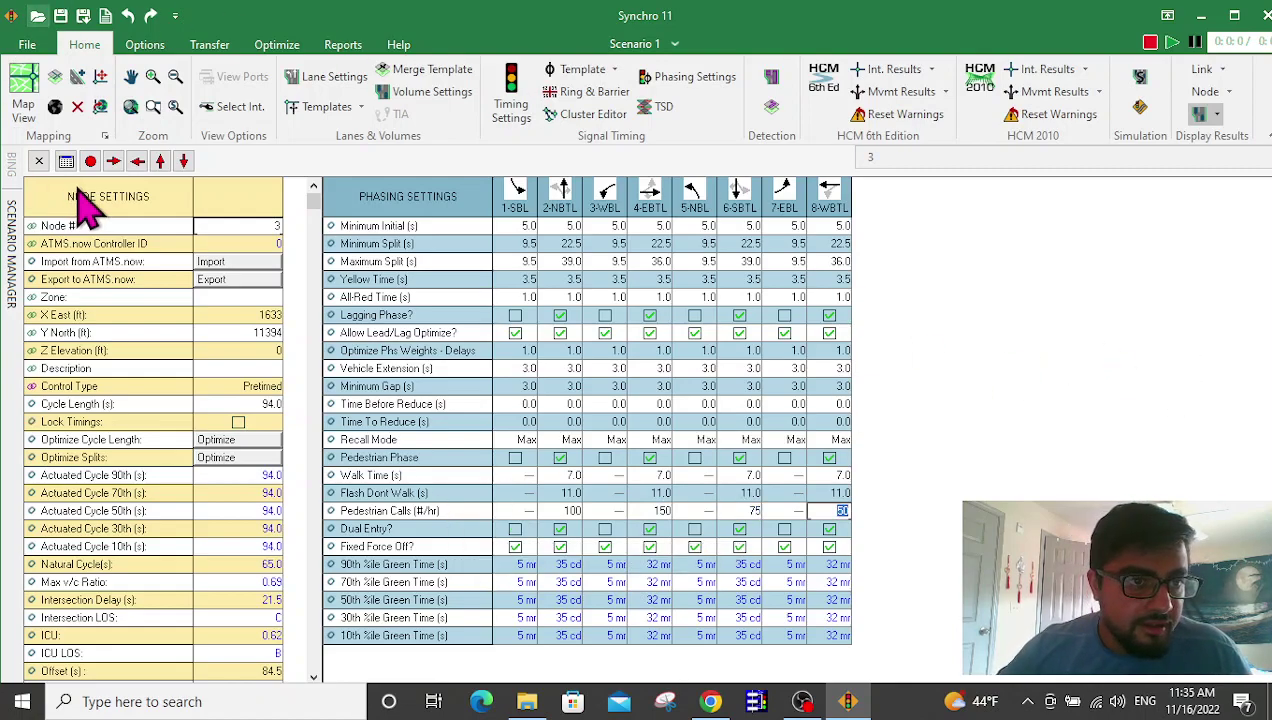
left_click(38, 162)
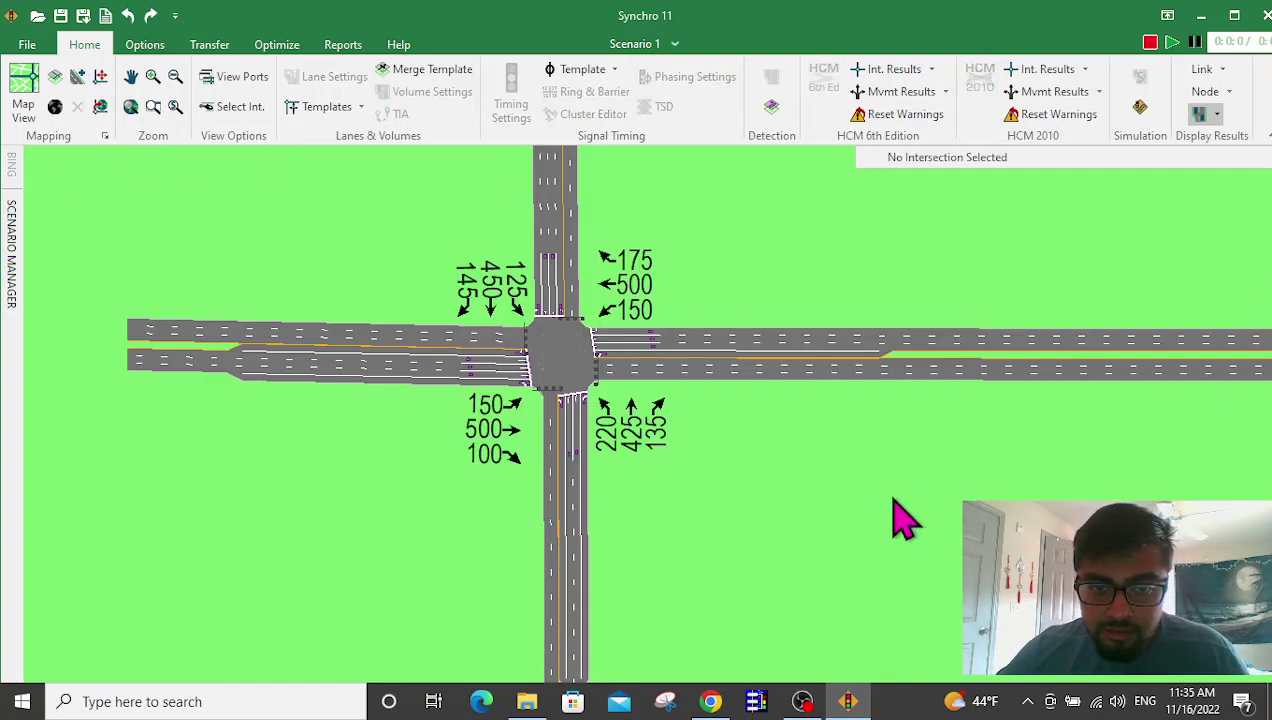
left_click(550, 354)
right_click(546, 342)
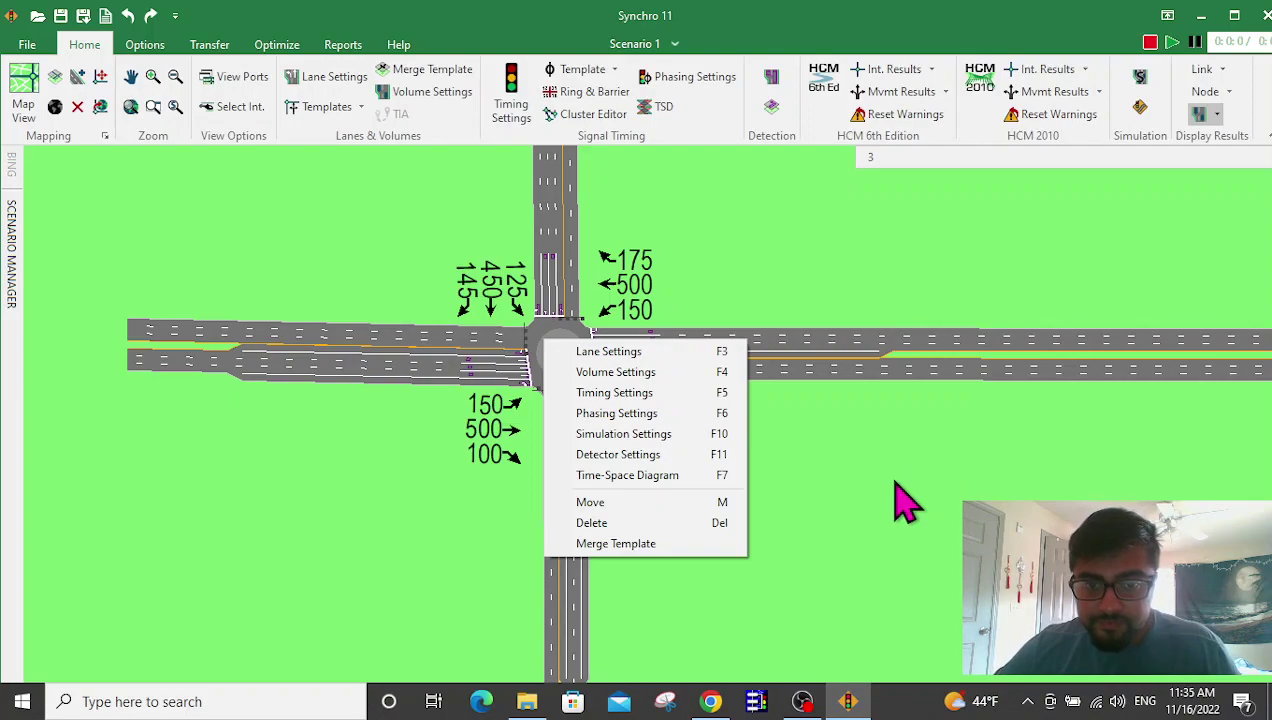
left_click(832, 455)
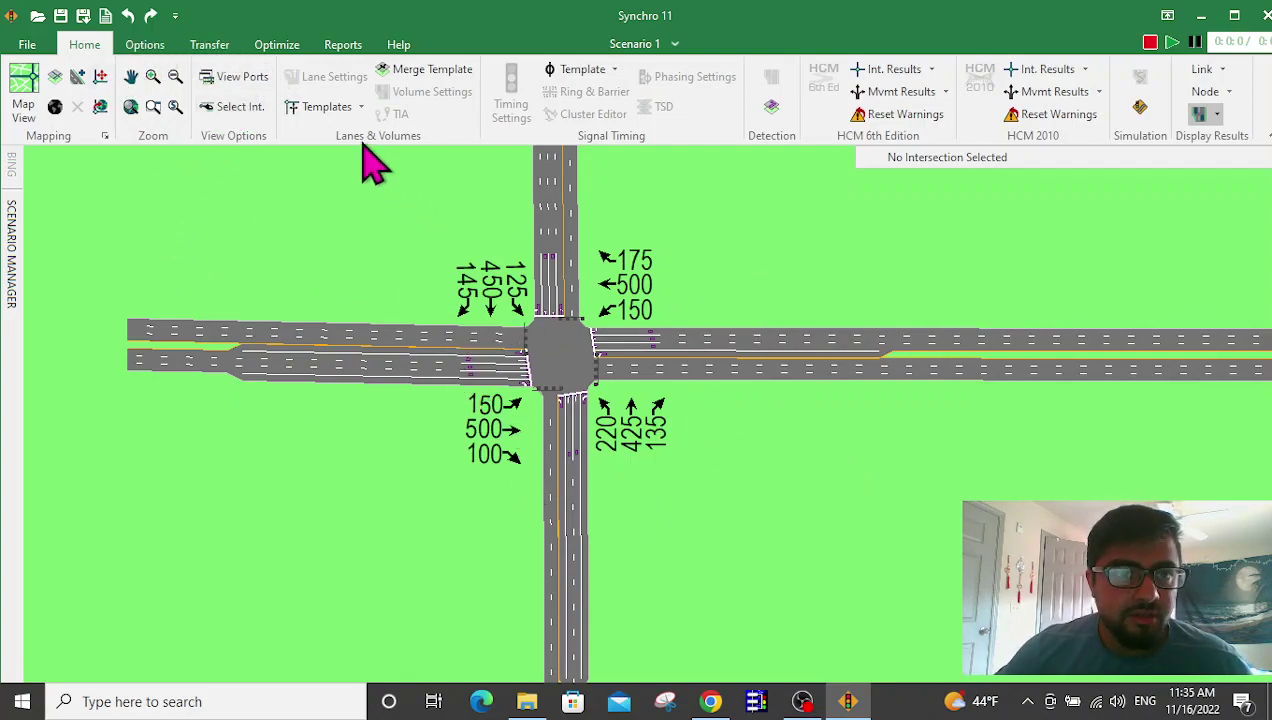
Examine the intersections along 4th St east of the westernmost one on the network map.
key("Page_Down")
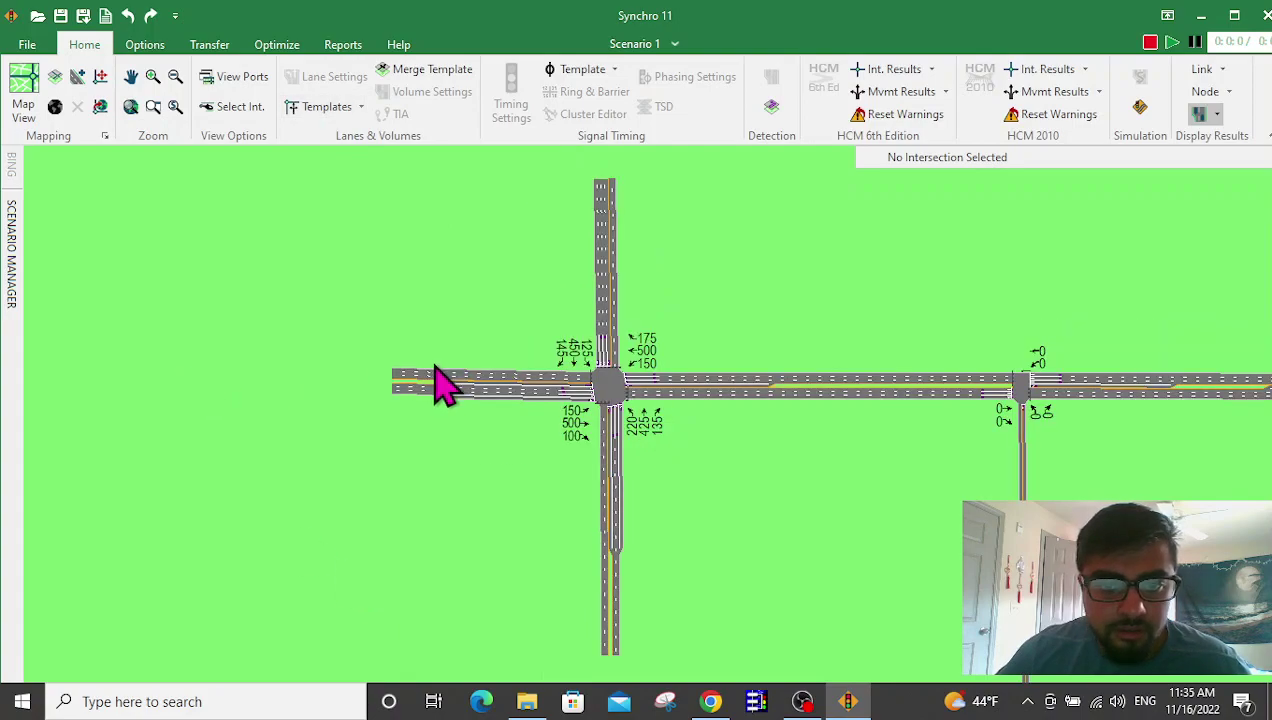
key("Page_Up")
key("ctrl+p")
left_click_drag(888, 283, 770, 315)
key("Escape")
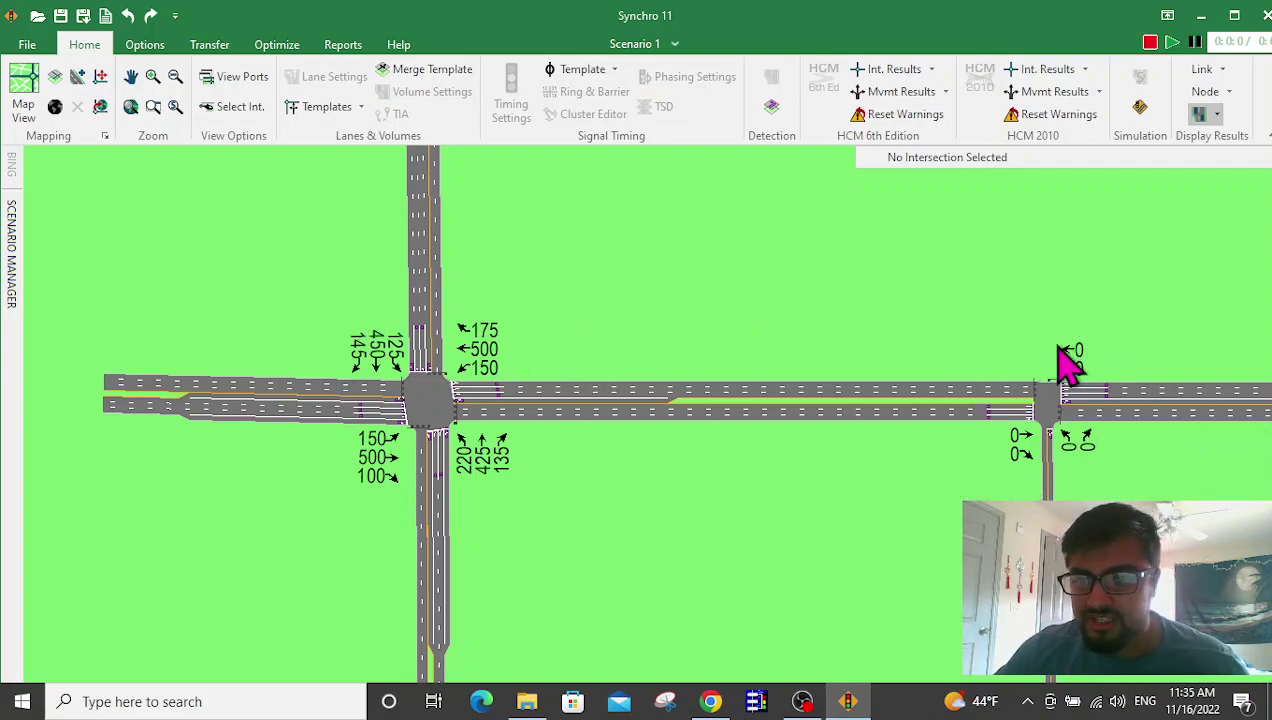
scroll(640, 470, "down", 3)
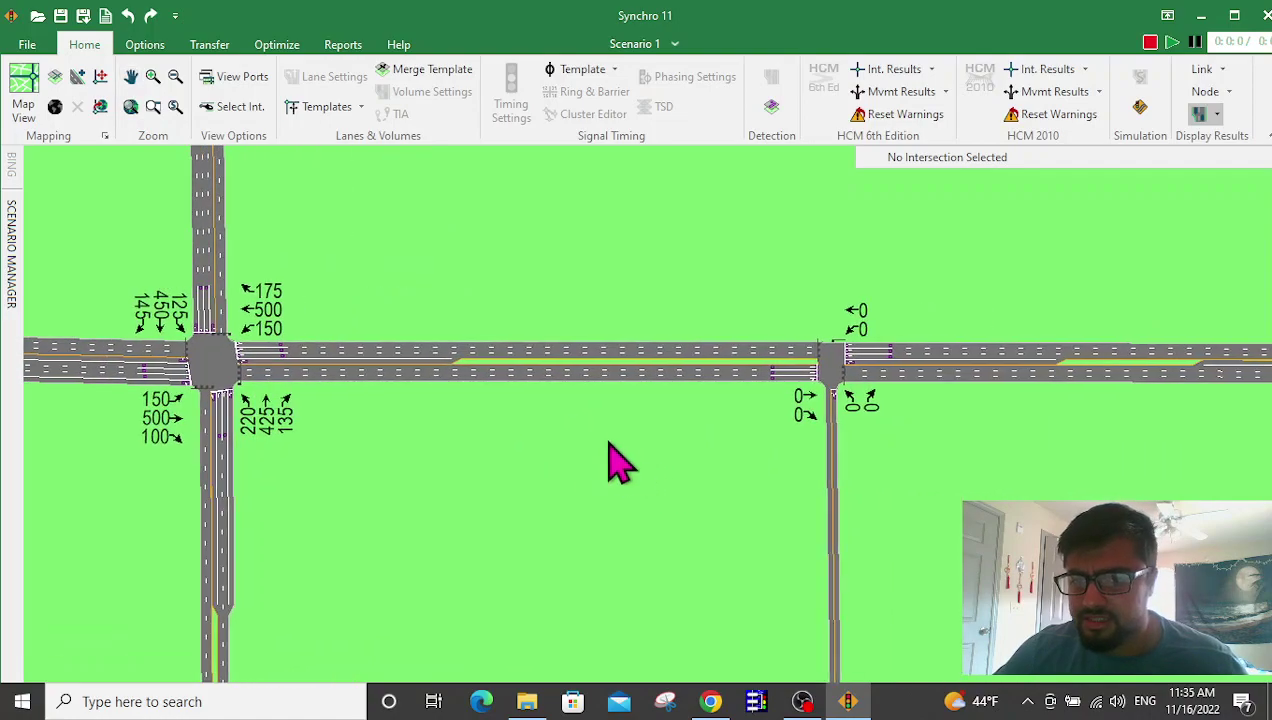
middle_click_drag(548, 477, 631, 443)
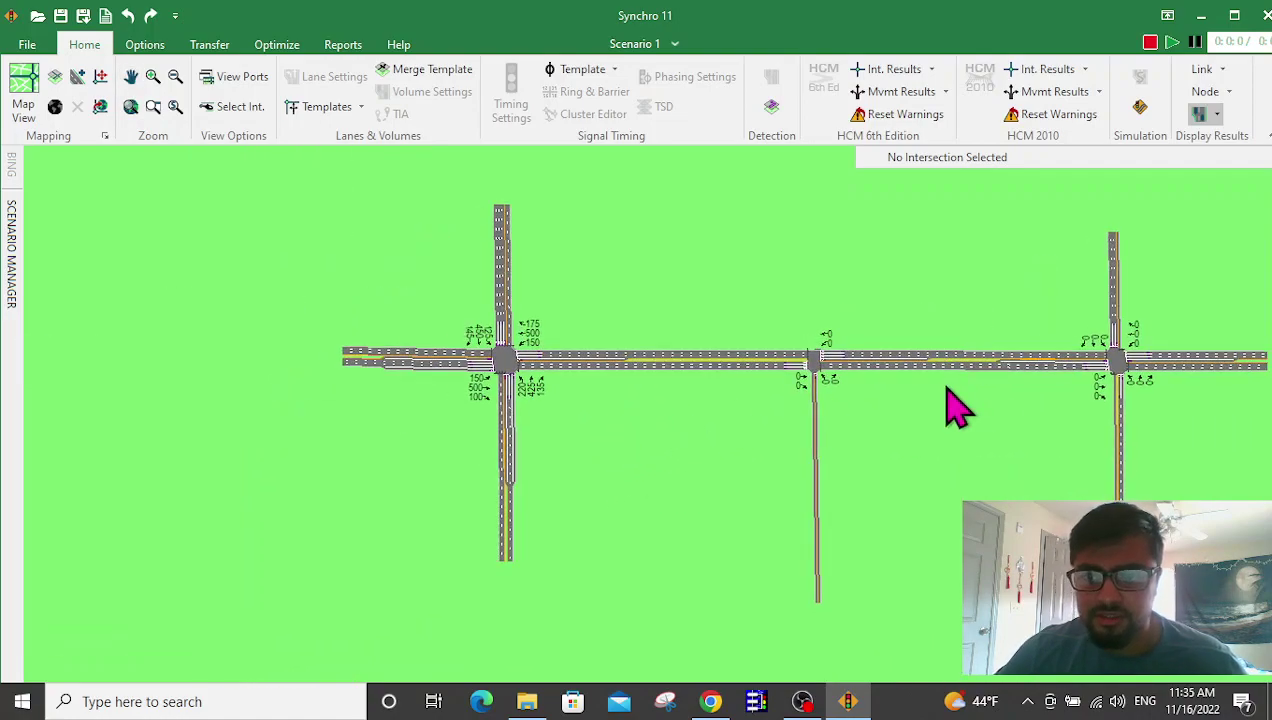
Open the recent file Tutorial_Completed.syn without saving the current changes, and turn off the aerial map background.
left_click(24, 46)
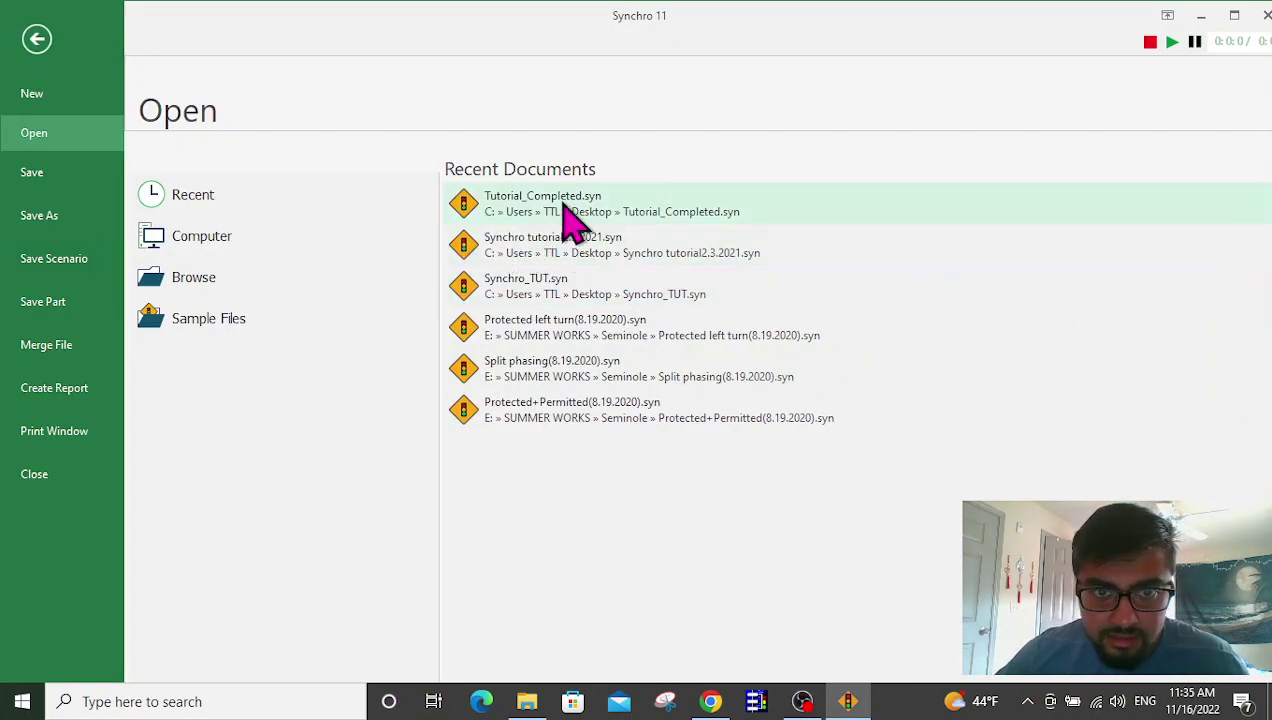
left_click(594, 220)
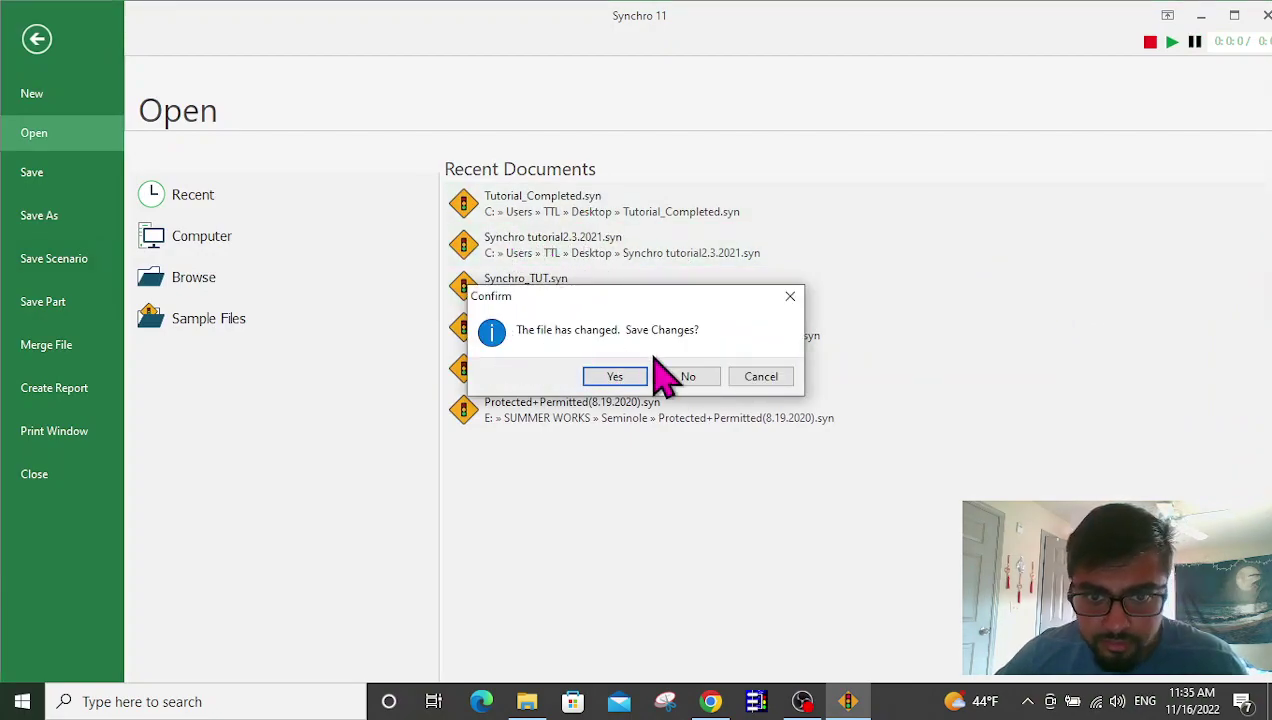
left_click(689, 377)
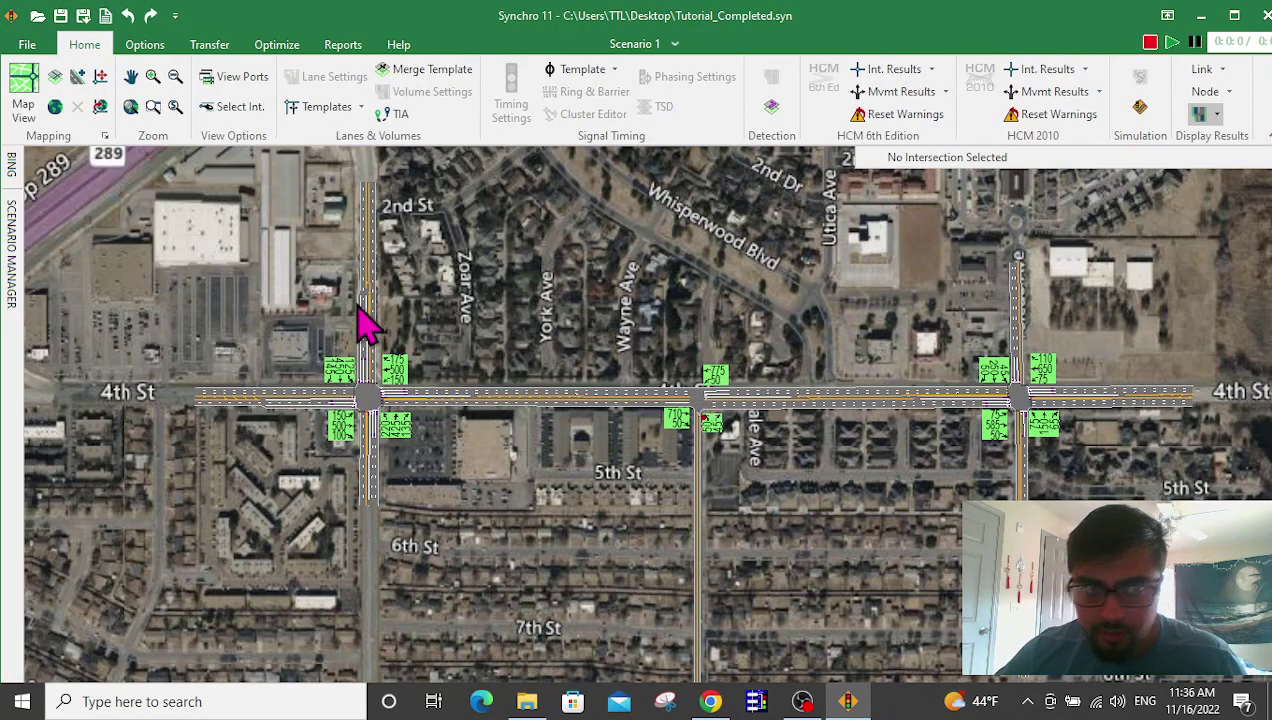
left_click(55, 106)
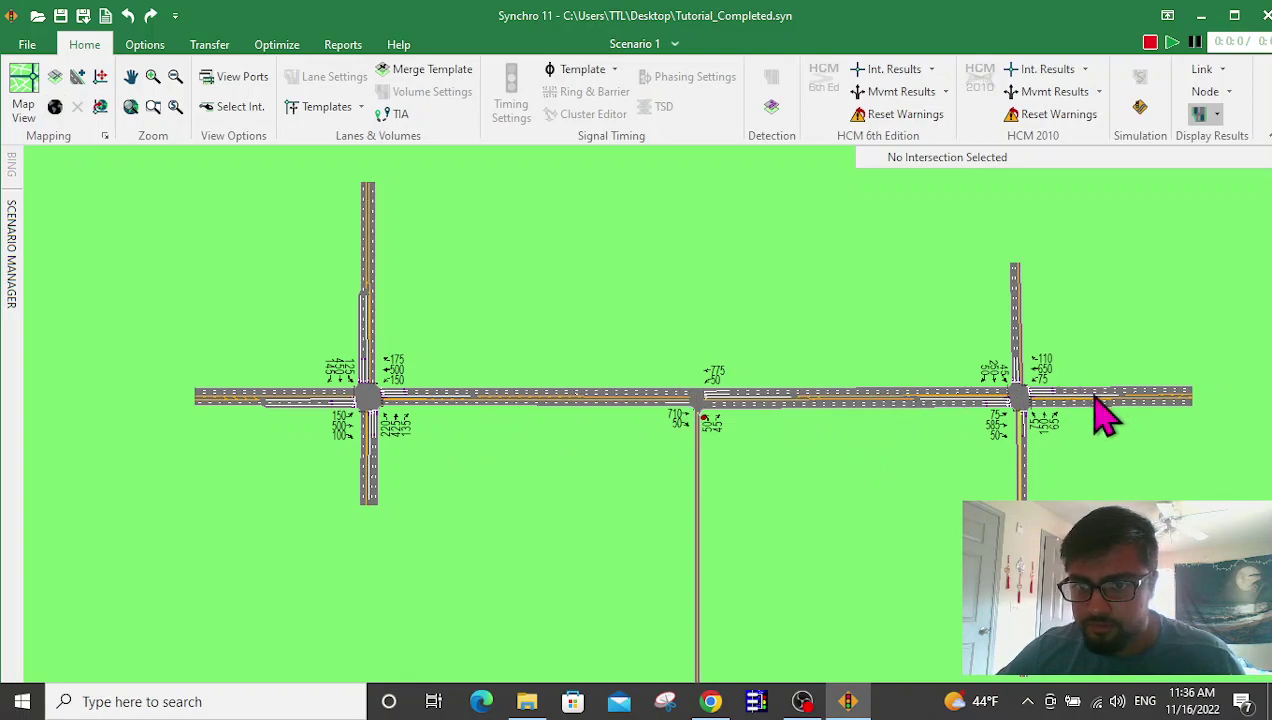
Open the timing settings of the middle T-intersection on 4th St and choose Unsig as its control type.
scroll(700, 420, "up", 2)
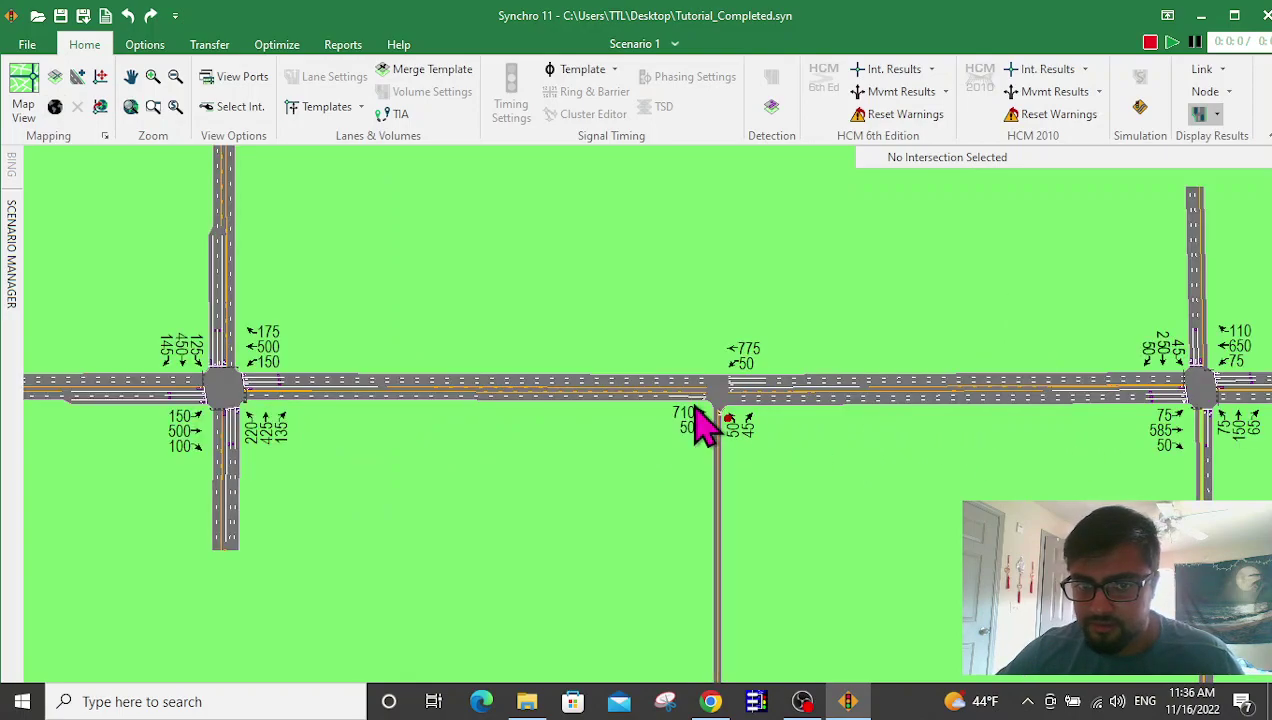
scroll(738, 463, "up", 3)
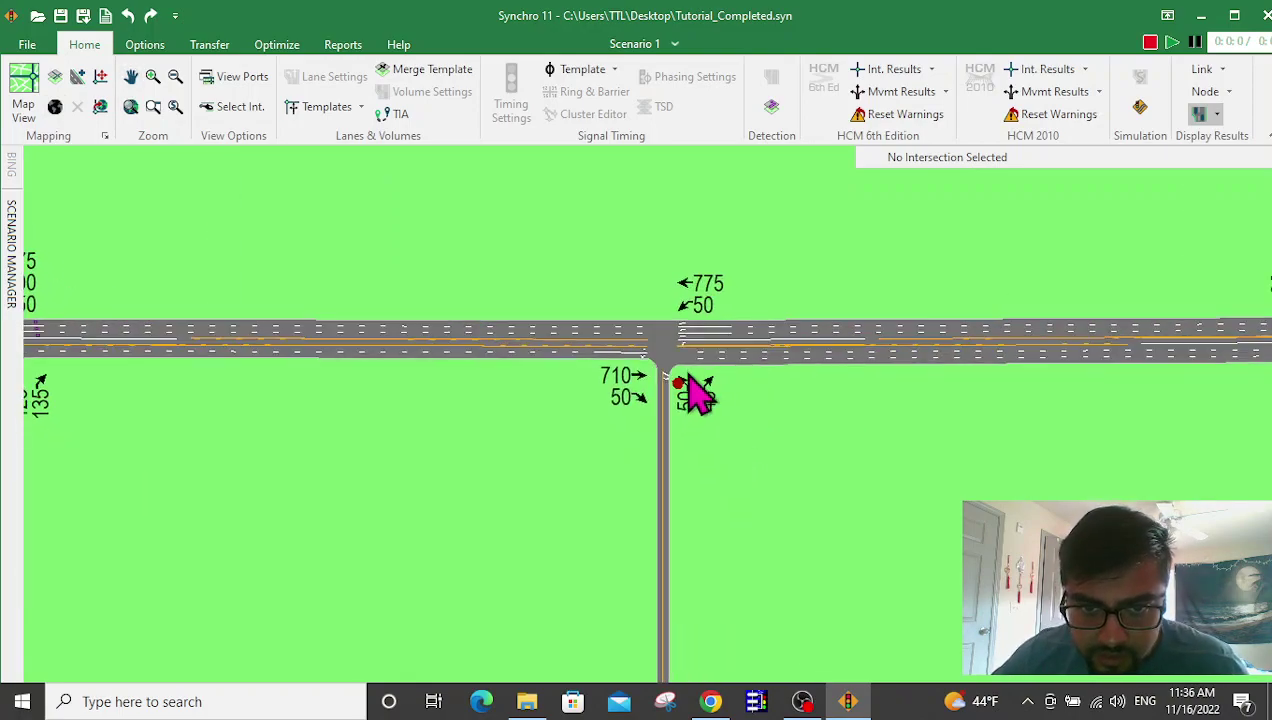
left_click(668, 330)
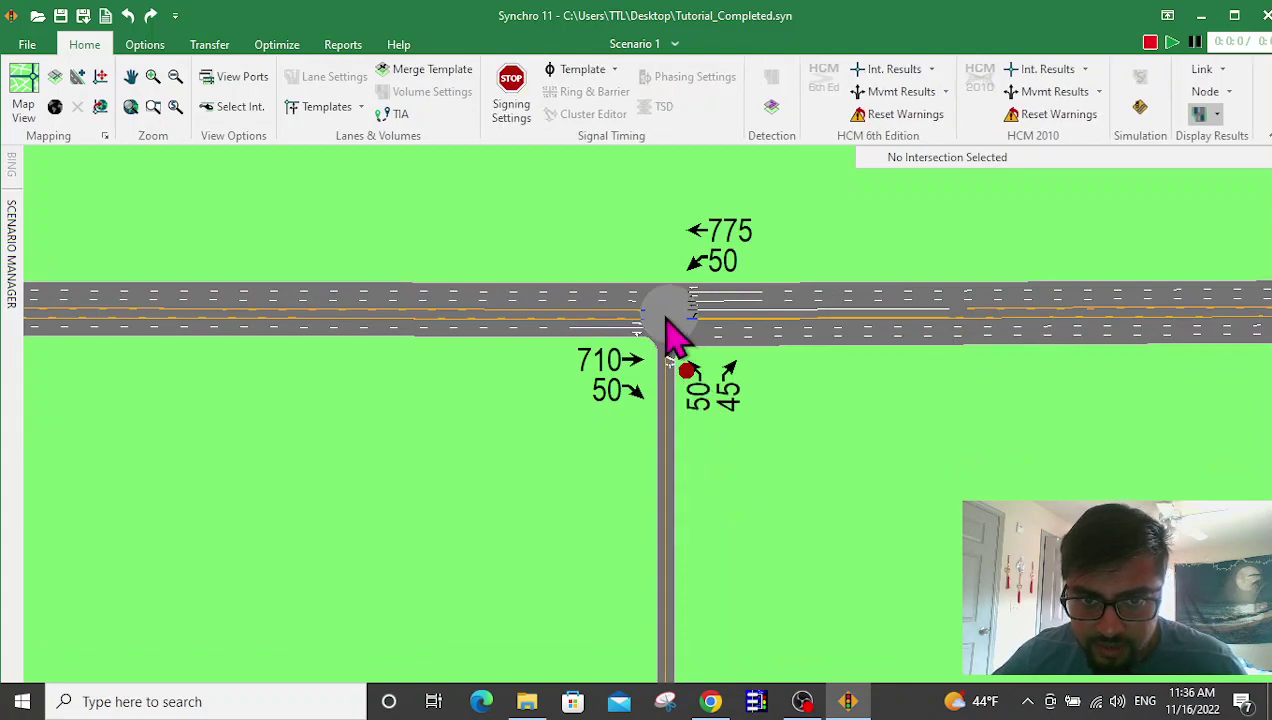
right_click(664, 318)
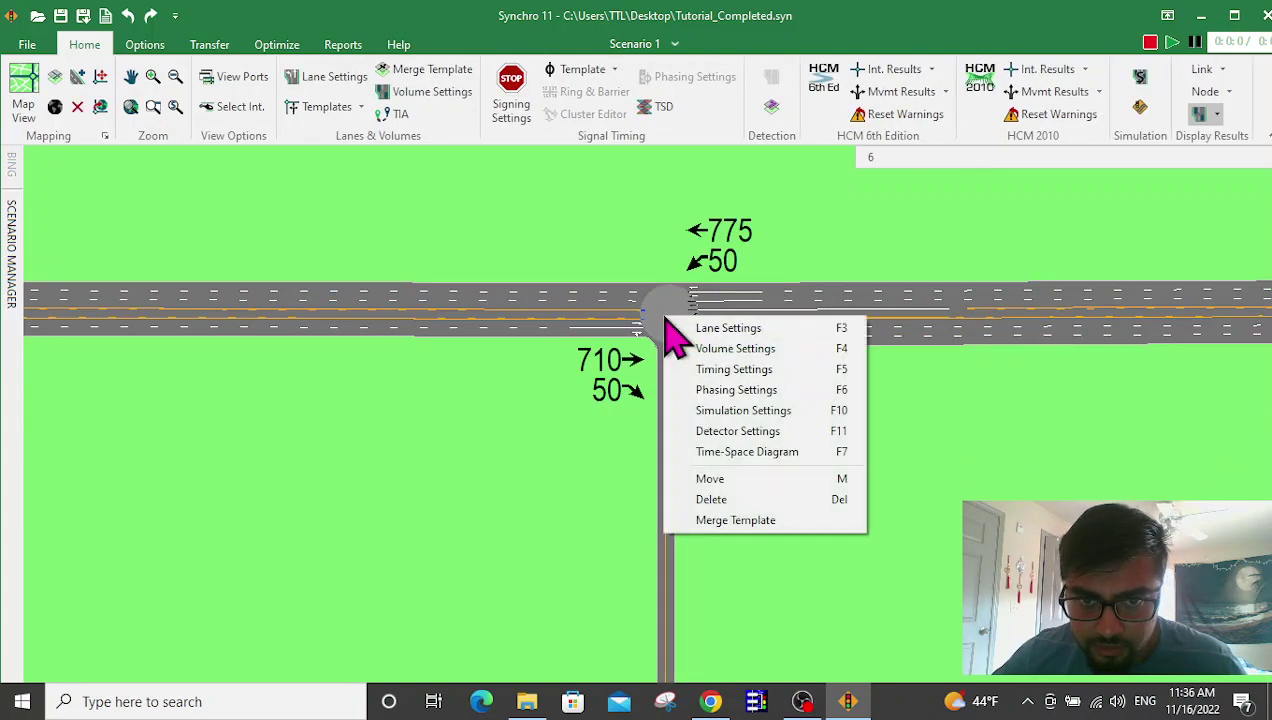
left_click(733, 370)
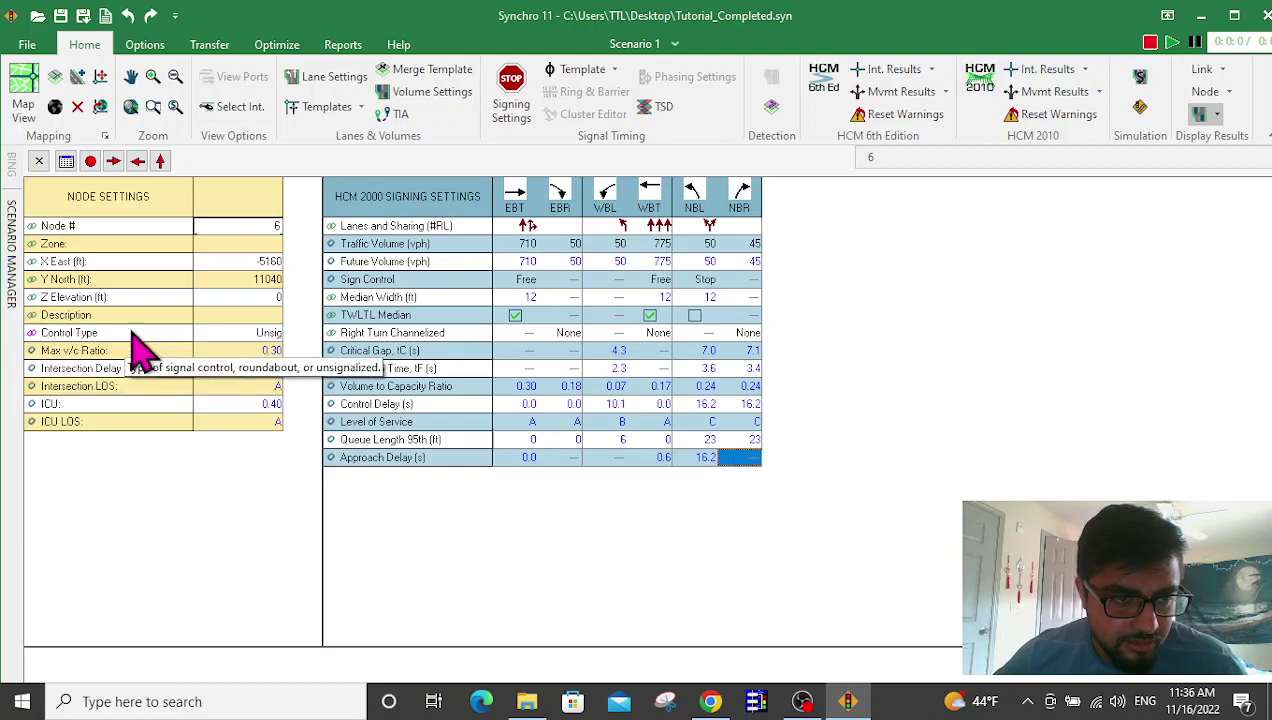
left_click(290, 334)
left_click(291, 333)
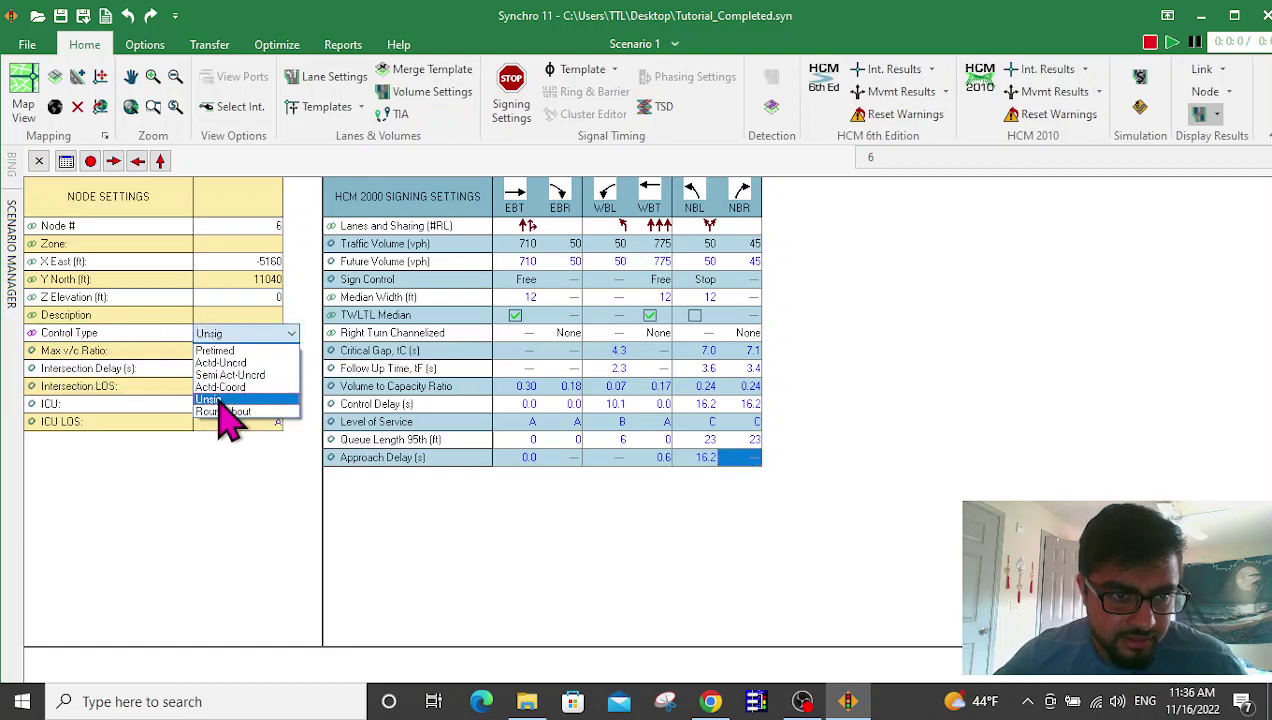
left_click(220, 399)
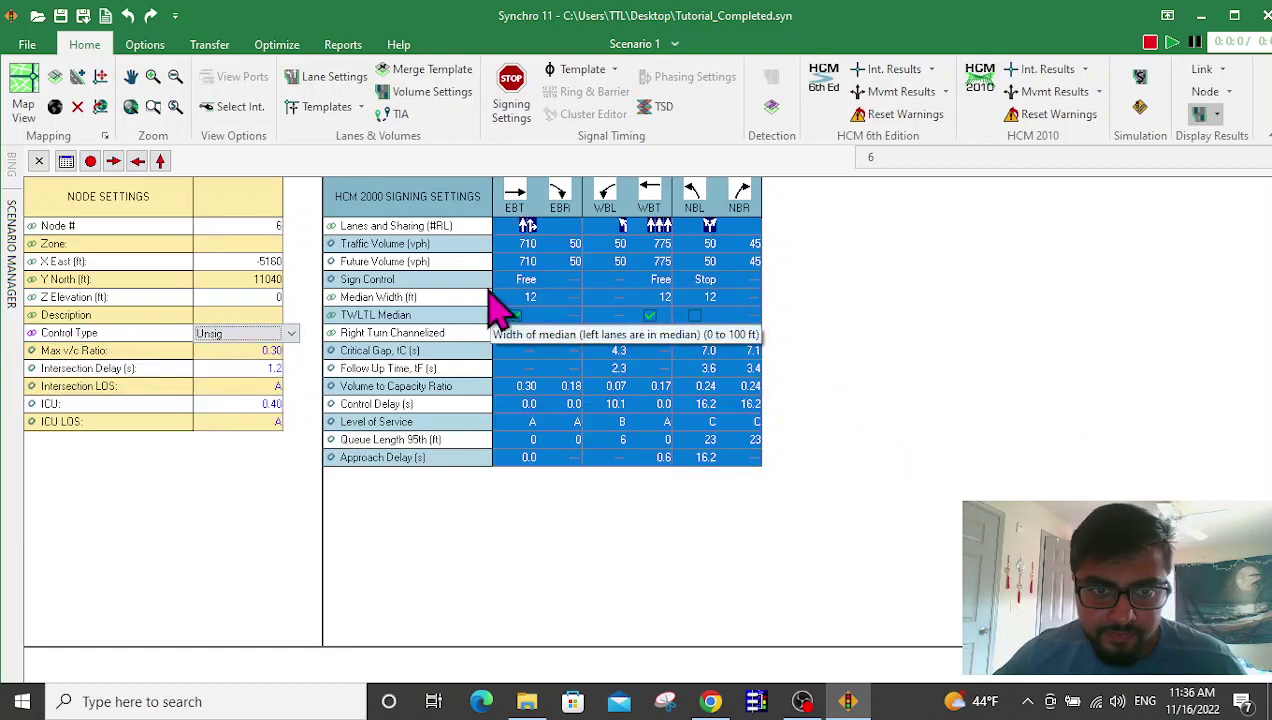
Choose Free as the EBT sign control at the middle T-intersection and return to the map.
left_click(513, 281)
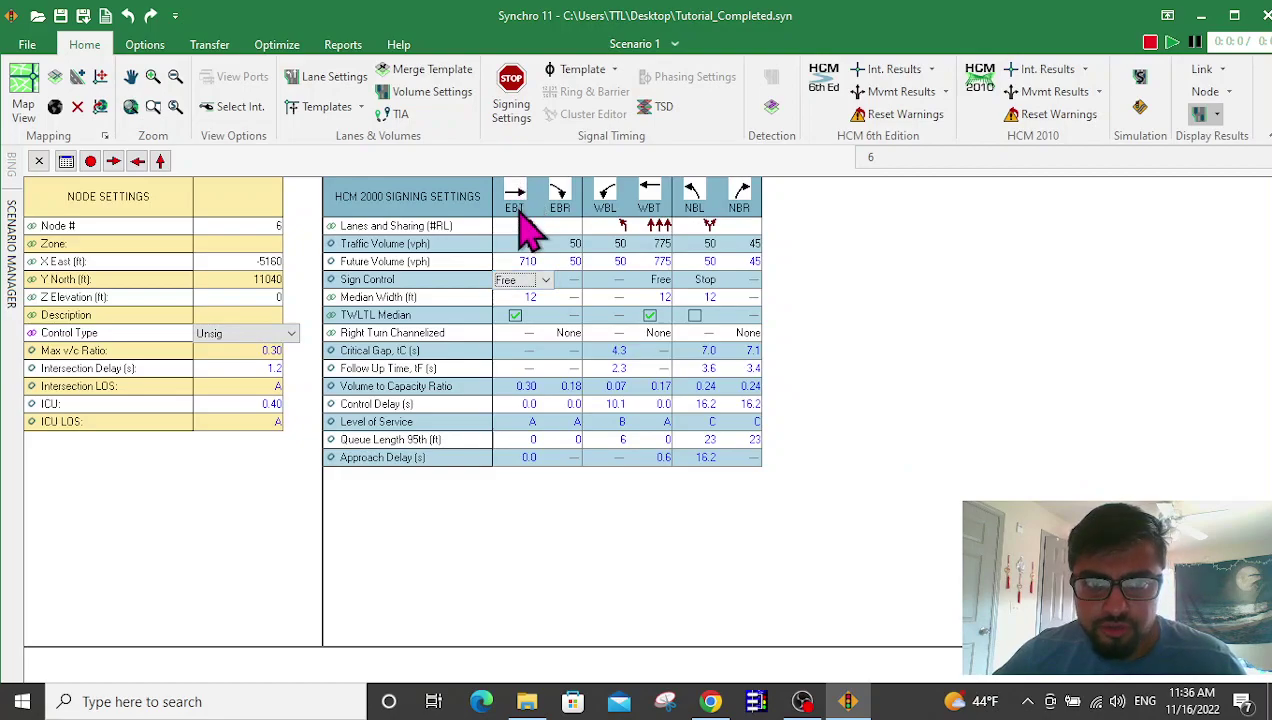
left_click(546, 281)
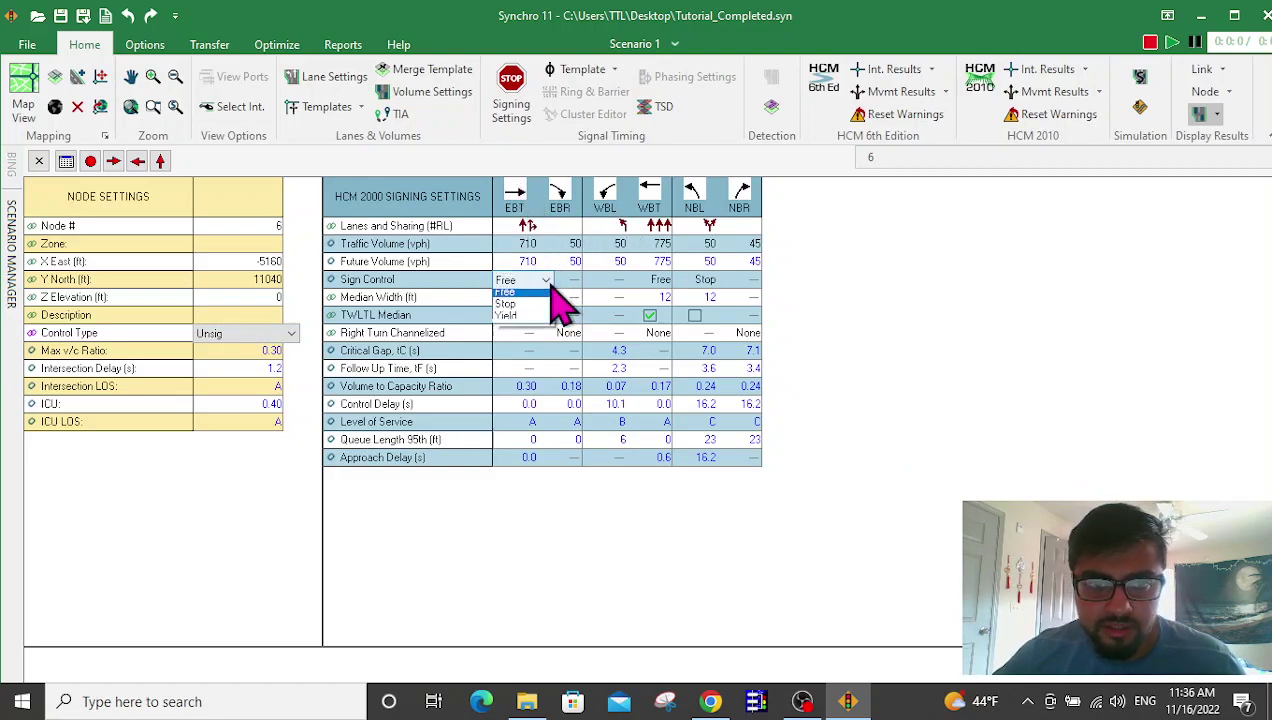
left_click(521, 298)
left_click(39, 161)
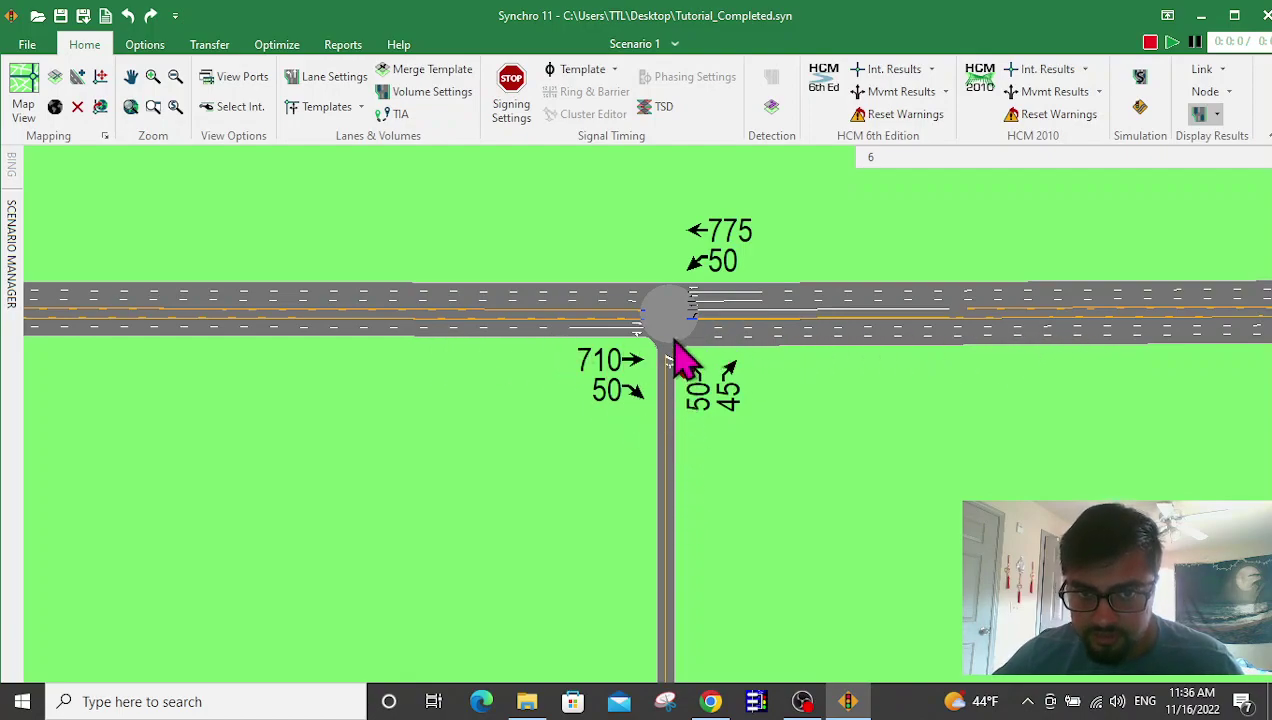
Try turning off the TWLTL median for EBT and WBT at the T-intersection, and inspect the 4th St roadway on the map.
right_click(642, 310)
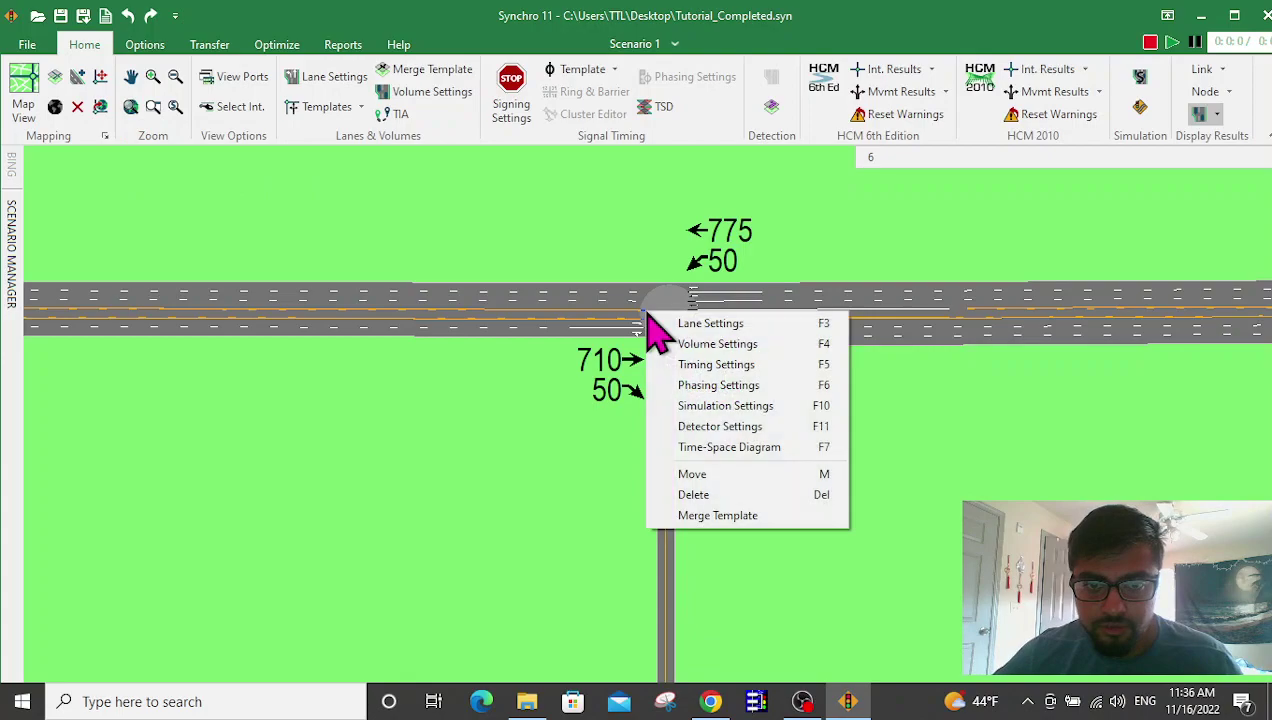
left_click(720, 364)
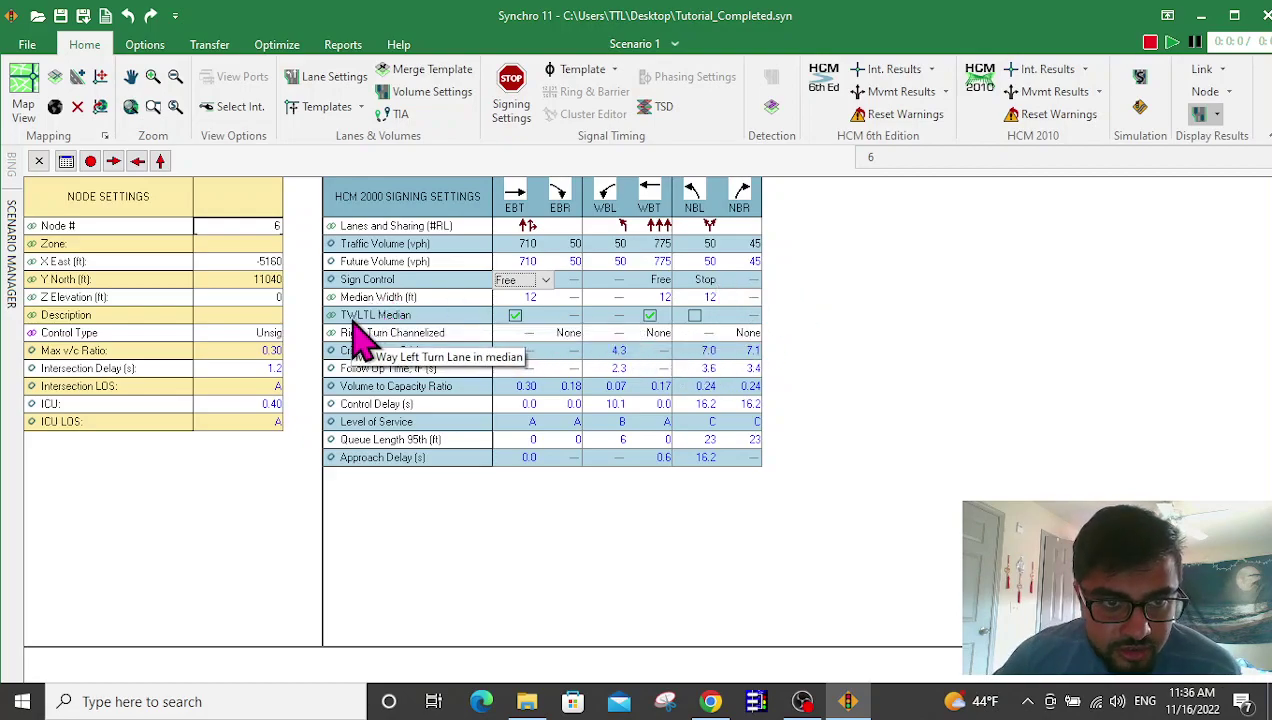
left_click(536, 317)
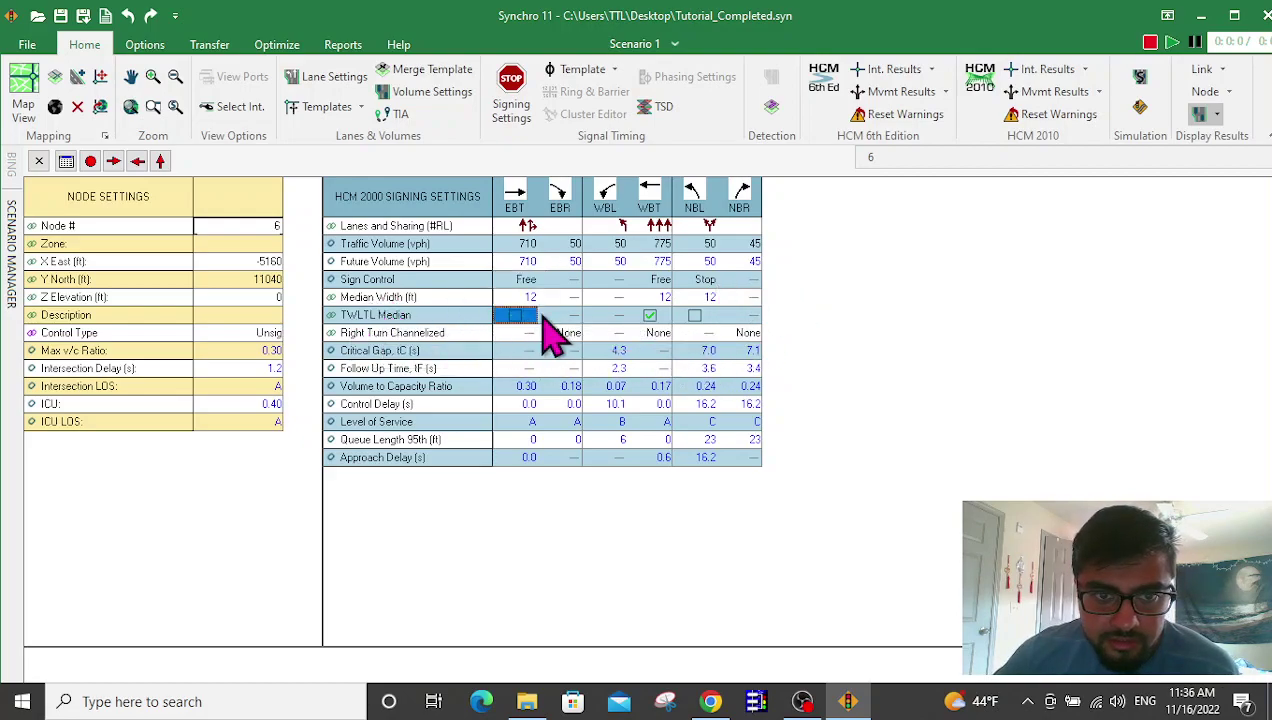
left_click(650, 317)
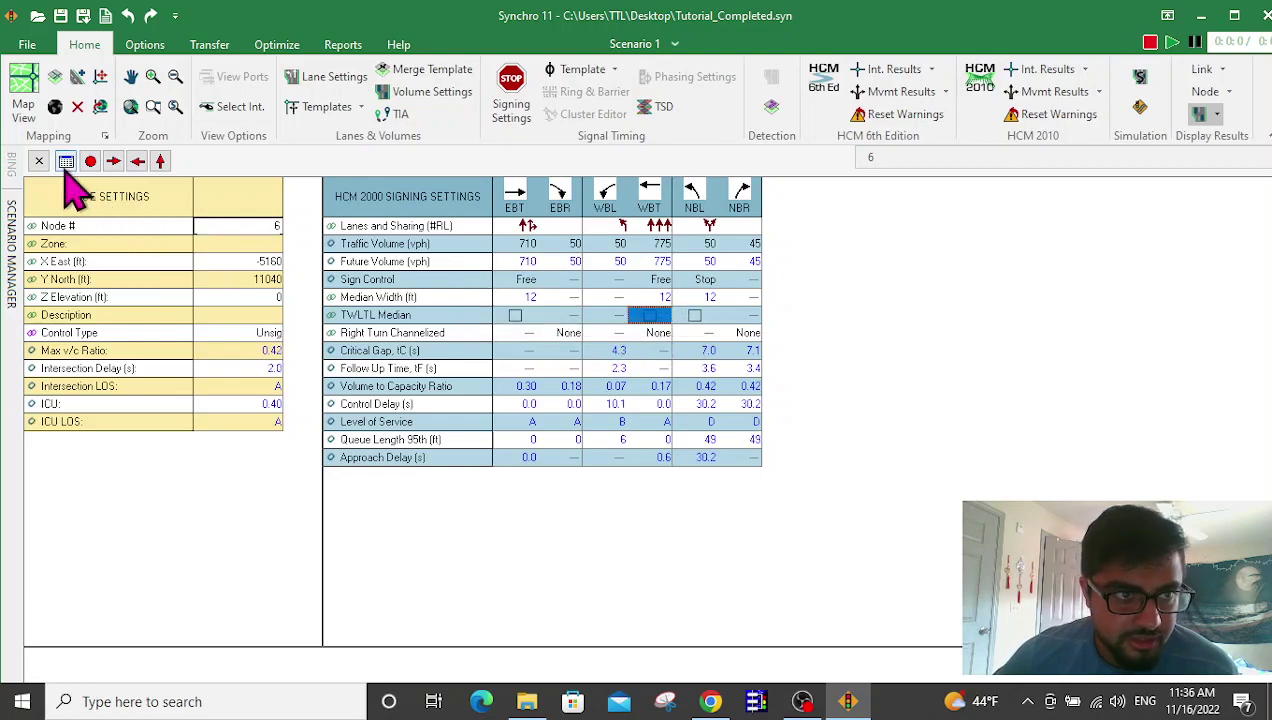
left_click(38, 161)
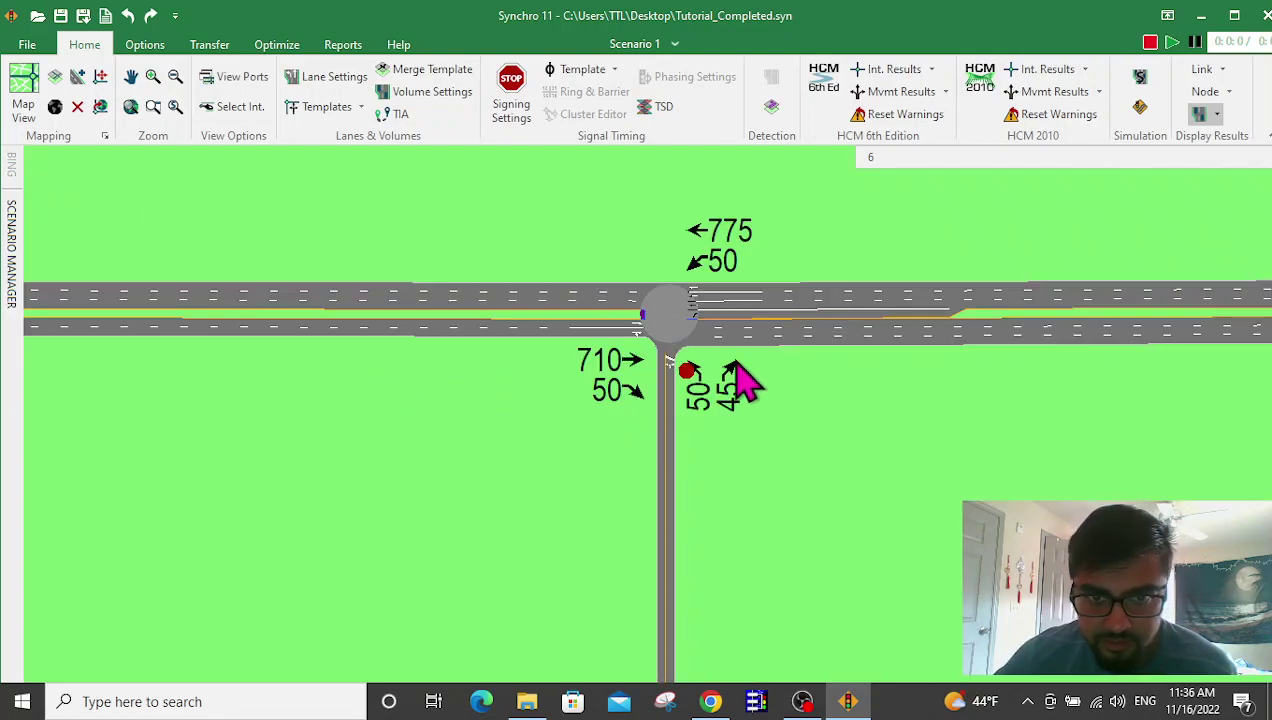
scroll(810, 340, "down", 2)
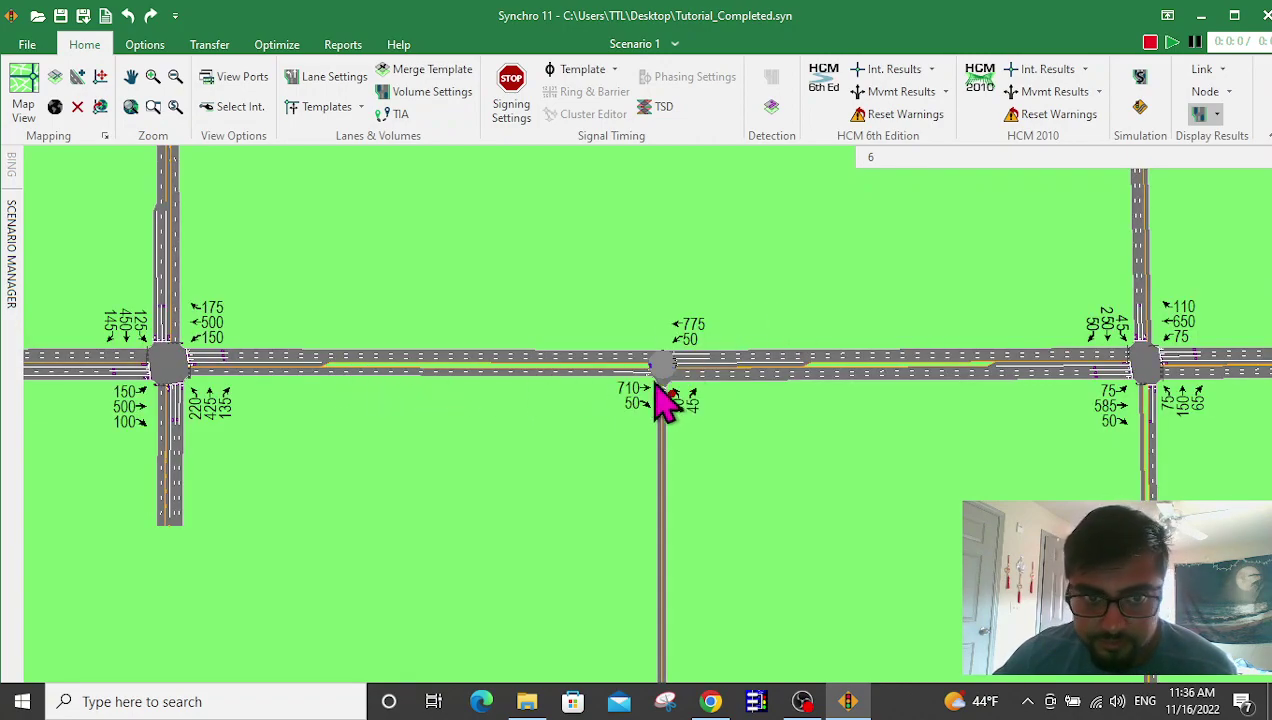
scroll(630, 390, "up", 2)
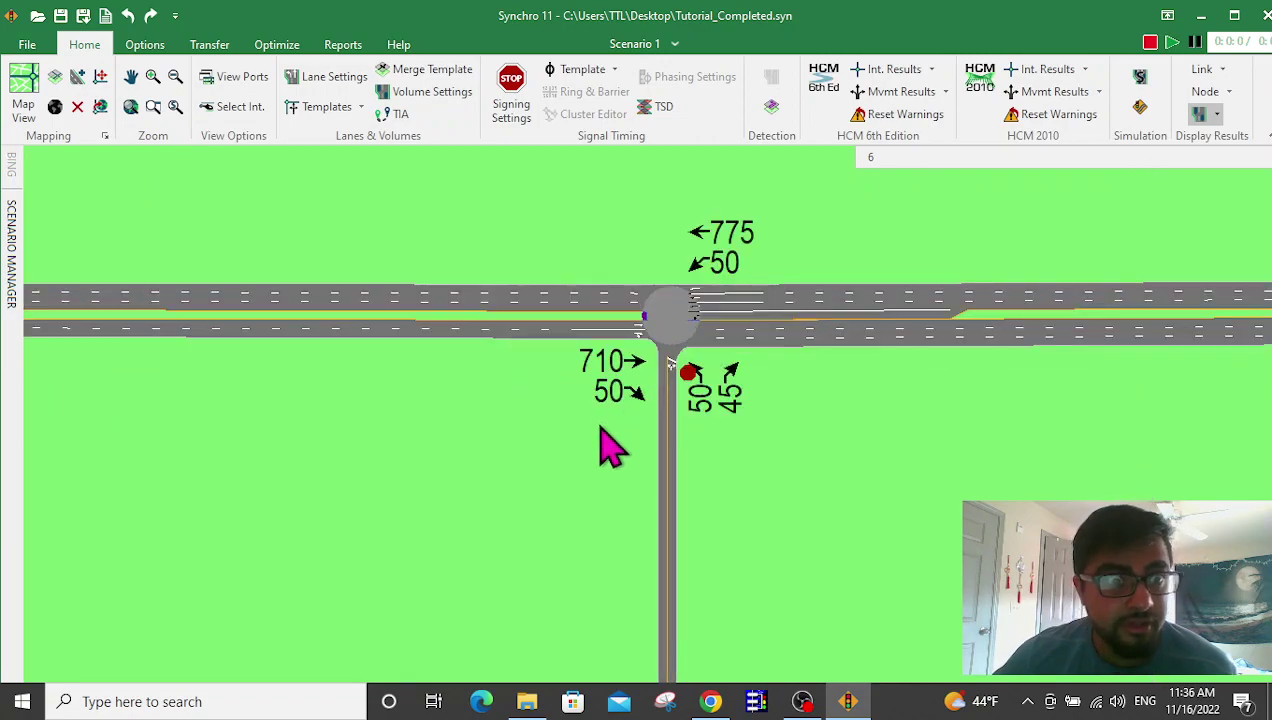
middle_click_drag(605, 449, 523, 483)
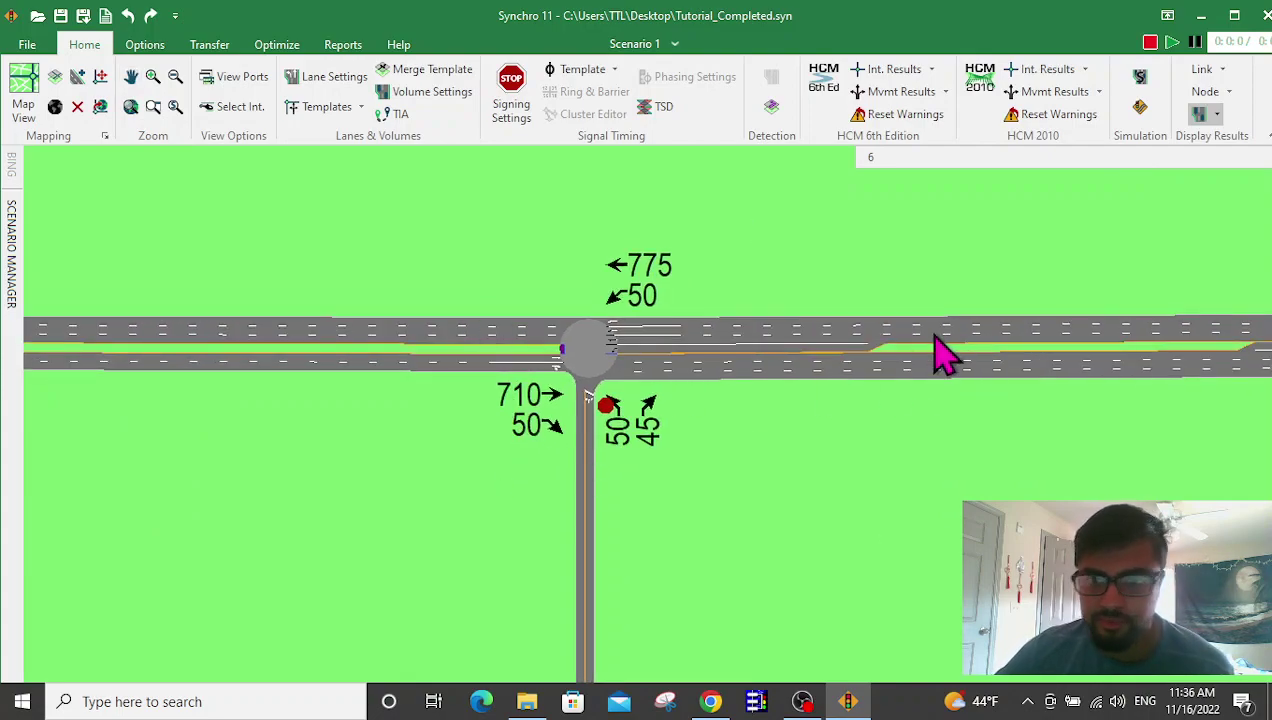
Restore the TWLTL median for EBT and WBT in the T-intersection's signing settings and return to the map.
right_click(574, 340)
left_click(617, 393)
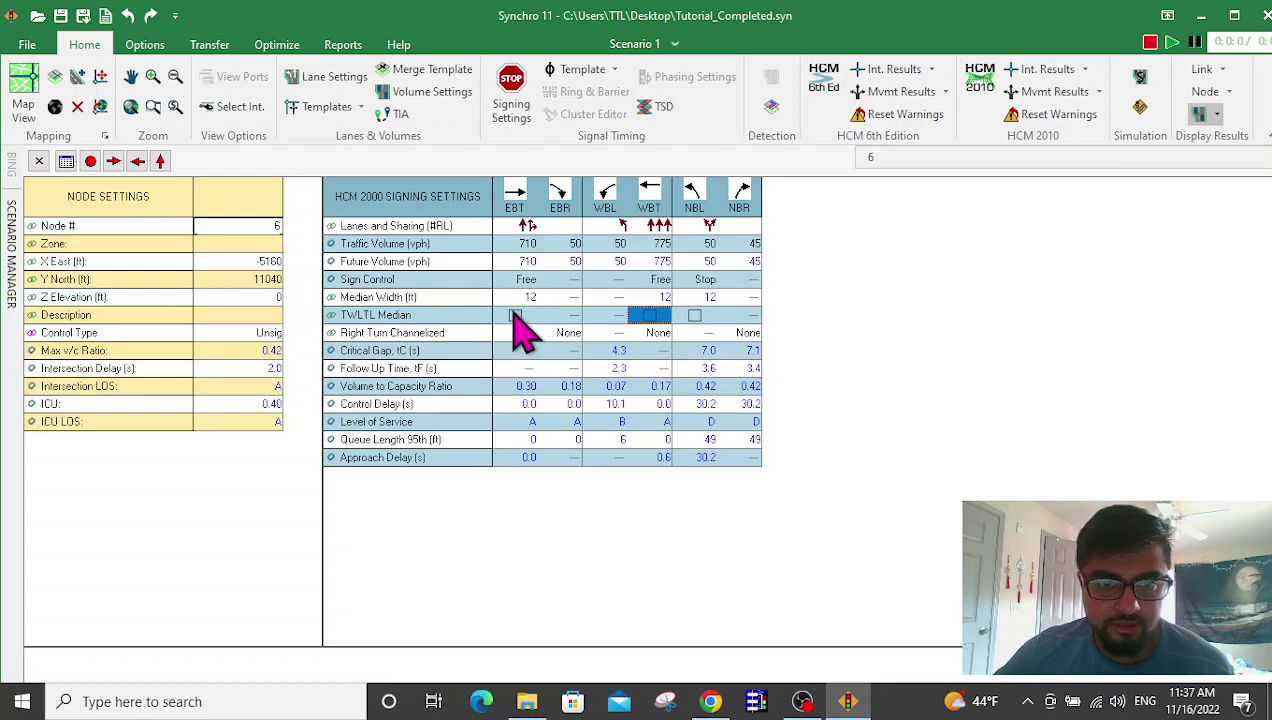
left_click(514, 315)
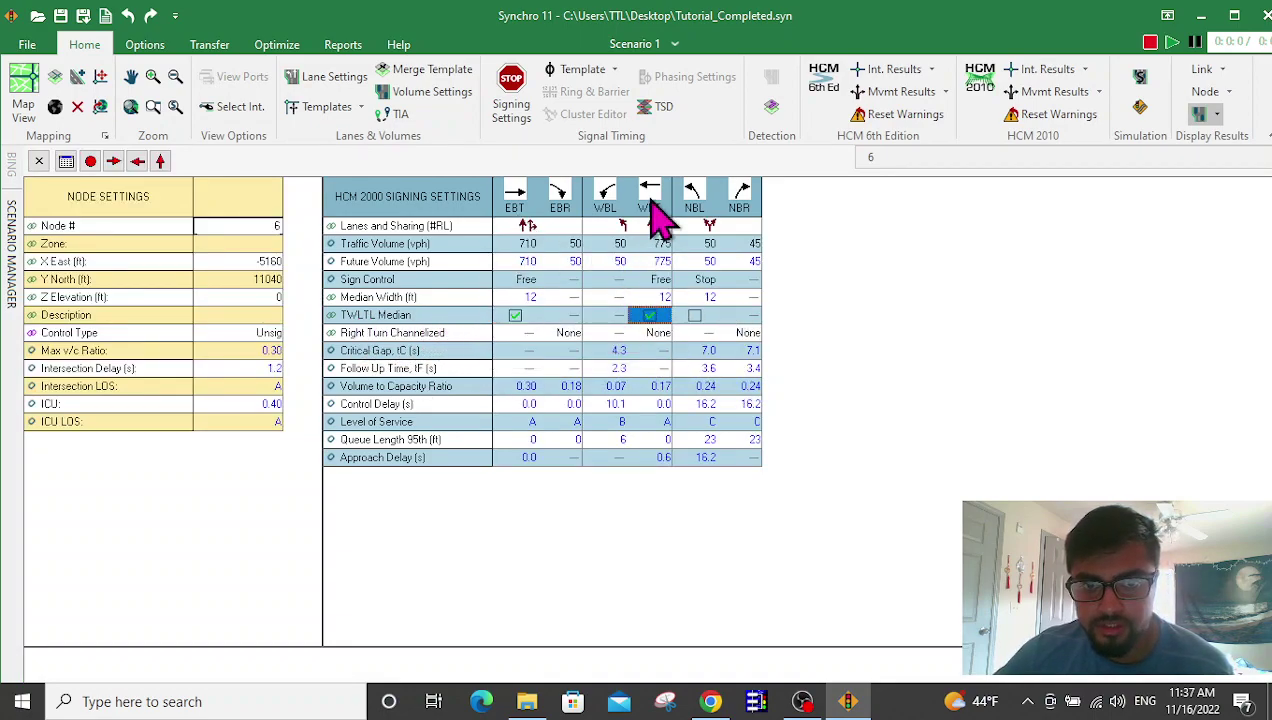
left_click(39, 162)
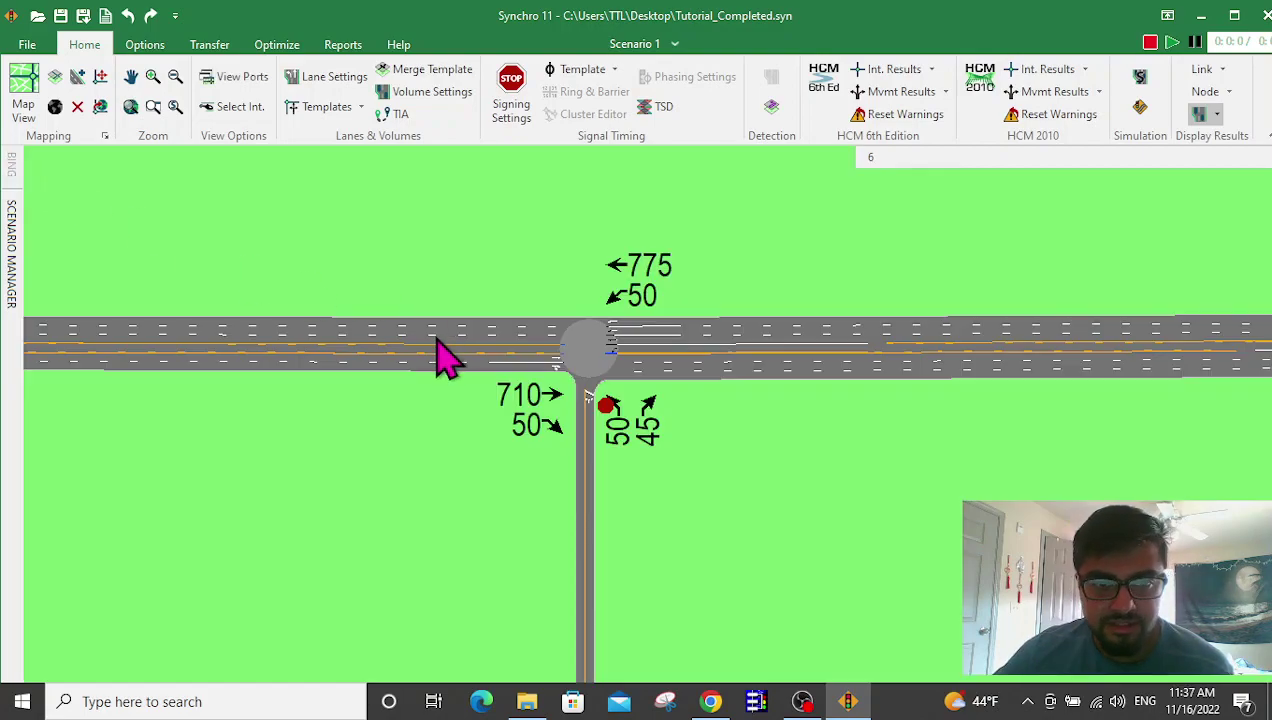
scroll(795, 305, "down", 3)
middle_click_drag(447, 563, 520, 455)
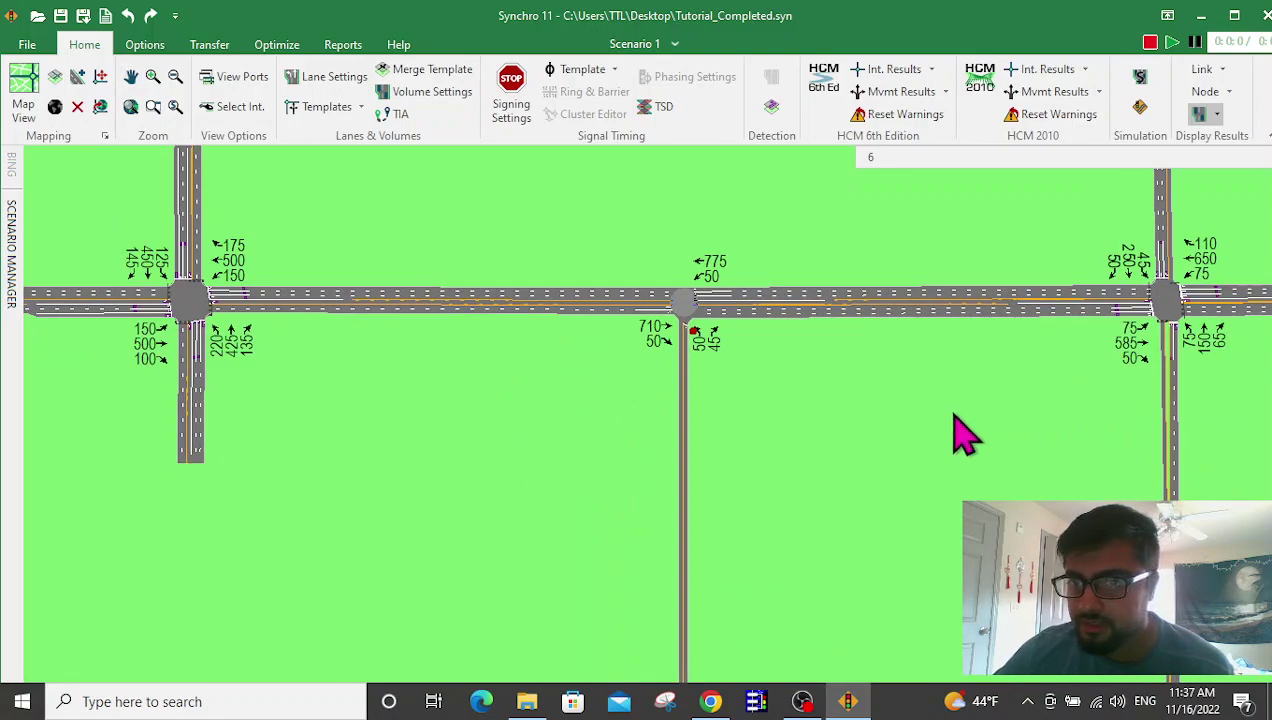
left_click(426, 440)
left_click_drag(426, 440, 508, 430)
scroll(512, 440, "down", 1)
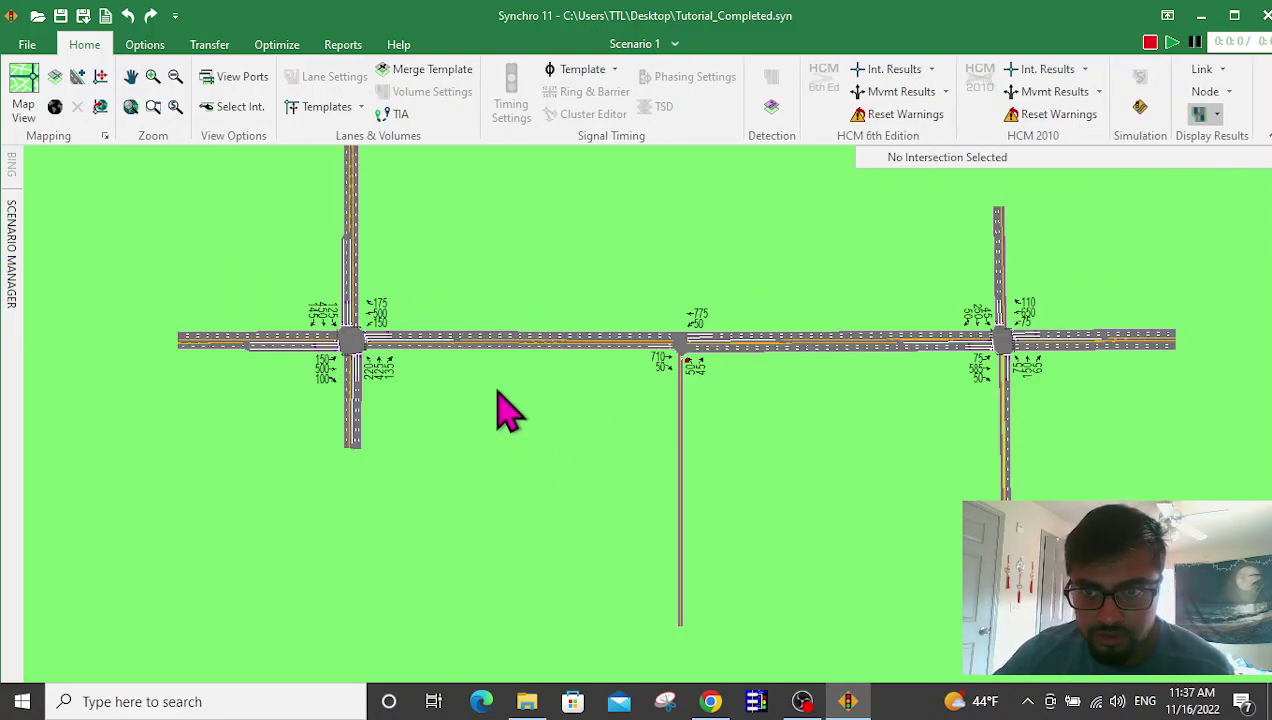
middle_click_drag(505, 365, 496, 407)
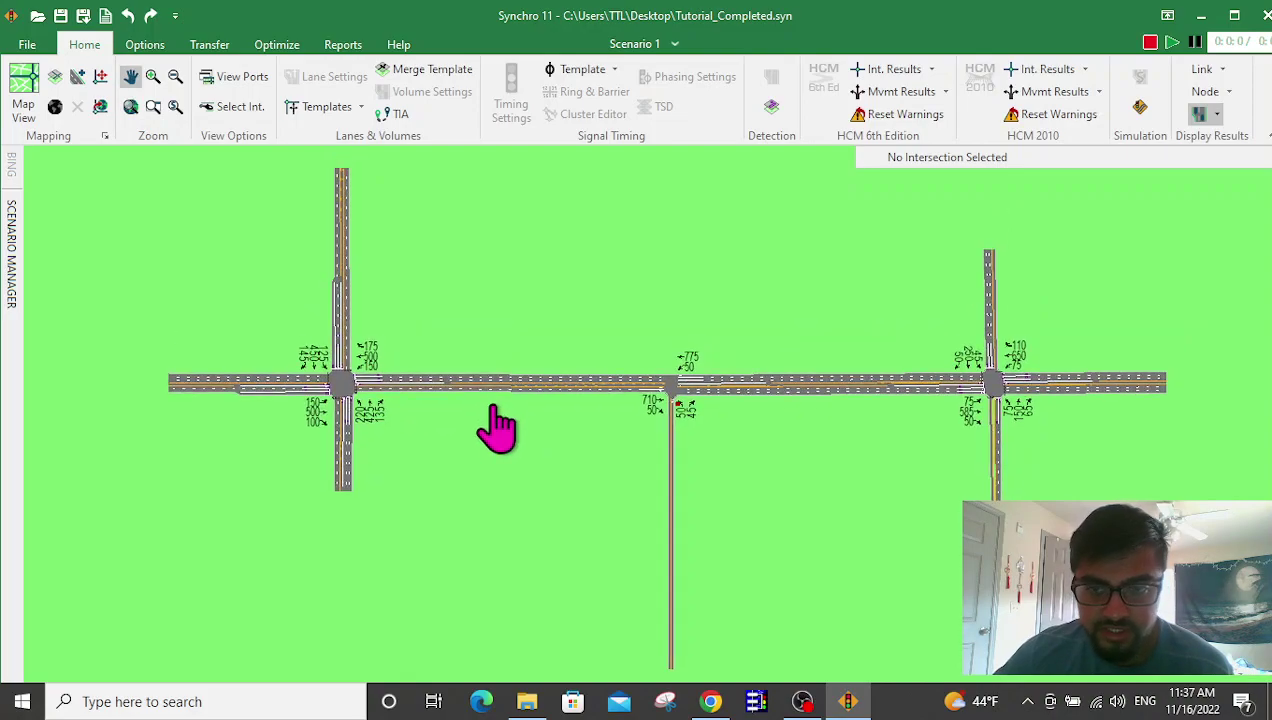
scroll(503, 425, "up", 1)
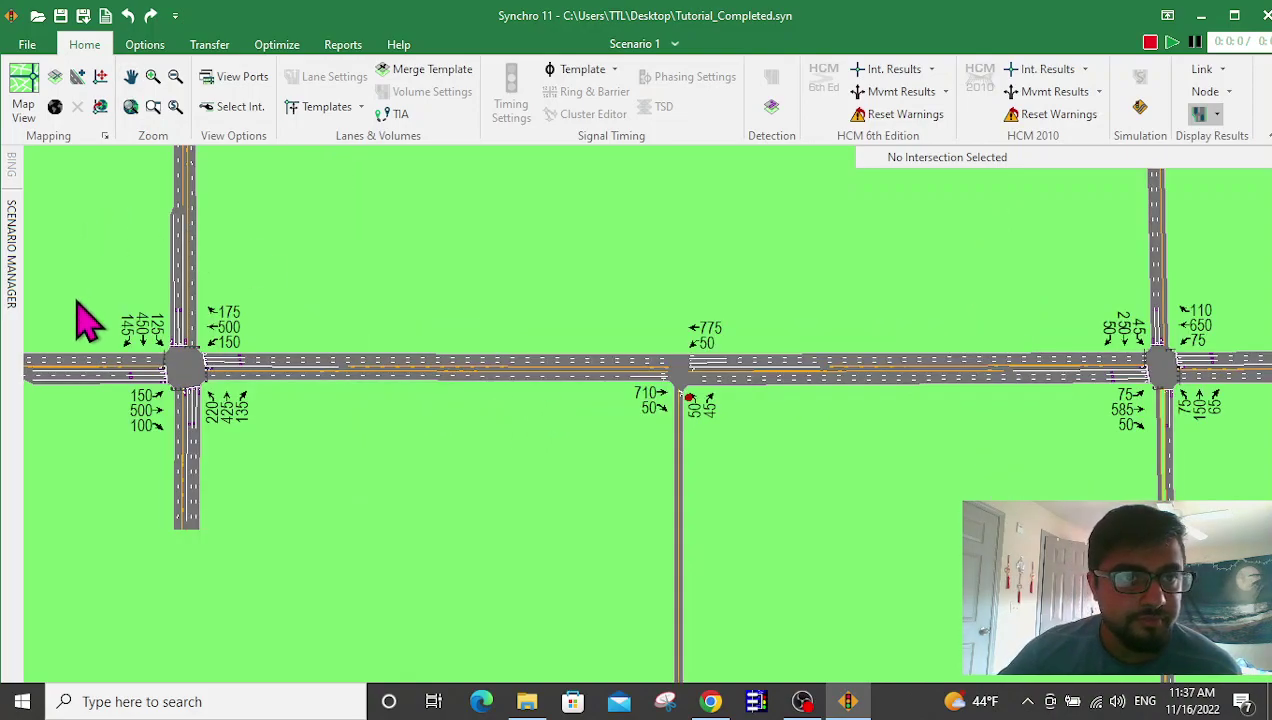
Set up the network cycle length optimization for 50 to 150 in increments of 5, with Medium offset optimization and the entire network as scope.
left_click(276, 44)
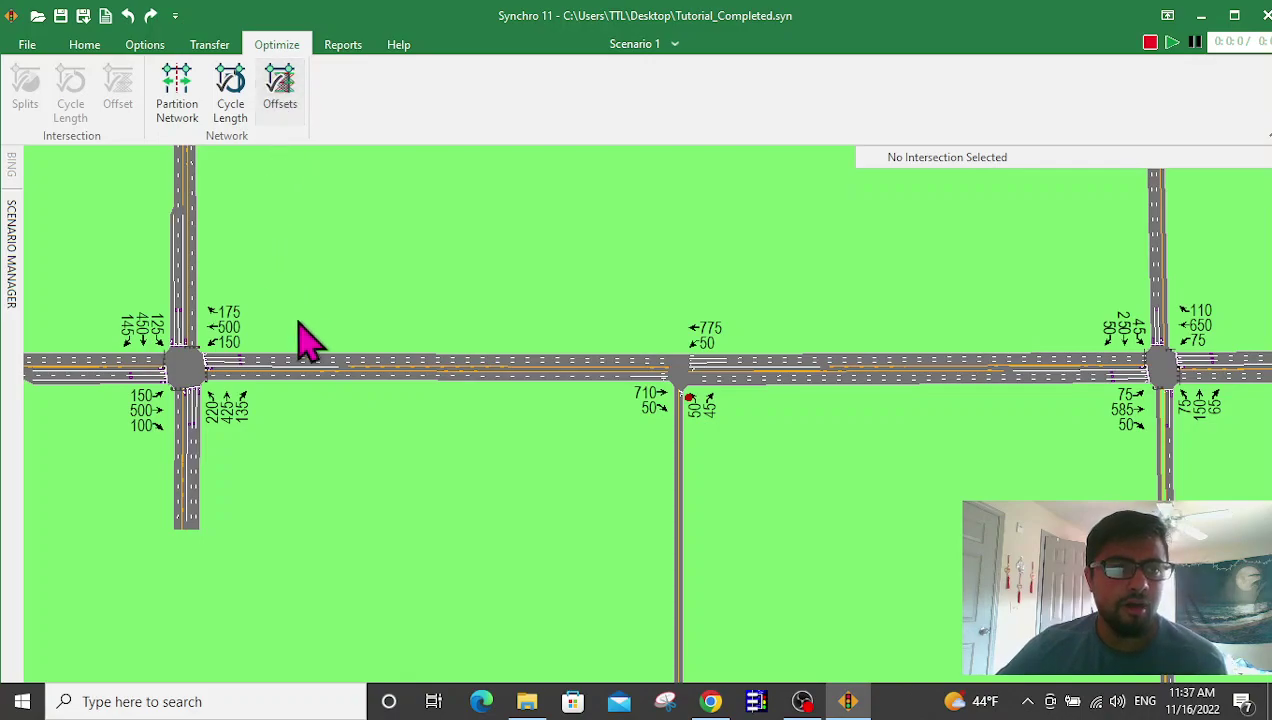
left_click(229, 86)
left_click(614, 377)
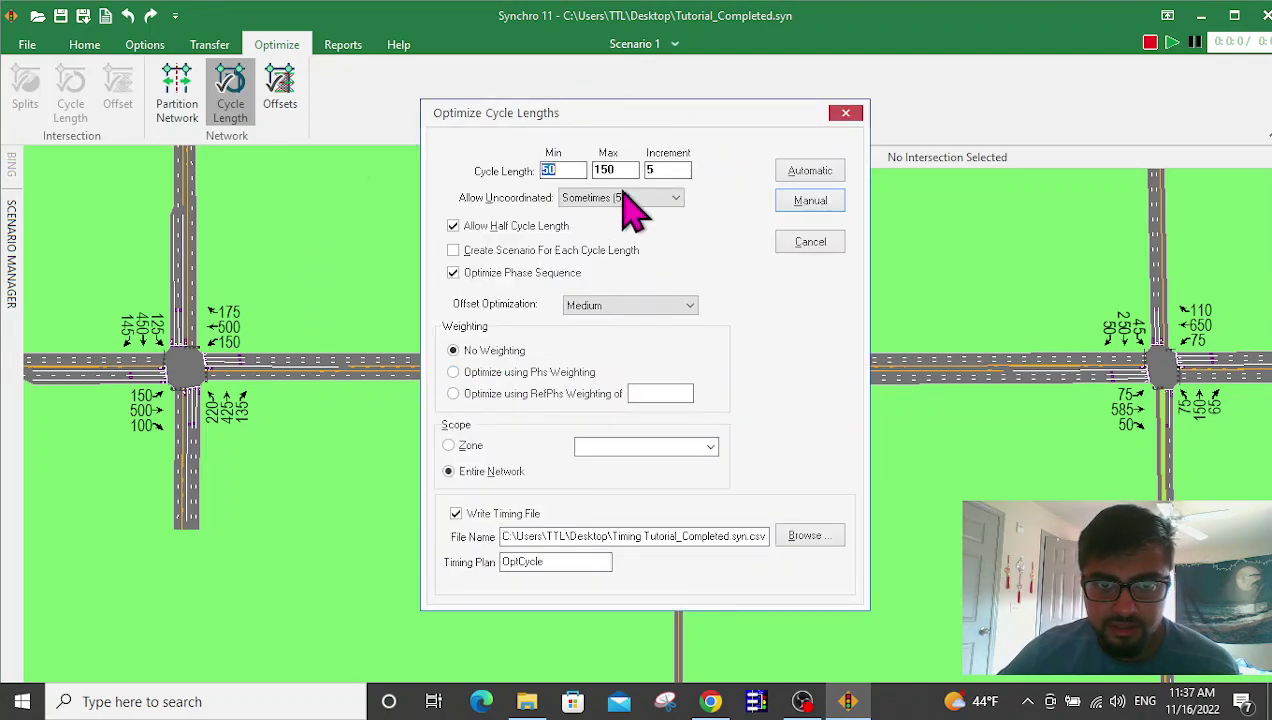
double_click(549, 170)
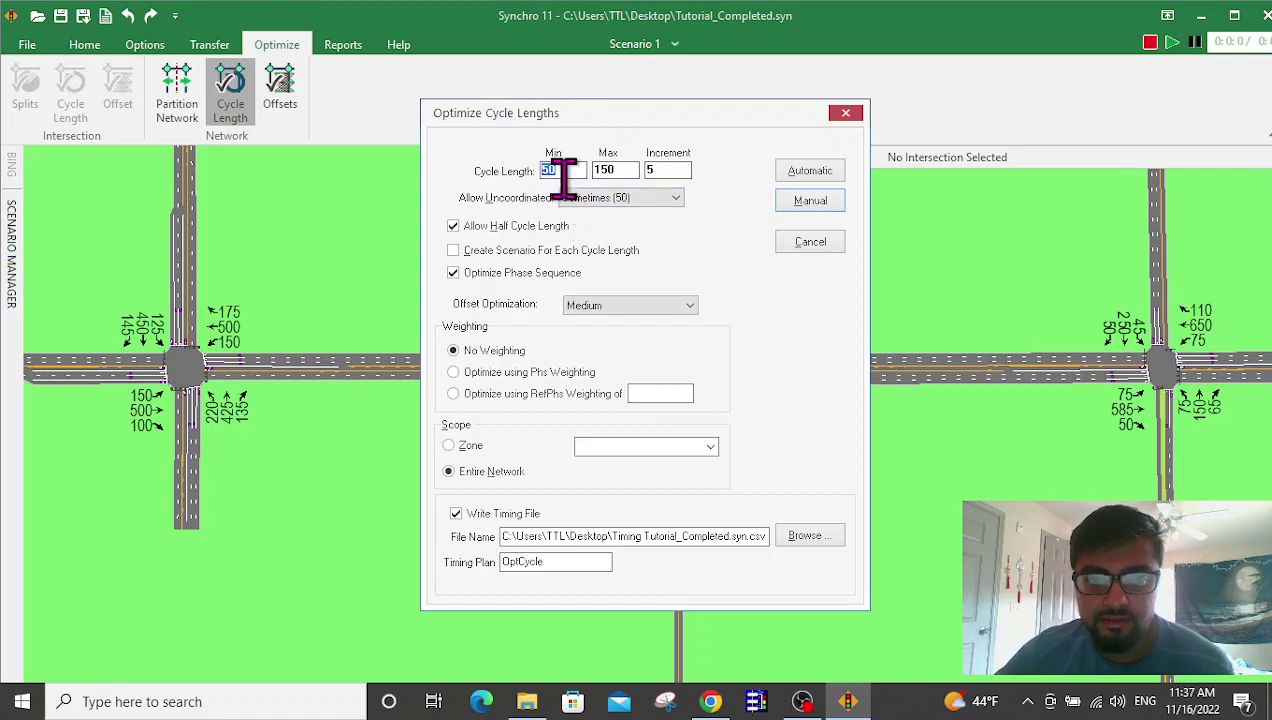
left_click(628, 169)
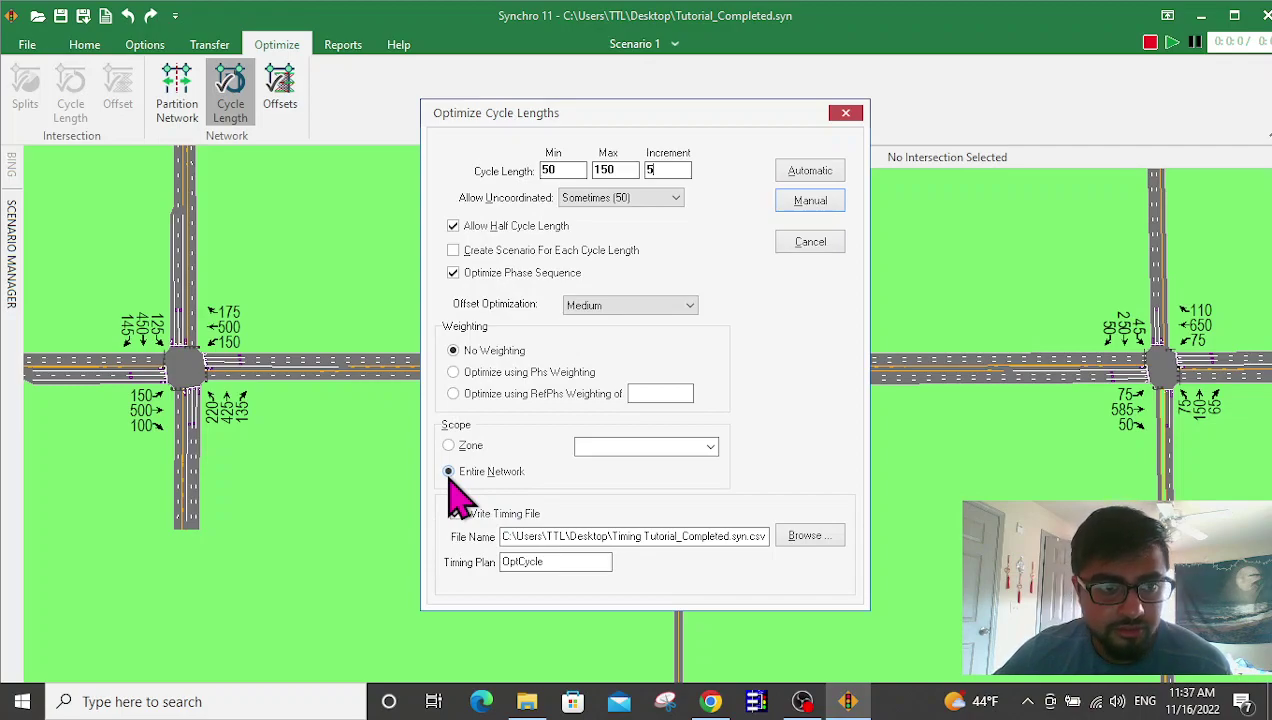
left_click(686, 306)
left_click(608, 335)
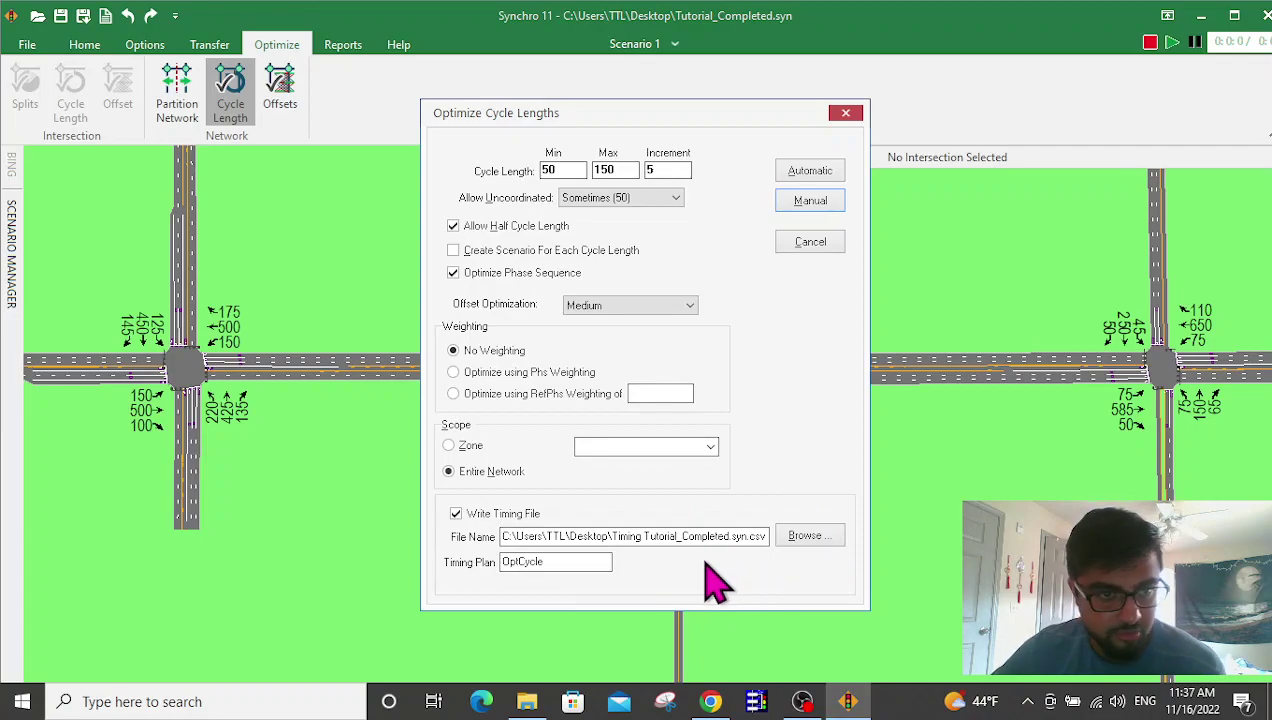
Run the automatic cycle length optimization, deleting the existing timing file, and close the activity log.
left_click(812, 172)
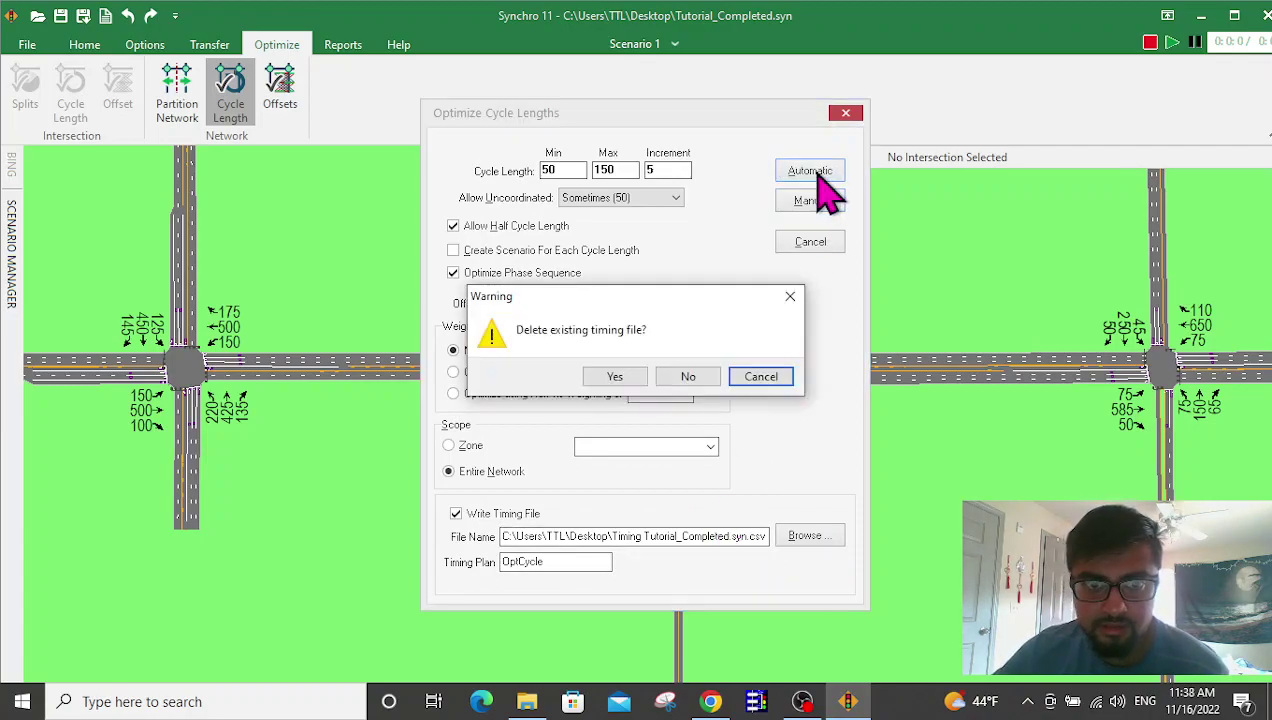
left_click(612, 378)
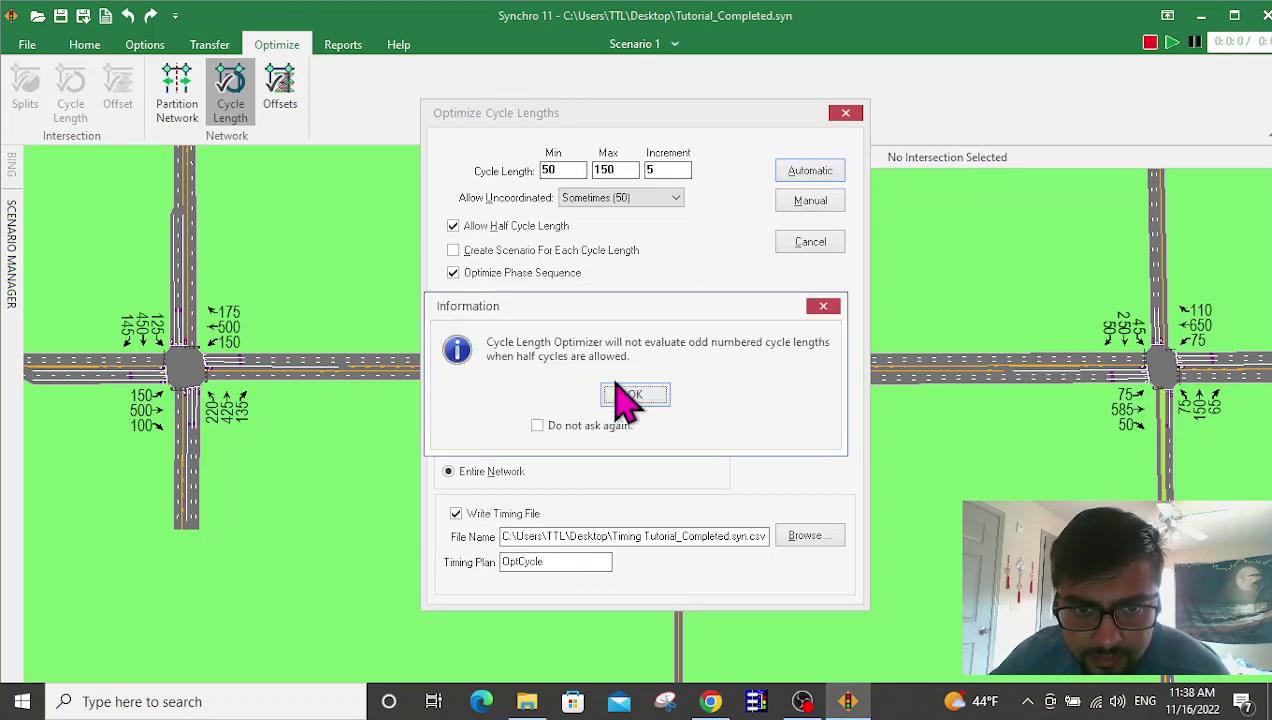
left_click(634, 396)
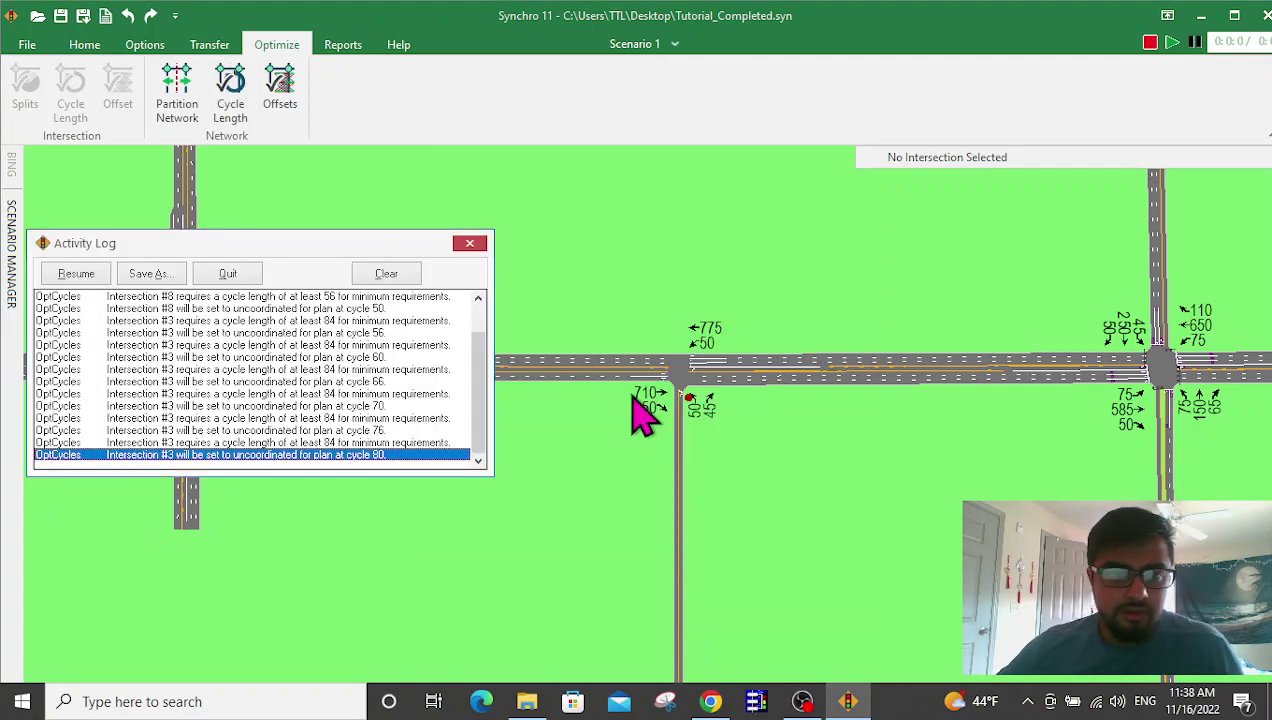
left_click(469, 243)
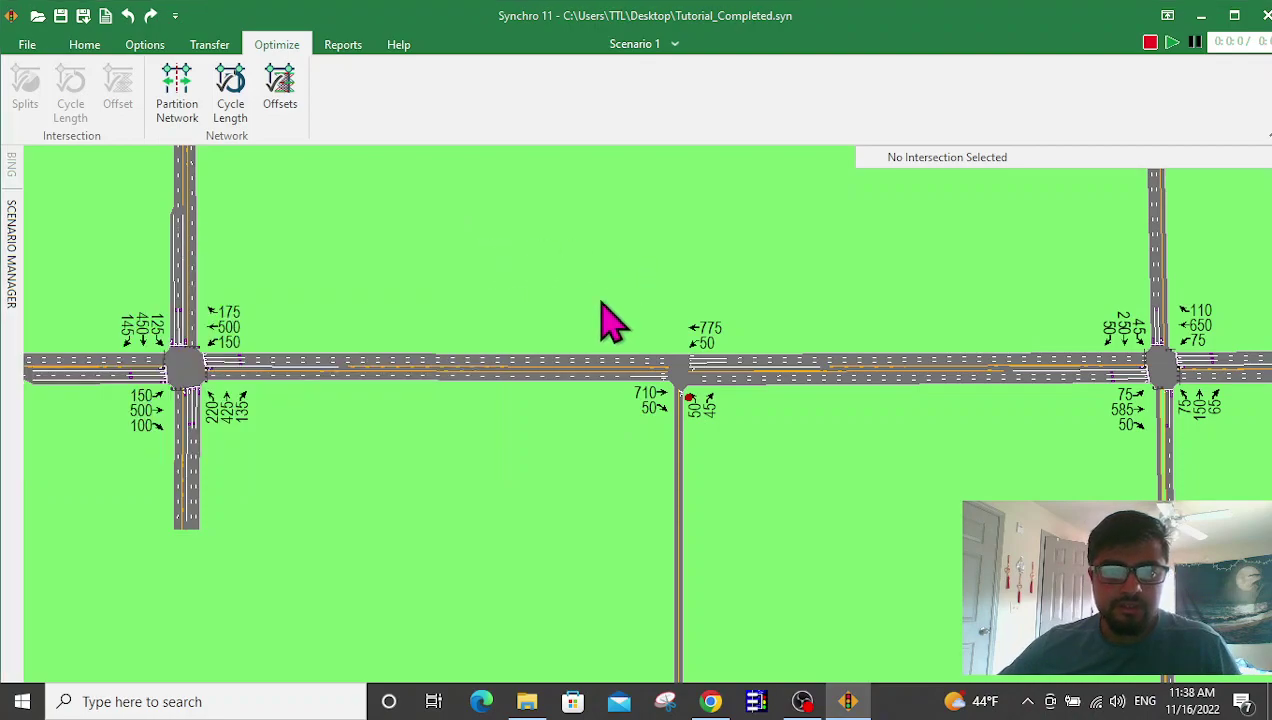
Review the cycle length and splits in the timing settings of the Slide Rd. South intersection and return to the map.
left_click_drag(335, 530, 440, 530)
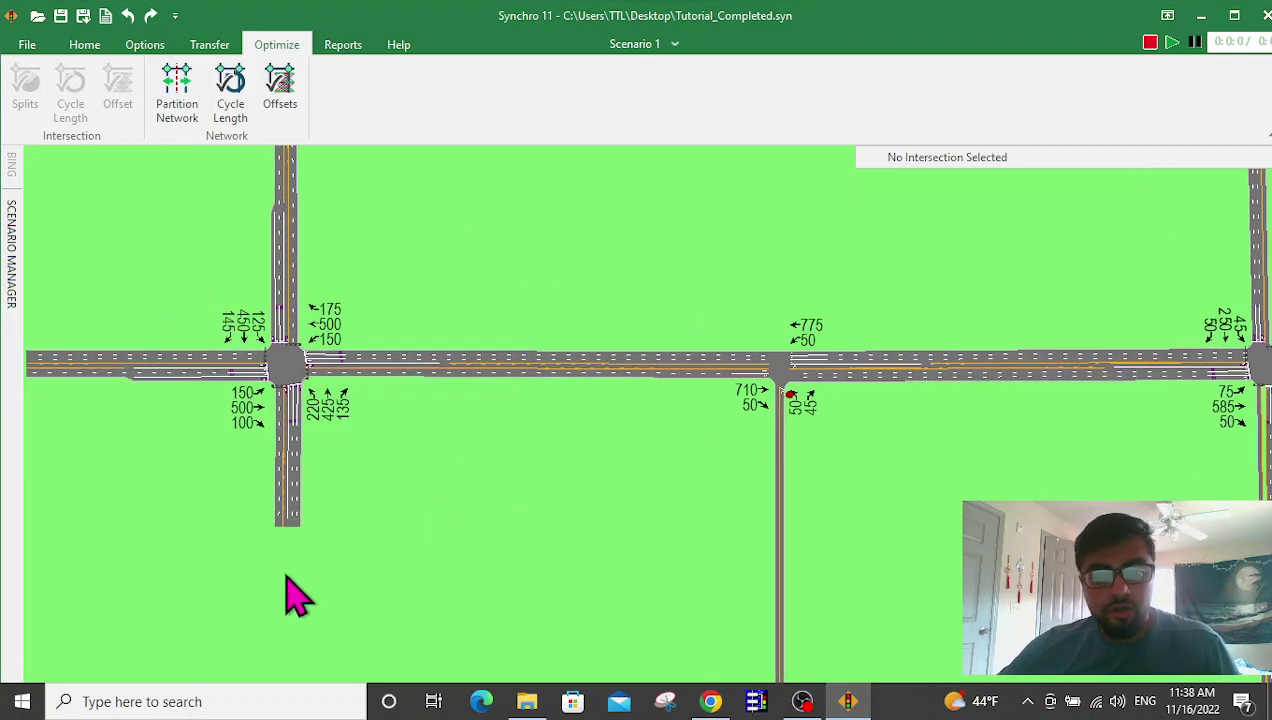
left_click(293, 378)
right_click(293, 378)
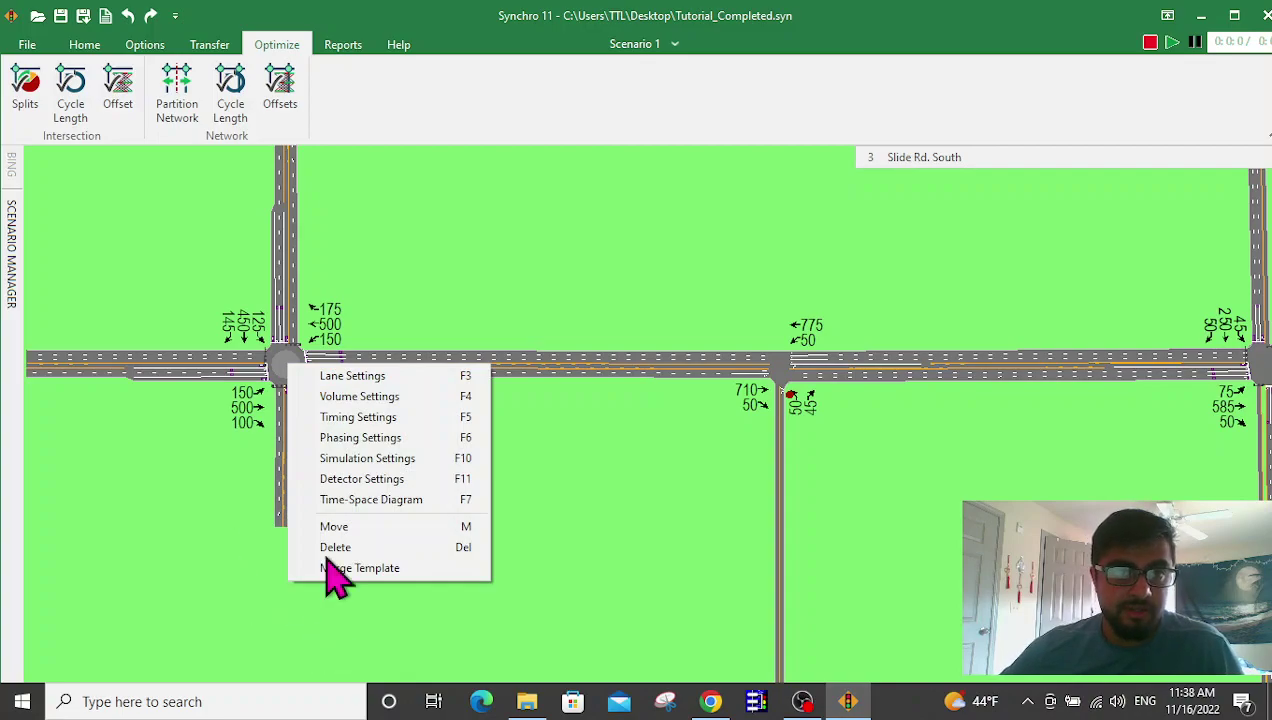
left_click(356, 417)
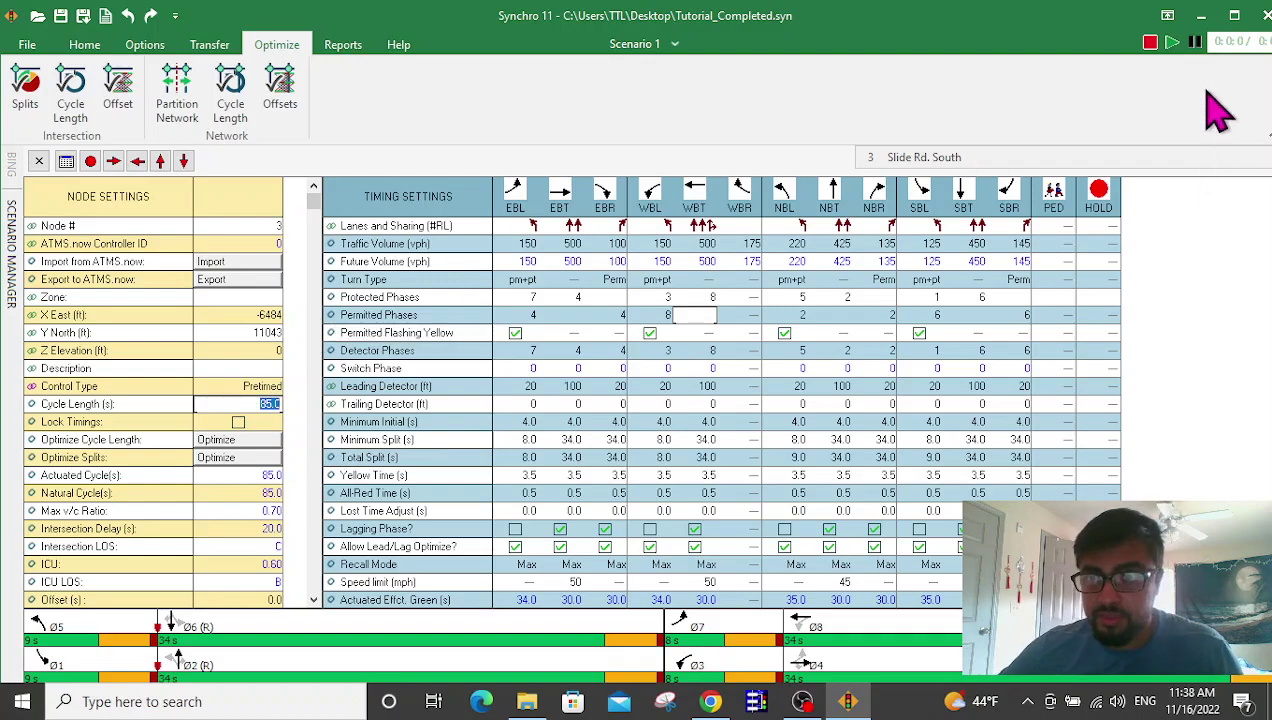
key("ctrl+a")
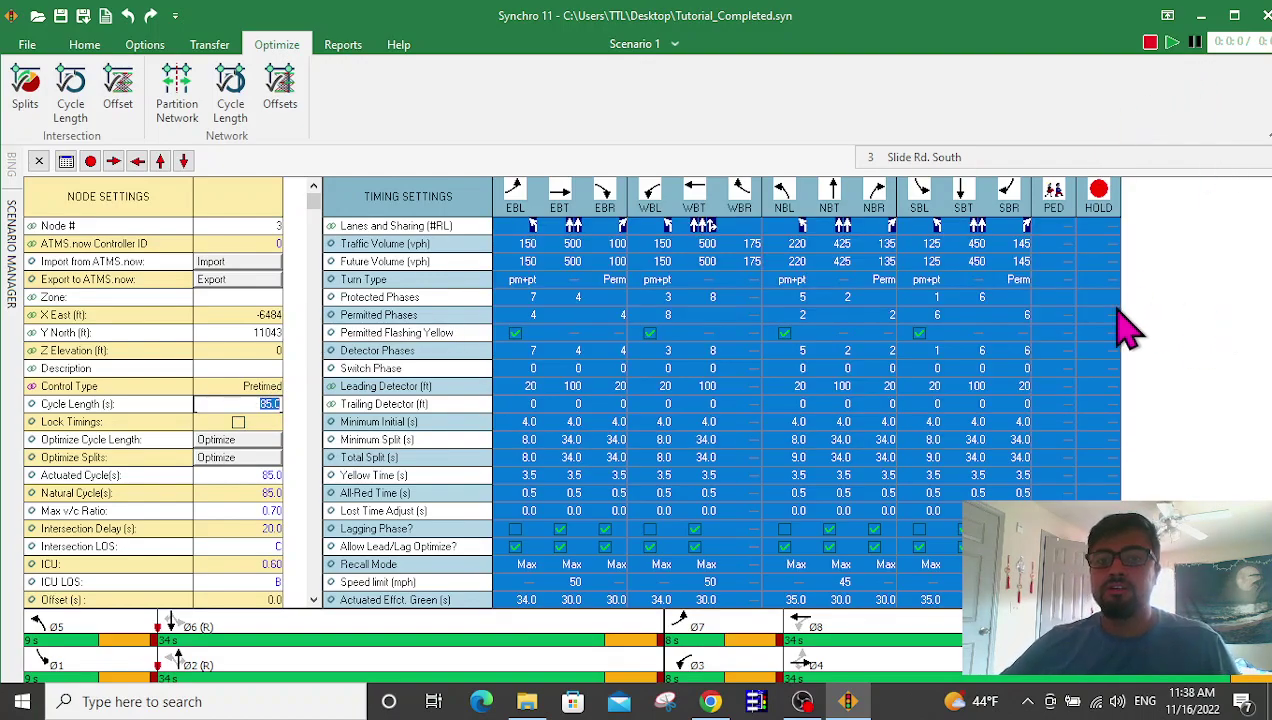
left_click(1080, 352)
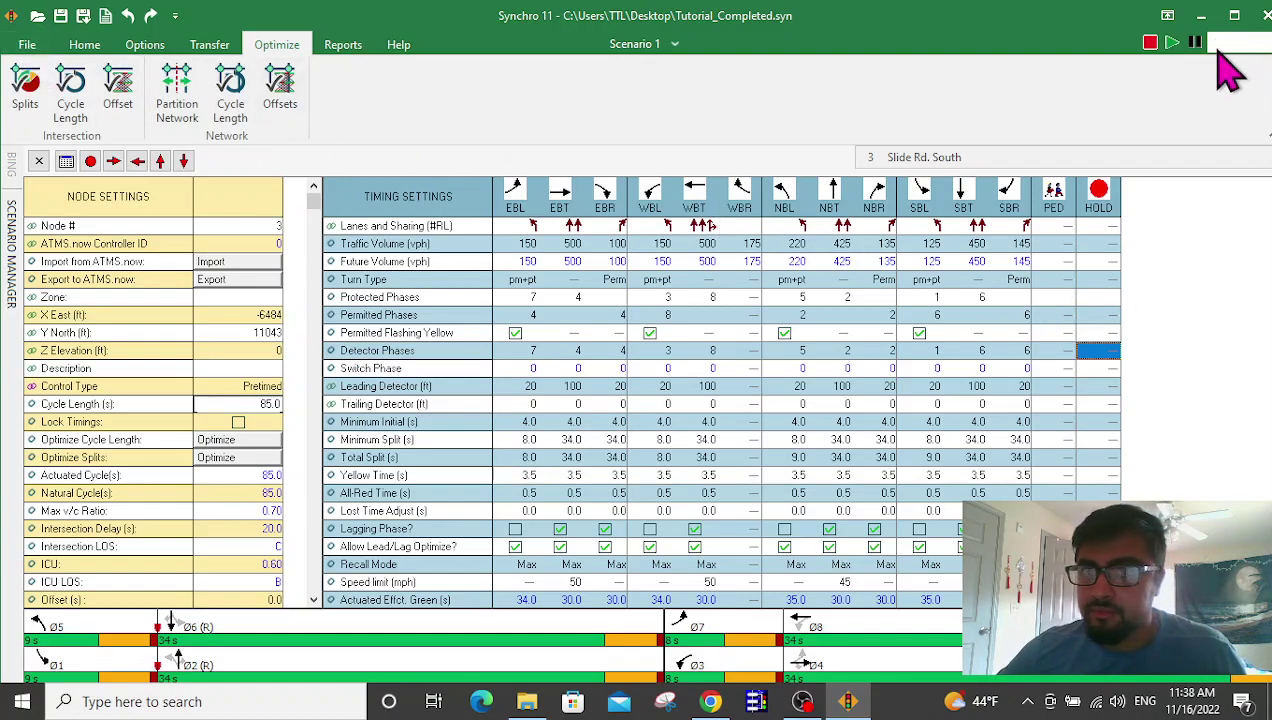
left_click(84, 44)
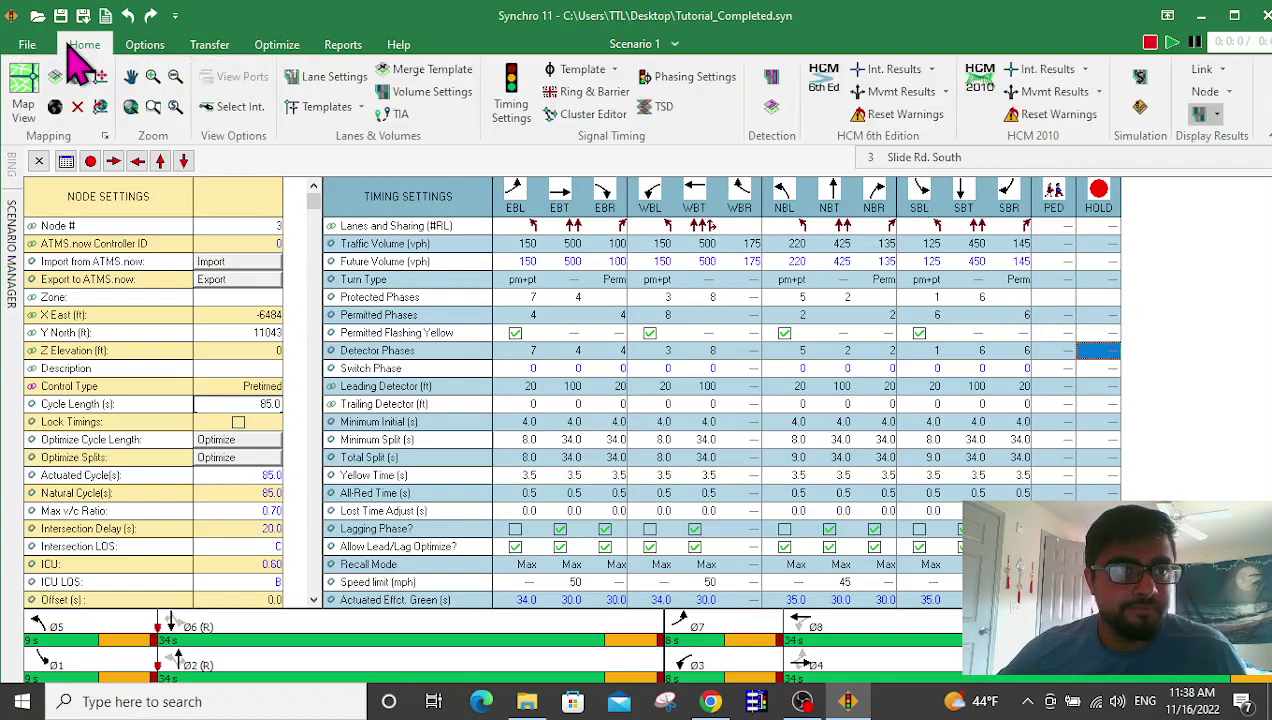
left_click(37, 162)
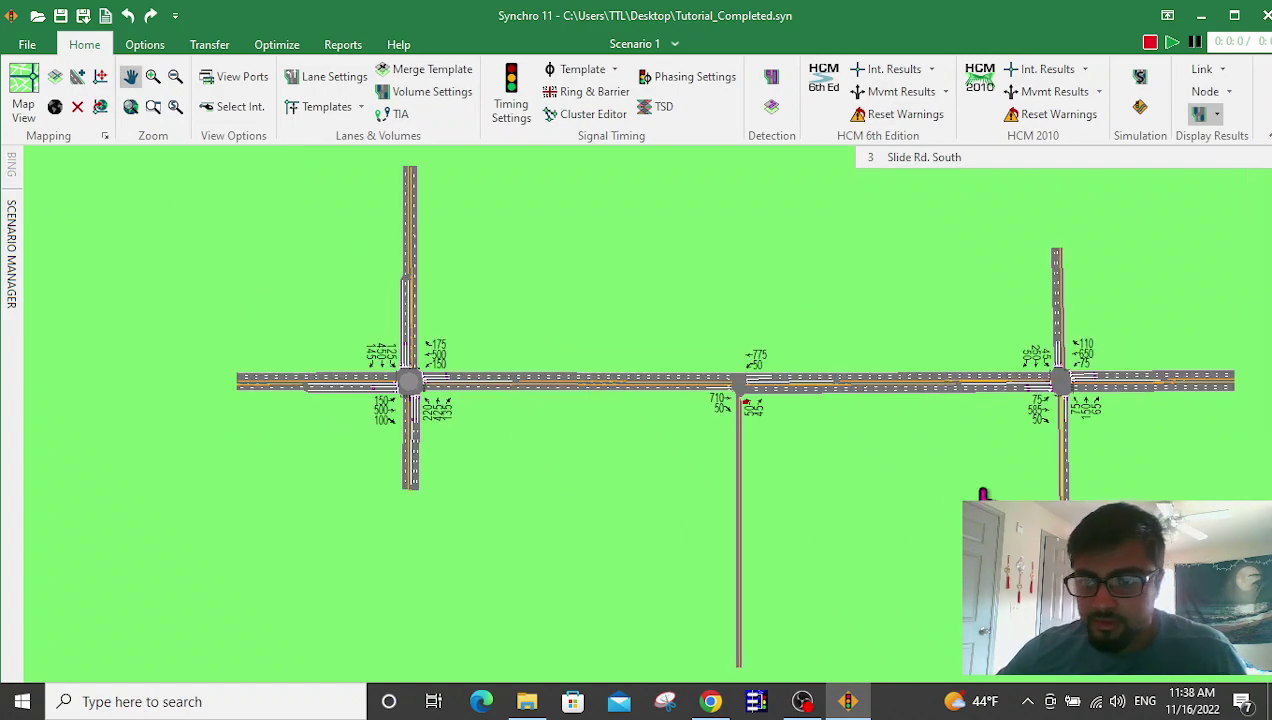
Launch the SimTraffic simulation of the whole network, saving the changes to the file.
middle_click_drag(985, 495, 885, 455)
left_click(1145, 450)
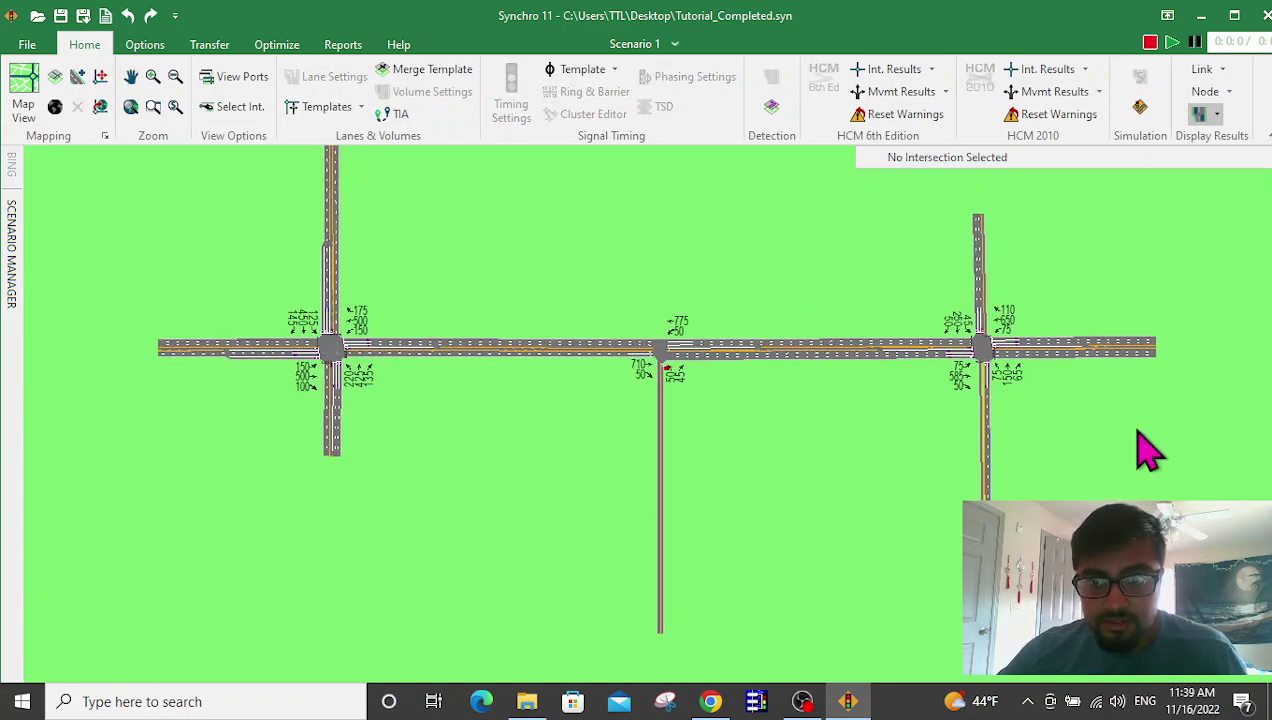
middle_click_drag(468, 420, 432, 458)
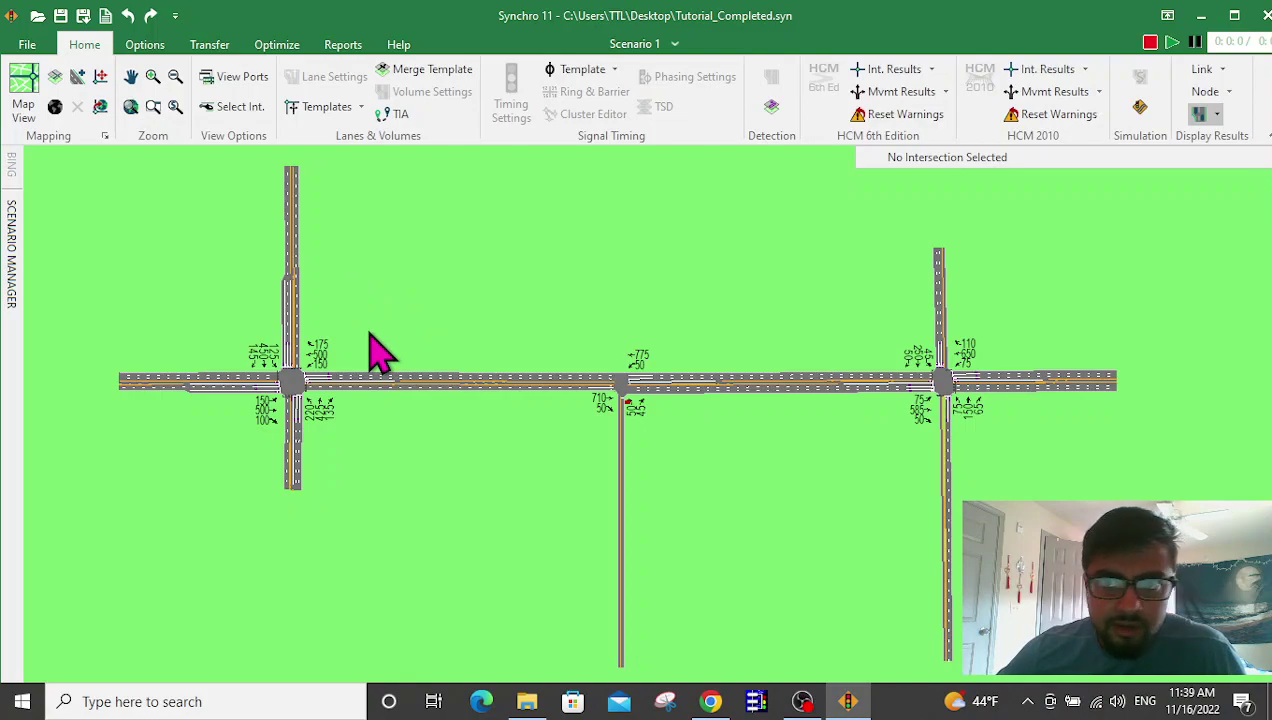
left_click(150, 47)
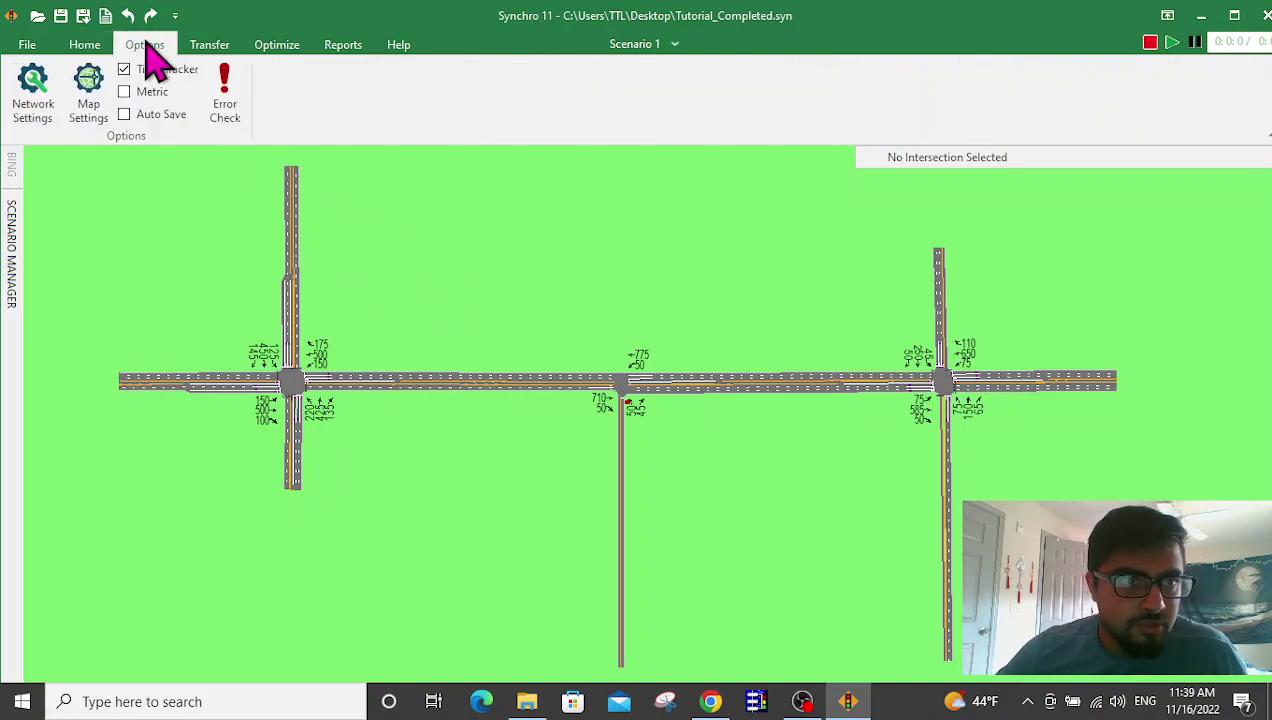
left_click(85, 46)
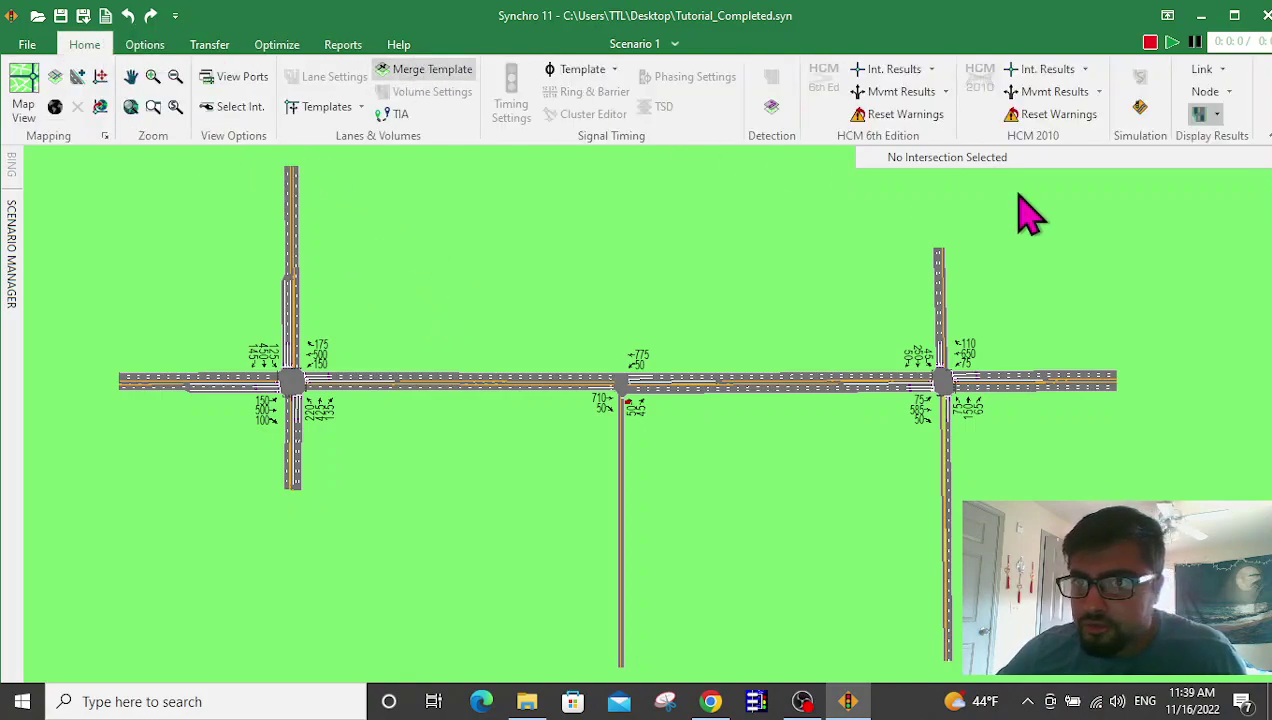
left_click(1141, 106)
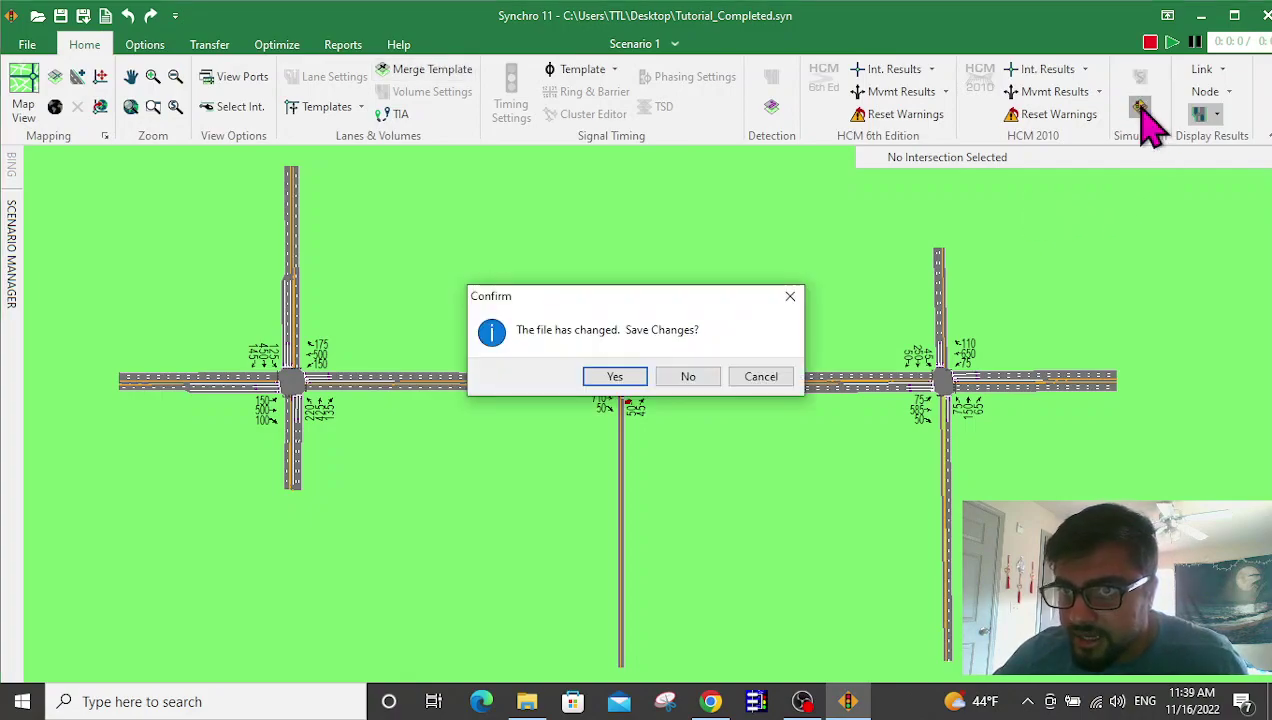
left_click(618, 380)
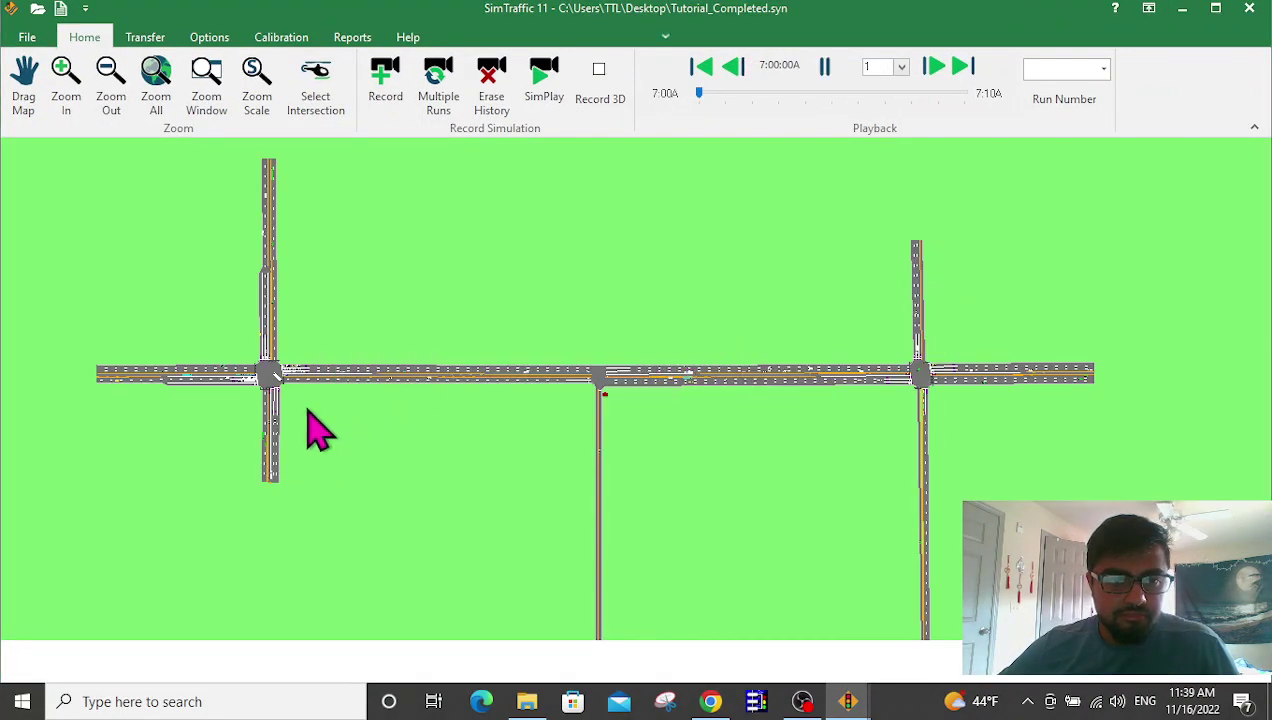
Examine the simulated traffic and signal operation at the western 4th St intersection up close.
left_click_drag(389, 525, 639, 517)
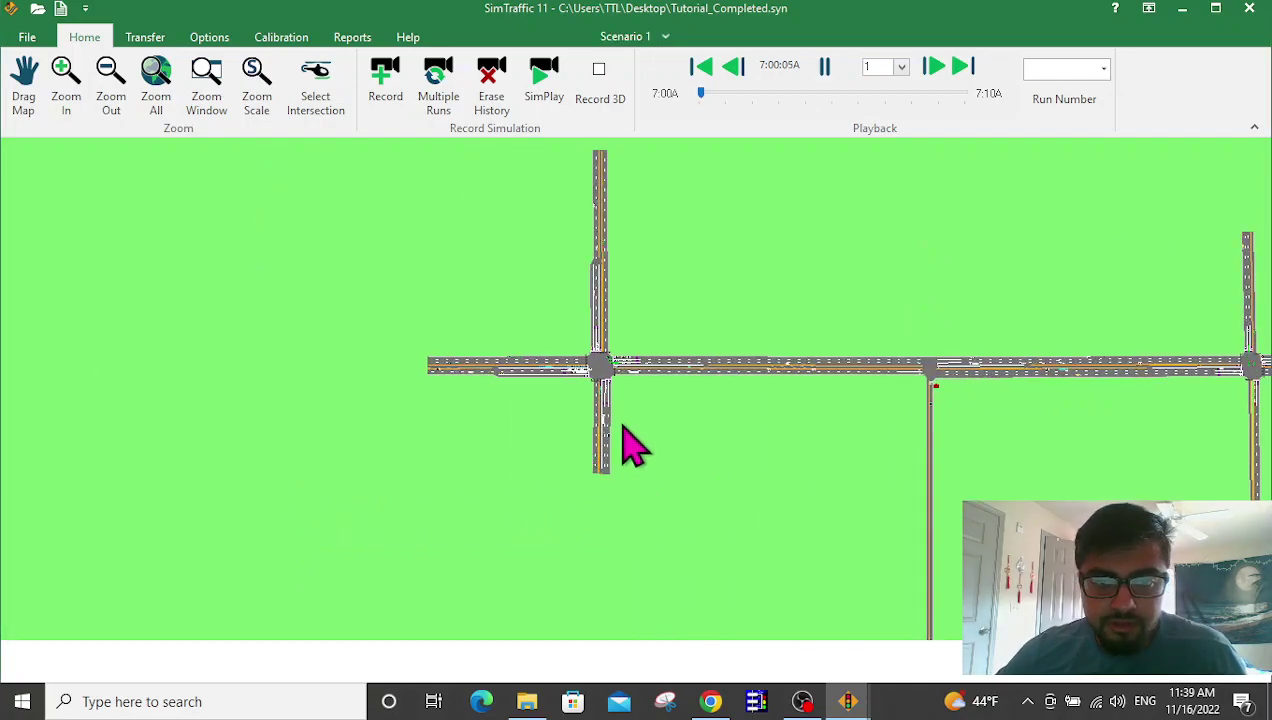
scroll(591, 365, "up", 3)
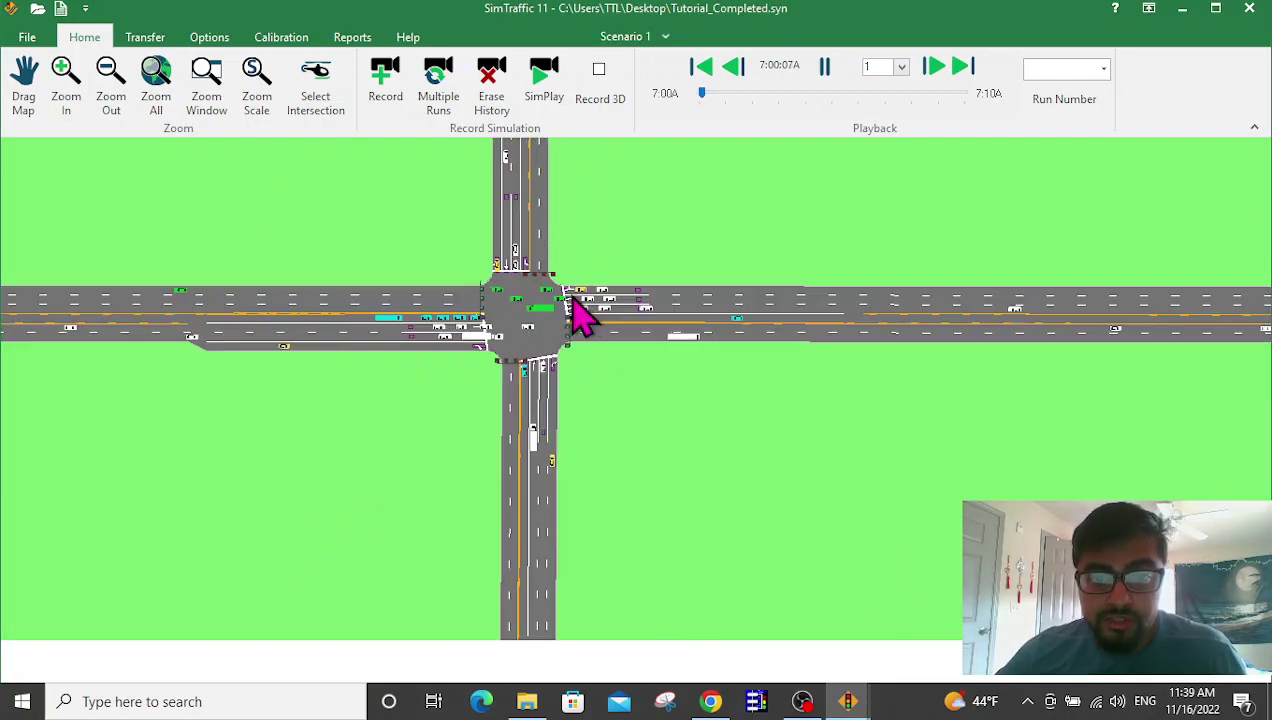
left_click_drag(596, 397, 625, 497)
scroll(582, 446, "up", 2)
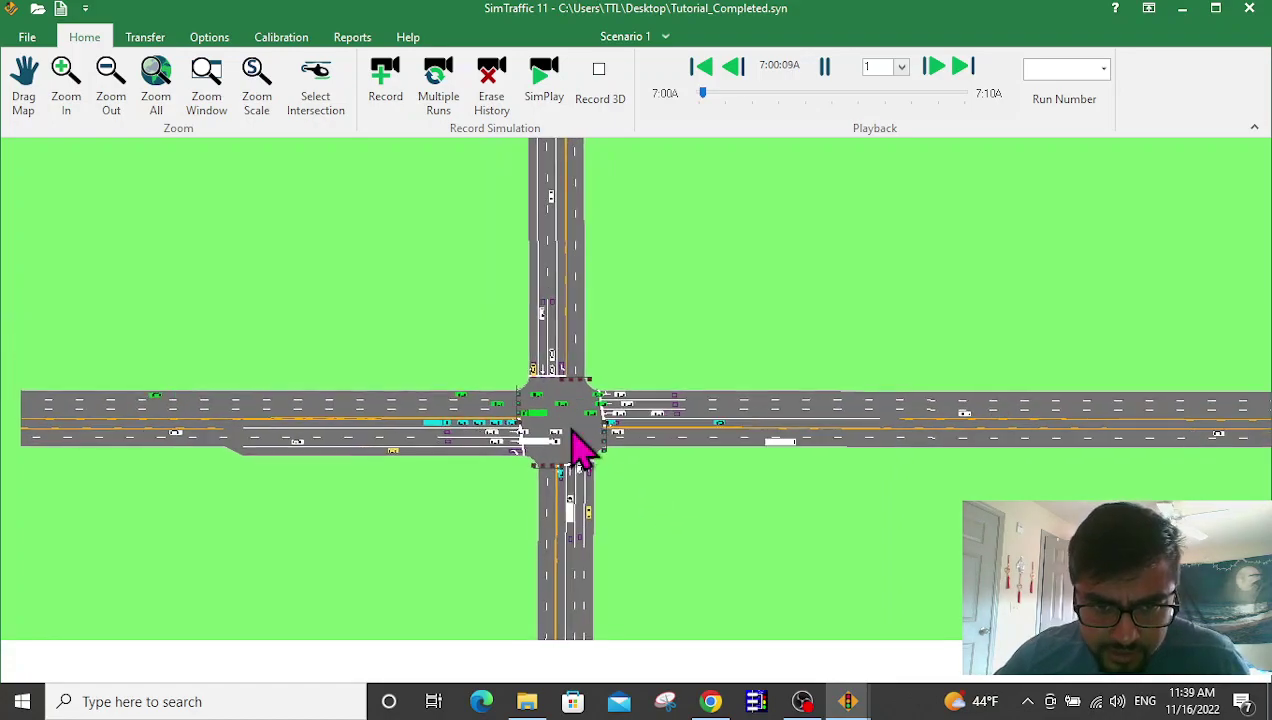
left_click_drag(647, 565, 668, 508)
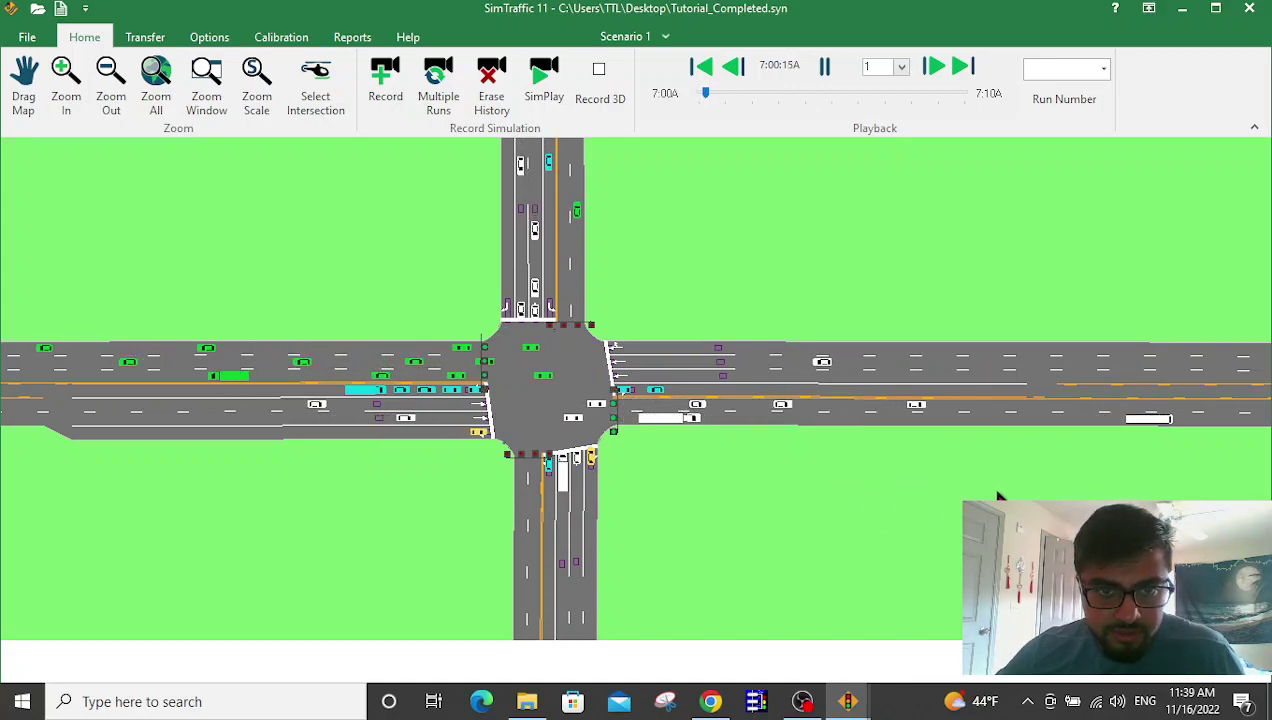
Follow the simulated traffic east along 4th St through the stop-controlled T-intersection to the eastern signalized intersection.
left_click_drag(1023, 525, 352, 515)
left_click_drag(943, 505, 495, 497)
left_click_drag(1104, 536, 818, 518)
left_click_drag(952, 522, 556, 517)
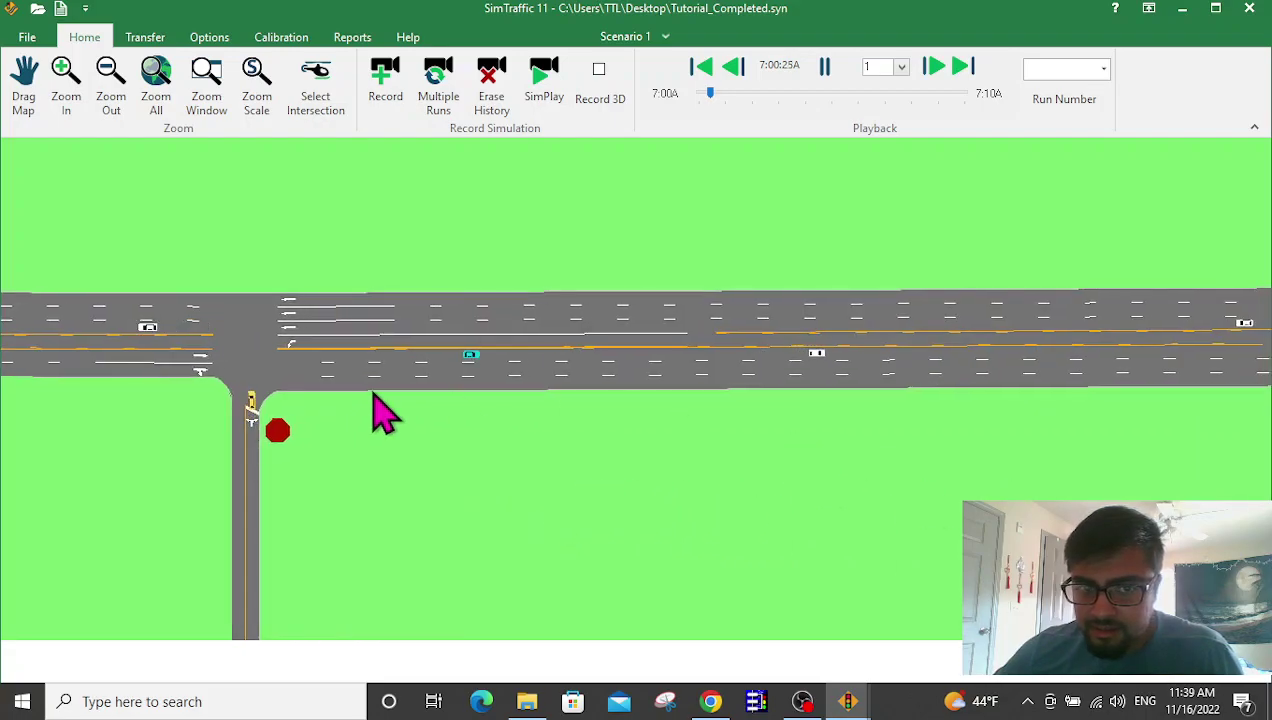
scroll(477, 423, "down", 2)
left_click_drag(937, 460, 623, 465)
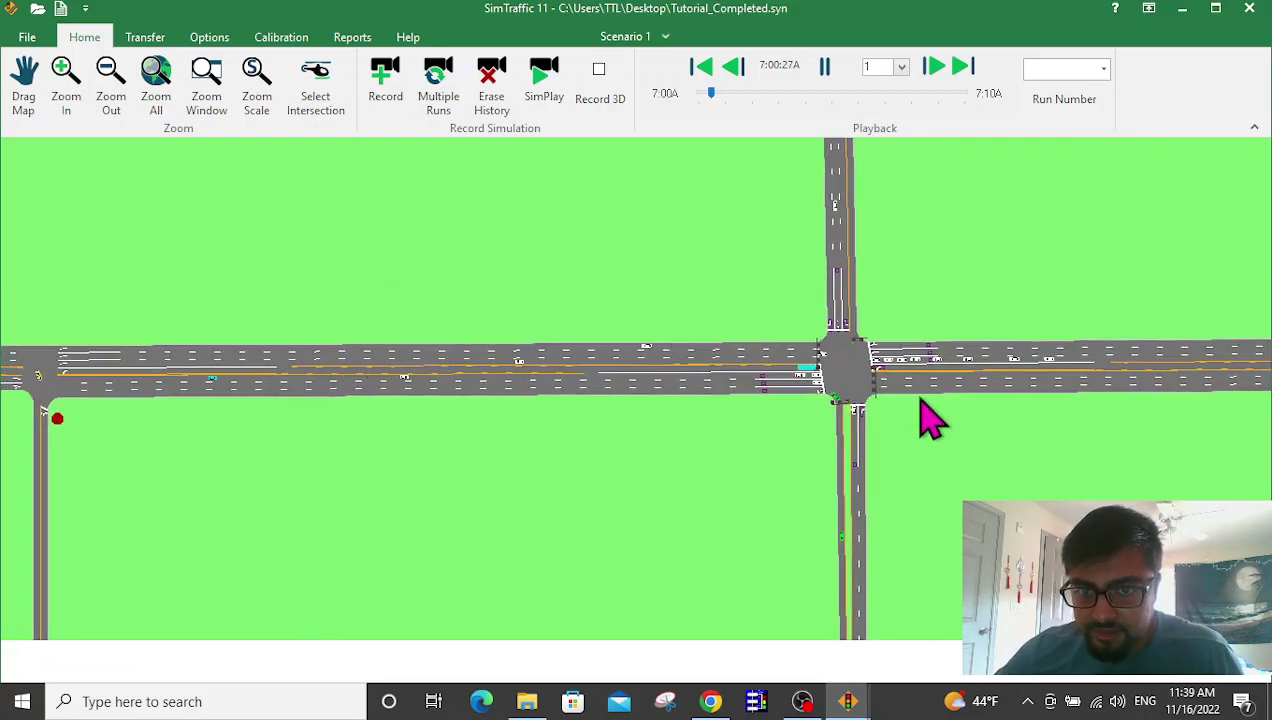
scroll(900, 398, "up", 1)
scroll(1037, 348, "down", 3)
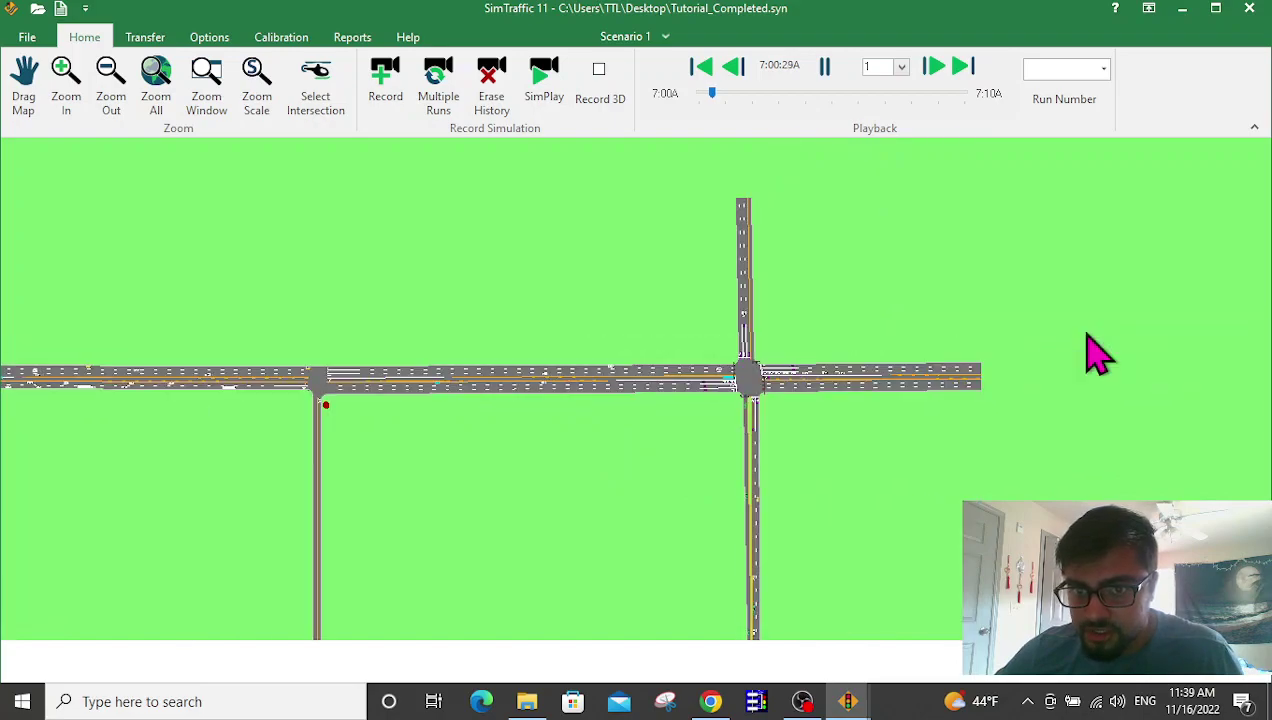
Recheck the simulated traffic between the western intersection and the T-intersection, and end the simulation to return to the Synchro map.
left_click_drag(420, 465, 997, 407)
scroll(395, 320, "up", 1)
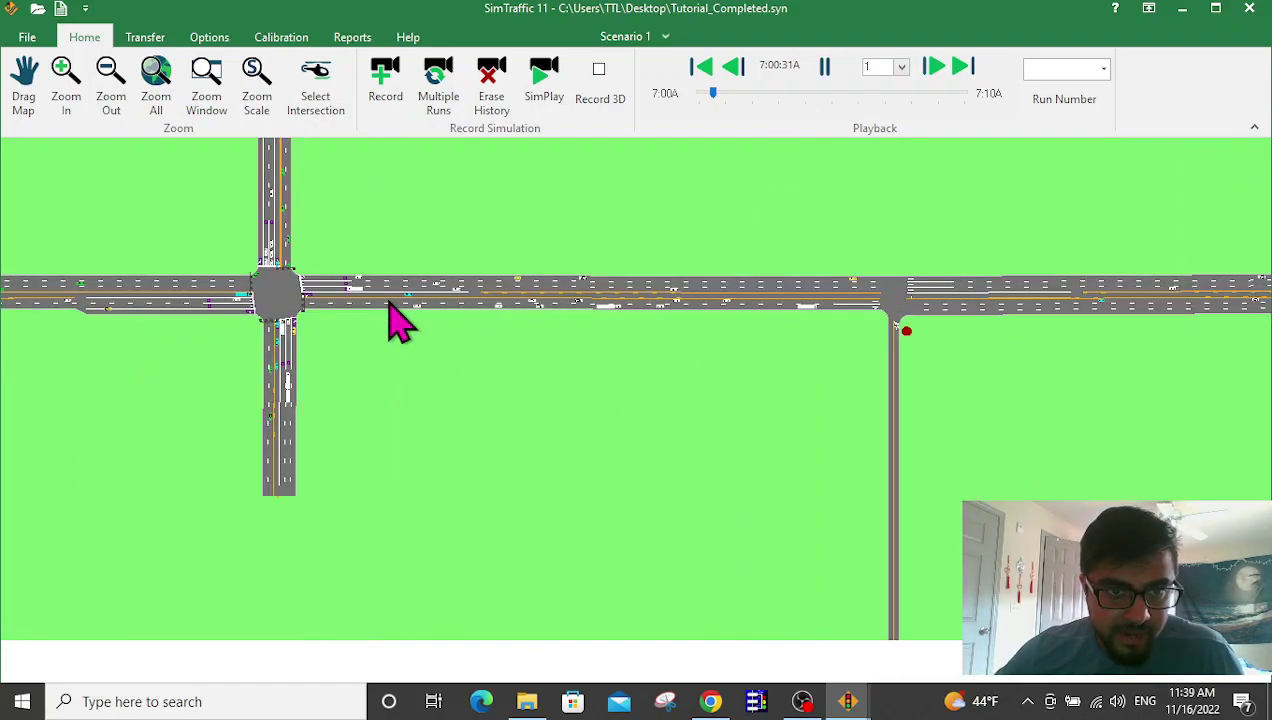
left_click_drag(398, 412, 474, 460)
scroll(420, 420, "up", 1)
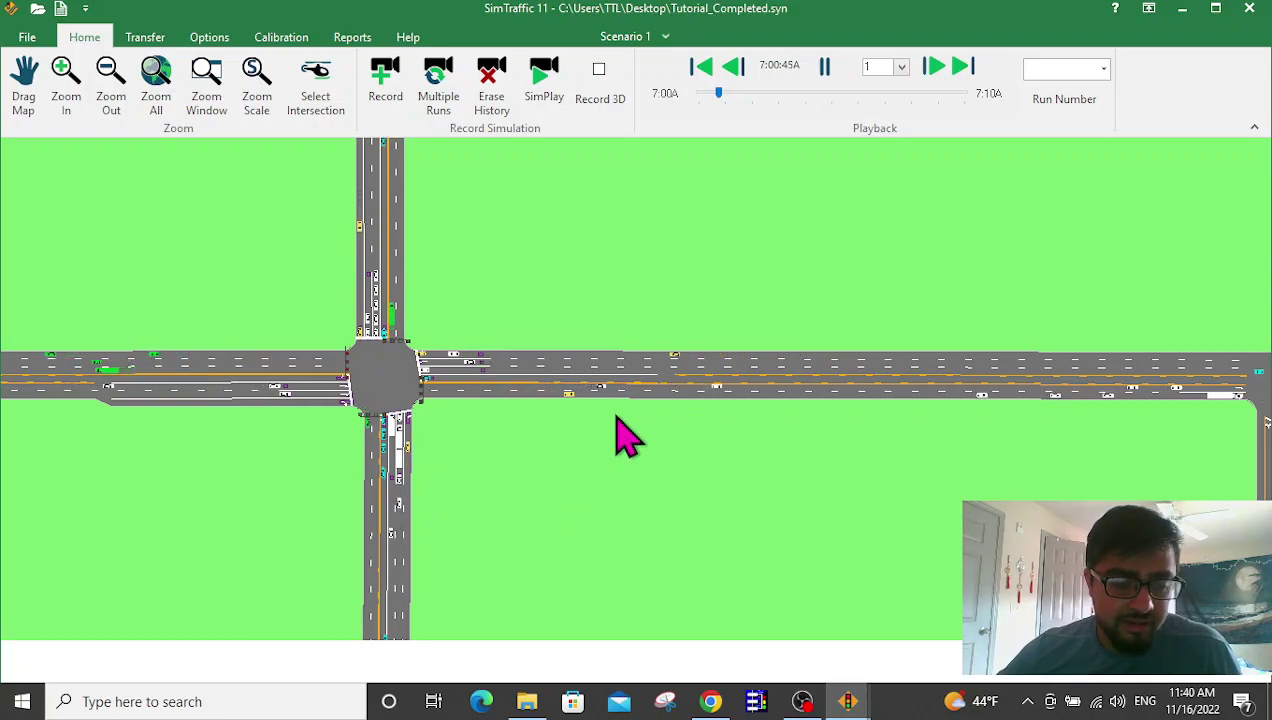
scroll(619, 434, "down", 1)
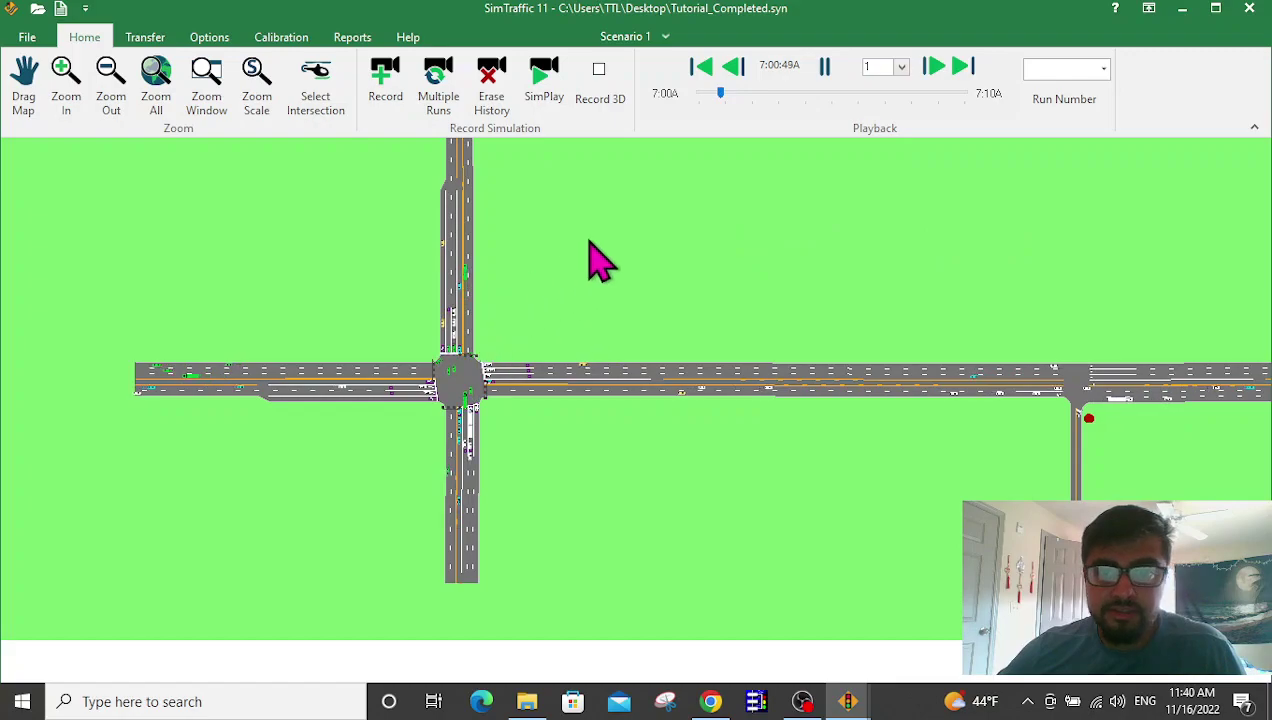
left_click(824, 66)
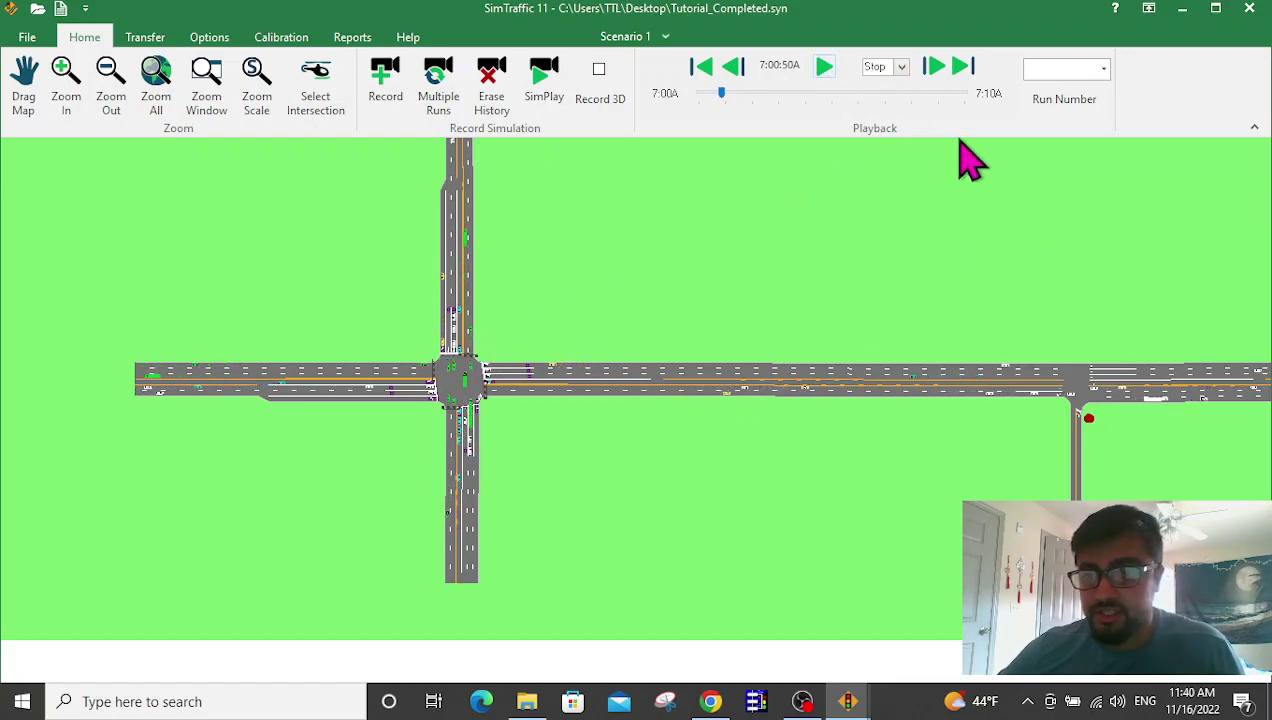
left_click(1250, 8)
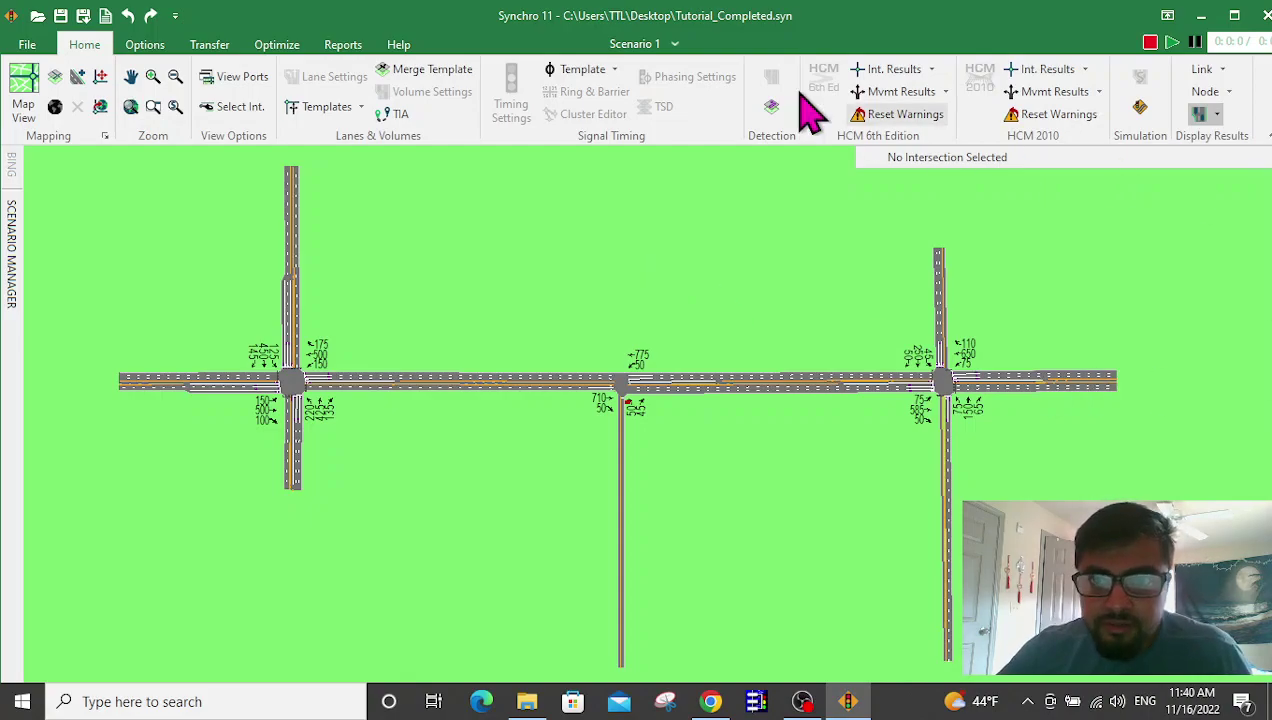
Start an intersection report and choose the HCM 2010 Signalized Detail report.
left_click(347, 50)
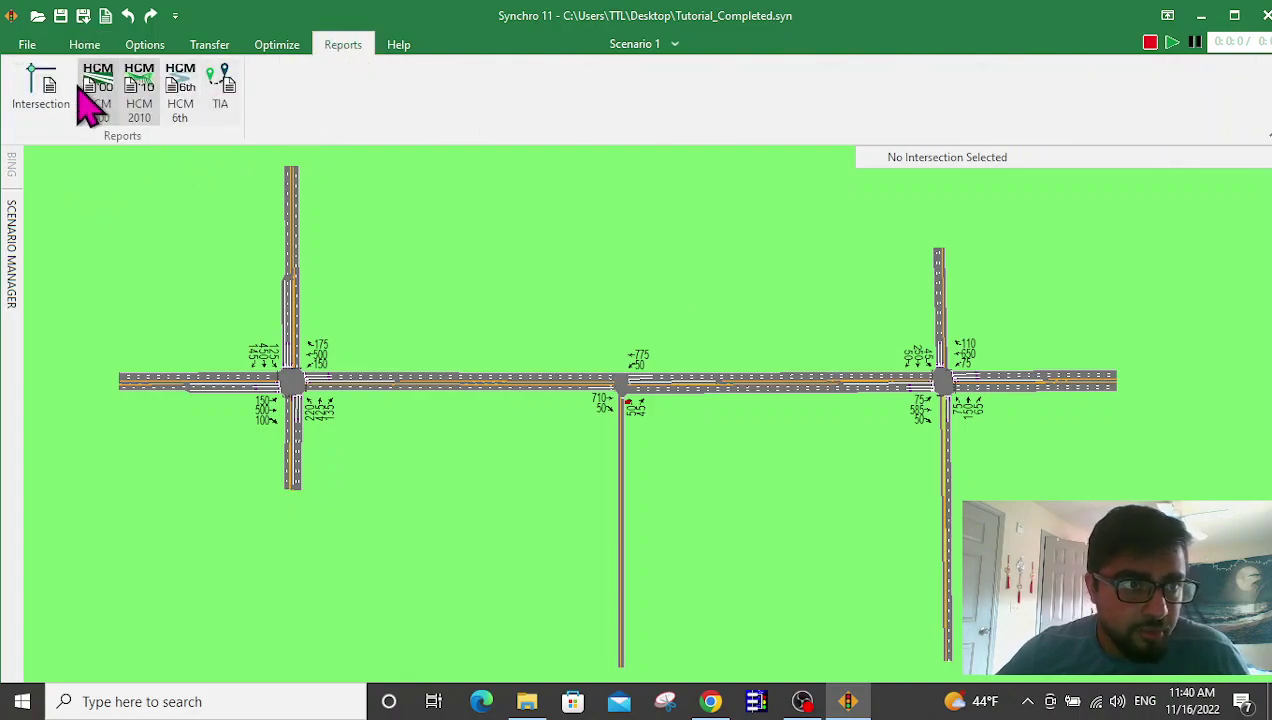
left_click(28, 110)
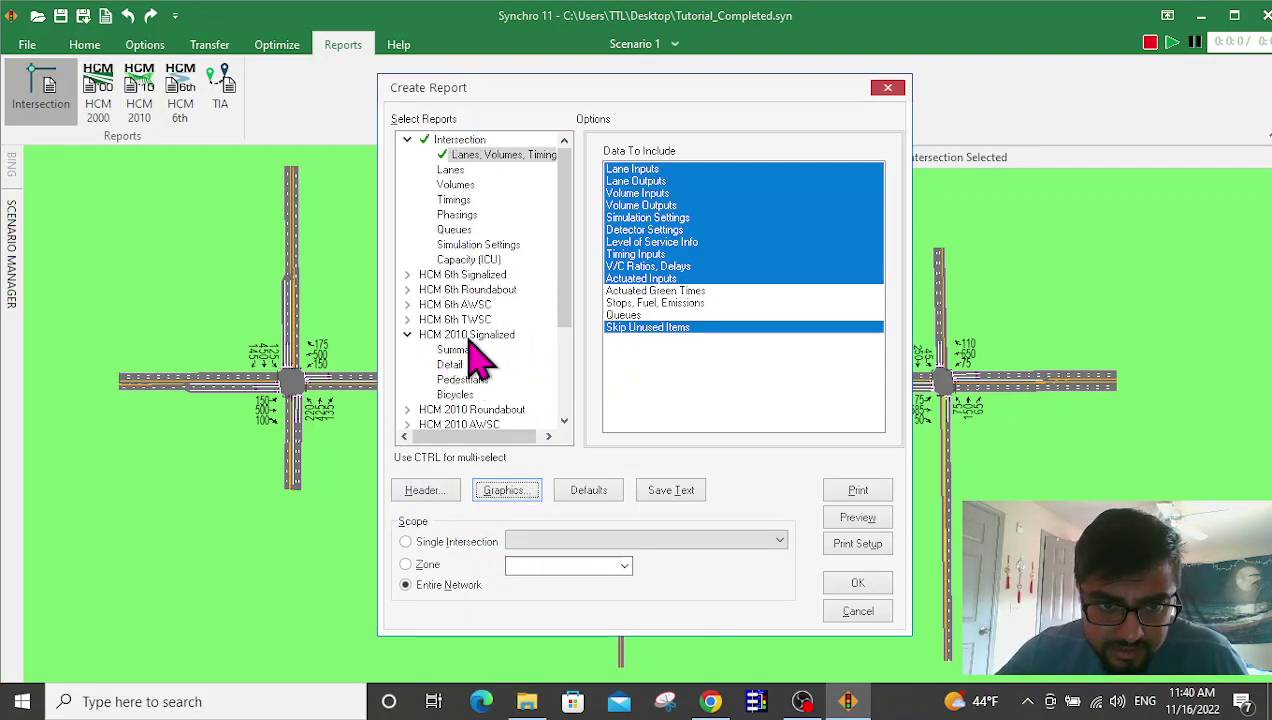
left_click_drag(563, 322, 555, 372)
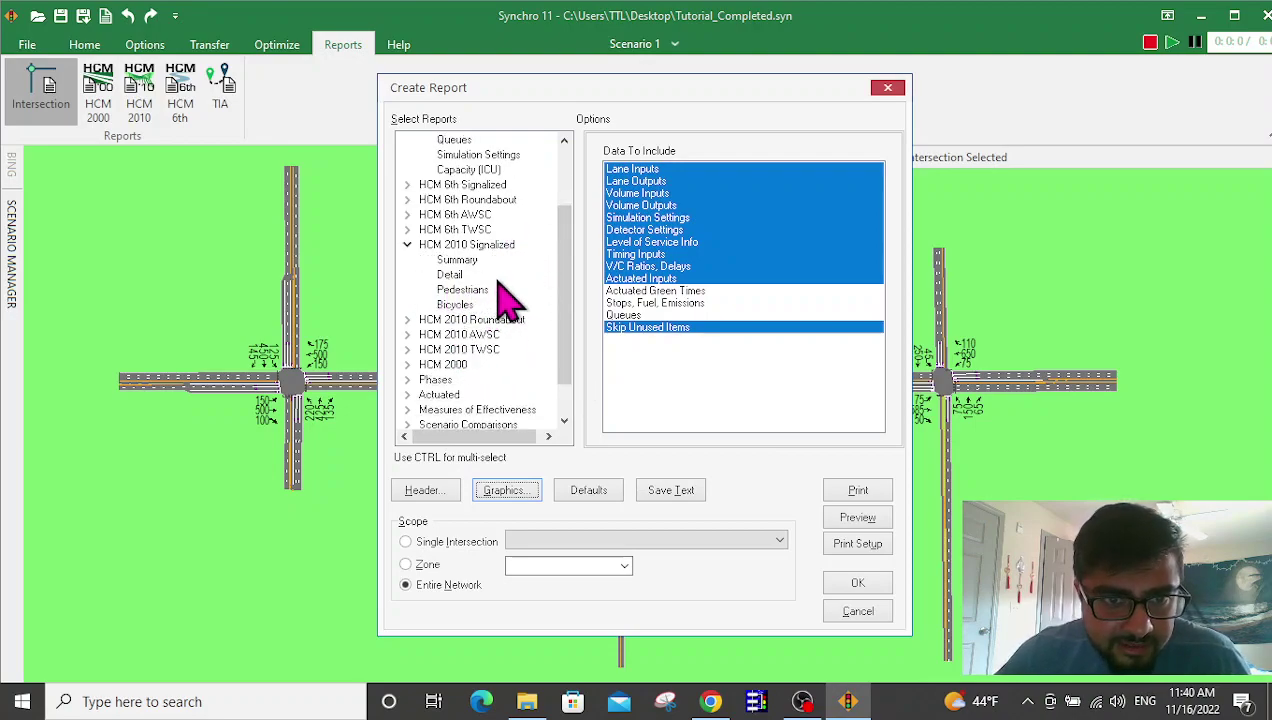
left_click(451, 277)
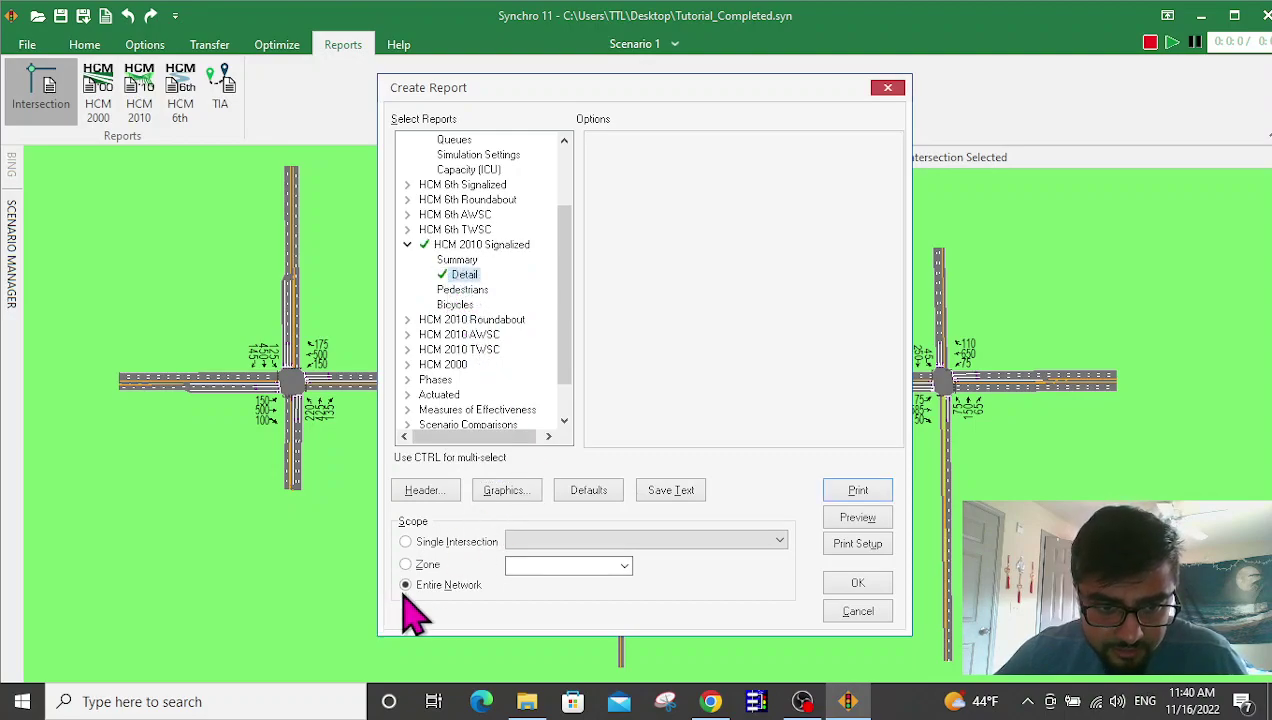
Limit the report scope to the single intersection 3: Slide Rd. South and preview it in a maximized window.
left_click(406, 542)
left_click(779, 541)
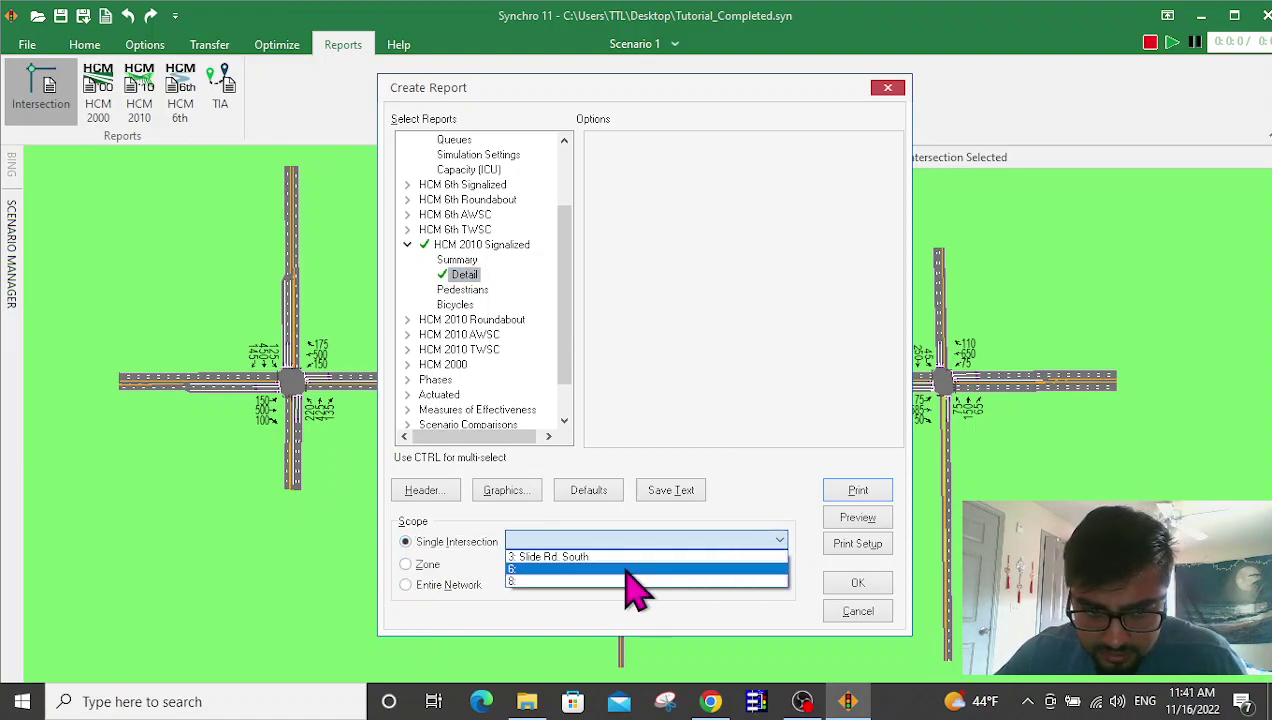
left_click(549, 558)
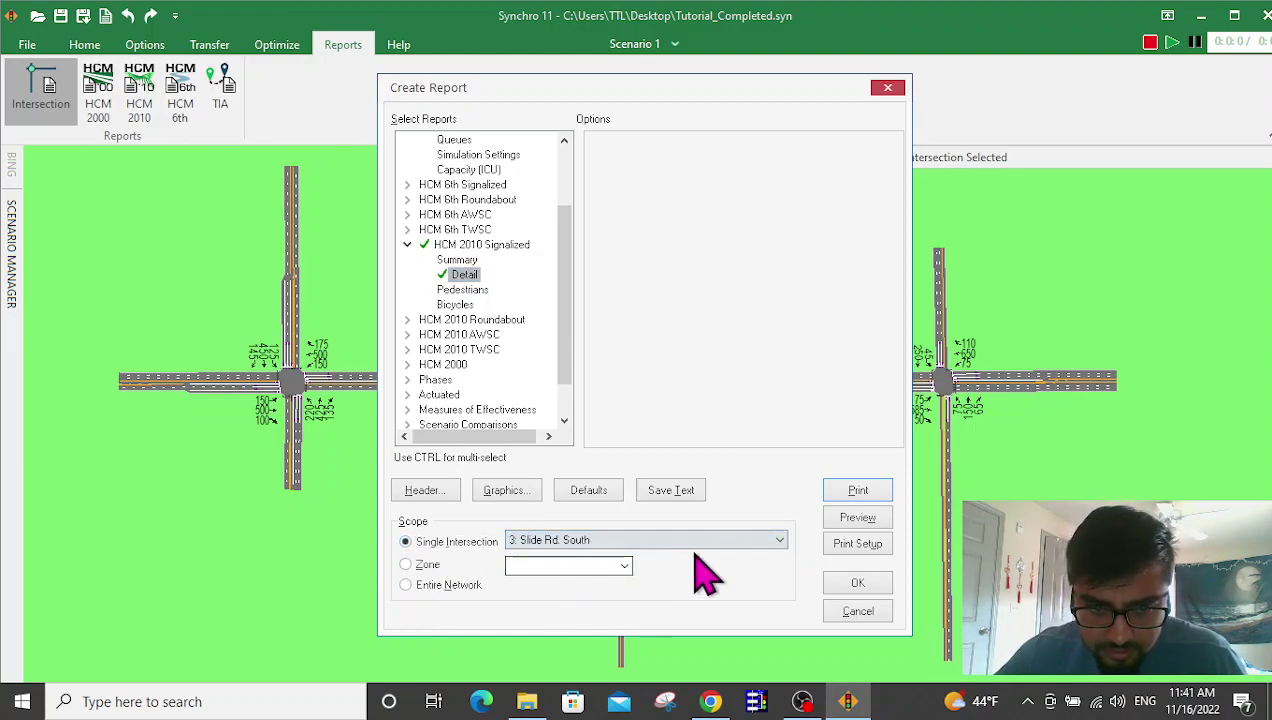
left_click(858, 517)
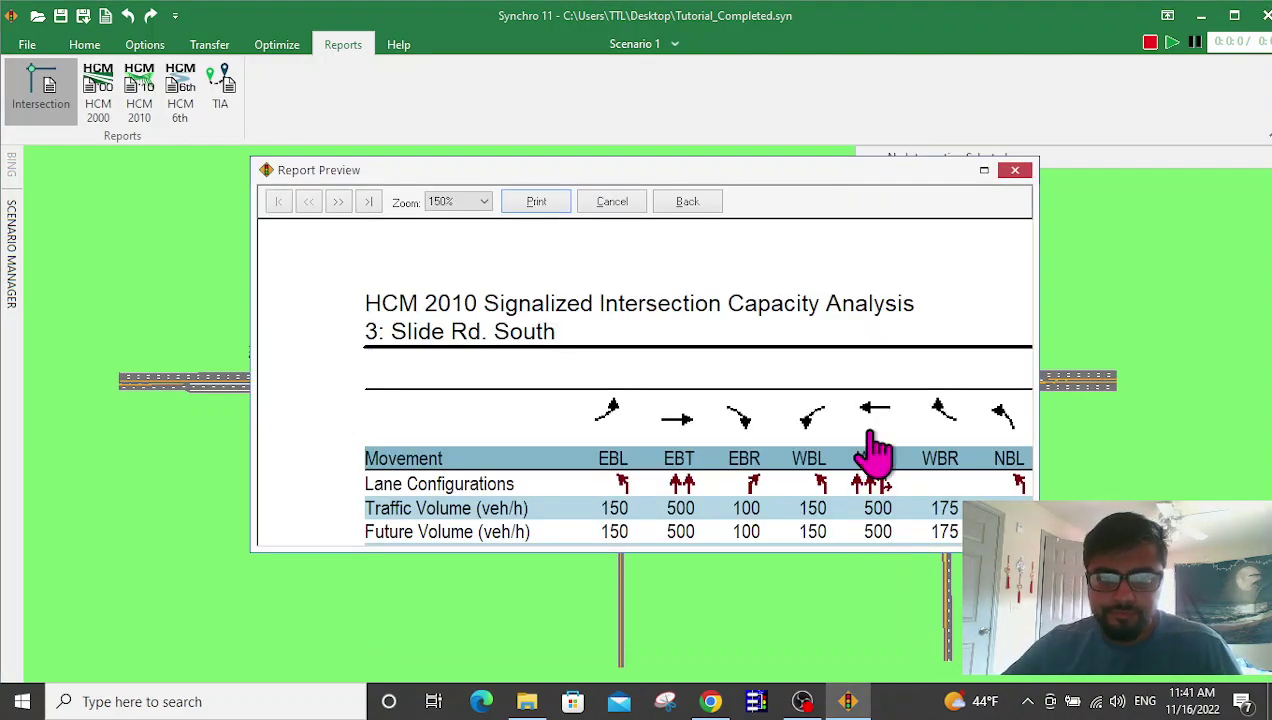
left_click(985, 170)
Examine the report's delay, level of service, phase timing, lane group data and intersection summary, and close the preview.
scroll(562, 275, "down", 10)
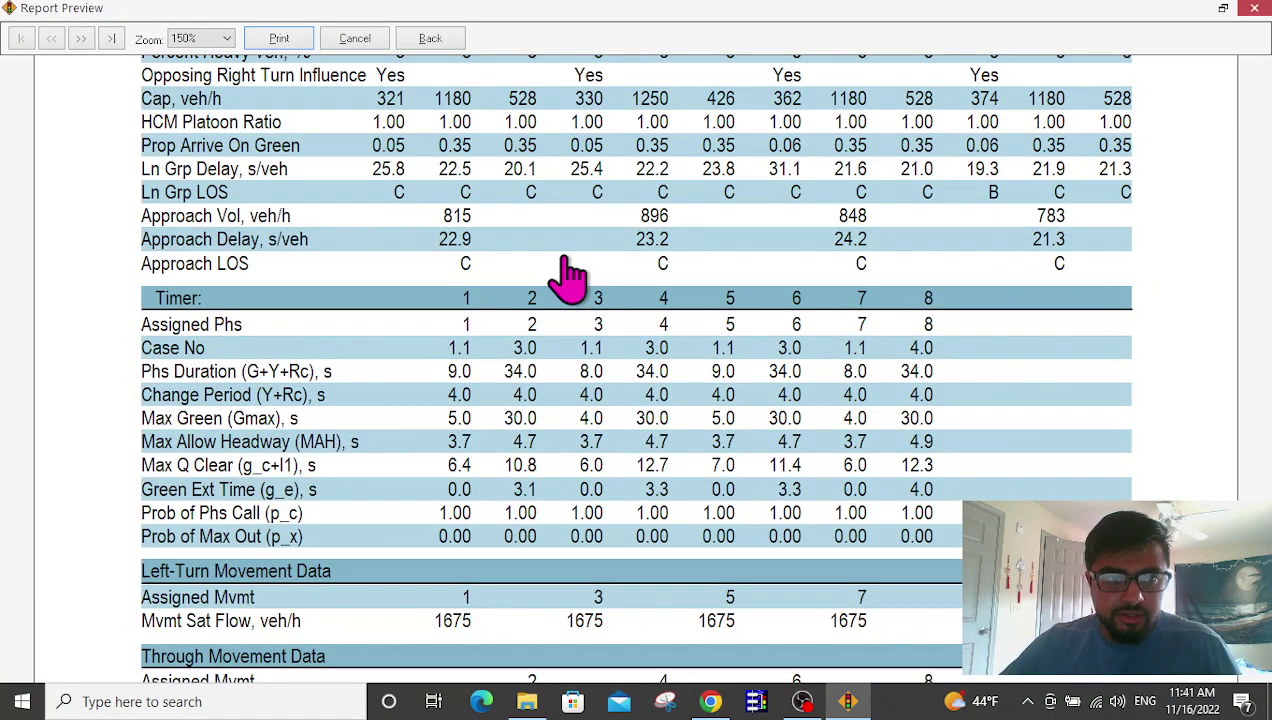
scroll(567, 275, "down", 5)
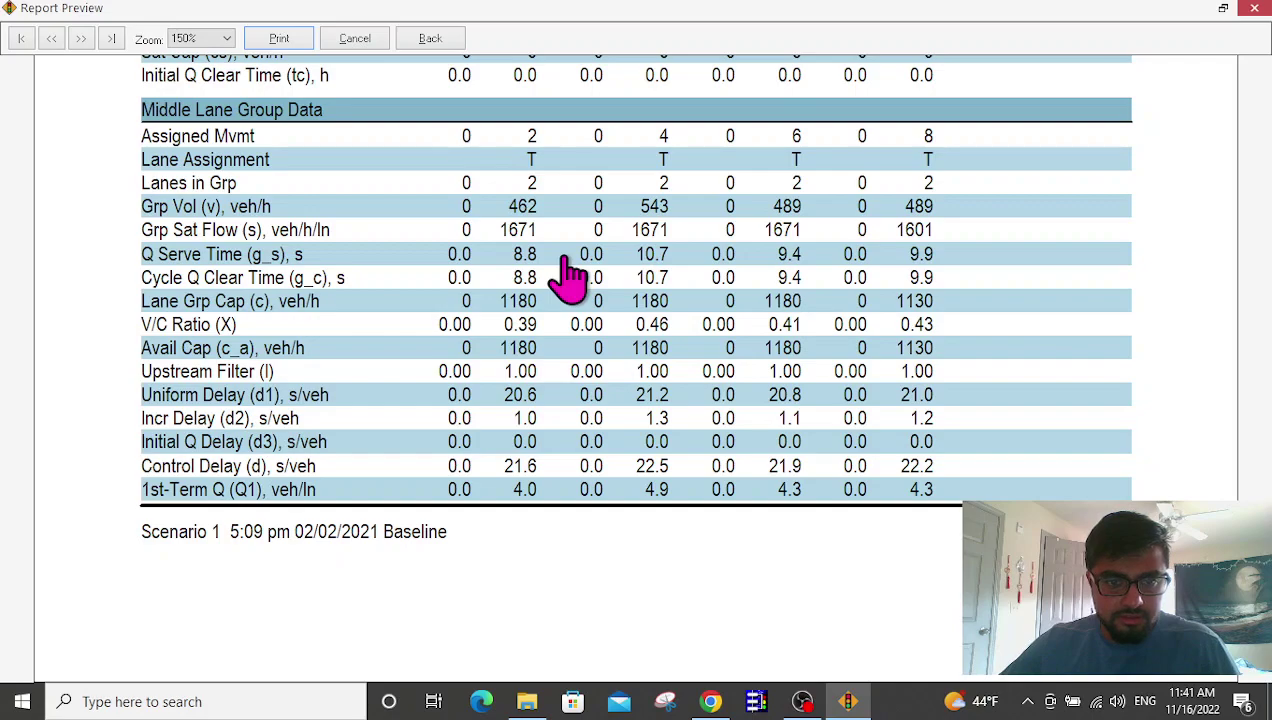
scroll(567, 275, "down", 5)
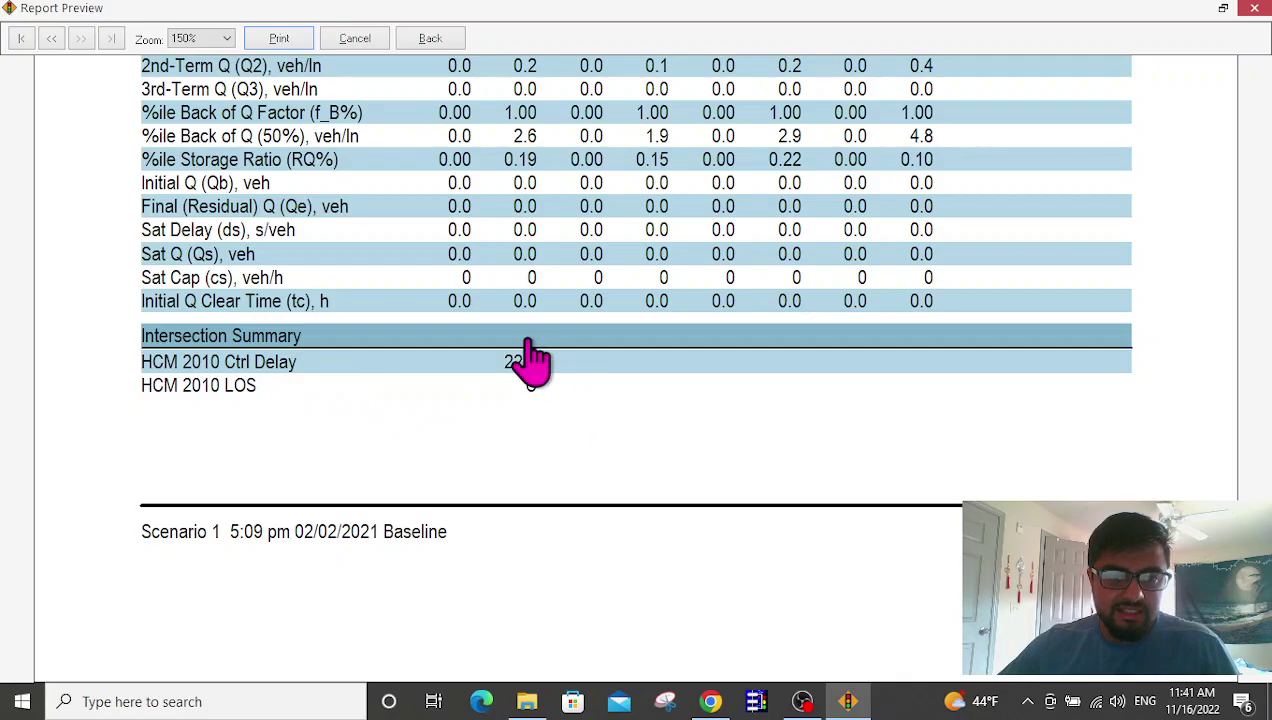
scroll(604, 416, "down", 3)
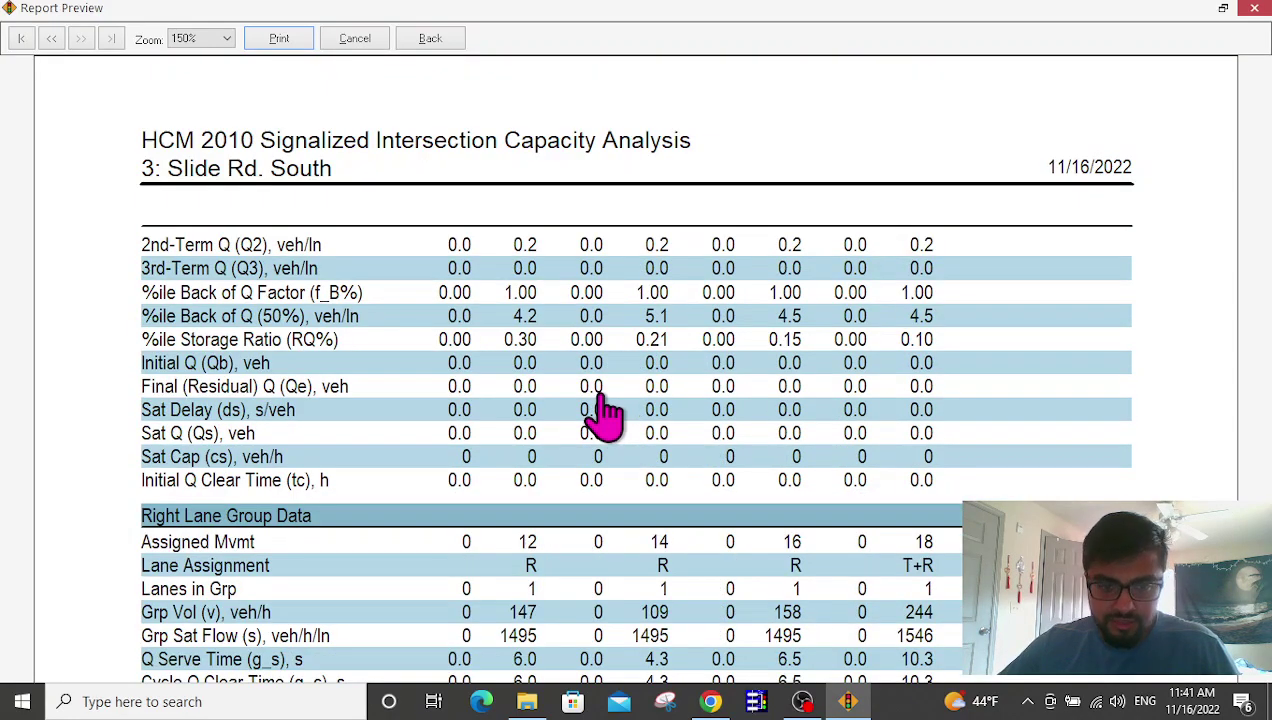
scroll(604, 416, "down", 8)
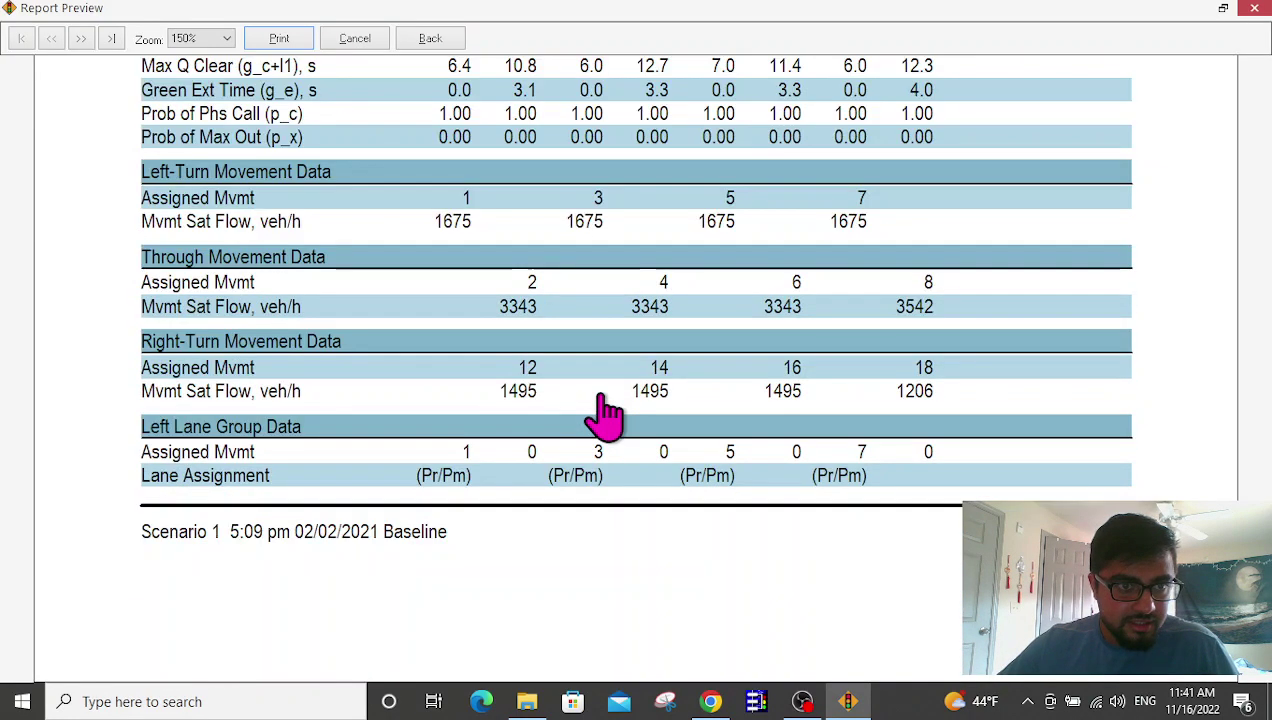
scroll(604, 416, "down", 3)
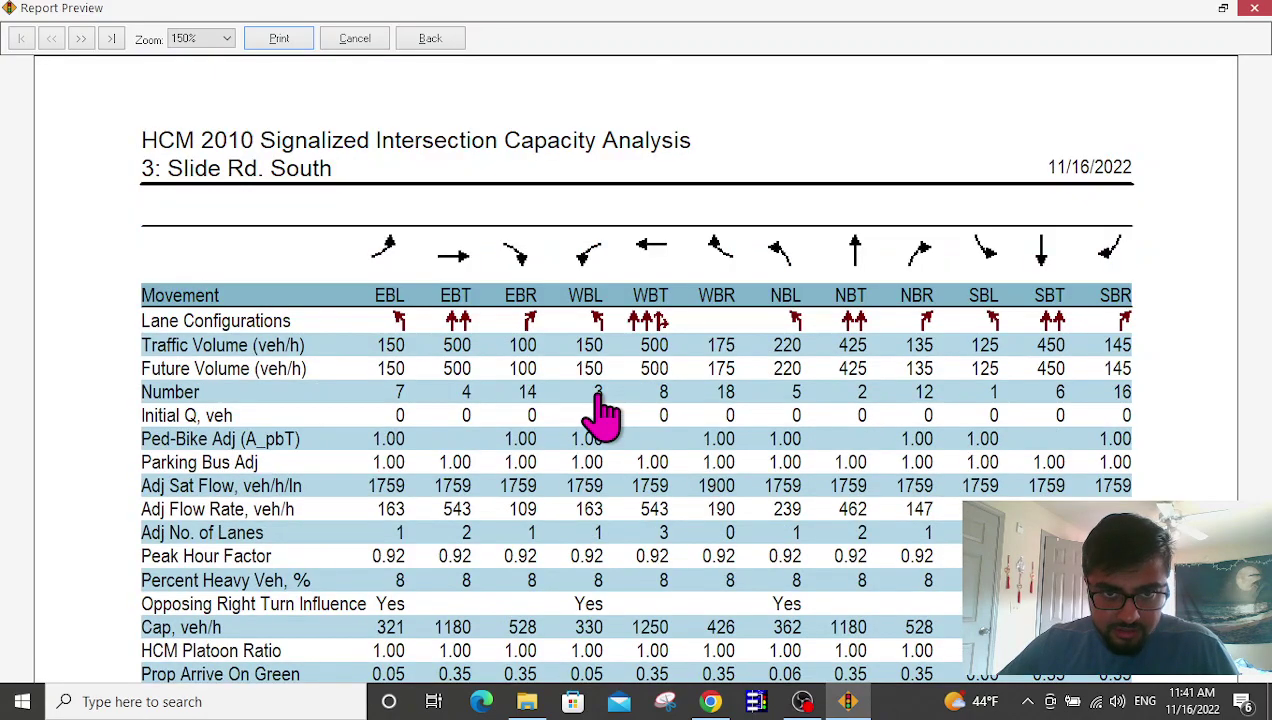
scroll(604, 416, "down", 3)
scroll(604, 416, "up", 3)
scroll(604, 416, "down", 3)
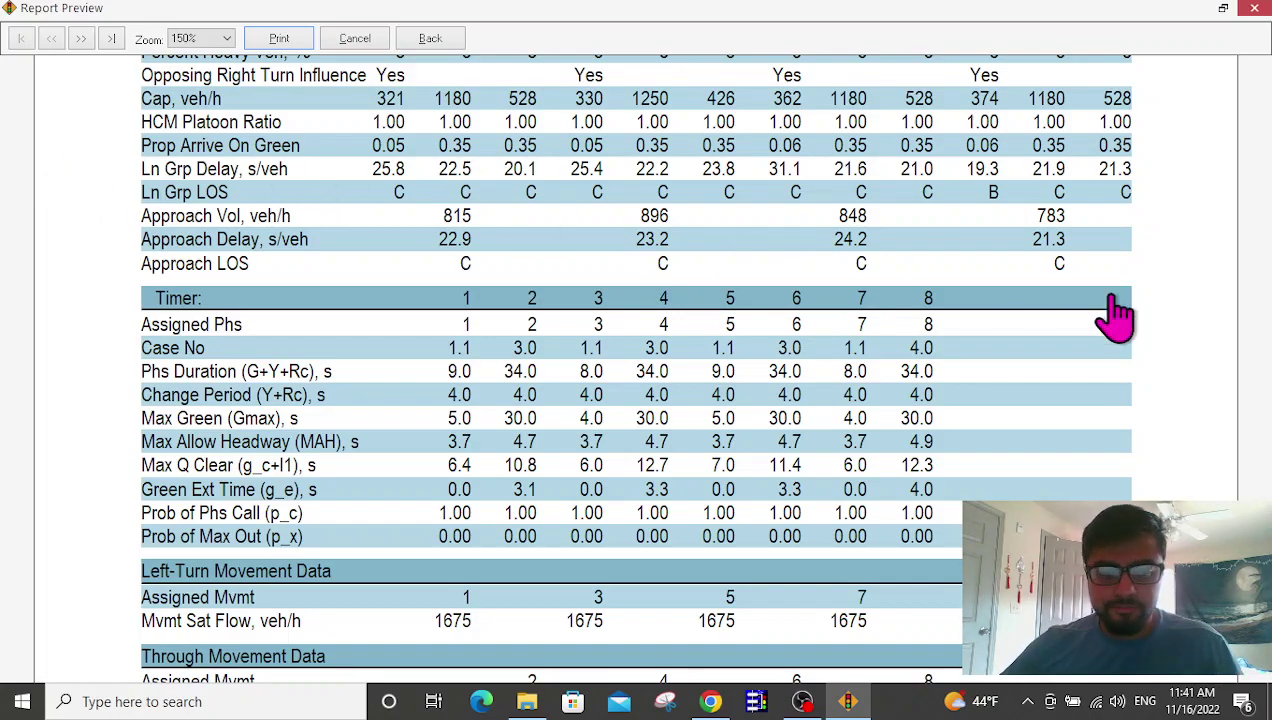
left_click(1254, 8)
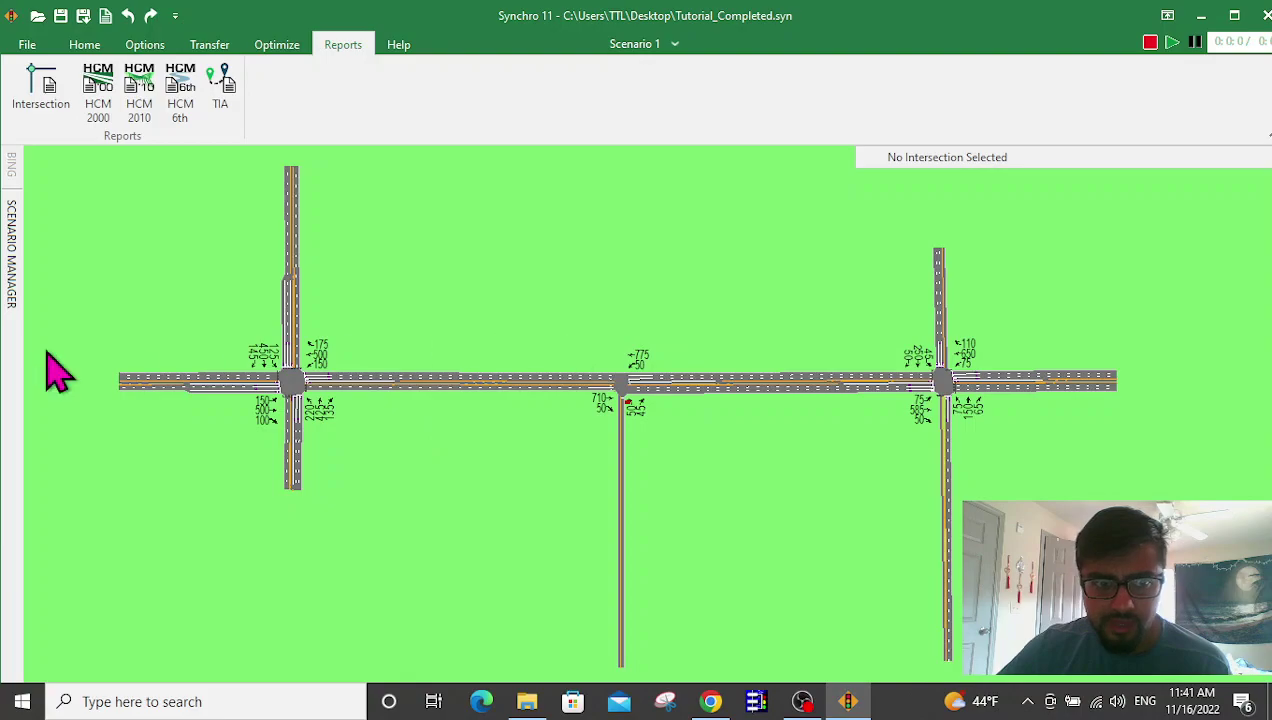
left_click(84, 44)
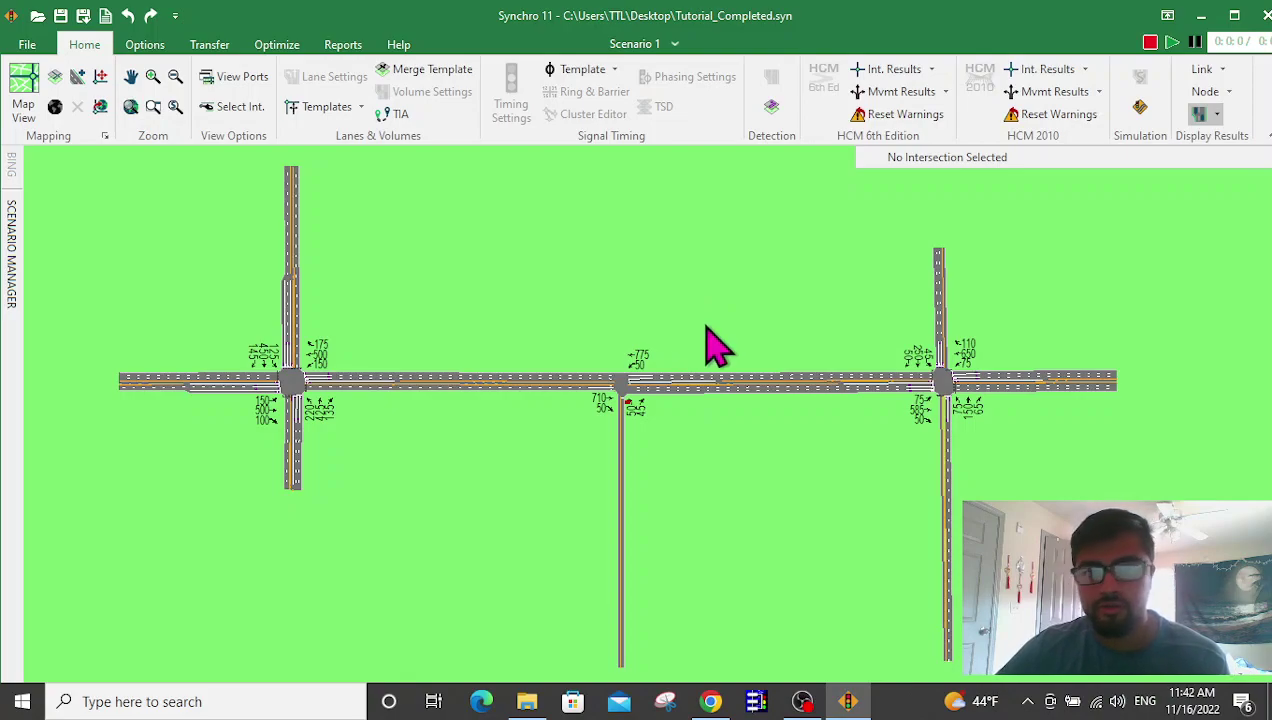
left_click(1195, 42)
left_click(802, 701)
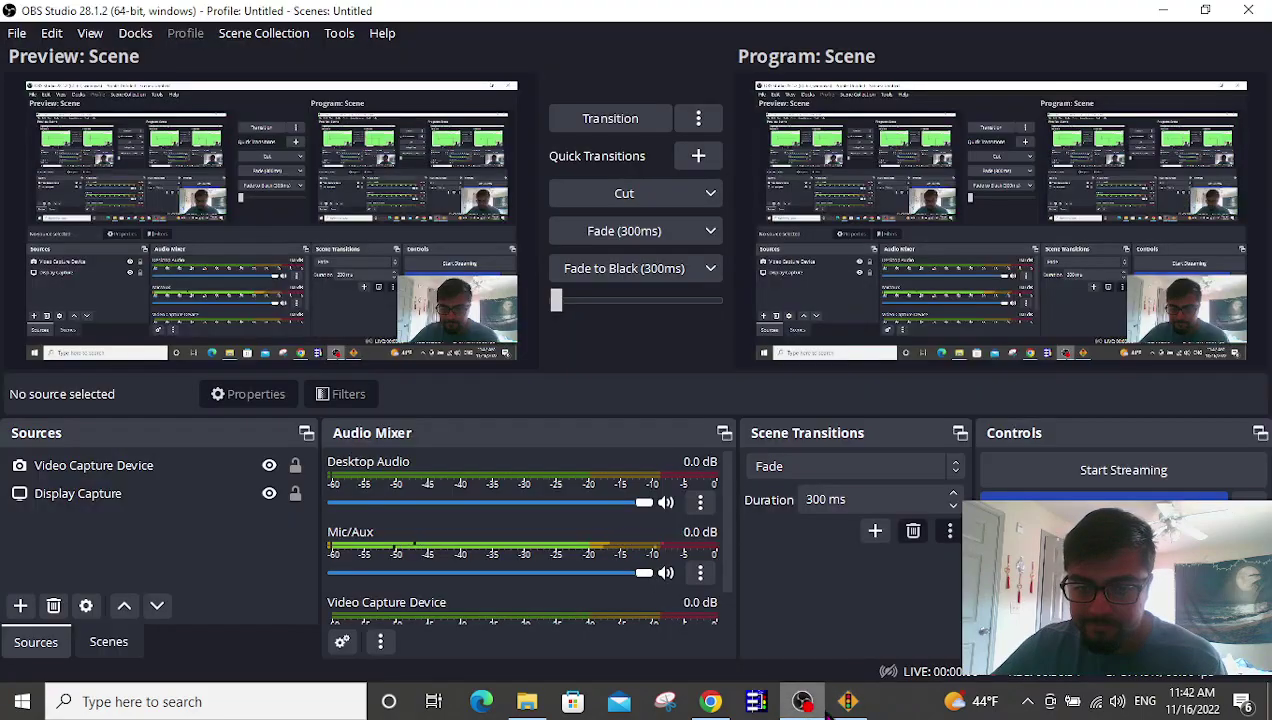